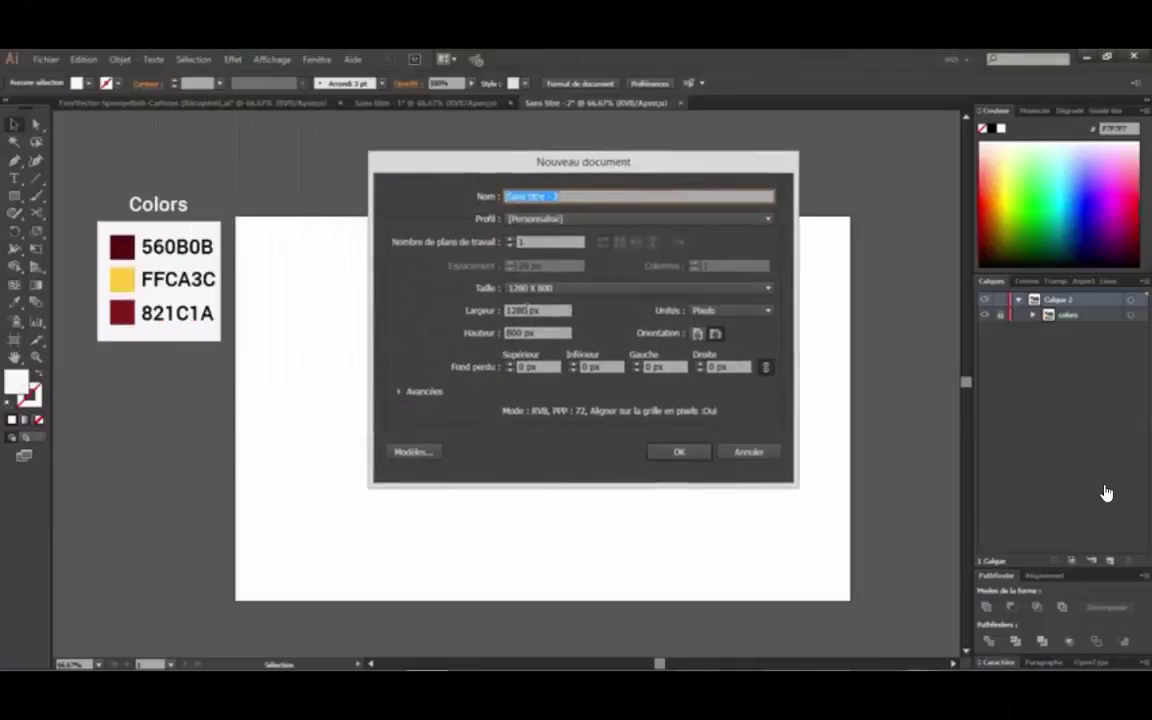
pyautogui.press('Tab')
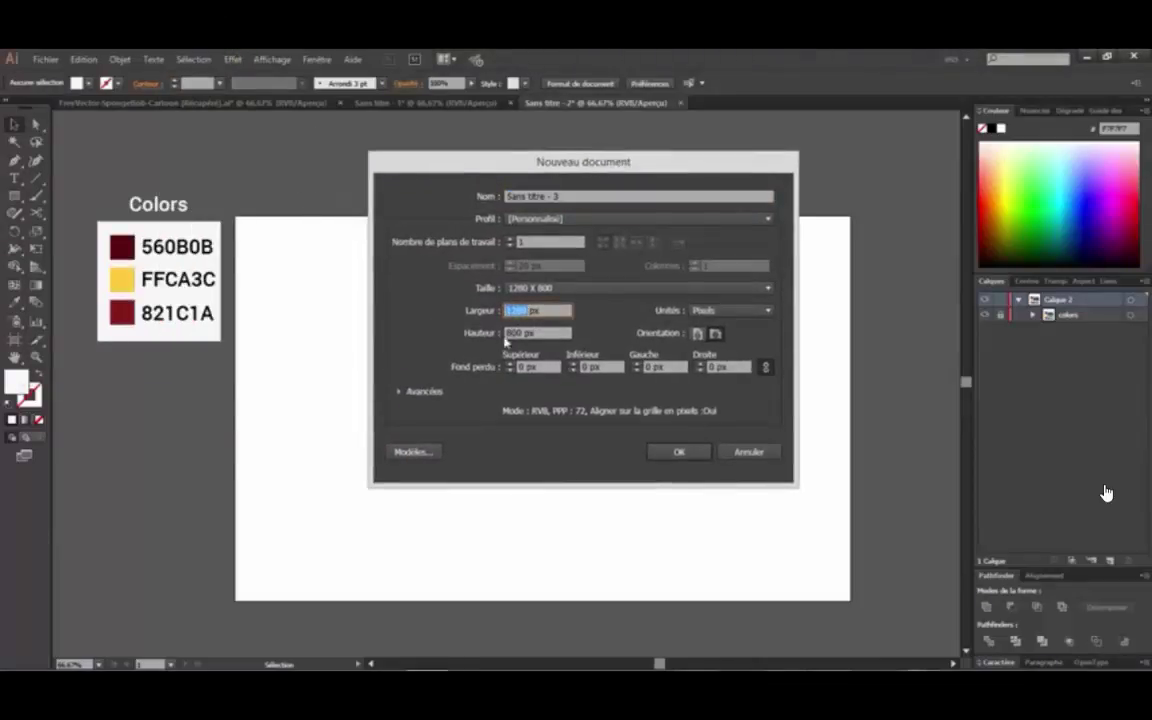
pyautogui.press('Tab')
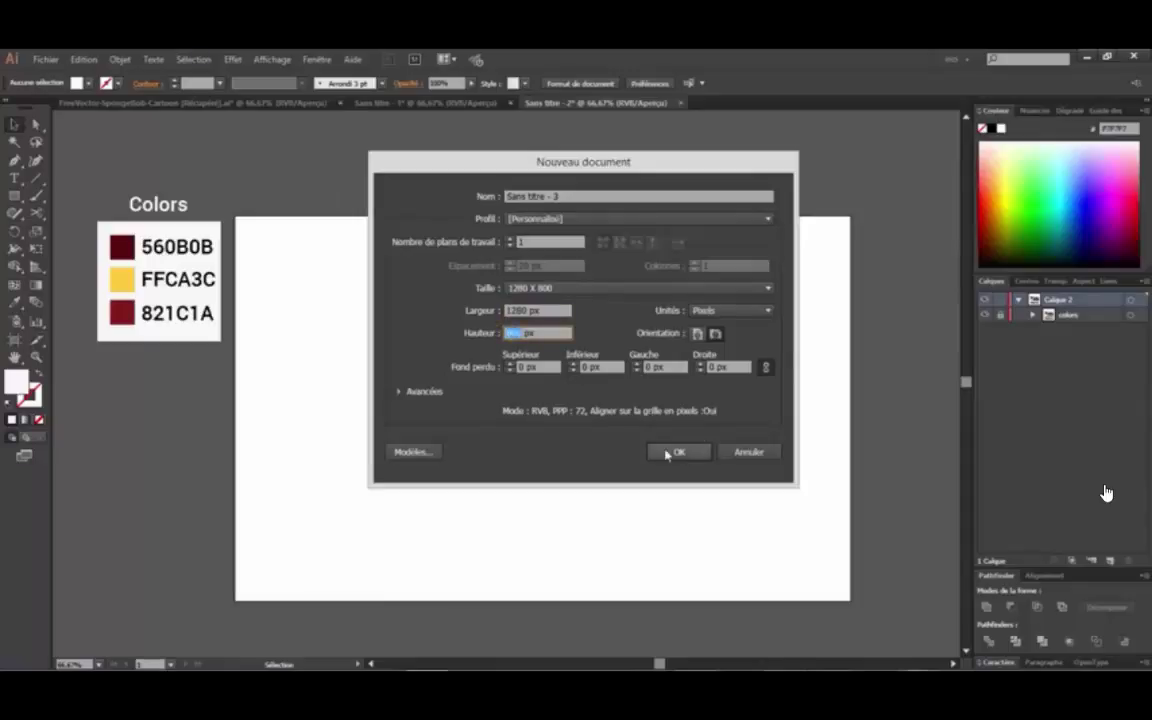
pyautogui.click(711, 452)
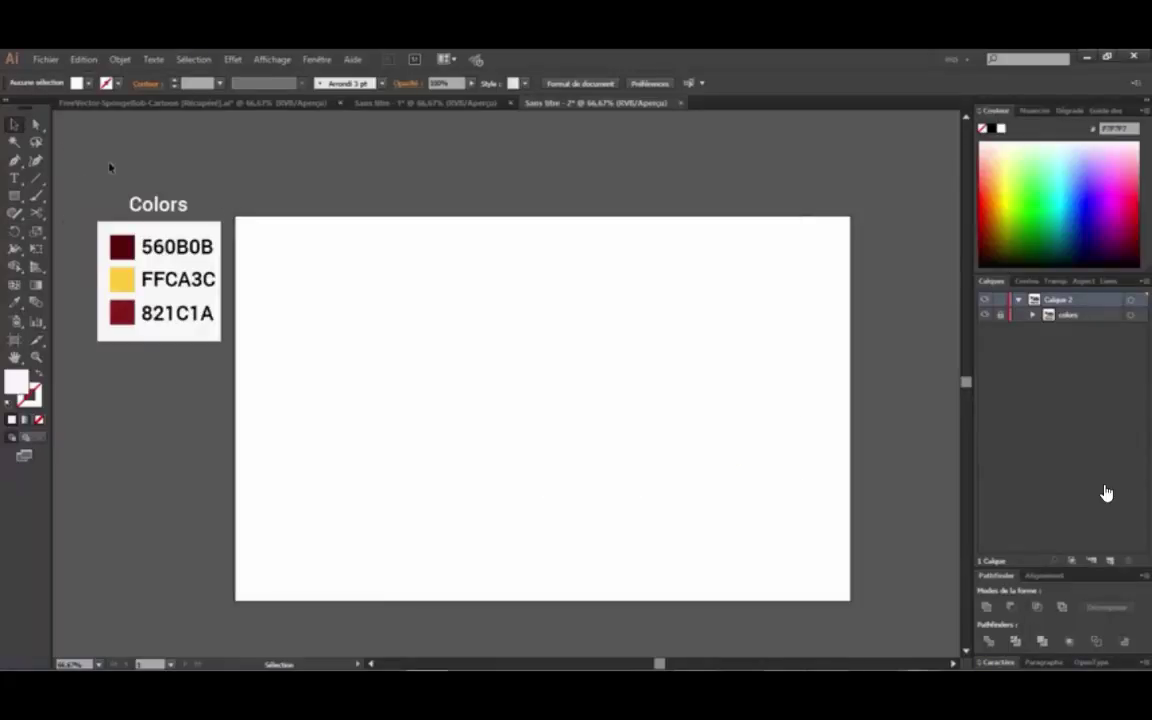
pyautogui.moveTo(178, 326); pyautogui.dragTo(219, 400)
pyautogui.moveTo(97, 138); pyautogui.dragTo(217, 404)
# - Draw a rectangle about 58 by 57 px near the artboard's upper-left corner and fill it with colour 560B0B
pyautogui.click(14, 196)
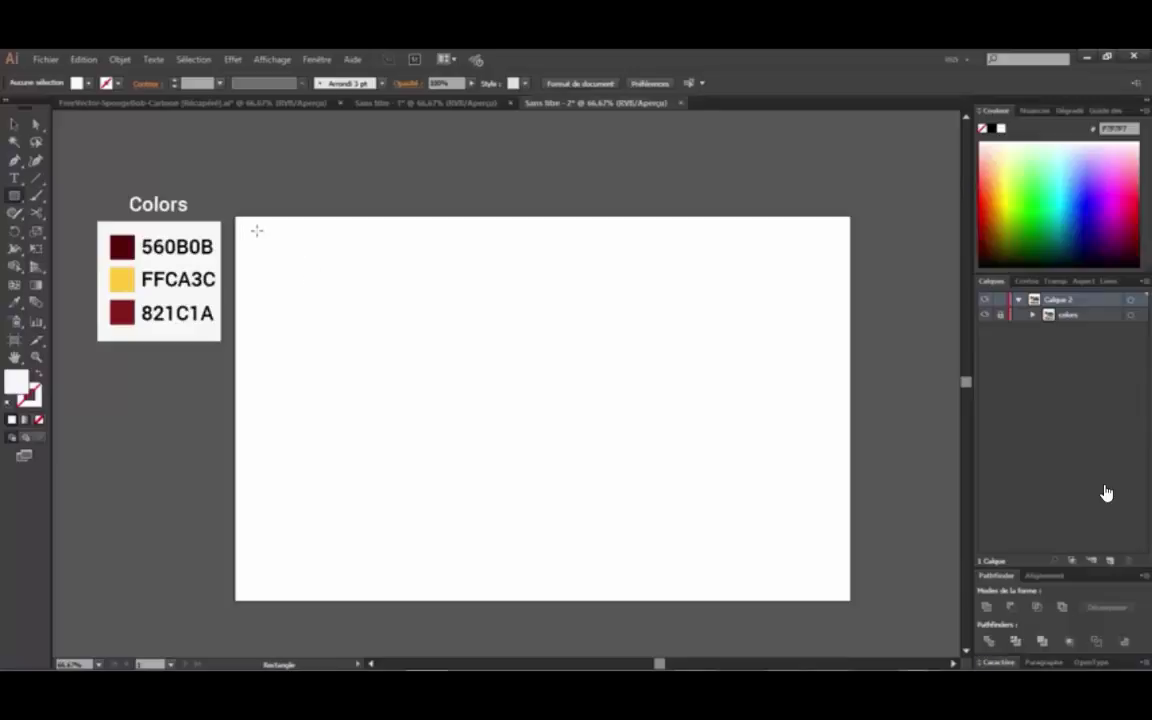
pyautogui.moveTo(256, 231); pyautogui.dragTo(286, 259)
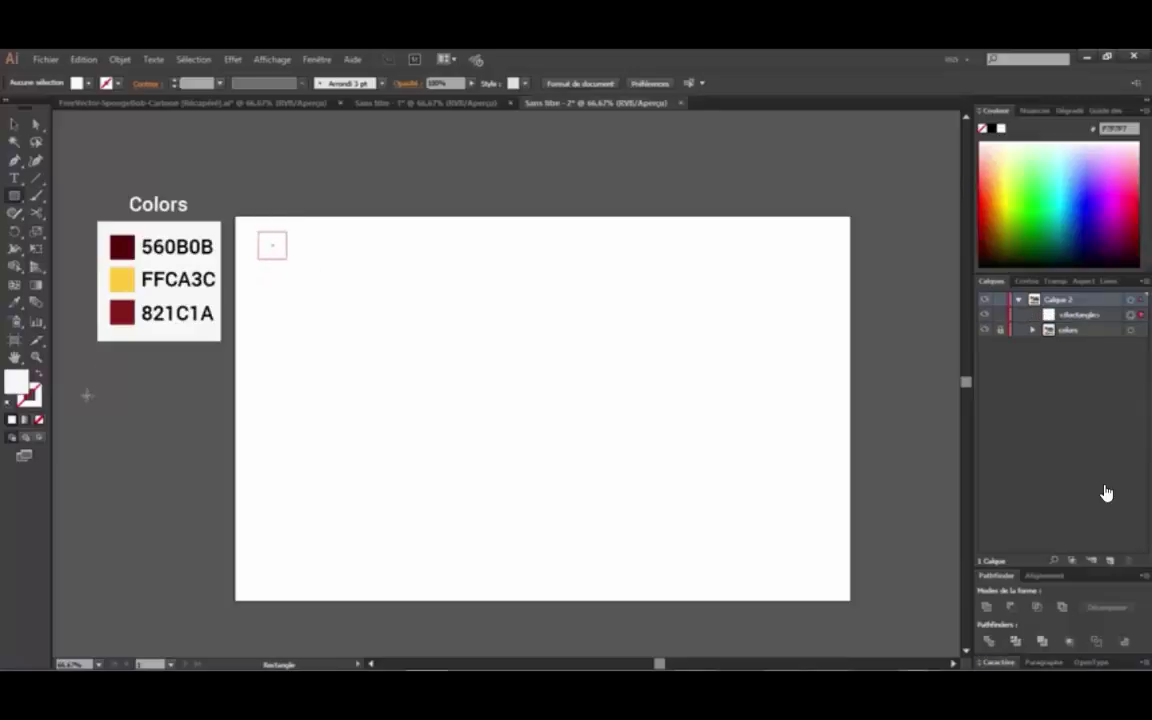
pyautogui.doubleClick(16, 381)
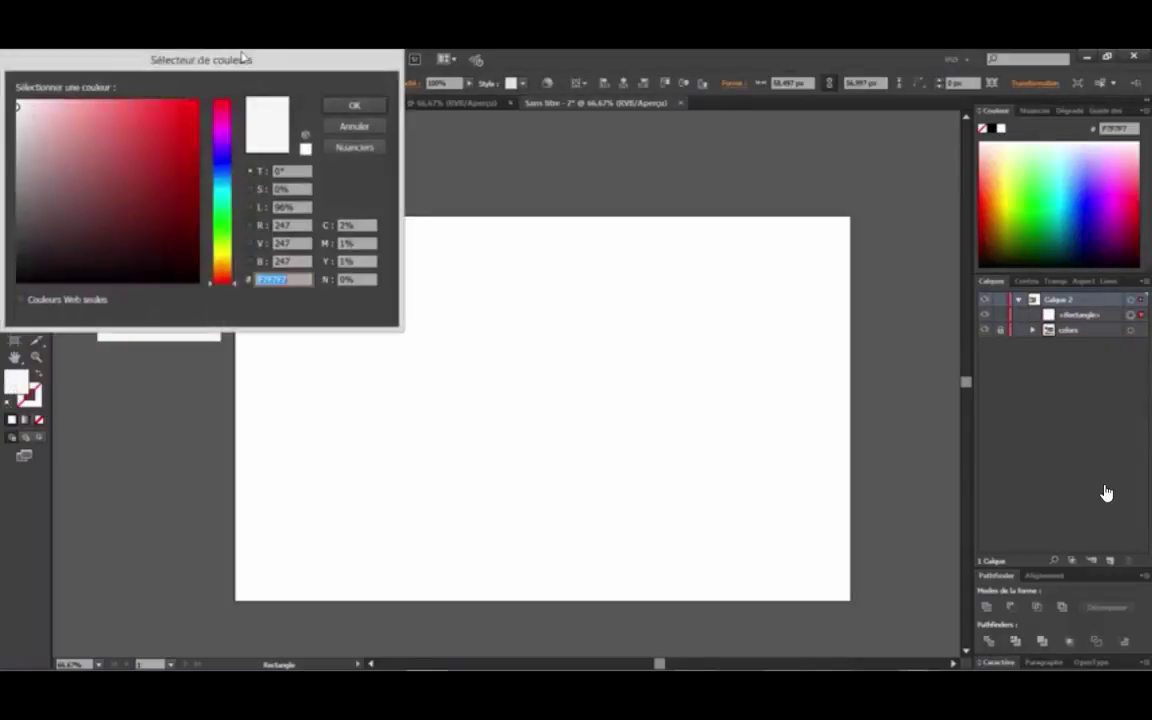
pyautogui.moveTo(228, 62); pyautogui.dragTo(667, 163)
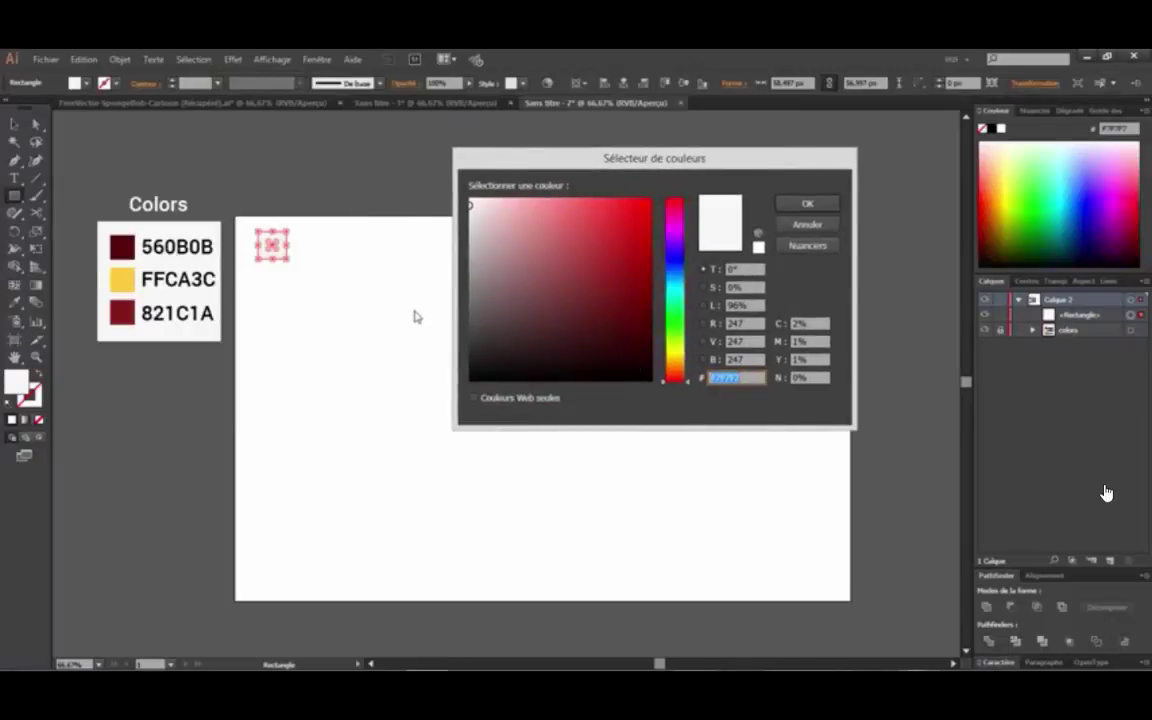
pyautogui.write('560B0B')
pyautogui.click(807, 204)
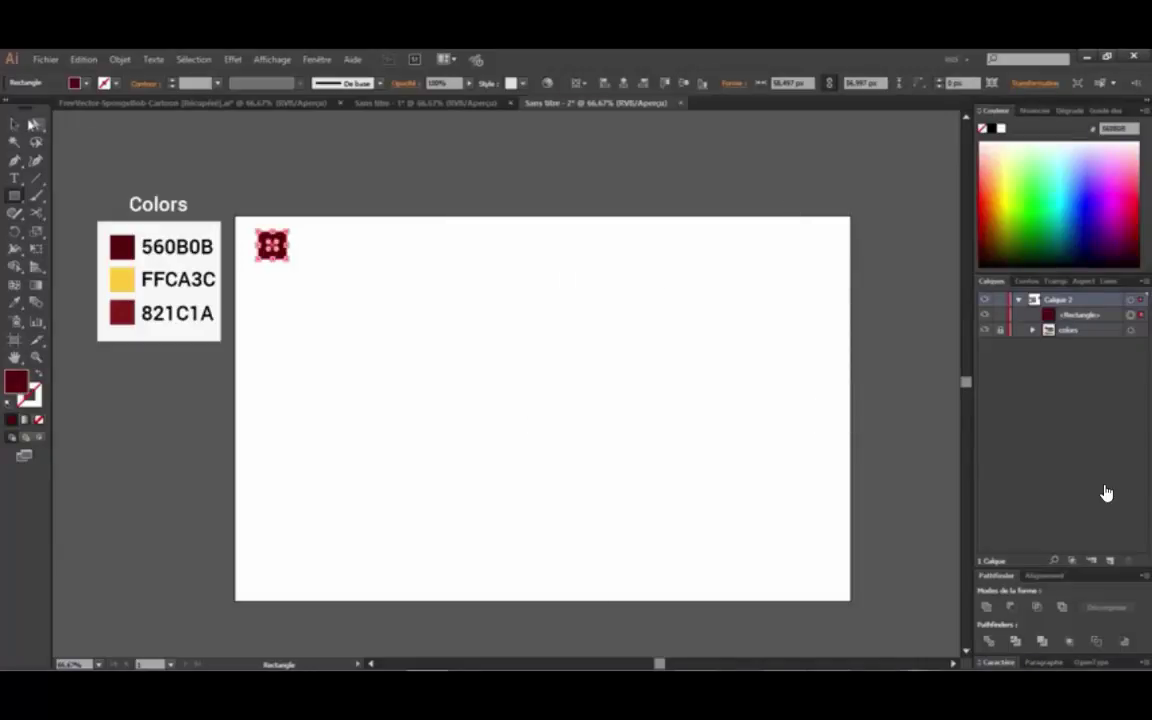
# - Delete the small dark red rectangle from the artboard, including all its anchor points
pyautogui.click(36, 125)
pyautogui.click(302, 180)
pyautogui.click(286, 247)
pyautogui.press('a')
pyautogui.click(284, 250)
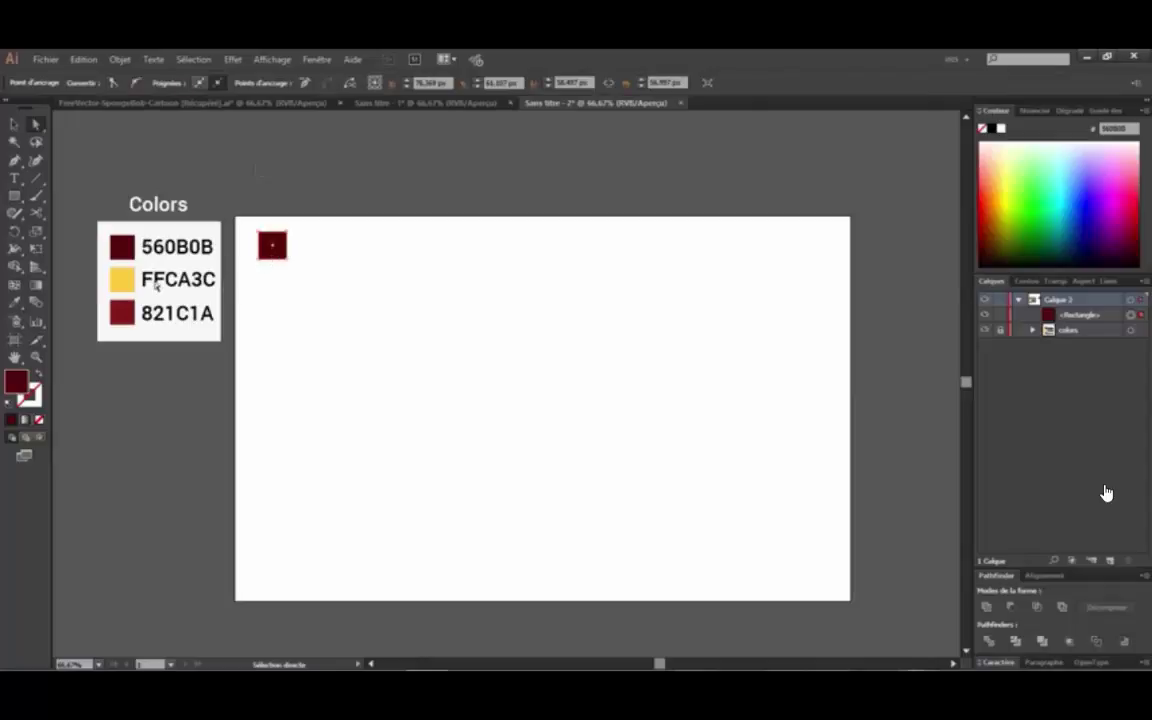
pyautogui.click(259, 251)
pyautogui.press('Delete')
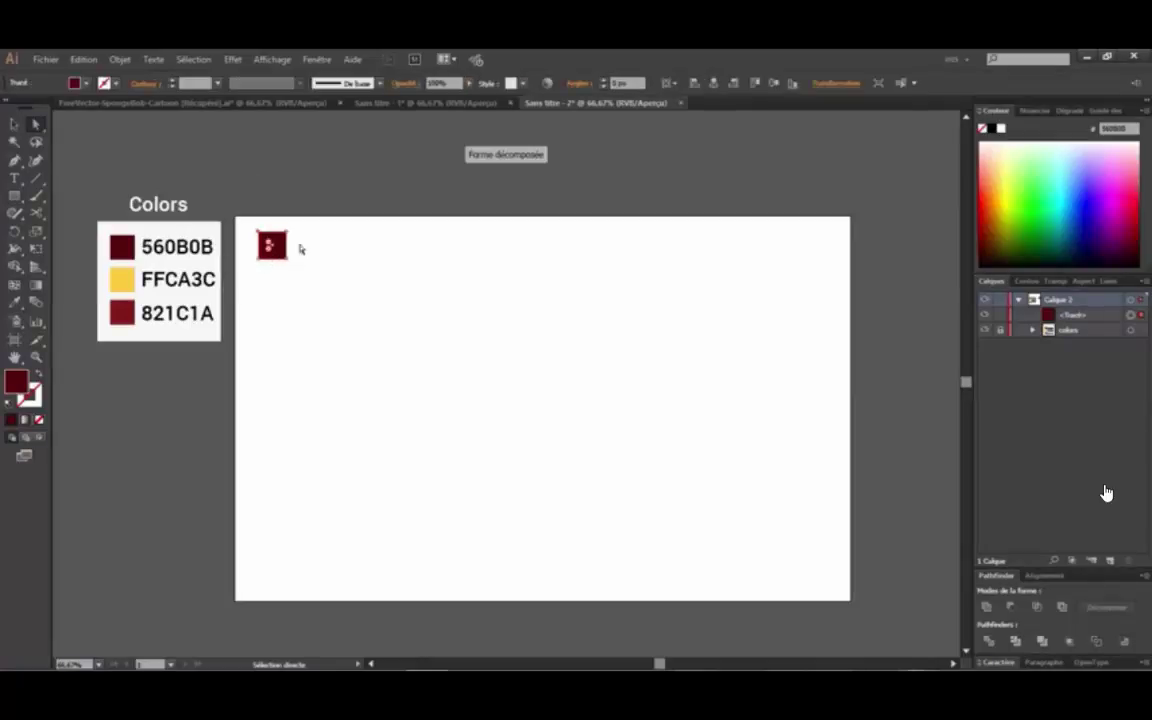
pyautogui.press('Delete')
pyautogui.press('Delete')
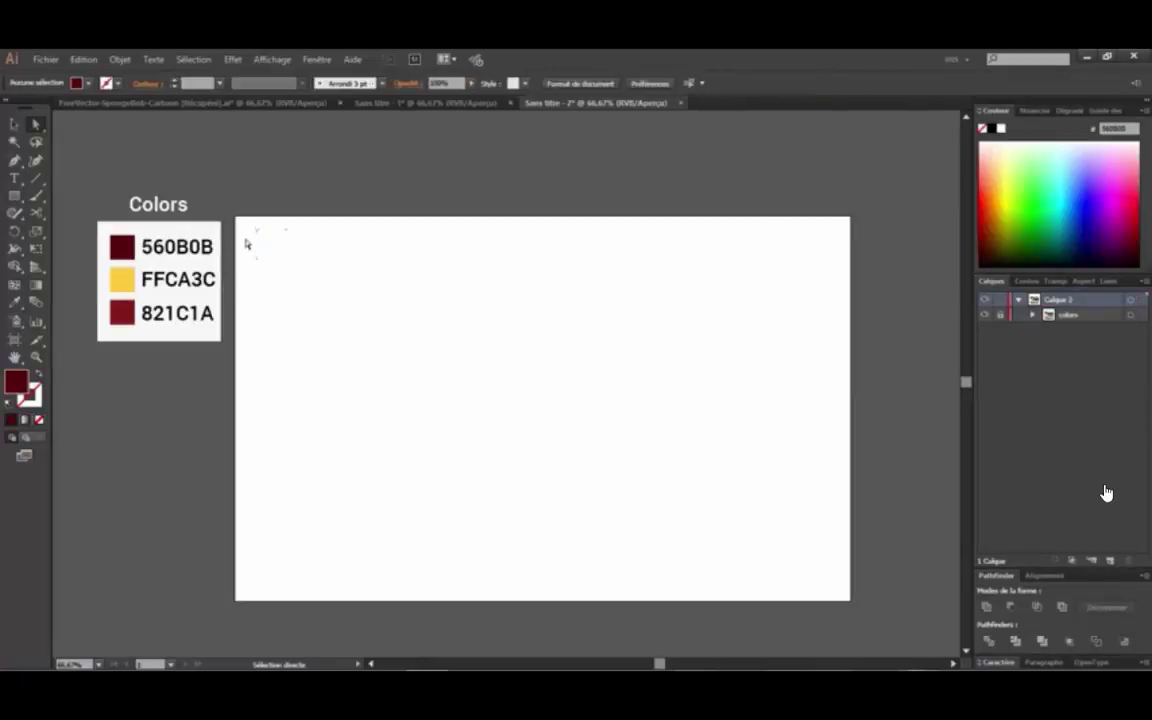
# - Add the point text "SPONGE BOB" in capitals on the artboard with the Type tool
pyautogui.click(14, 178)
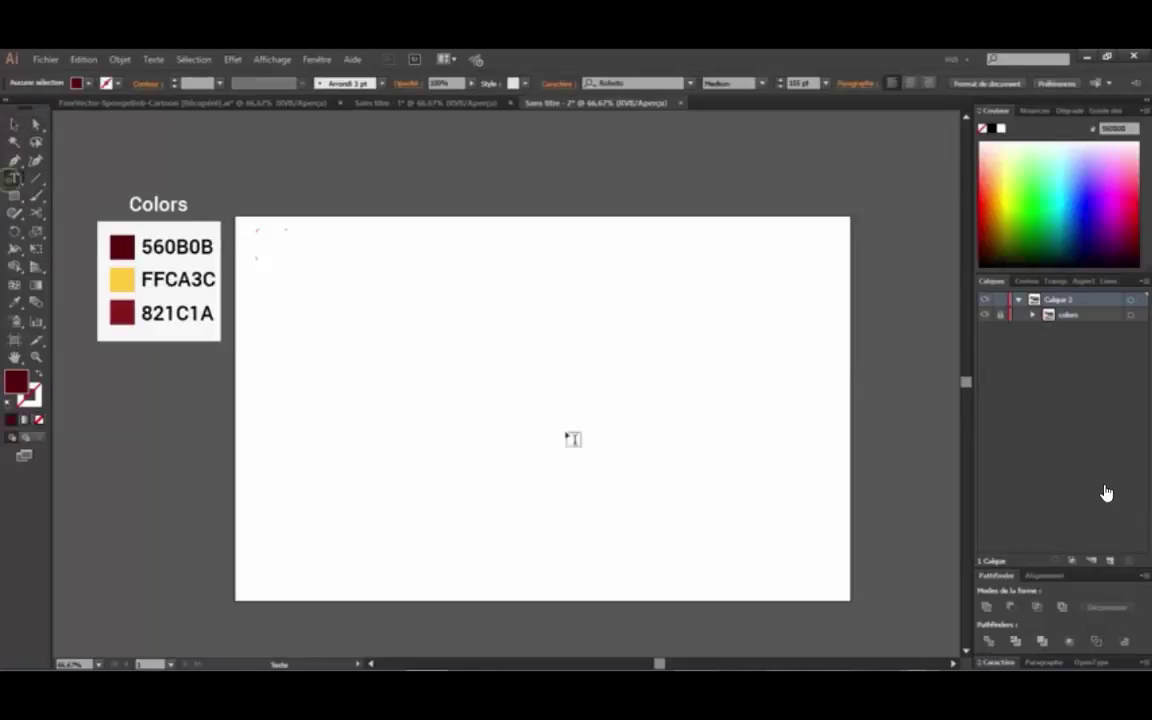
pyautogui.click(494, 374)
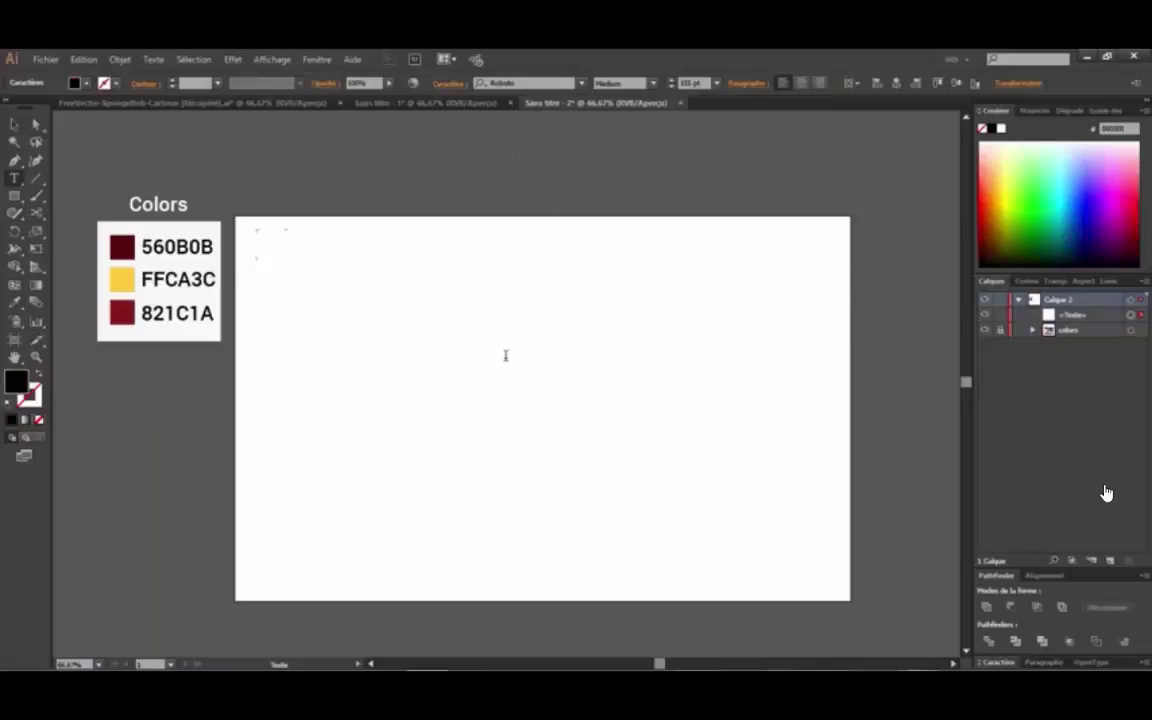
pyautogui.write('SPON')
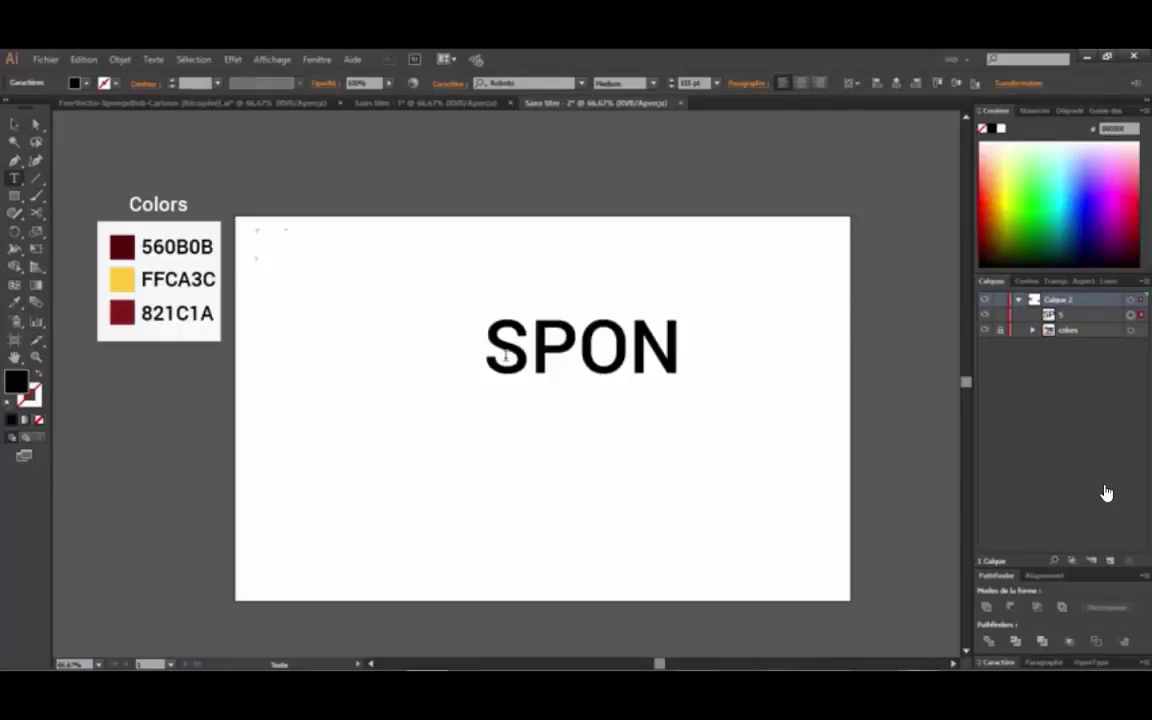
pyautogui.write('GE BO')
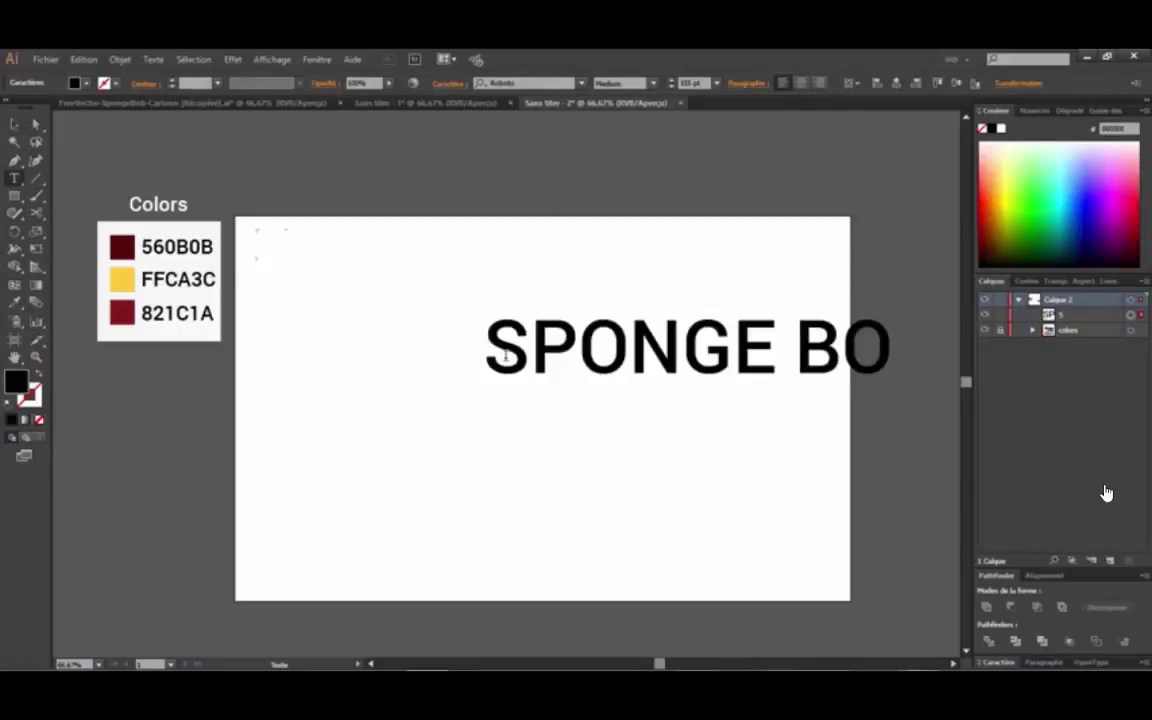
pyautogui.write('B')
pyautogui.press('Escape')
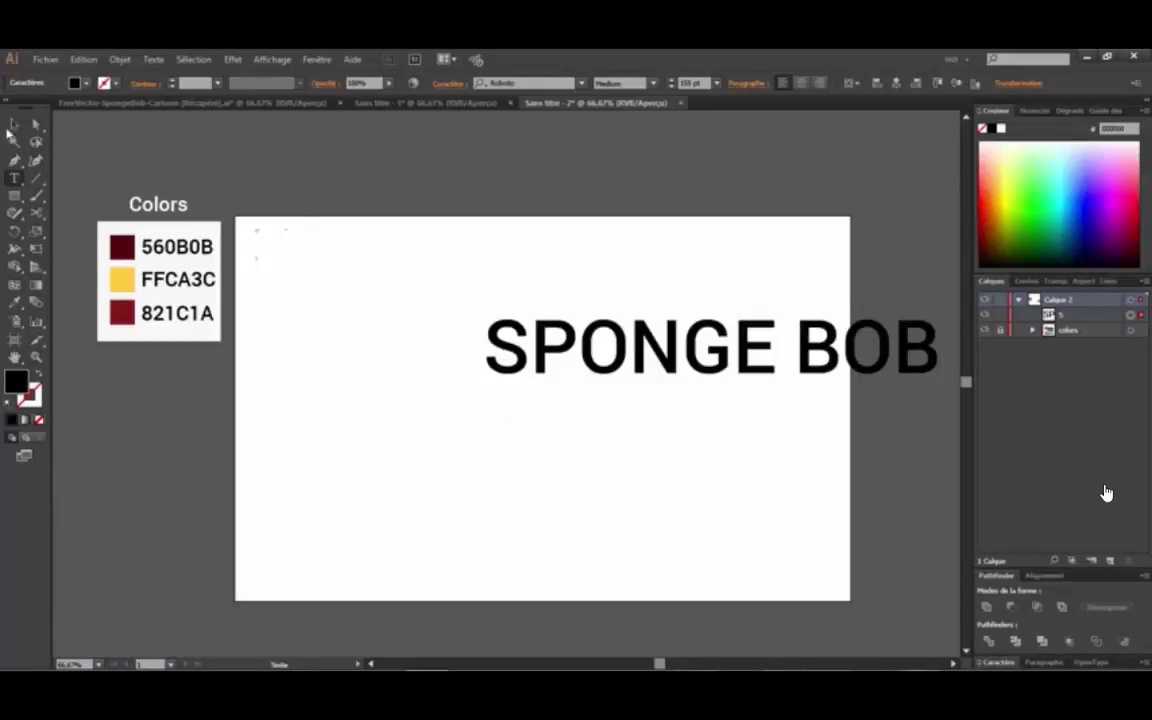
# - Move the SPONGE BOB text to the middle of the artboard
pyautogui.moveTo(563, 359); pyautogui.dragTo(418, 412)
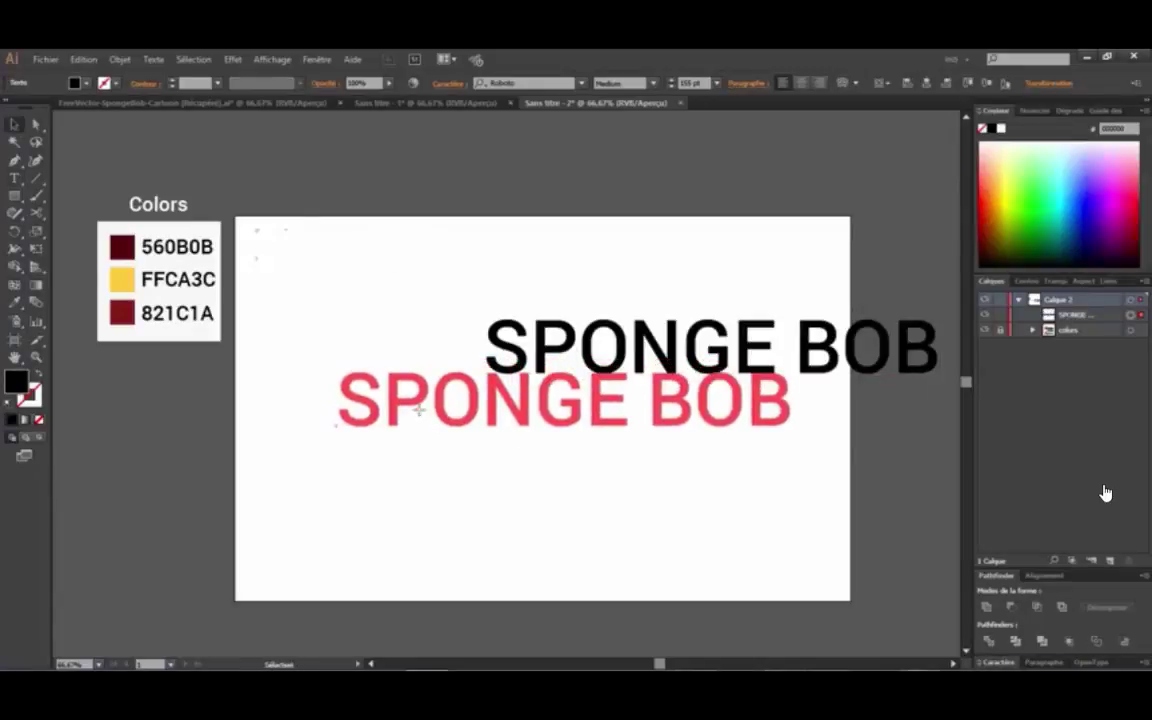
pyautogui.doubleClick(418, 412)
pyautogui.press('Escape')
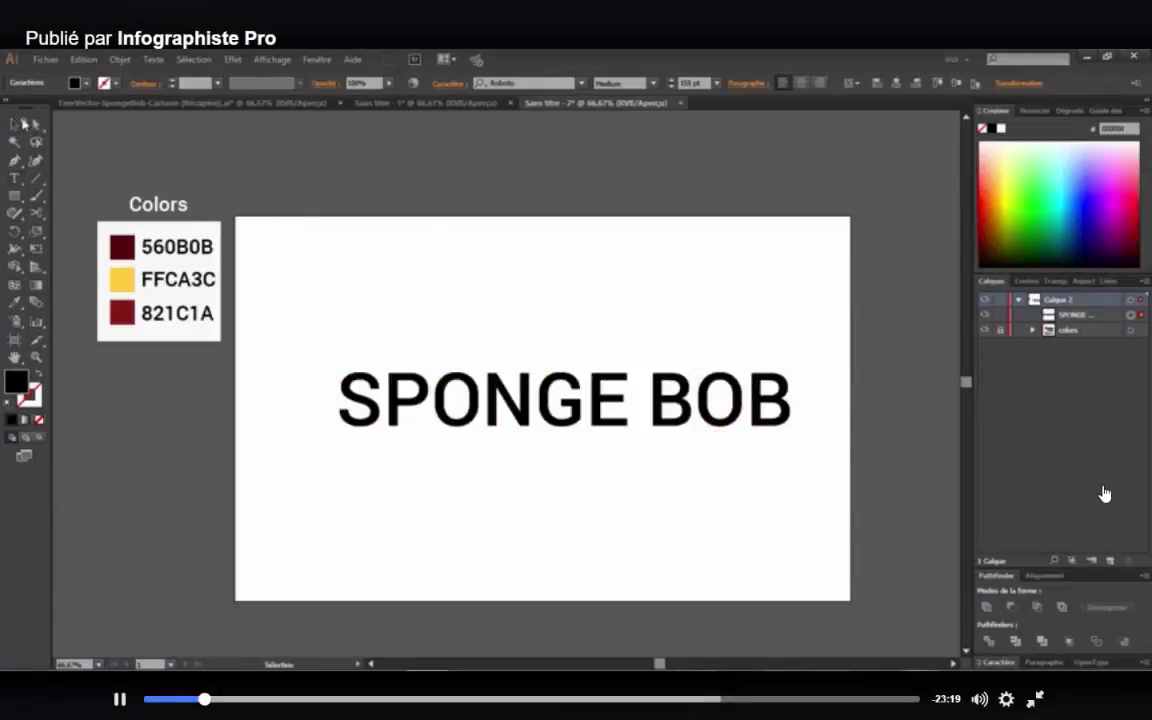
pyautogui.moveTo(550, 393)
pyautogui.mouseDown()
pyautogui.moveTo(545, 444)
pyautogui.moveTo(542, 416)
pyautogui.moveTo(558, 408)
pyautogui.mouseUp()
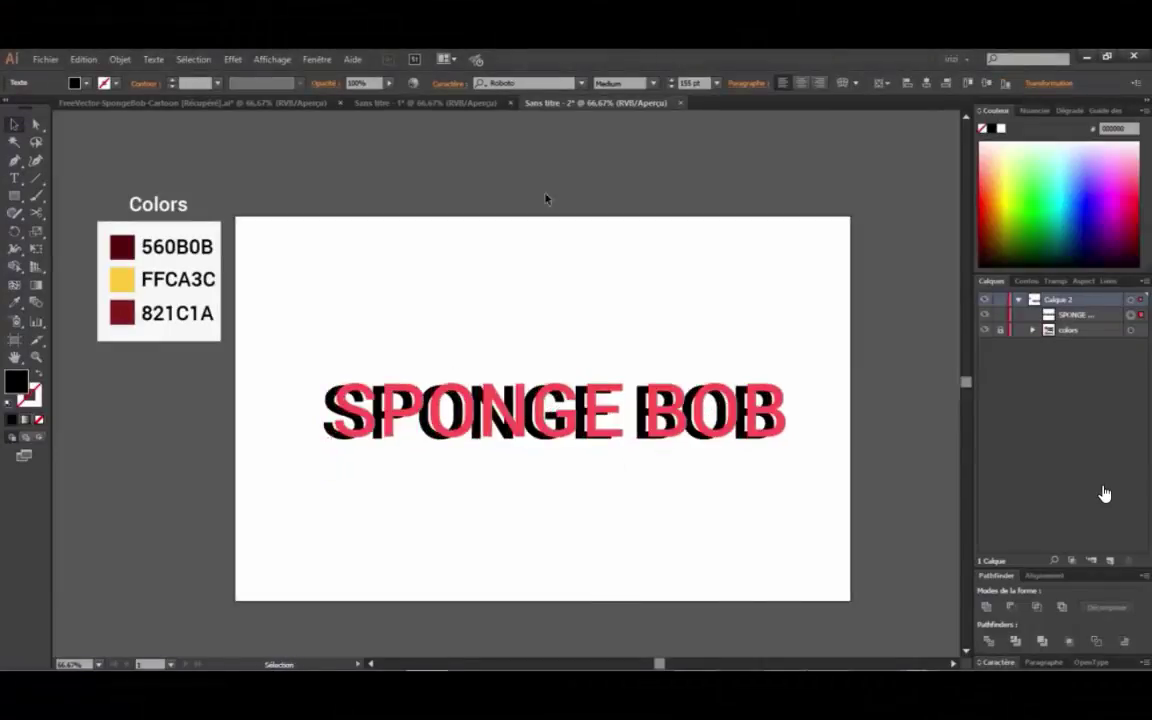
# - Change the SPONGE BOB text's font to Skater Girls Rock and recentre the text on the artboard
pyautogui.click(523, 79)
pyautogui.write('S')
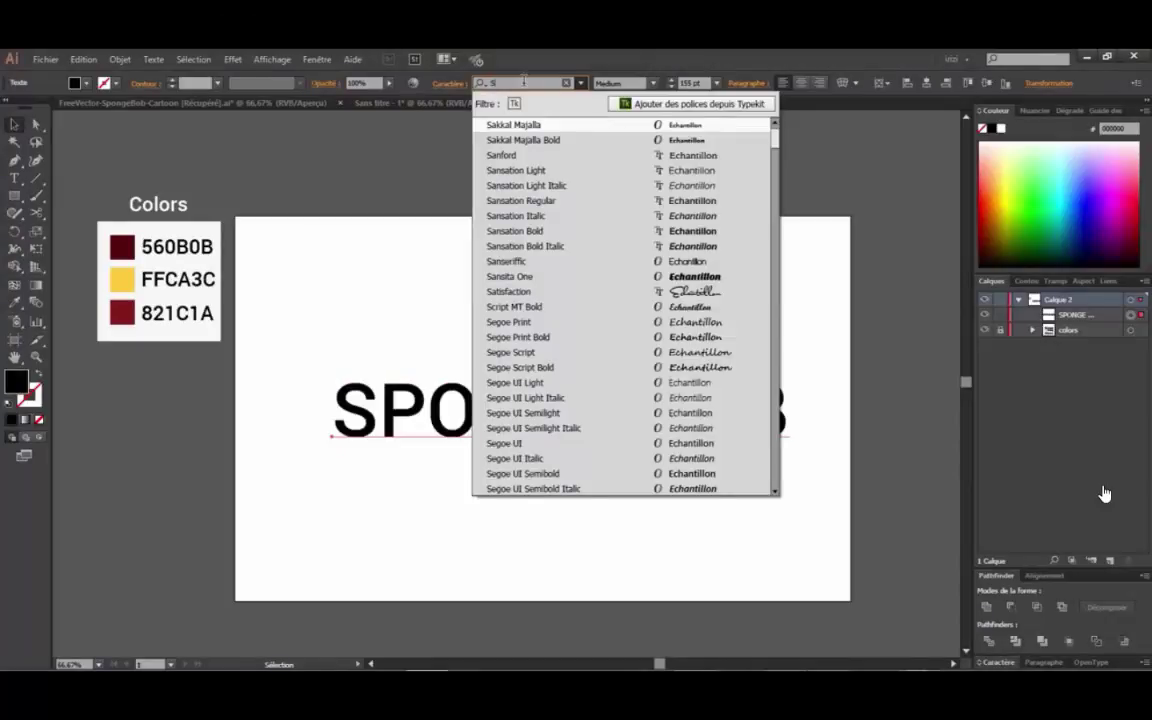
pyautogui.write('KAT')
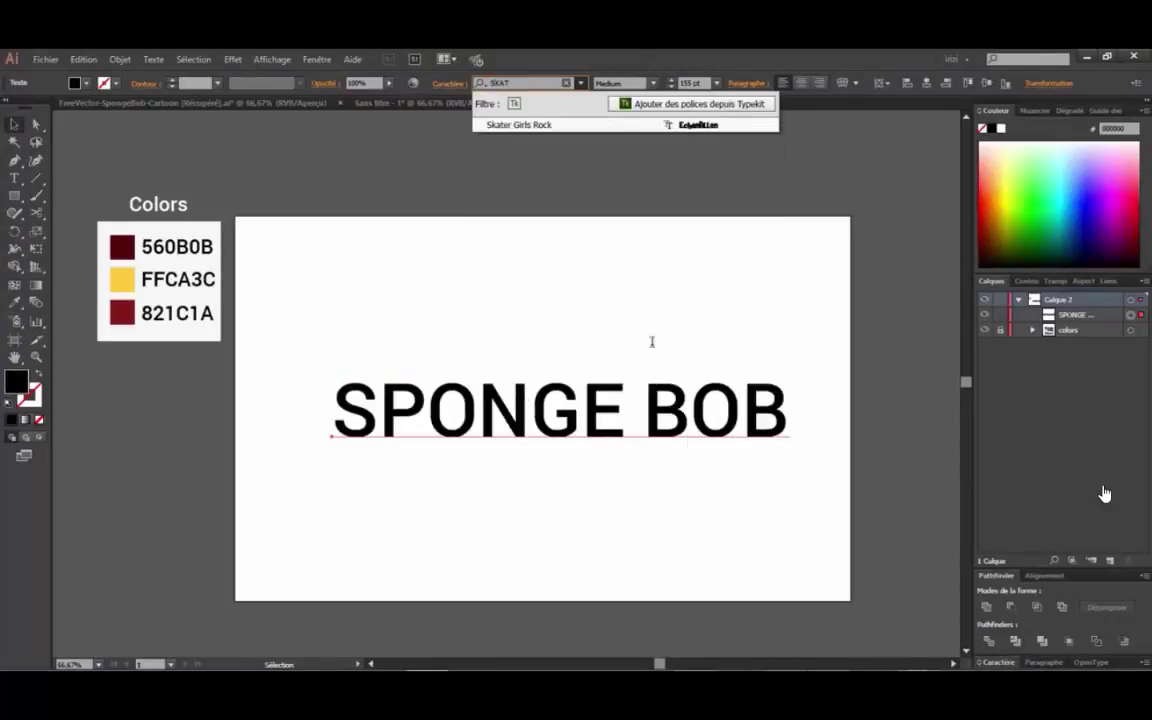
pyautogui.click(548, 124)
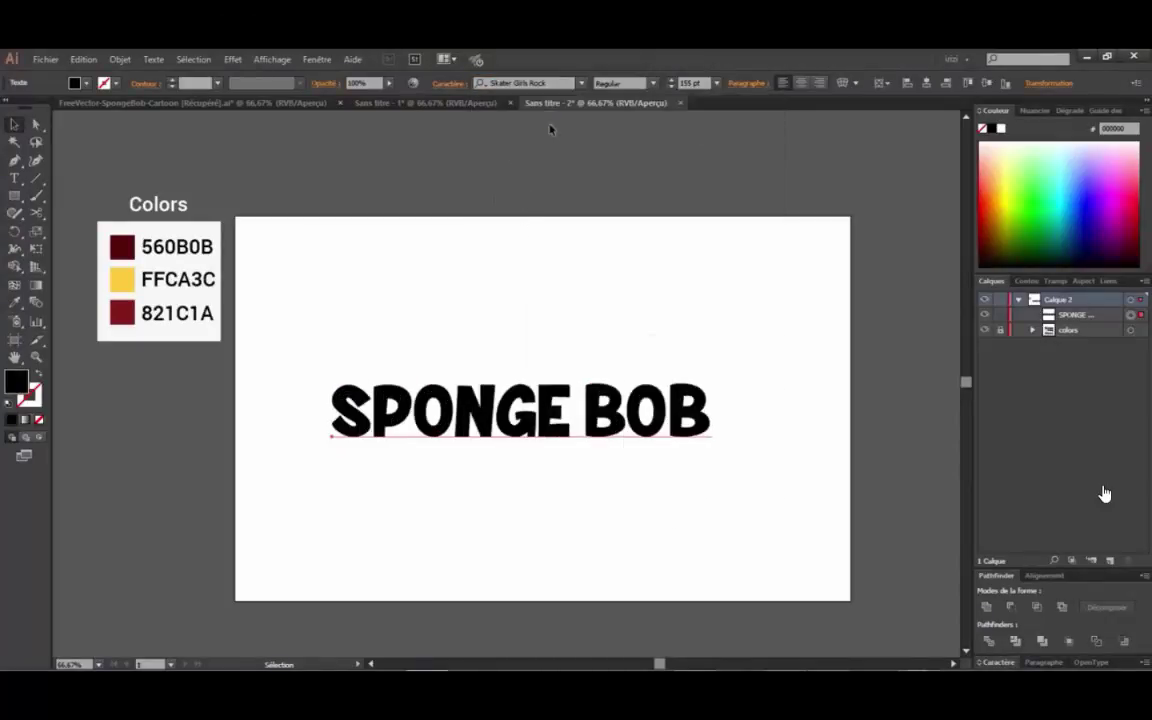
pyautogui.moveTo(568, 428); pyautogui.dragTo(592, 425)
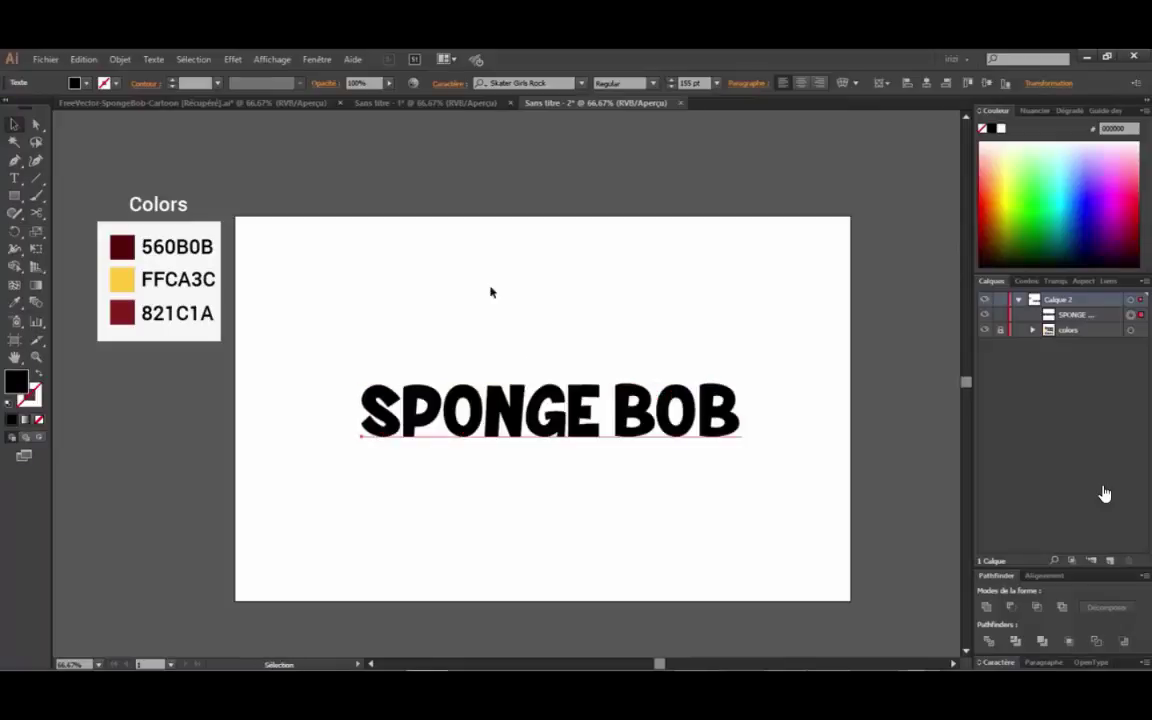
pyautogui.click(515, 83)
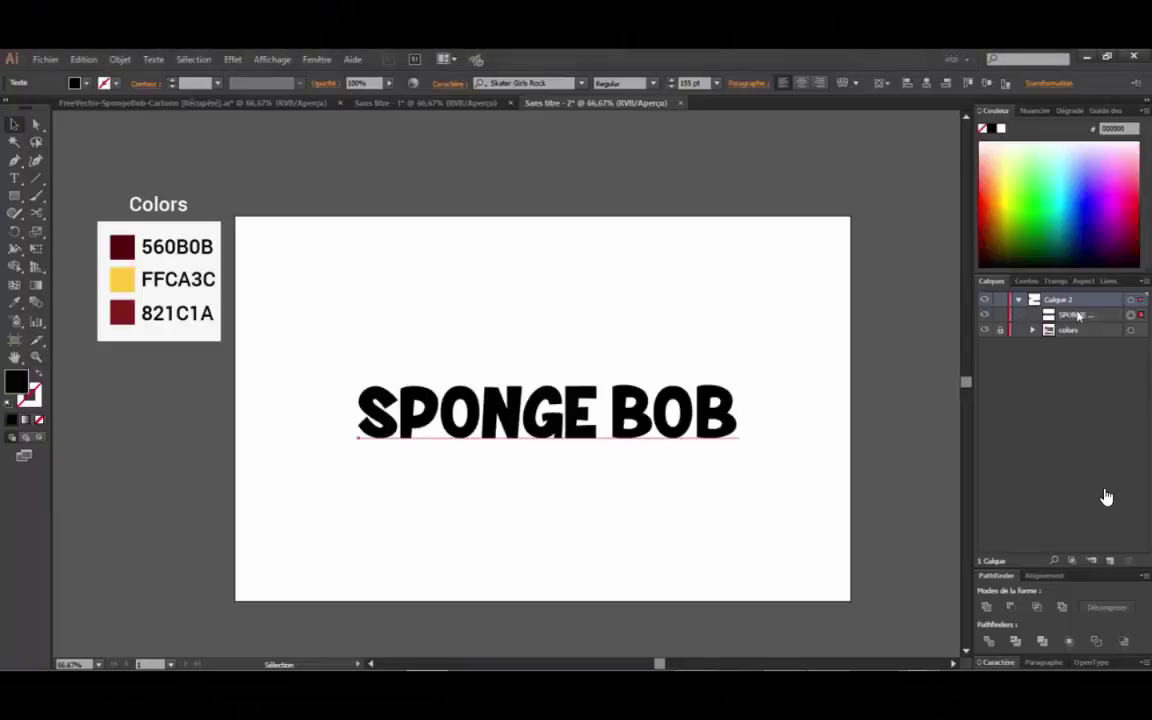
pyautogui.click(1078, 316)
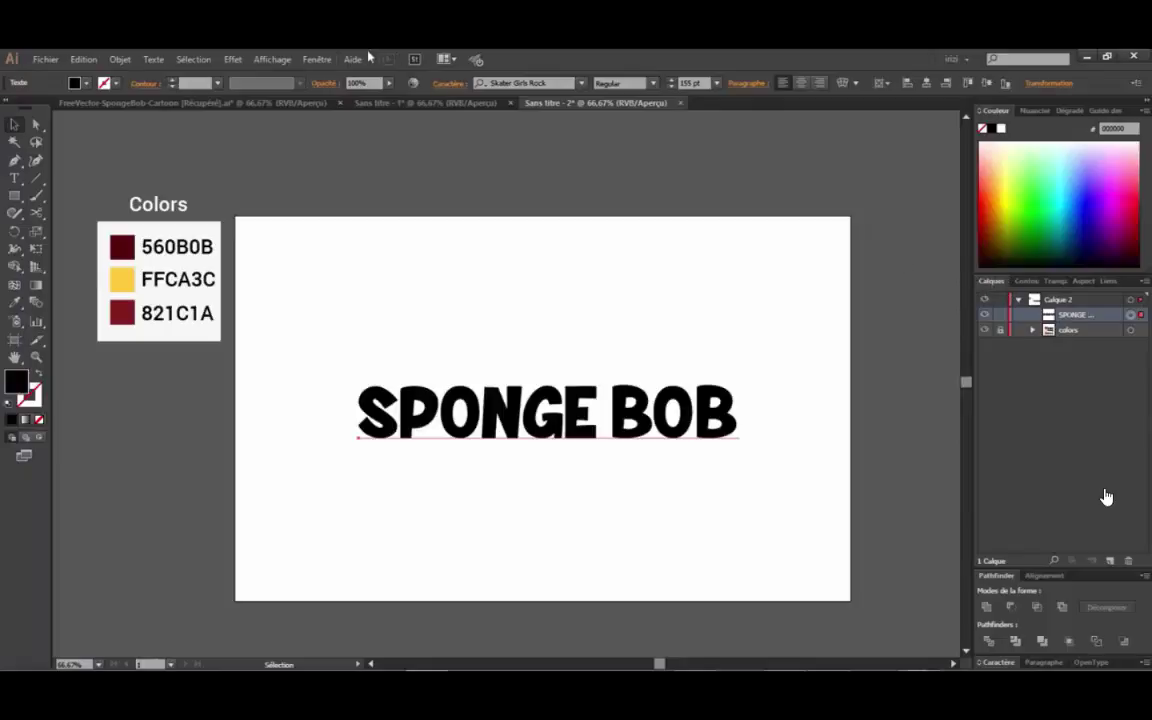
pyautogui.click(317, 59)
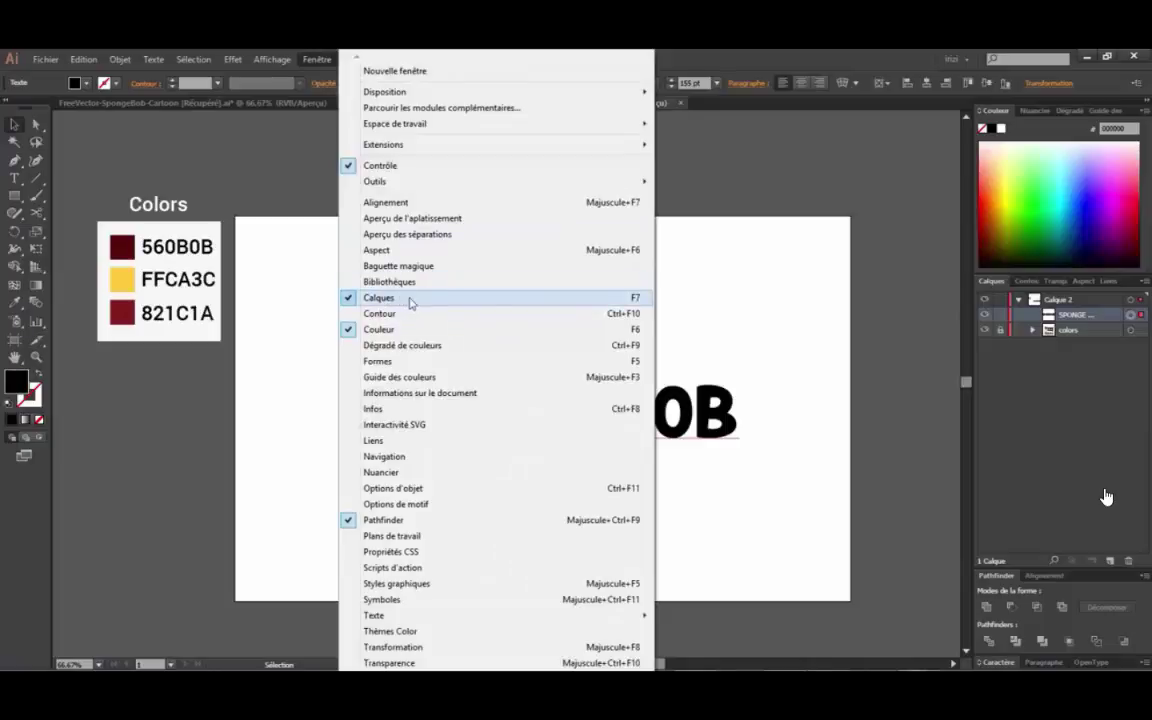
pyautogui.click(1076, 315)
pyautogui.moveTo(563, 404); pyautogui.dragTo(563, 404)
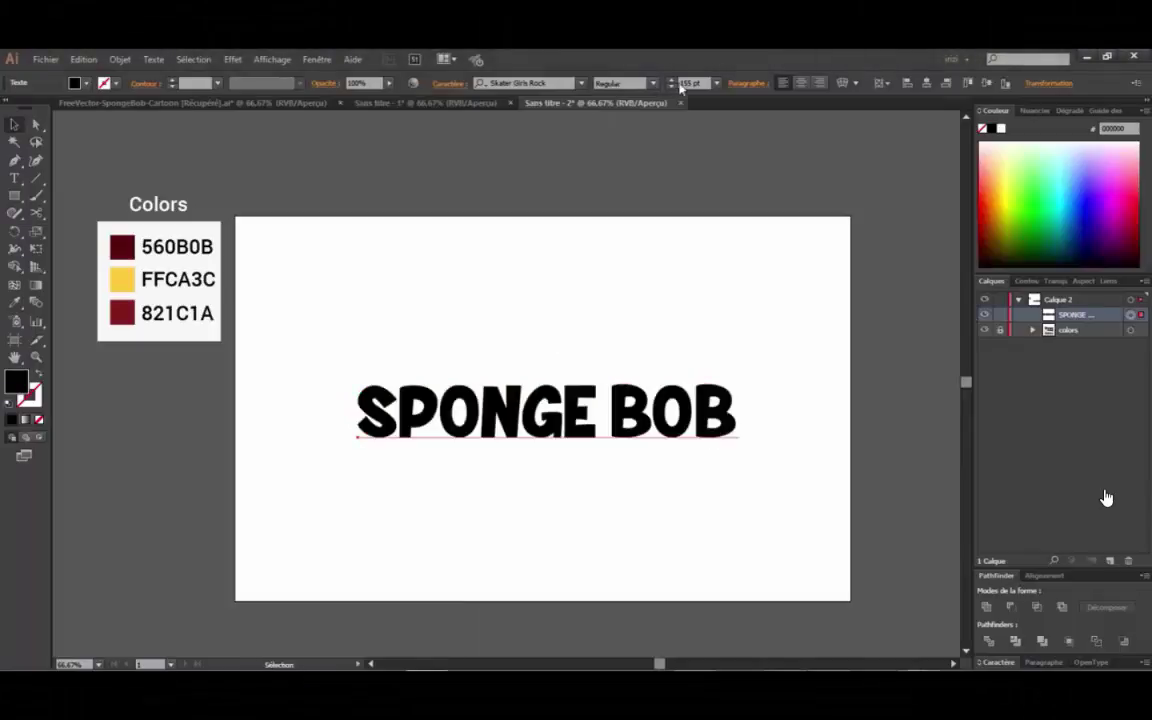
pyautogui.moveTo(694, 83); pyautogui.dragTo(679, 83)
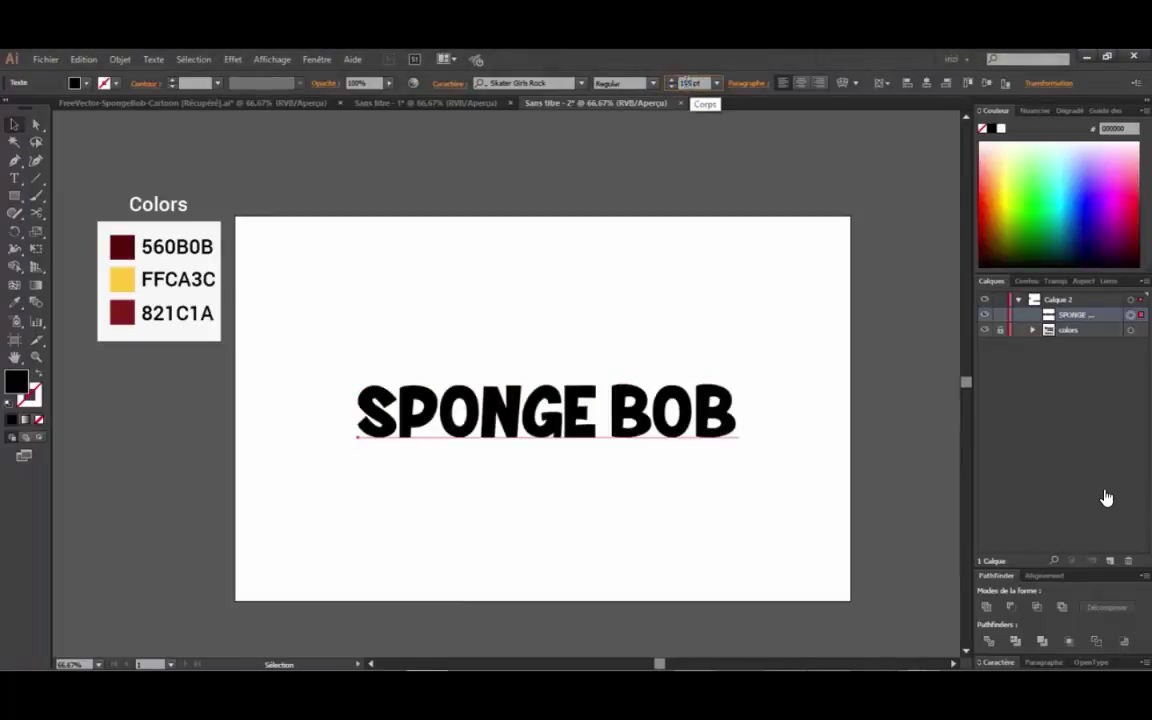
pyautogui.moveTo(559, 433)
pyautogui.mouseDown()
pyautogui.moveTo(549, 428)
pyautogui.moveTo(558, 432)
pyautogui.mouseUp()
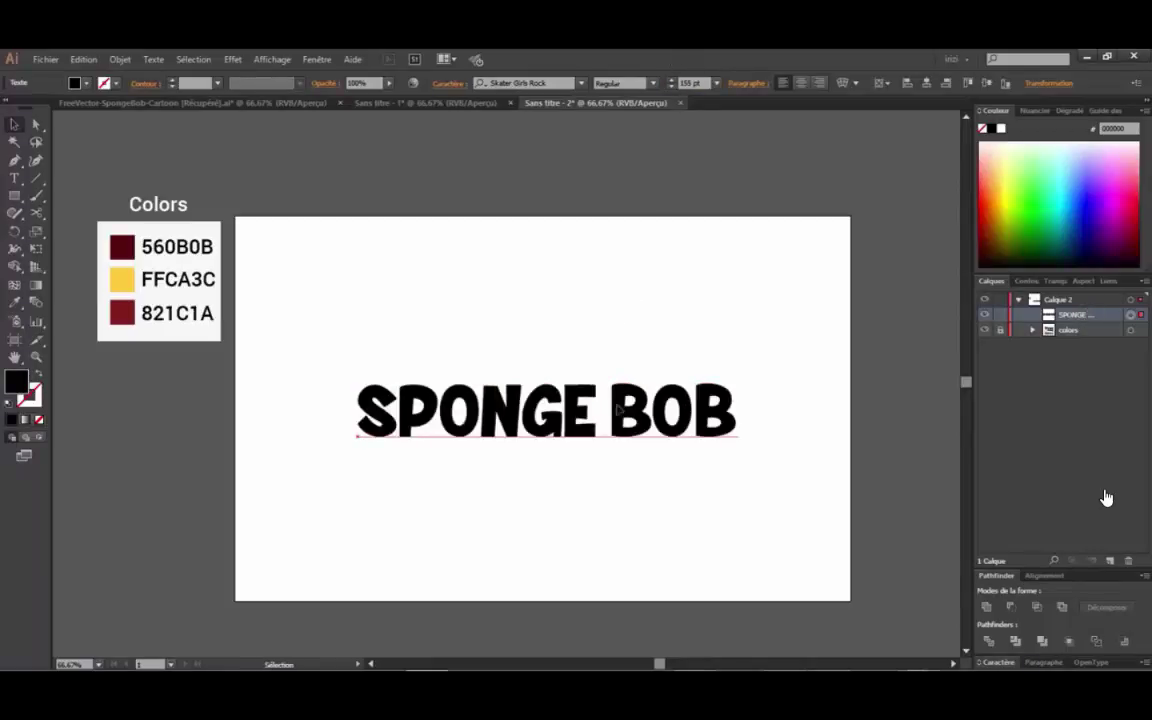
# - Copy the SPONGE BOB text and paste the duplicate in place in front of it
pyautogui.press('a')
pyautogui.hotkey('ctrl', 'c')
pyautogui.hotkey('ctrl', 'f')
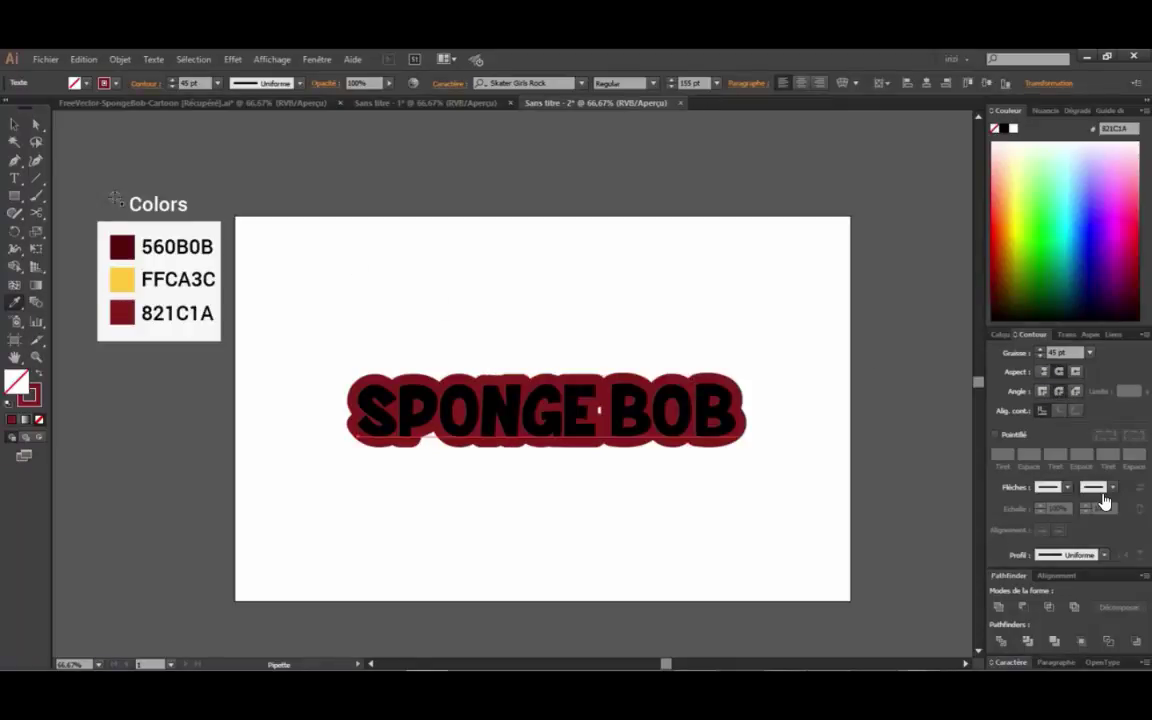
# - Fill text copy 2 with the yellow FFCA3C sampled from the colour palette and hide text copy 3 above it
pyautogui.click(33, 121)
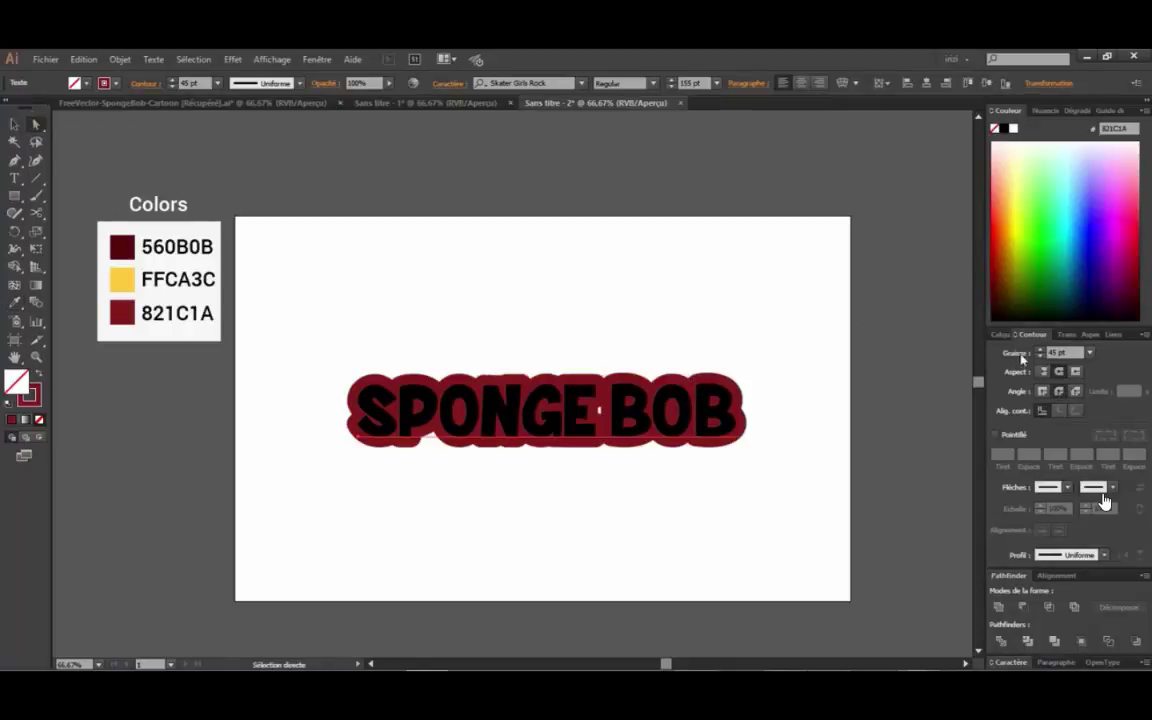
pyautogui.click(998, 334)
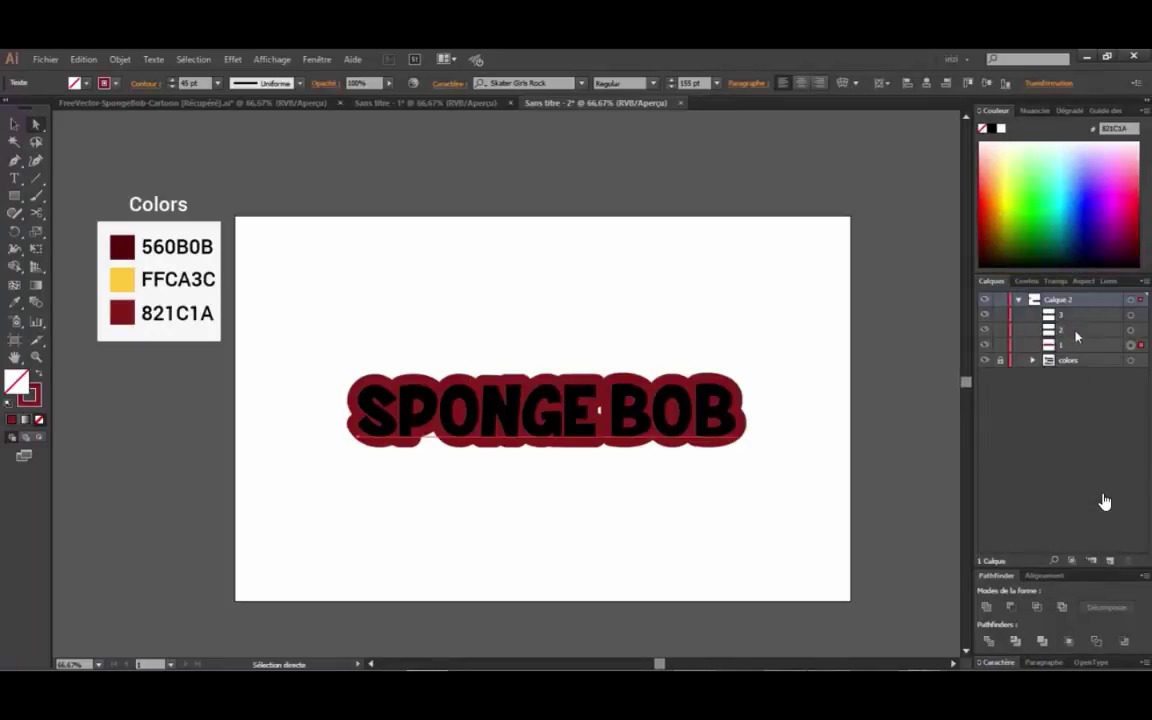
pyautogui.click(1131, 330)
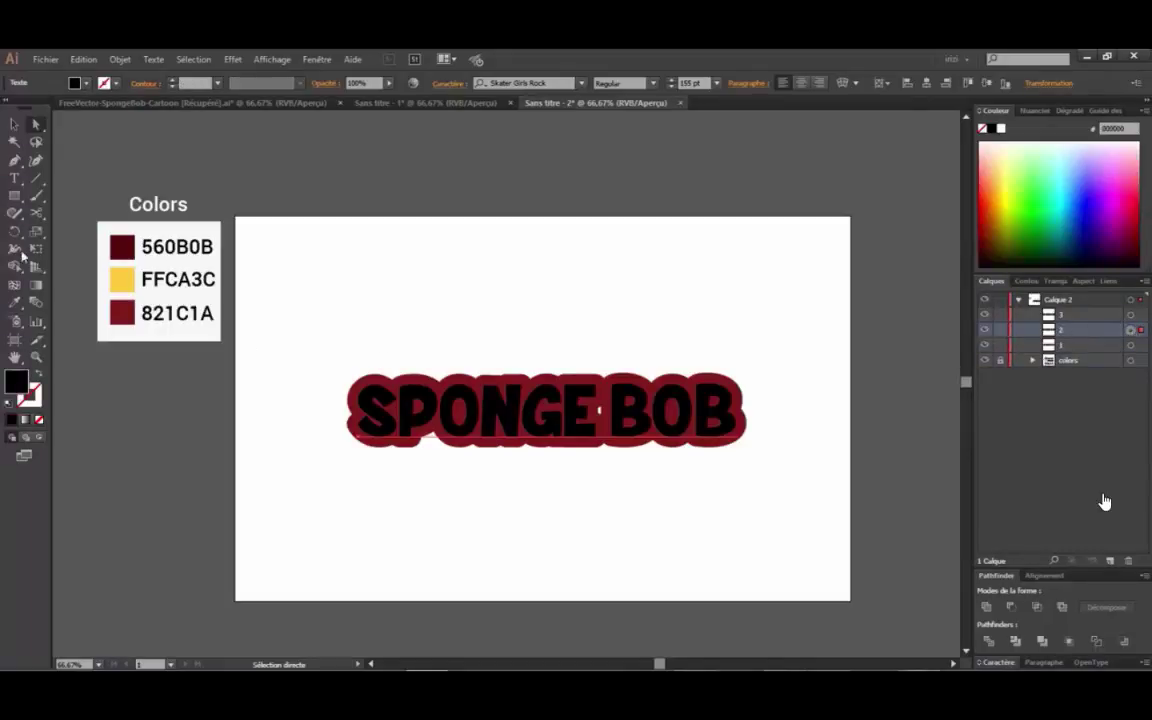
pyautogui.click(15, 302)
pyautogui.click(122, 287)
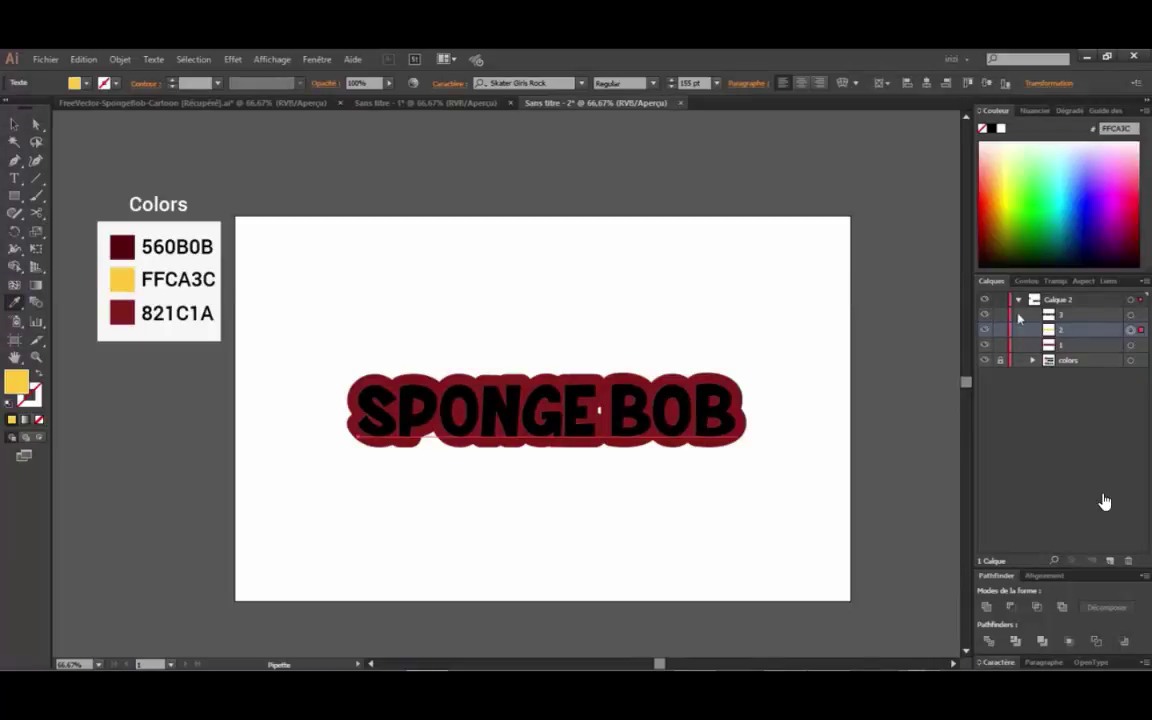
pyautogui.click(982, 316)
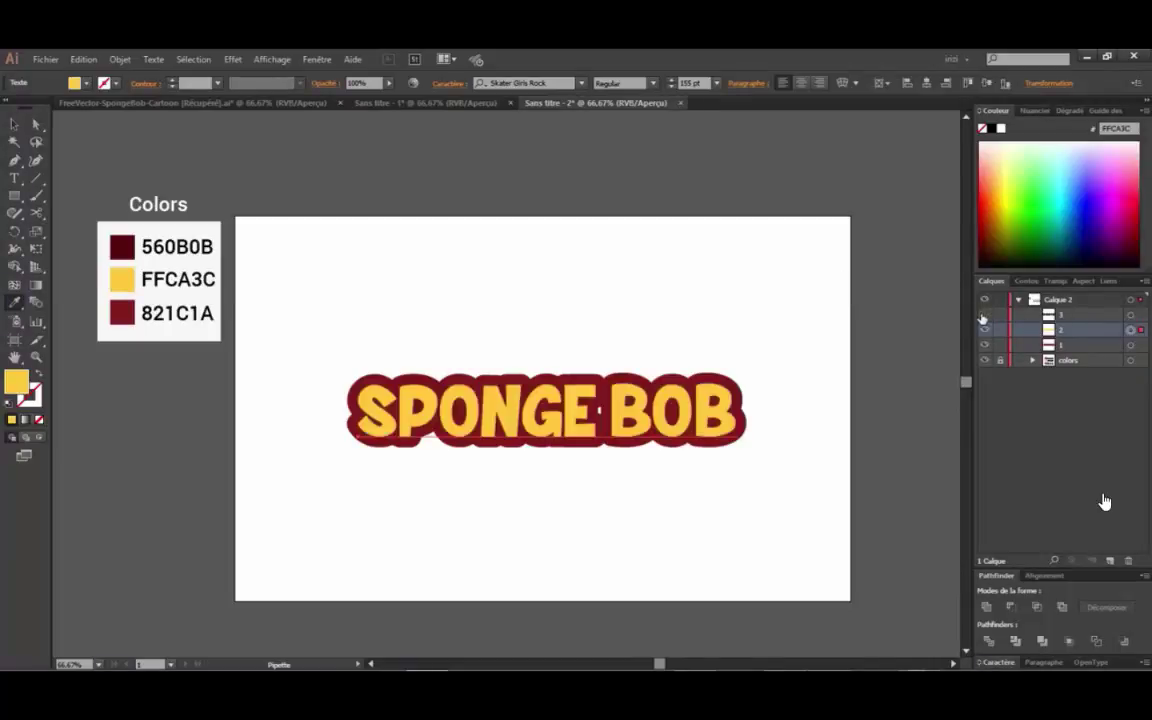
# - Restack text copy 3 beneath the yellow text copy 2 and make it visible
pyautogui.click(983, 315)
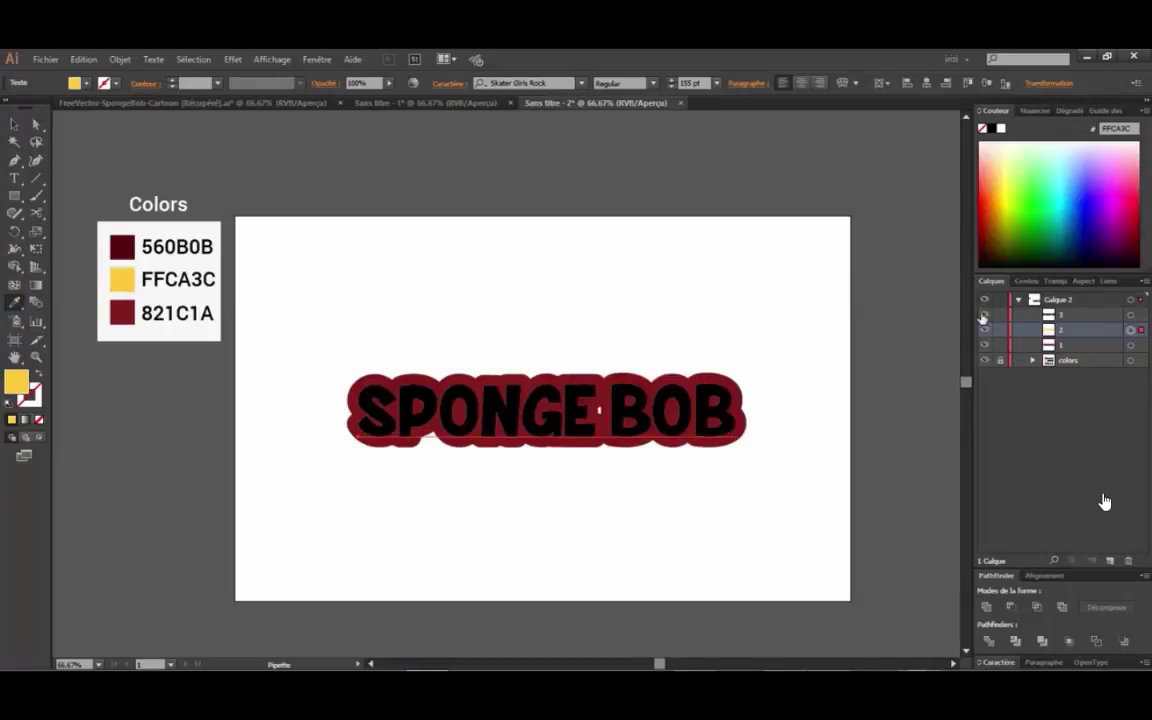
pyautogui.click(983, 315)
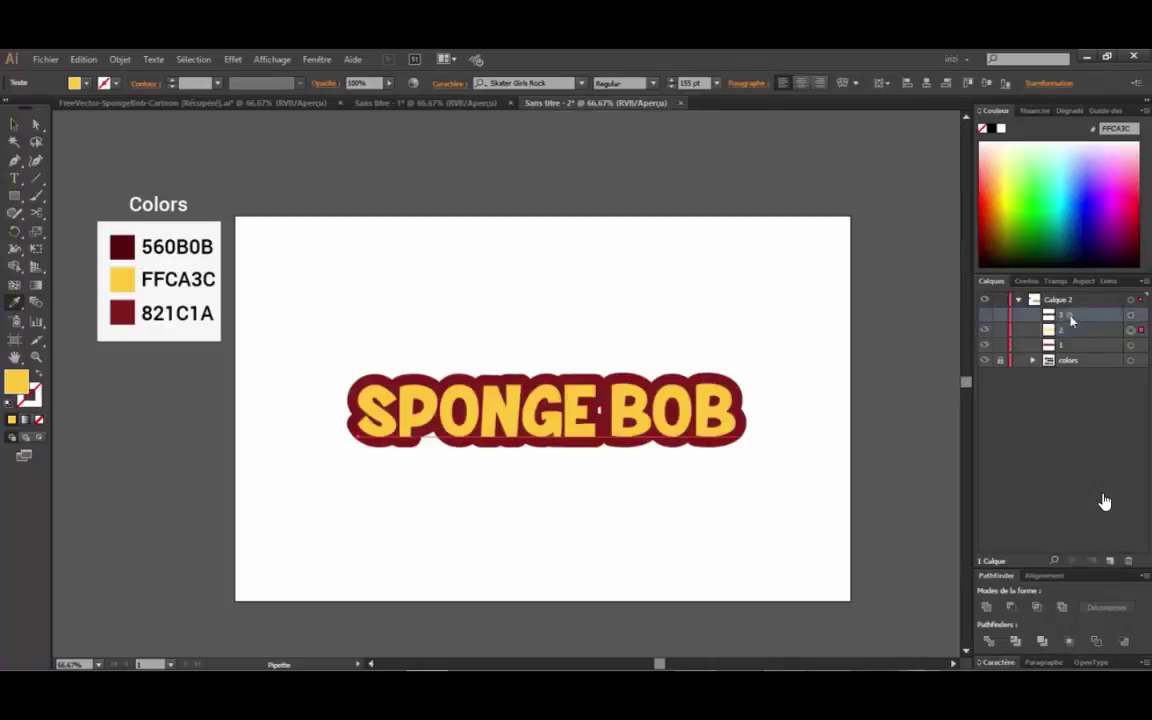
pyautogui.moveTo(1060, 315); pyautogui.dragTo(1068, 333)
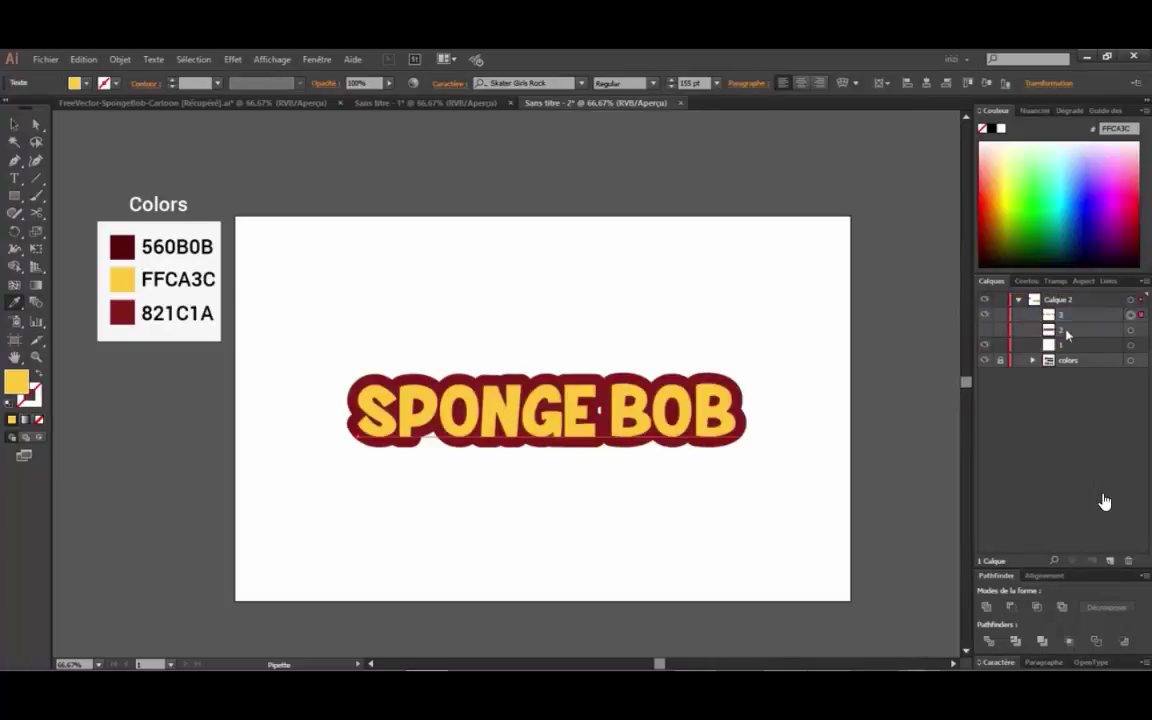
pyautogui.click(1062, 315)
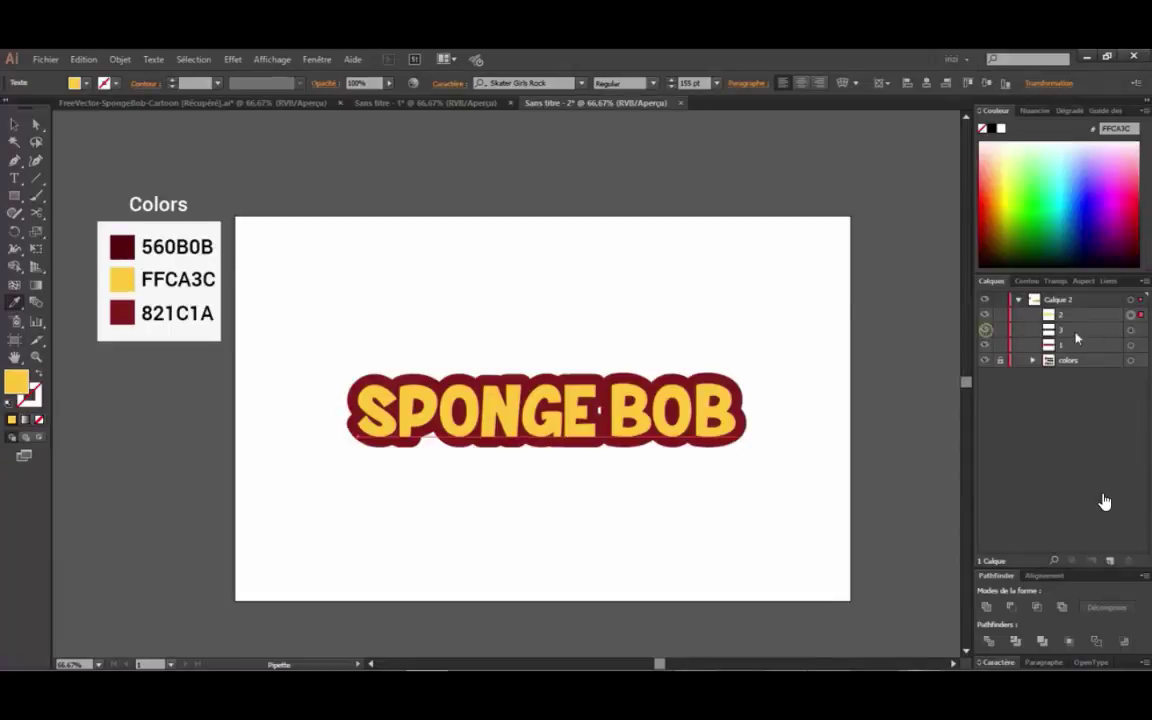
# - Fill text copy 3 with the dark red 560B0B sampled from the palette and offset it slightly to the left behind the yellow text
pyautogui.click(1129, 330)
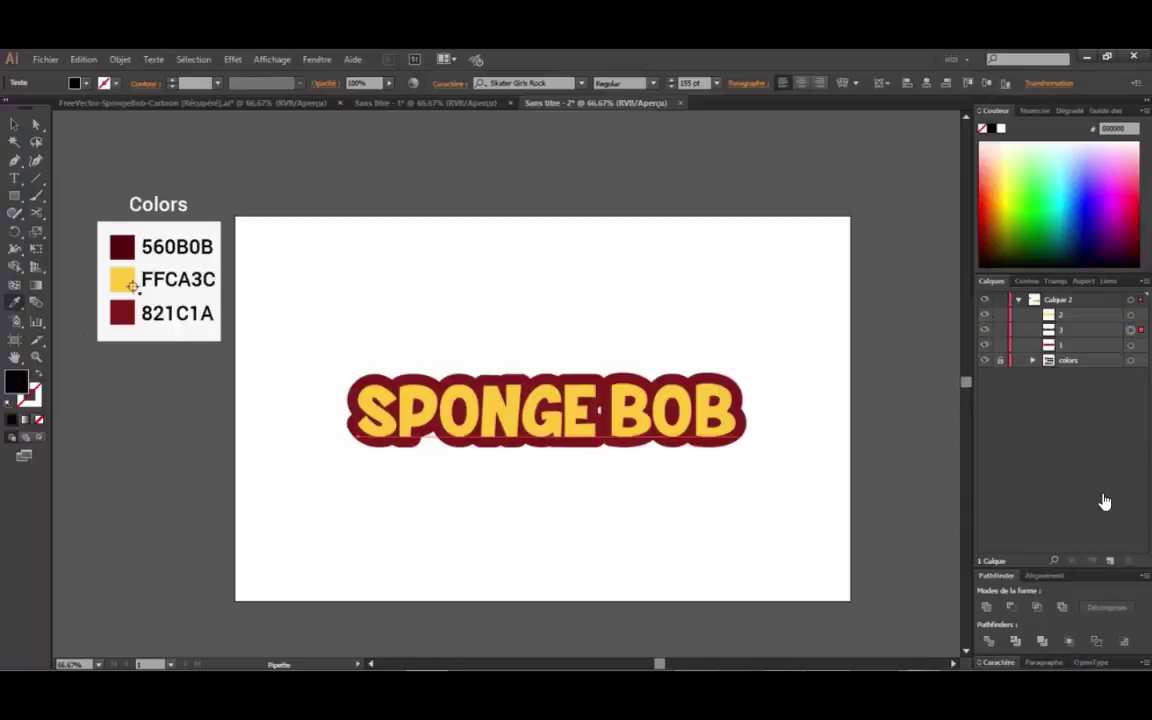
pyautogui.click(114, 247)
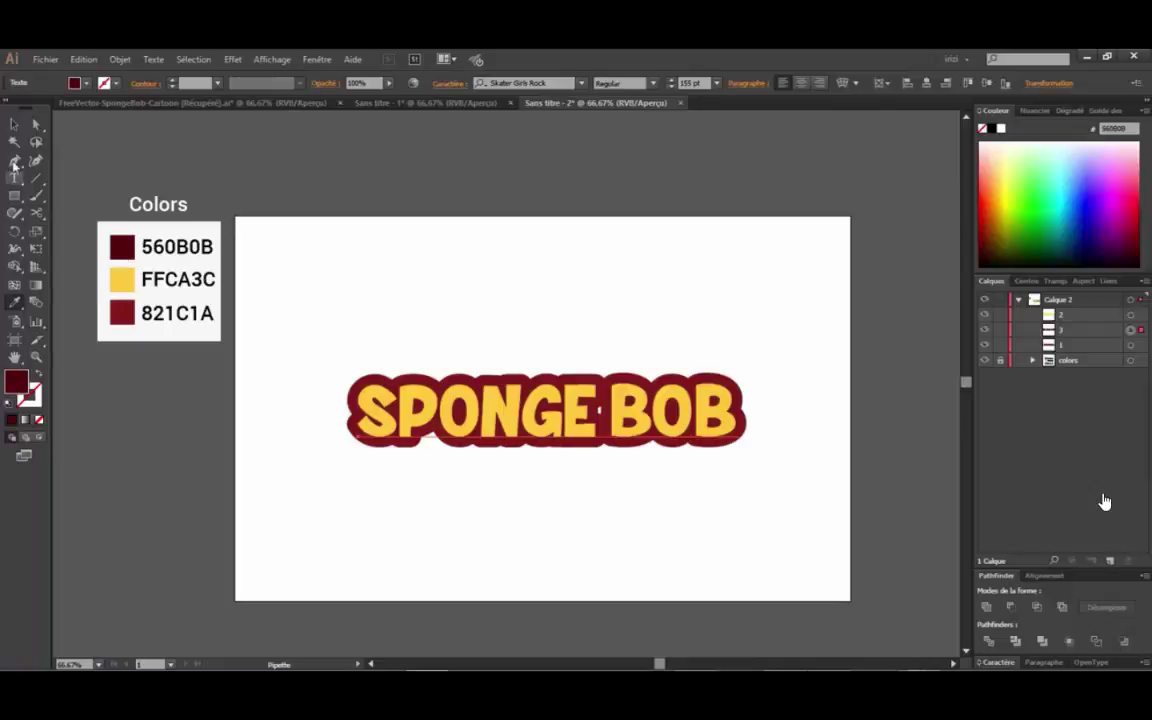
pyautogui.click(35, 124)
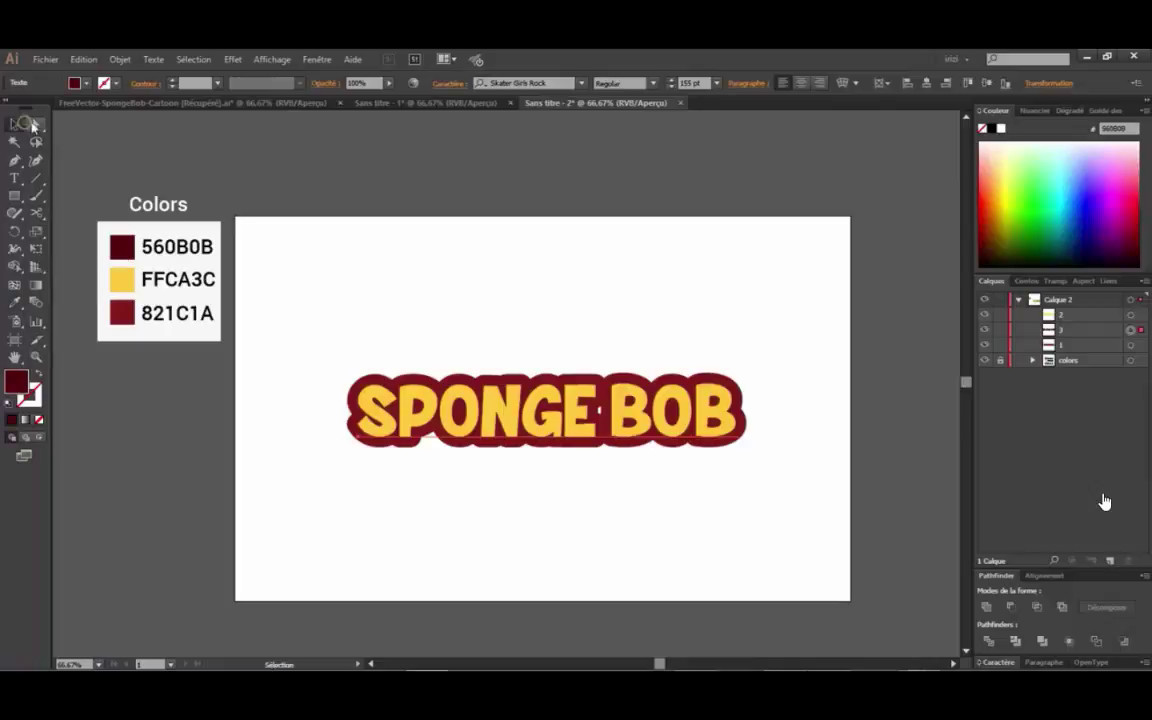
pyautogui.click(1101, 329)
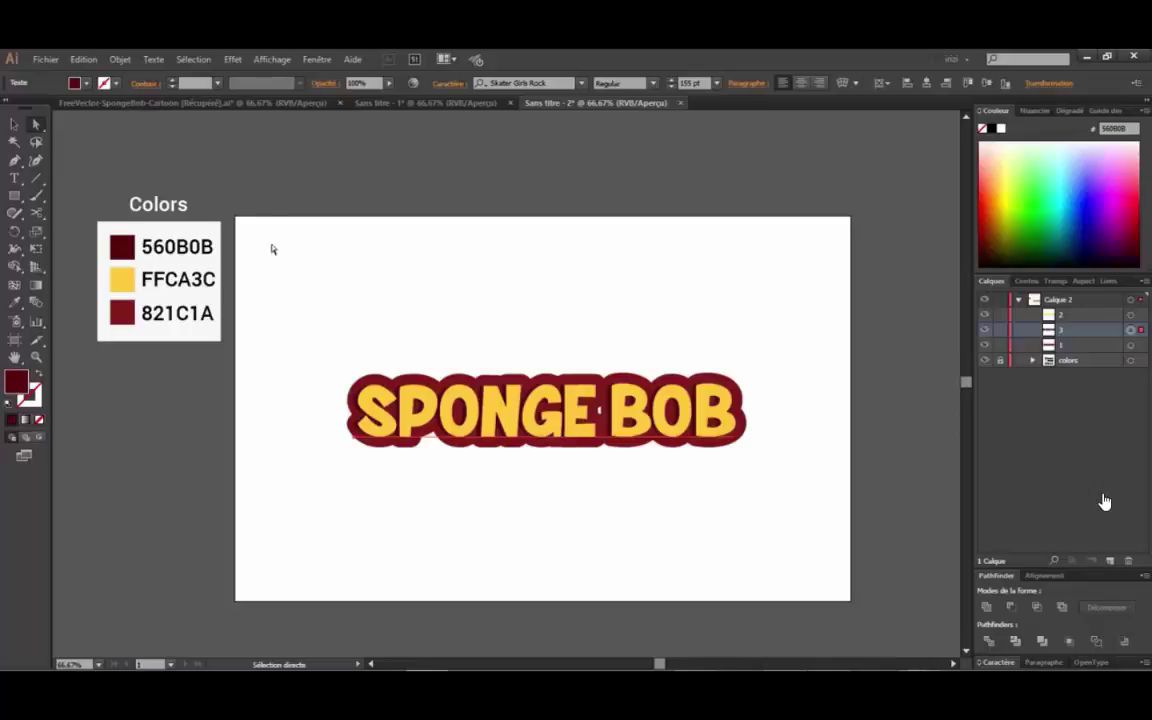
pyautogui.click(401, 319)
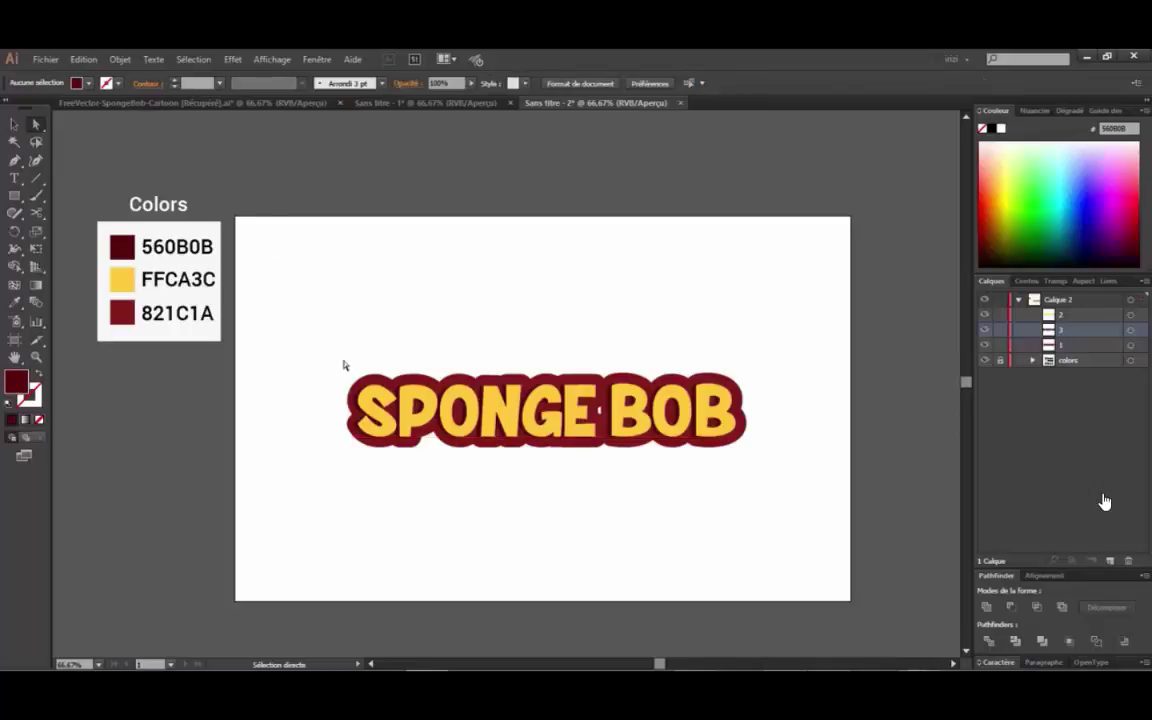
pyautogui.moveTo(308, 342); pyautogui.dragTo(805, 481)
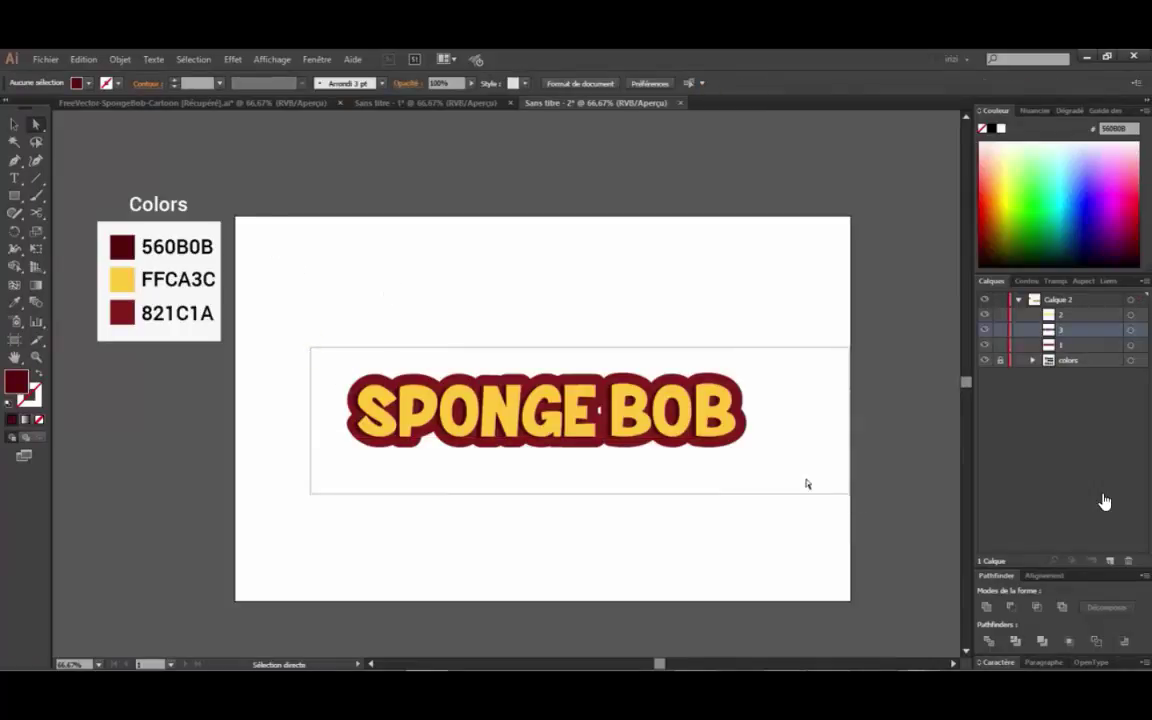
pyautogui.moveTo(309, 322); pyautogui.dragTo(751, 504)
pyautogui.moveTo(336, 326); pyautogui.dragTo(759, 514)
pyautogui.click(391, 292)
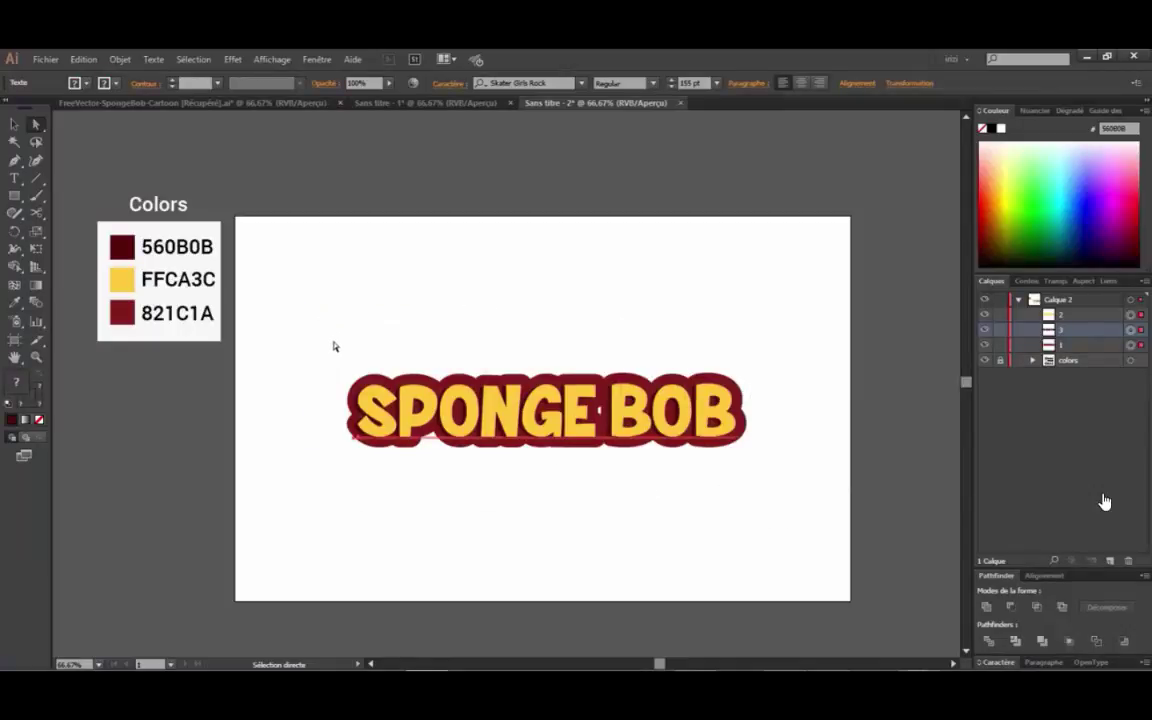
pyautogui.moveTo(343, 353); pyautogui.dragTo(720, 468)
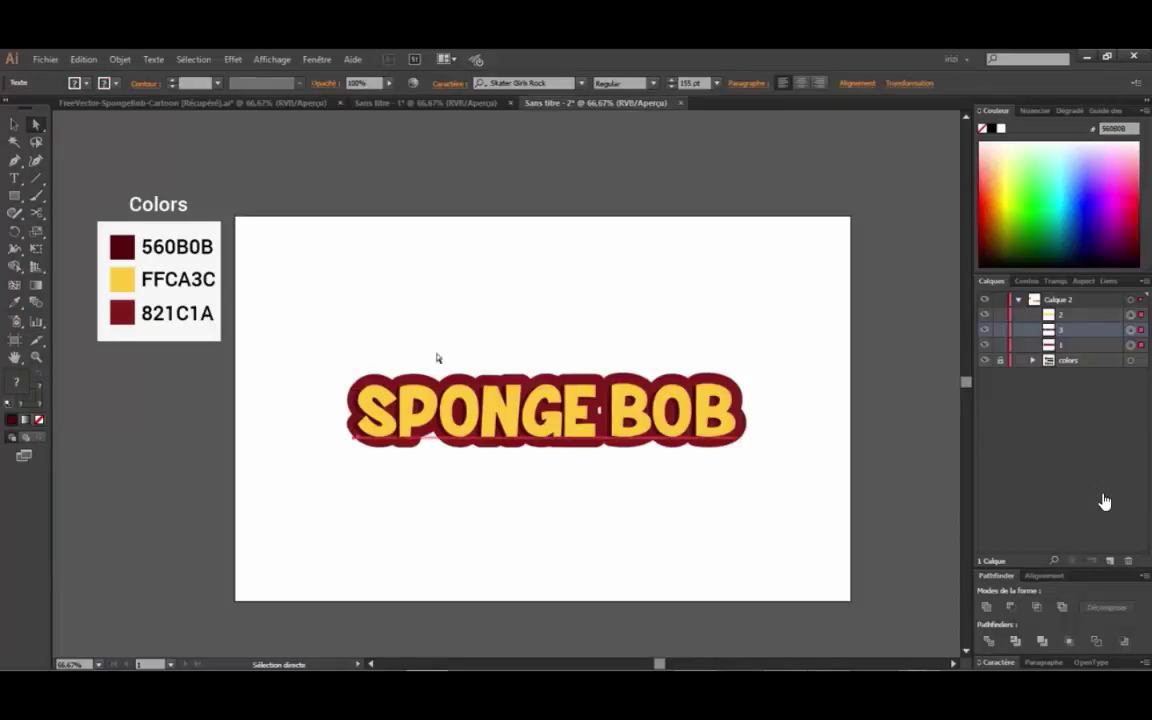
pyautogui.click(306, 330)
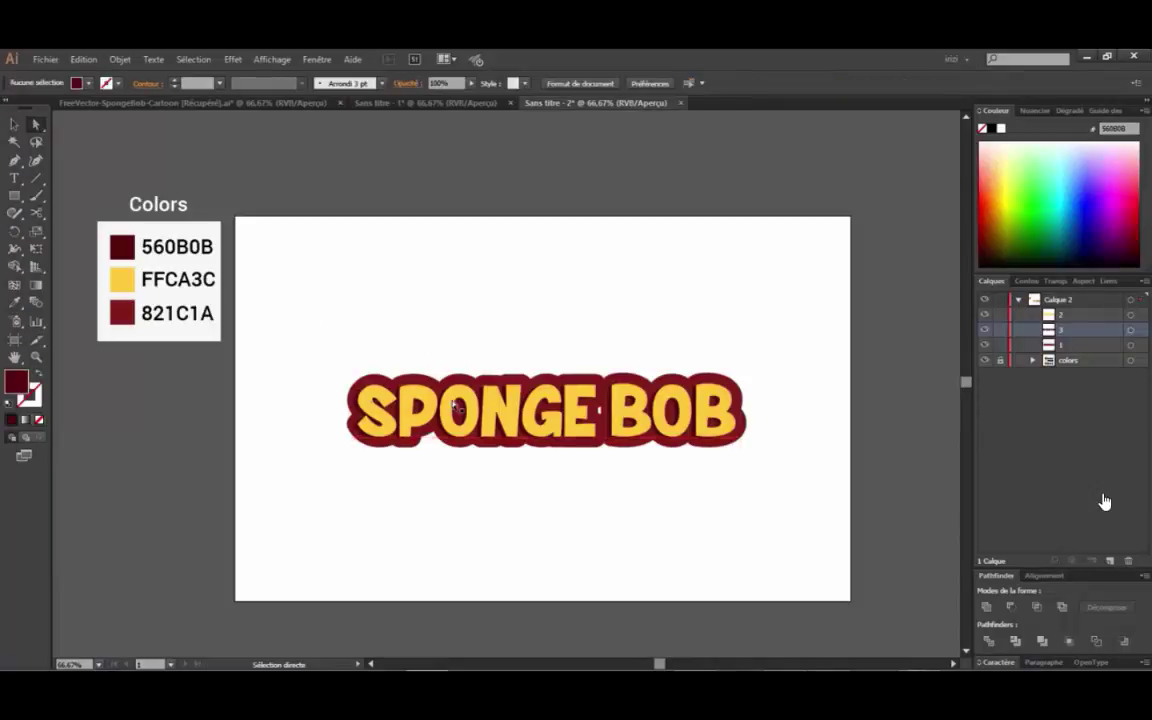
# - Duplicate the yellow SPONGE BOB text twice, placing the two copies one below the other beneath the original
pyautogui.click(408, 427)
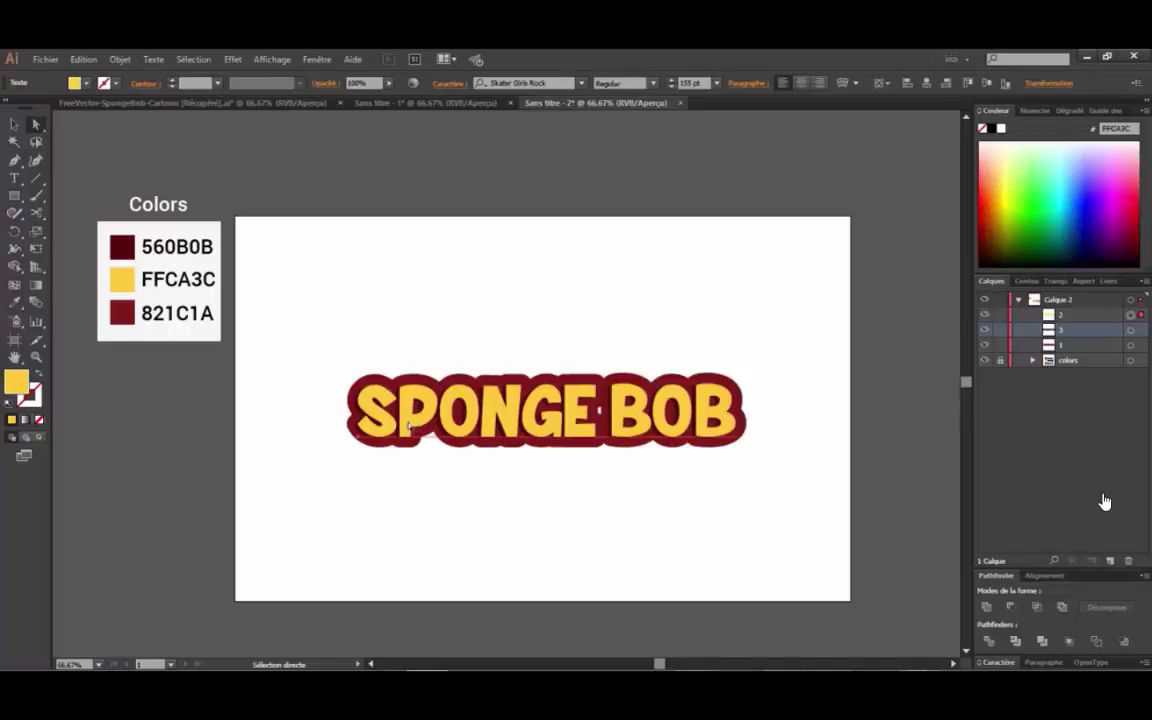
pyautogui.press('alt')
pyautogui.press('alt')
pyautogui.moveTo(408, 430); pyautogui.dragTo(399, 538)
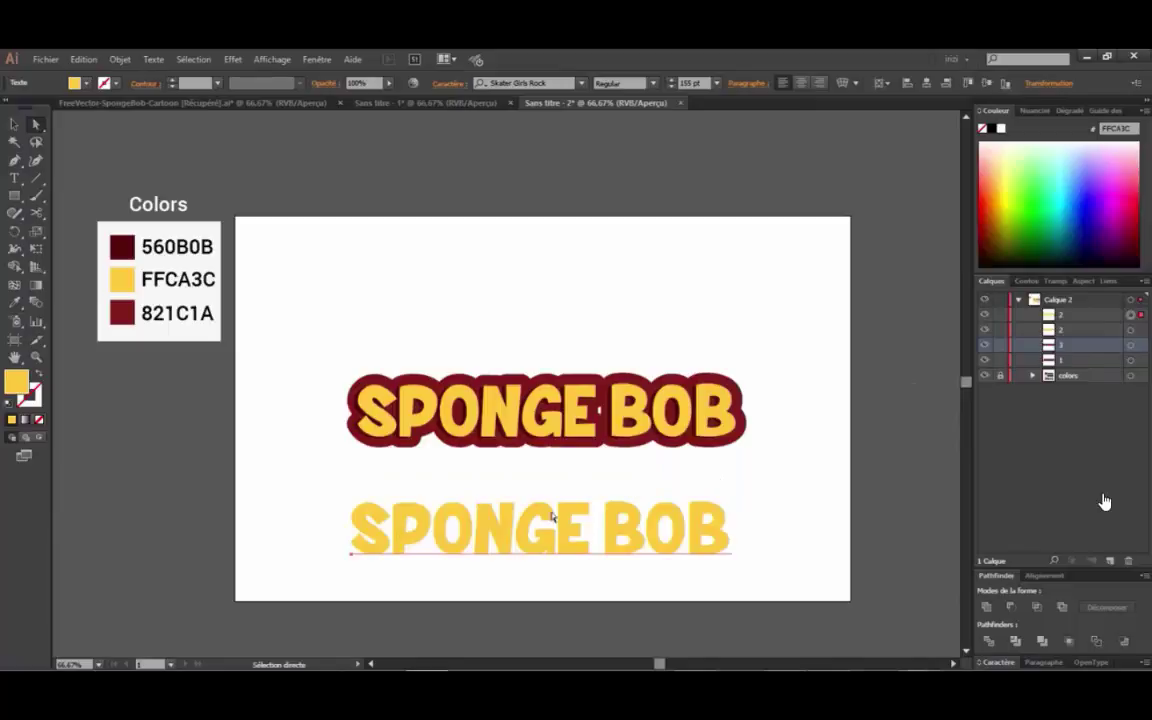
pyautogui.moveTo(476, 542); pyautogui.dragTo(489, 544)
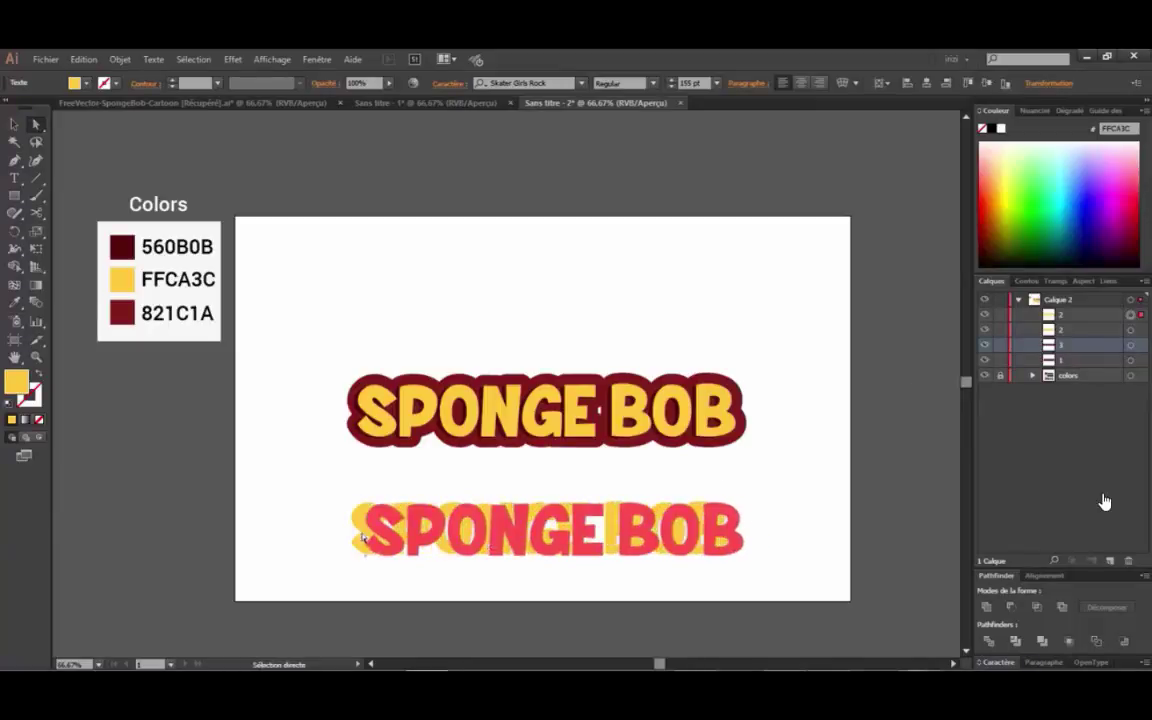
pyautogui.moveTo(362, 537); pyautogui.dragTo(362, 537)
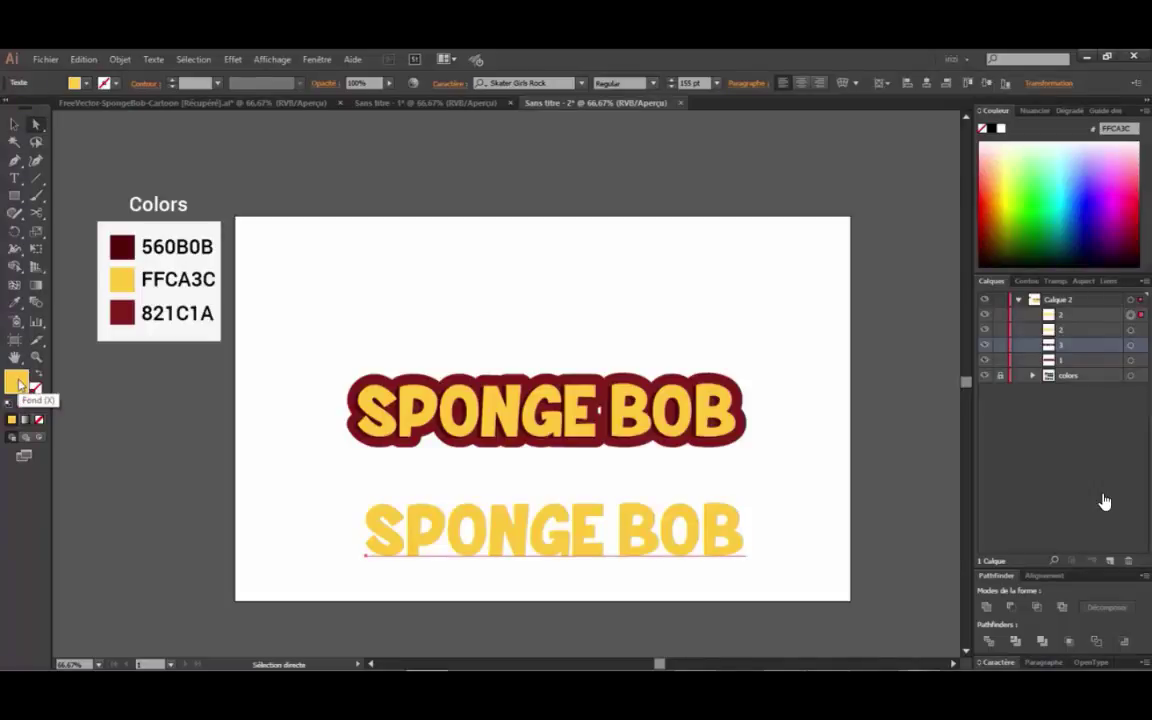
pyautogui.press('alt')
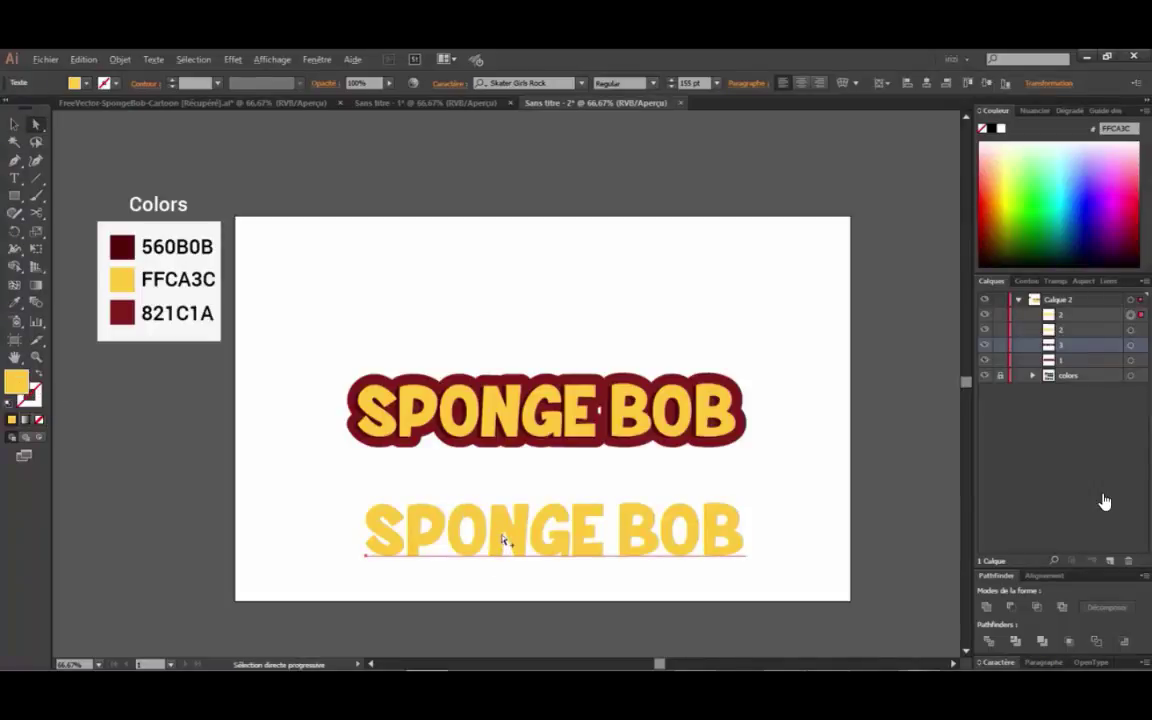
pyautogui.moveTo(505, 540); pyautogui.dragTo(505, 620)
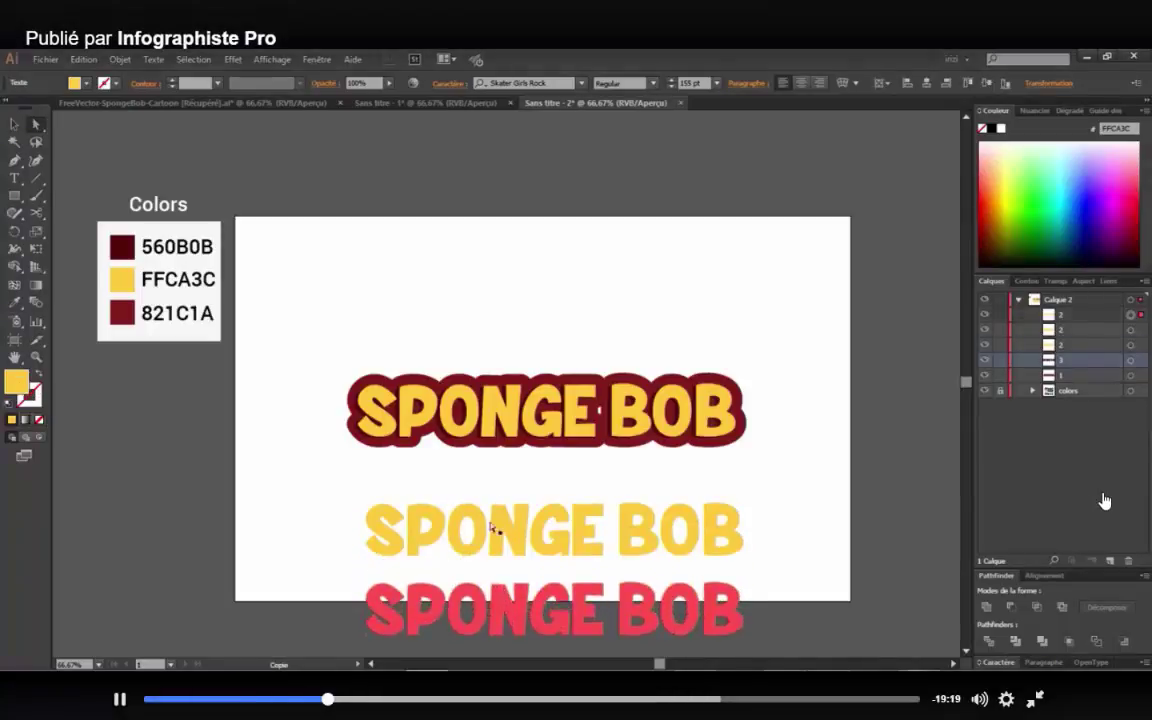
pyautogui.moveTo(496, 475); pyautogui.dragTo(535, 648)
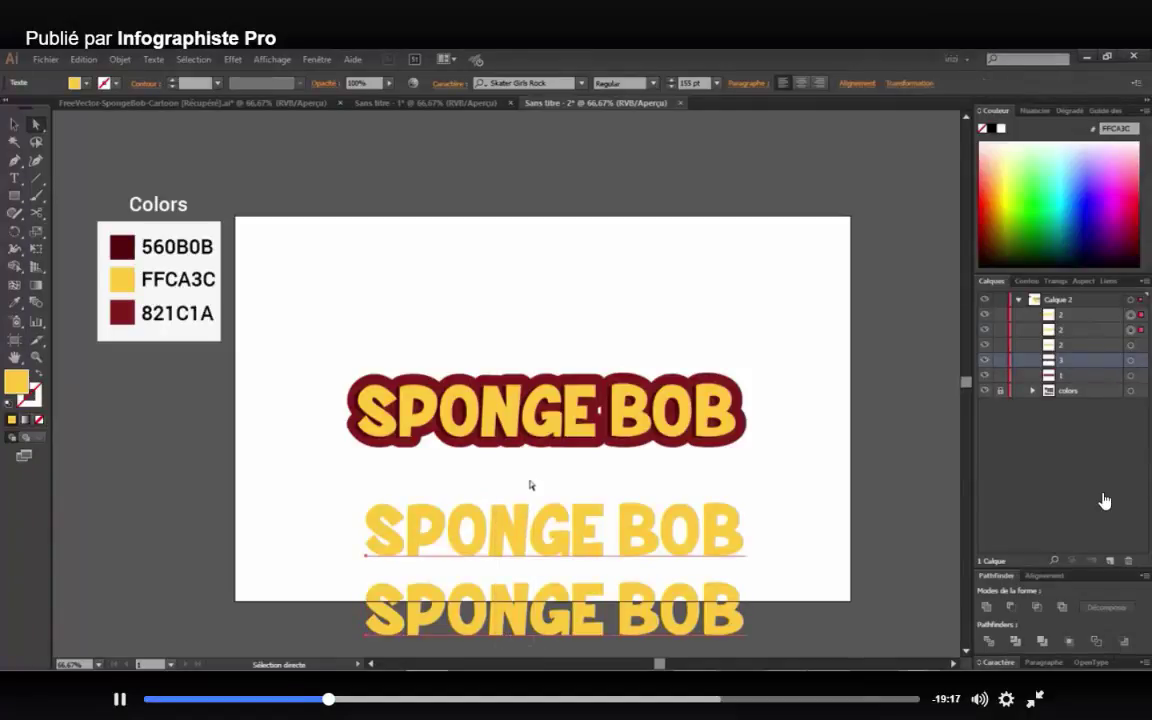
pyautogui.moveTo(527, 475); pyautogui.dragTo(742, 650)
pyautogui.moveTo(762, 492); pyautogui.dragTo(605, 627)
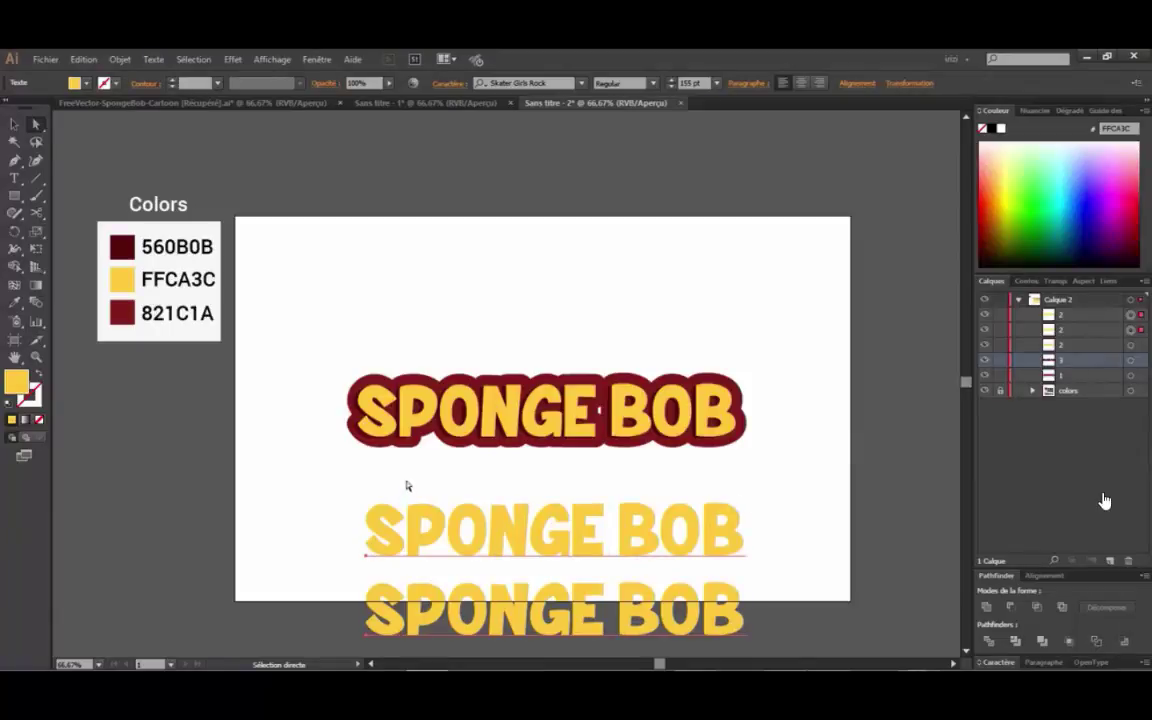
# - Fill the upper of the two duplicated texts with black 000000
pyautogui.click(366, 506)
pyautogui.moveTo(380, 474); pyautogui.dragTo(471, 516)
pyautogui.doubleClick(16, 380)
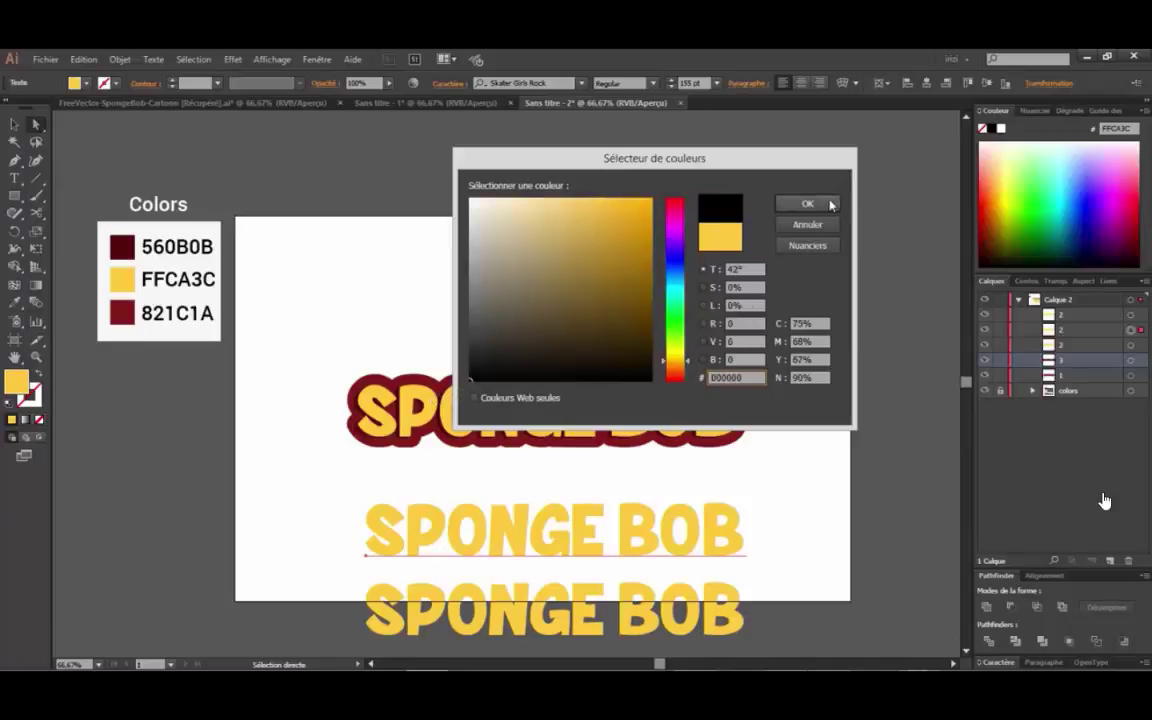
pyautogui.click(807, 203)
# - Fill the lower duplicate with near-white FCFCFC and lay it over the black copy, offset slightly up and to the left
pyautogui.click(560, 595)
pyautogui.doubleClick(16, 380)
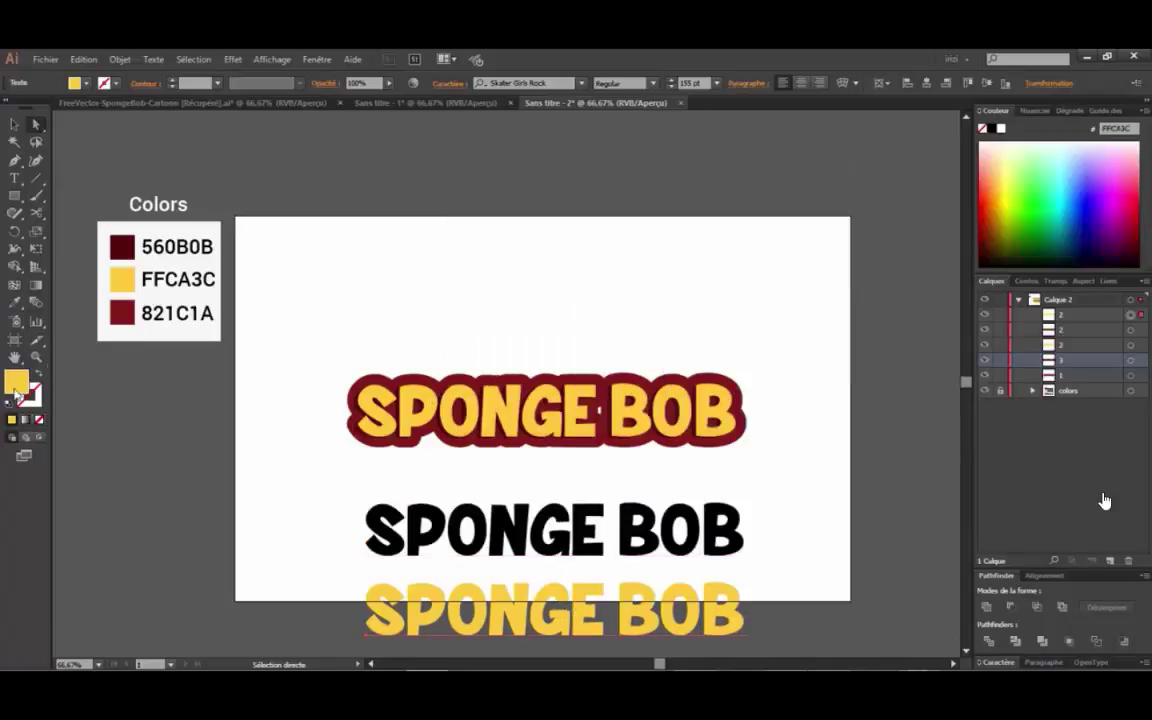
pyautogui.click(471, 200)
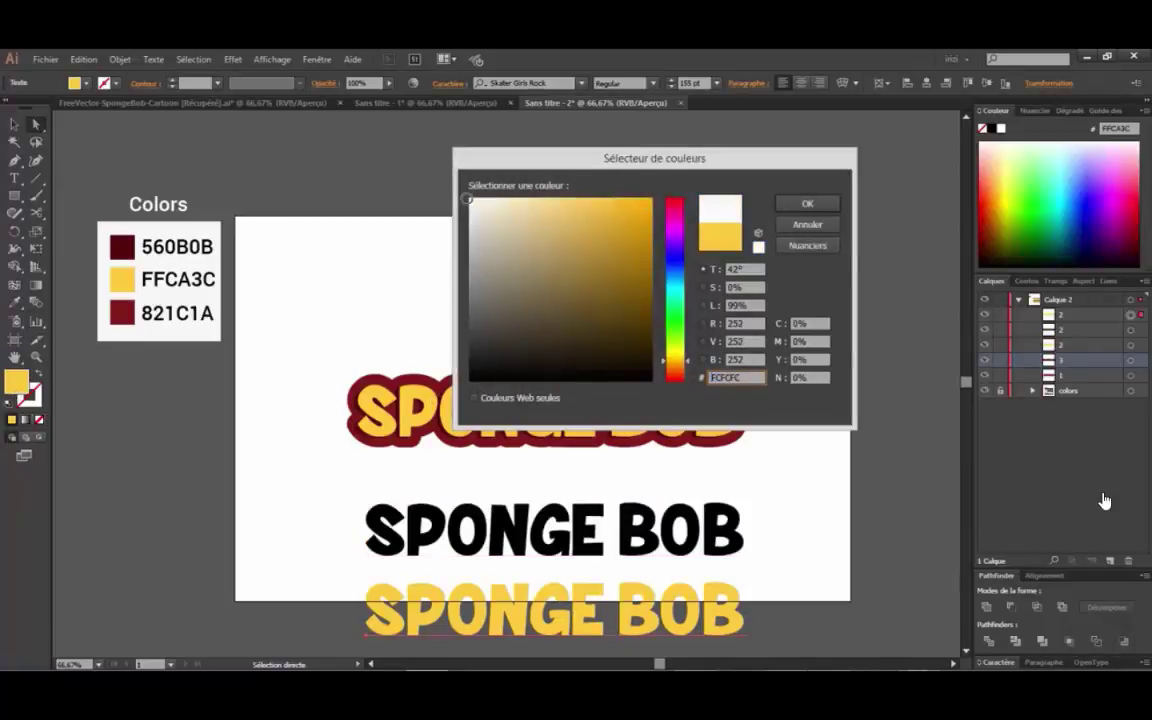
pyautogui.click(805, 200)
pyautogui.moveTo(555, 635); pyautogui.dragTo(550, 555)
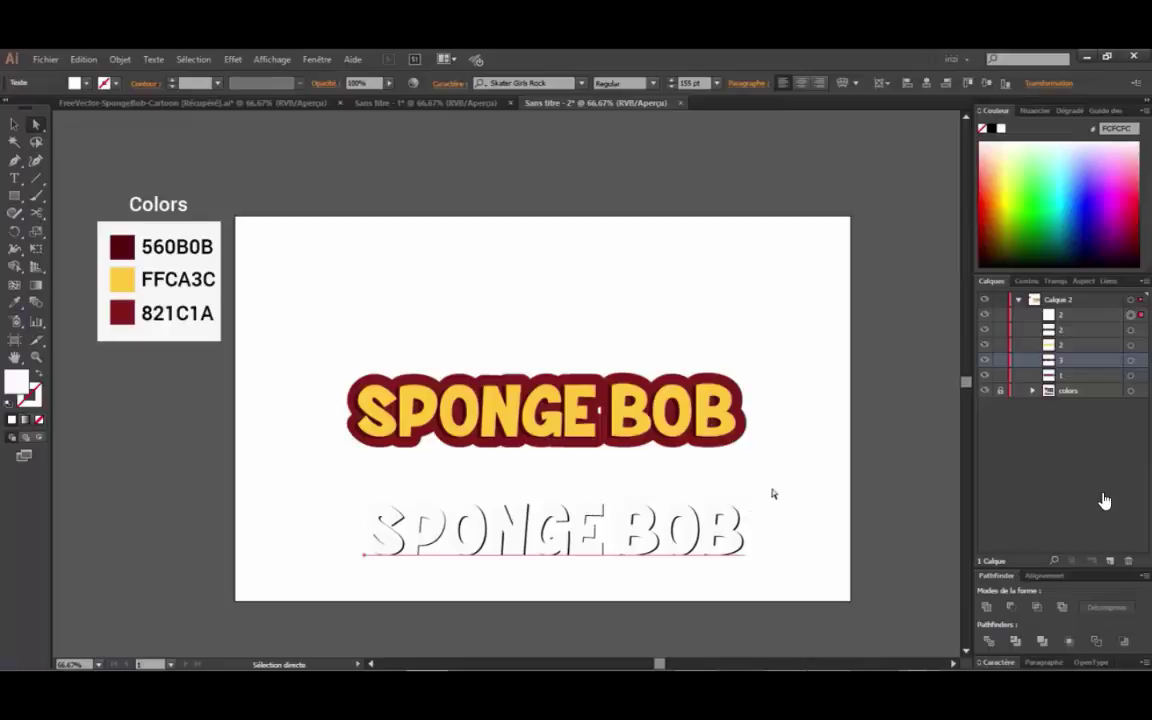
# - Expand the overlapping white and black text copies with Object and Fill enabled
pyautogui.moveTo(770, 483); pyautogui.dragTo(303, 600)
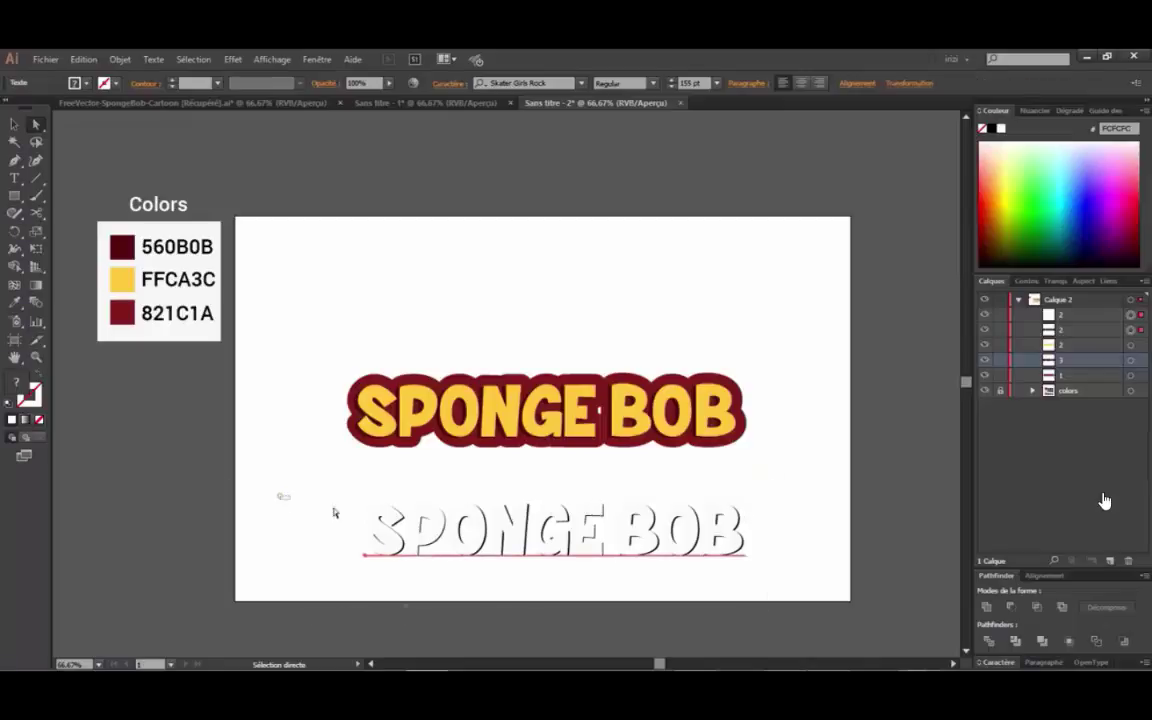
pyautogui.moveTo(279, 494); pyautogui.dragTo(751, 576)
pyautogui.click(119, 59)
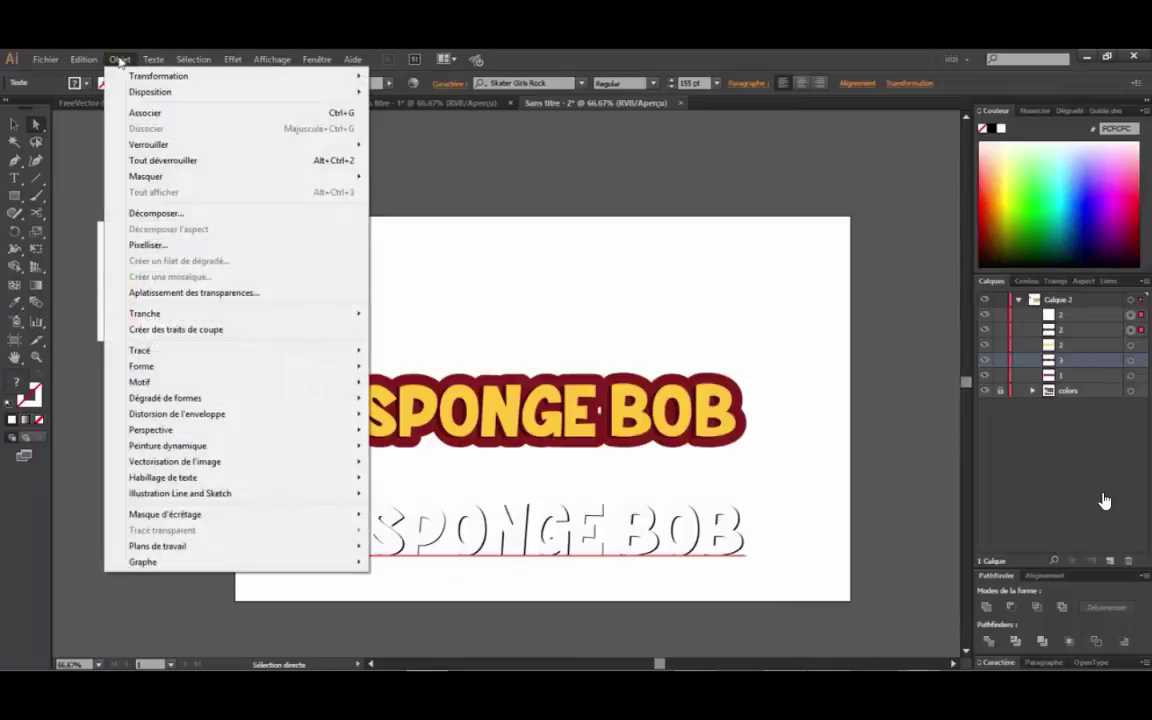
pyautogui.click(121, 59)
pyautogui.click(118, 57)
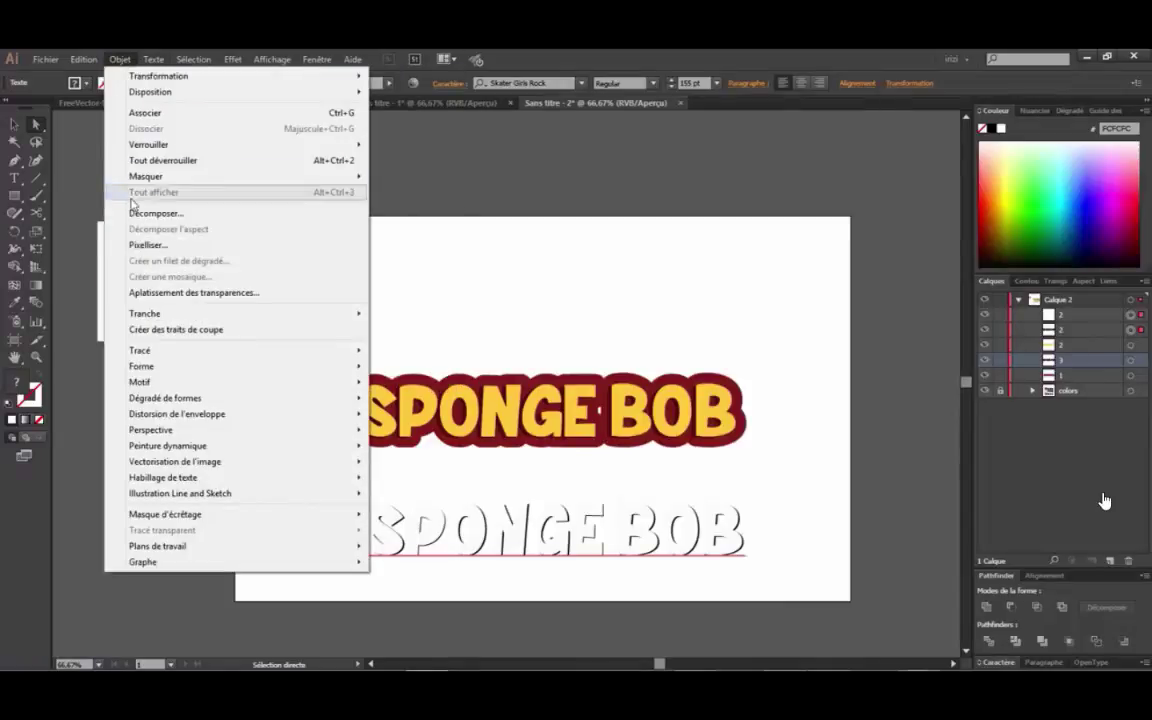
pyautogui.click(136, 213)
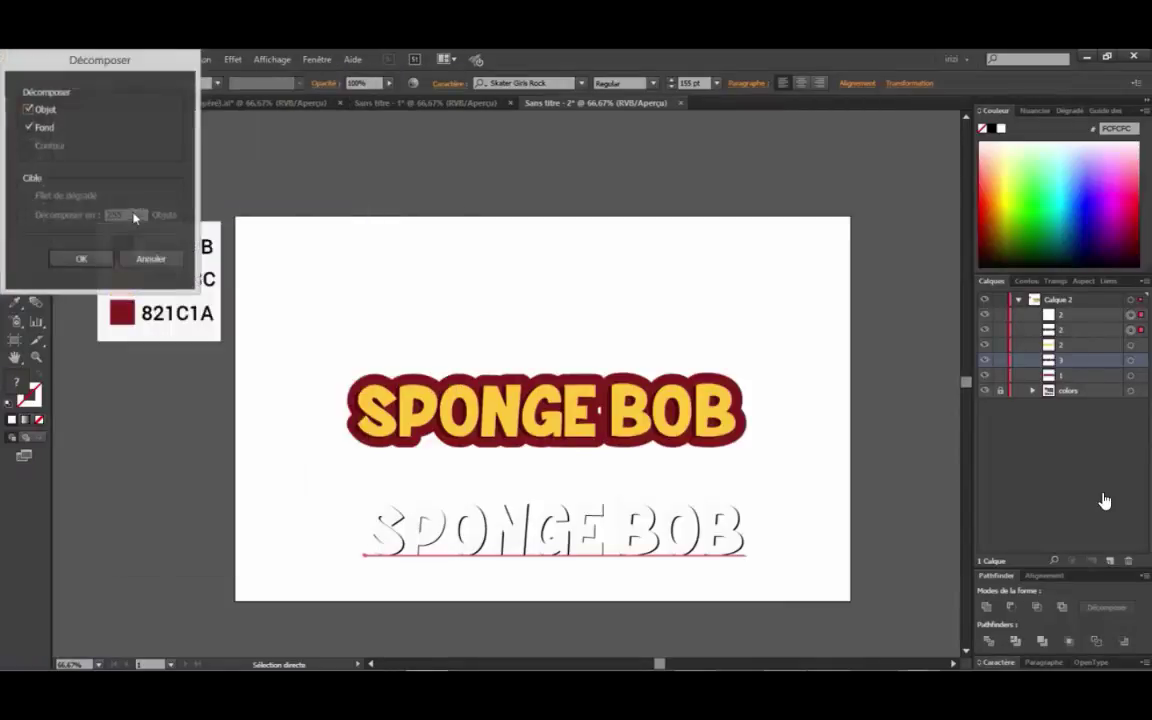
pyautogui.click(63, 258)
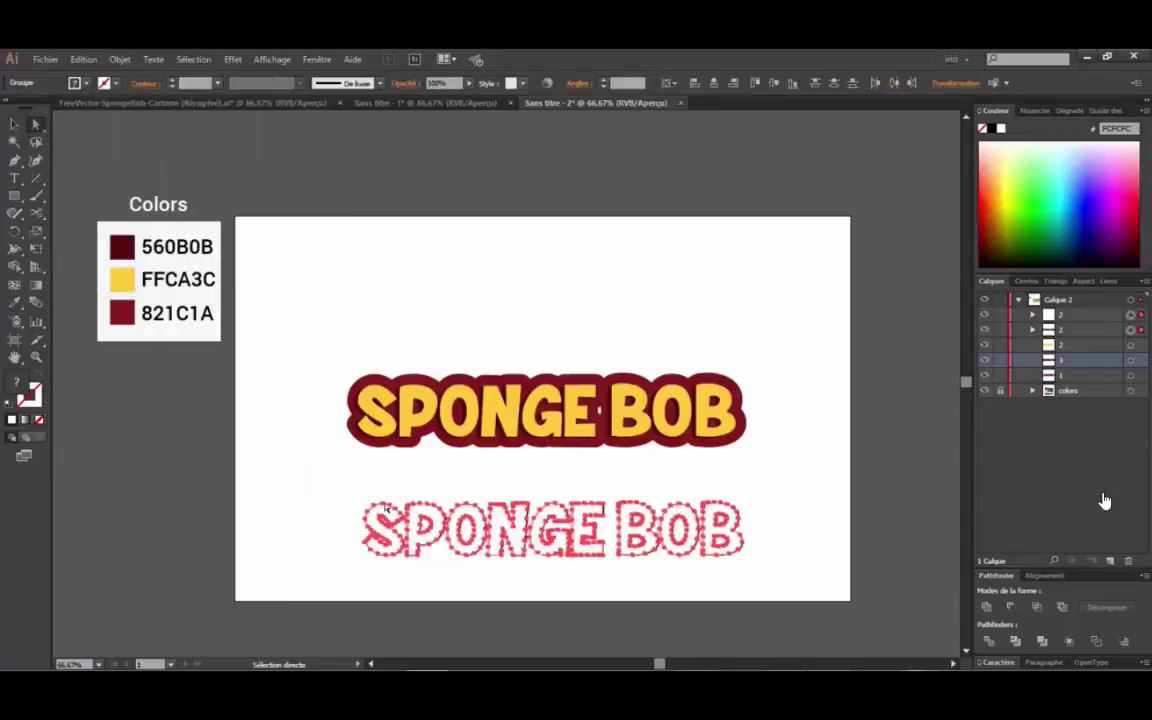
# - Apply the Pathfinder Trim (Pochoir) operation to the overlapping expanded text copies and deselect the result
pyautogui.moveTo(303, 505); pyautogui.dragTo(730, 527)
pyautogui.click(317, 59)
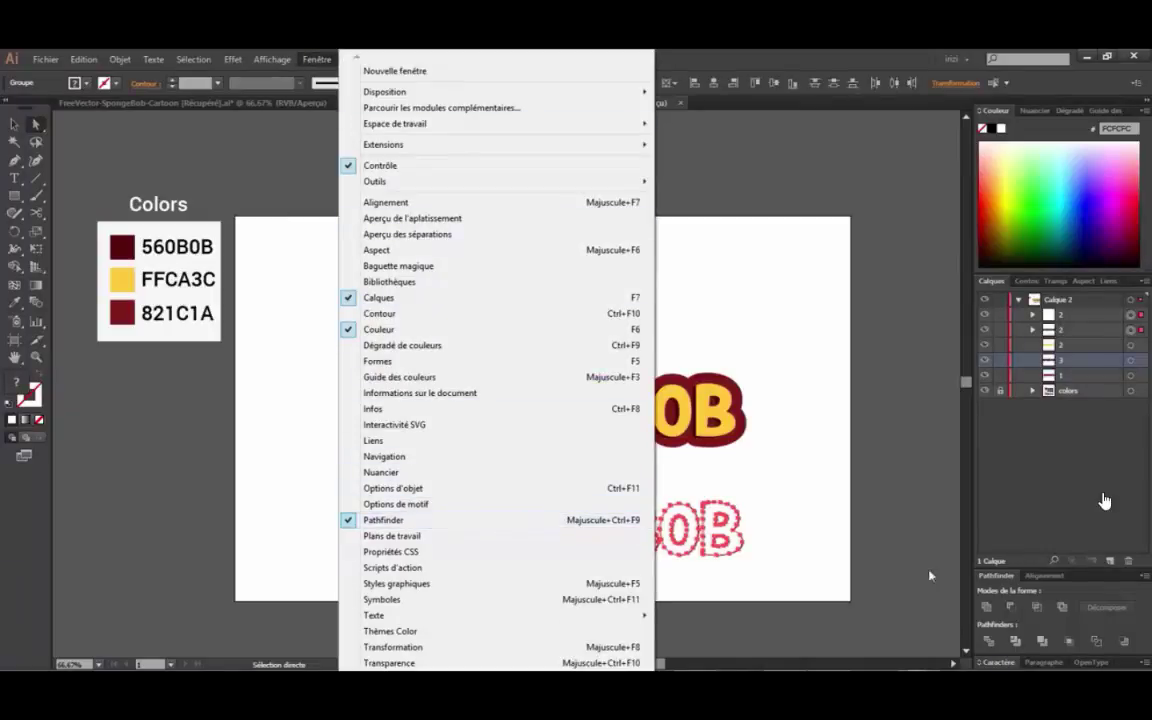
pyautogui.click(424, 520)
pyautogui.click(317, 59)
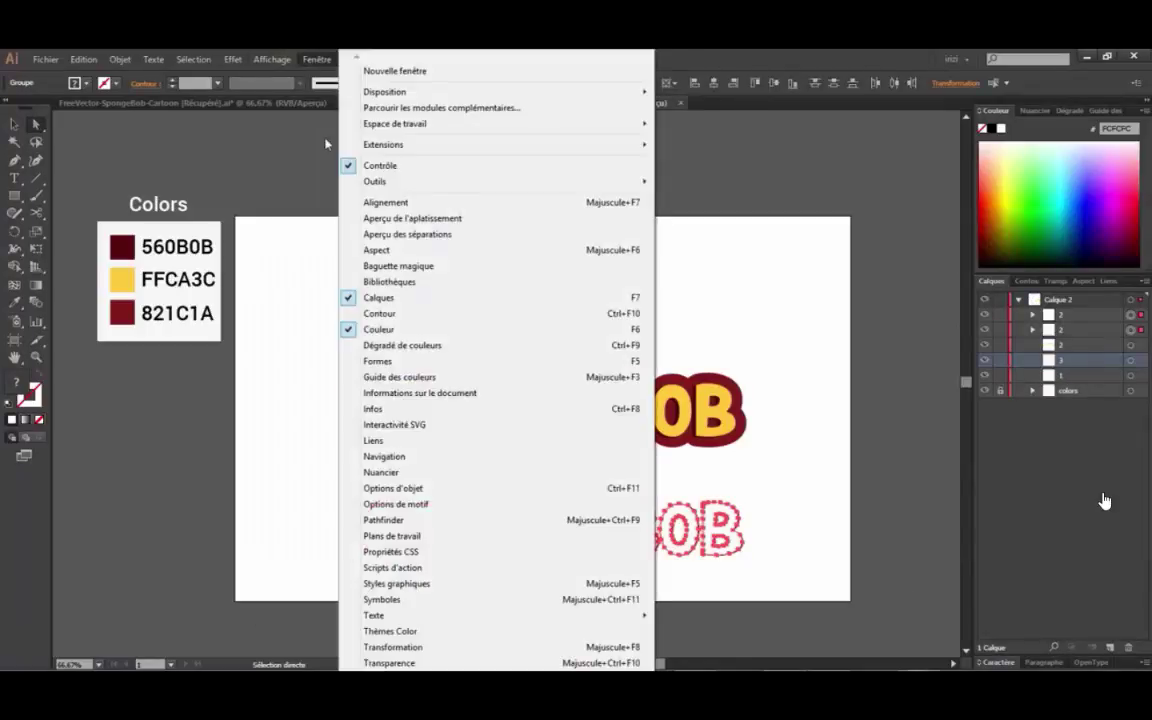
pyautogui.click(400, 520)
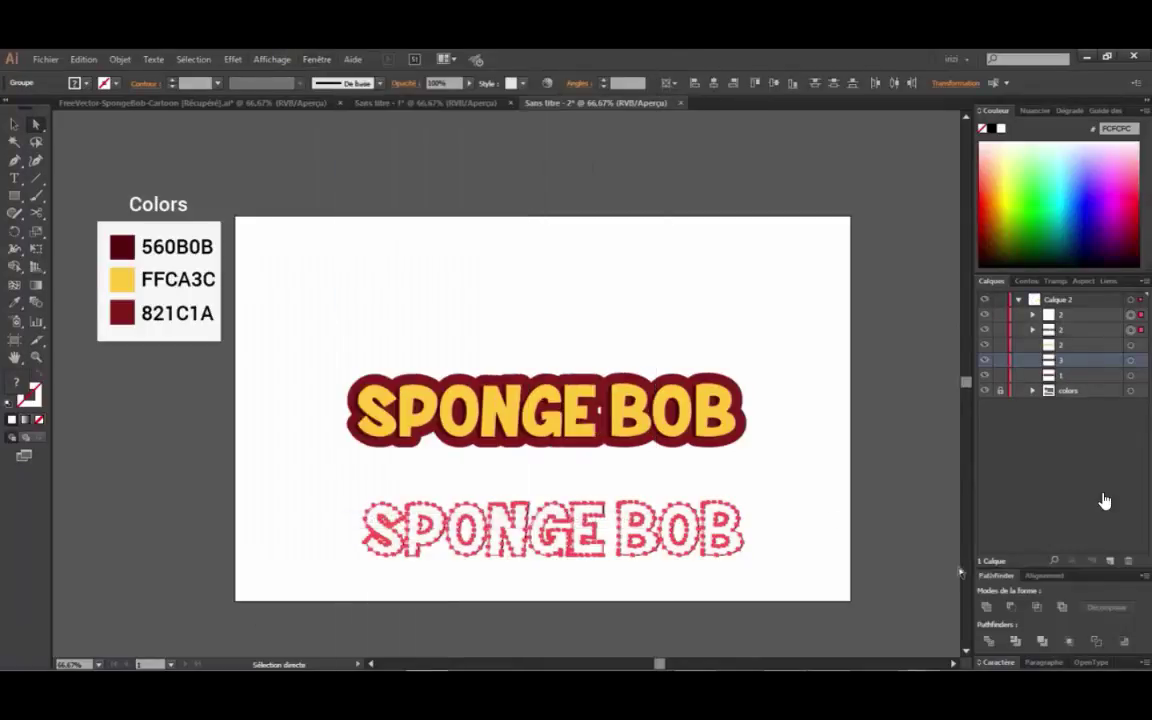
pyautogui.click(1016, 641)
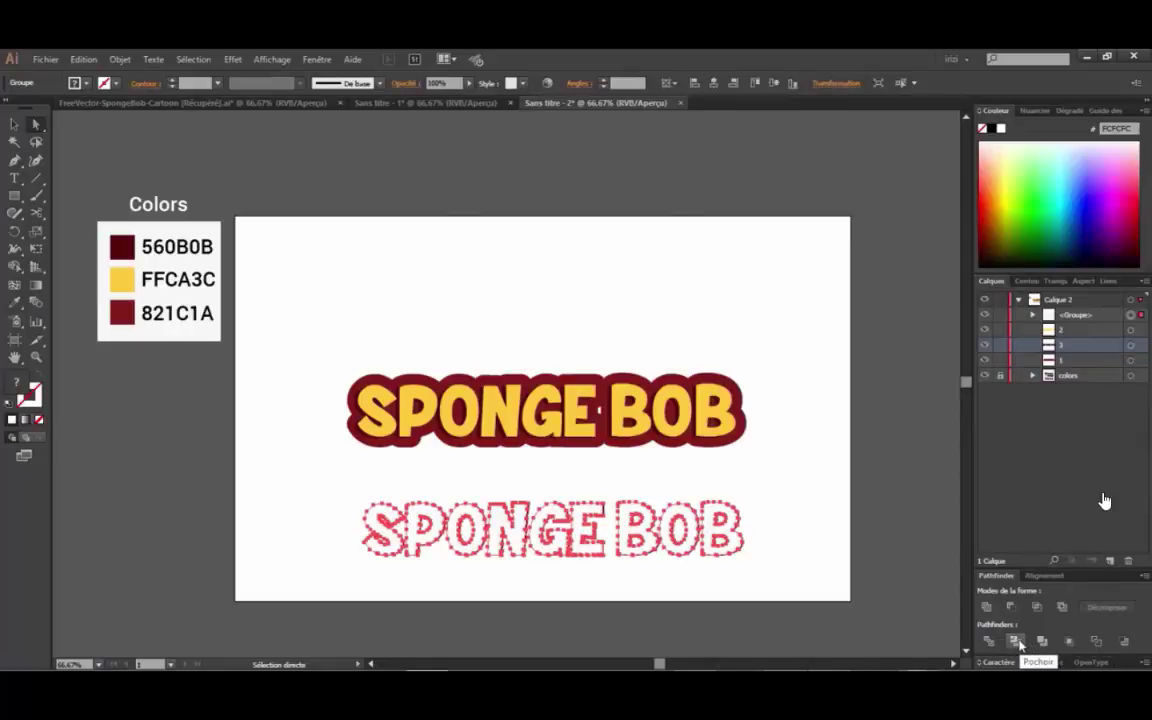
pyautogui.click(729, 565)
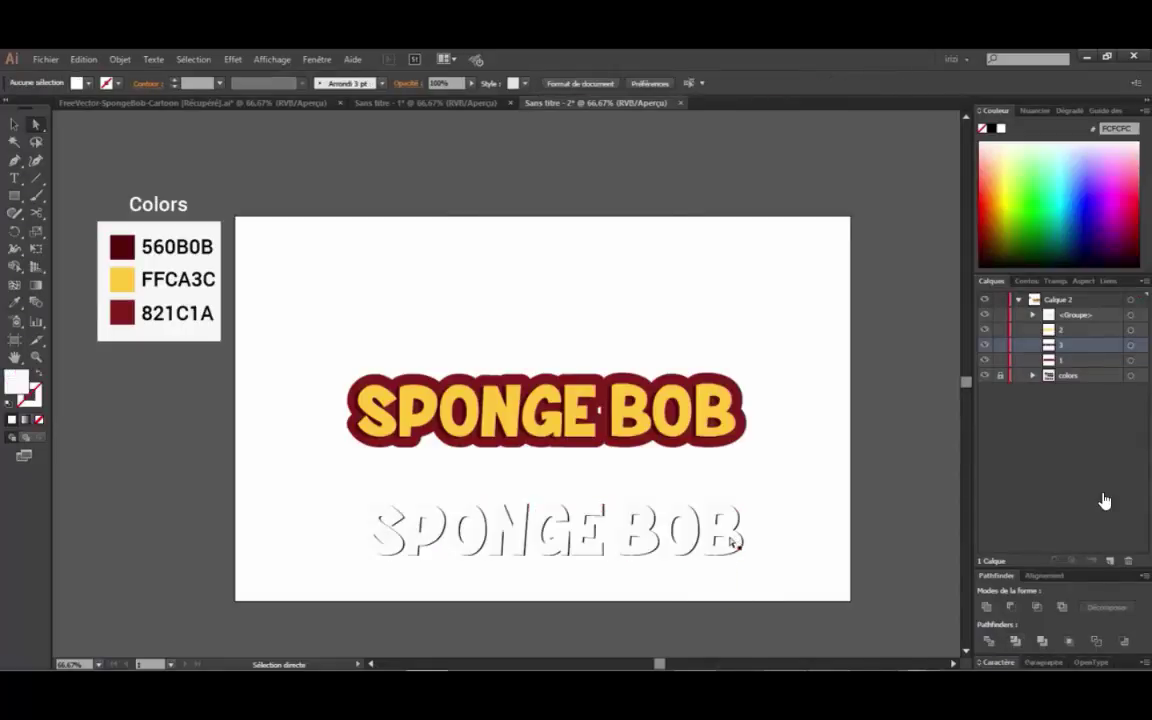
# - Delete the near-white letter faces of BOB from the trimmed text copies, keeping only the thin dark edge slivers
pyautogui.click(733, 537)
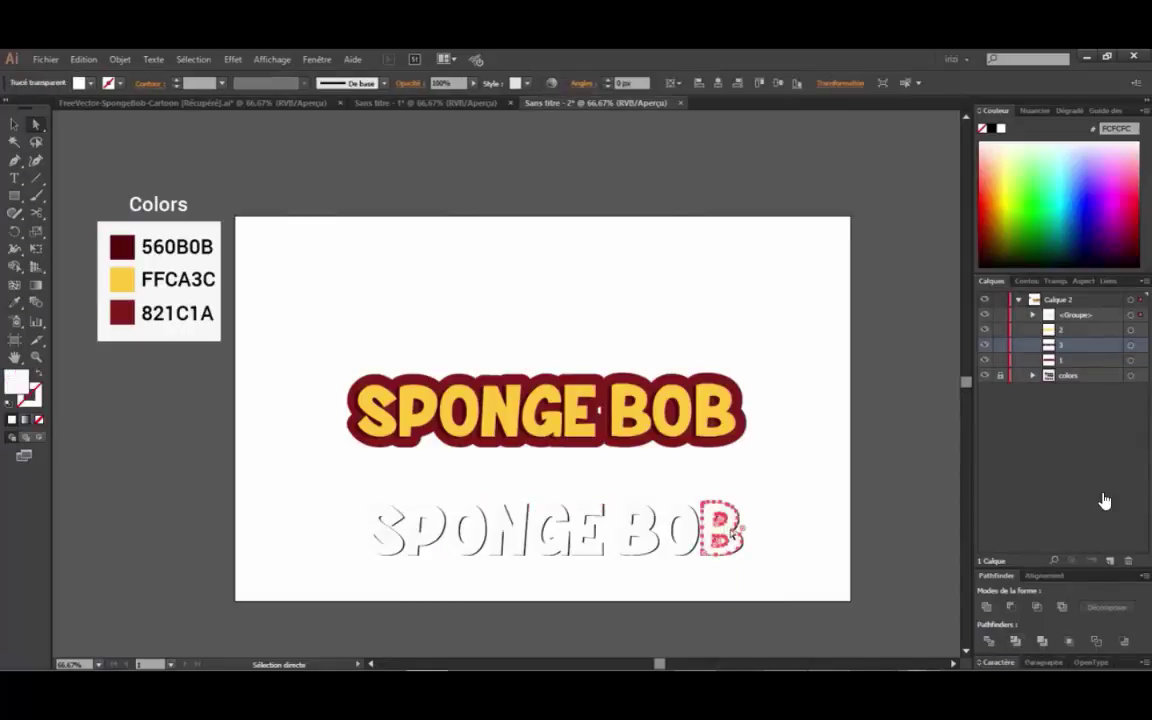
pyautogui.click(697, 549)
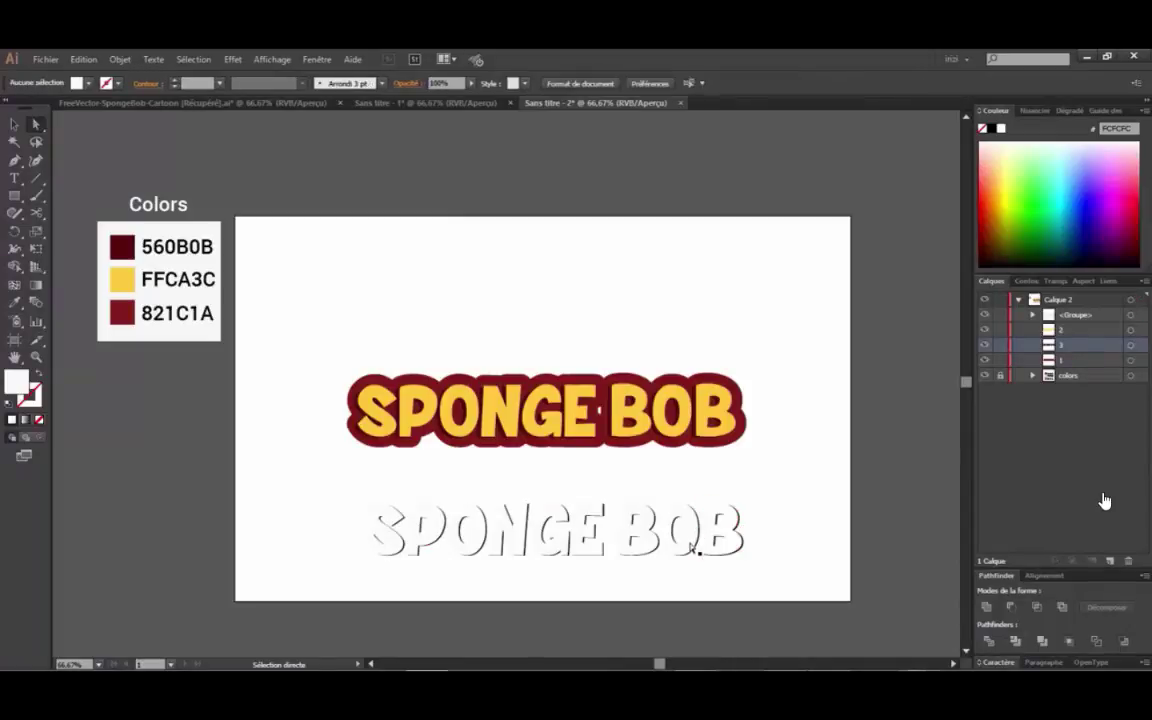
pyautogui.click(690, 547)
pyautogui.press('Delete')
pyautogui.click(652, 550)
pyautogui.press('Delete')
# - Delete the near-white letter faces of SPONGE from the trimmed text copies, keeping their thin dark edge slivers
pyautogui.click(584, 555)
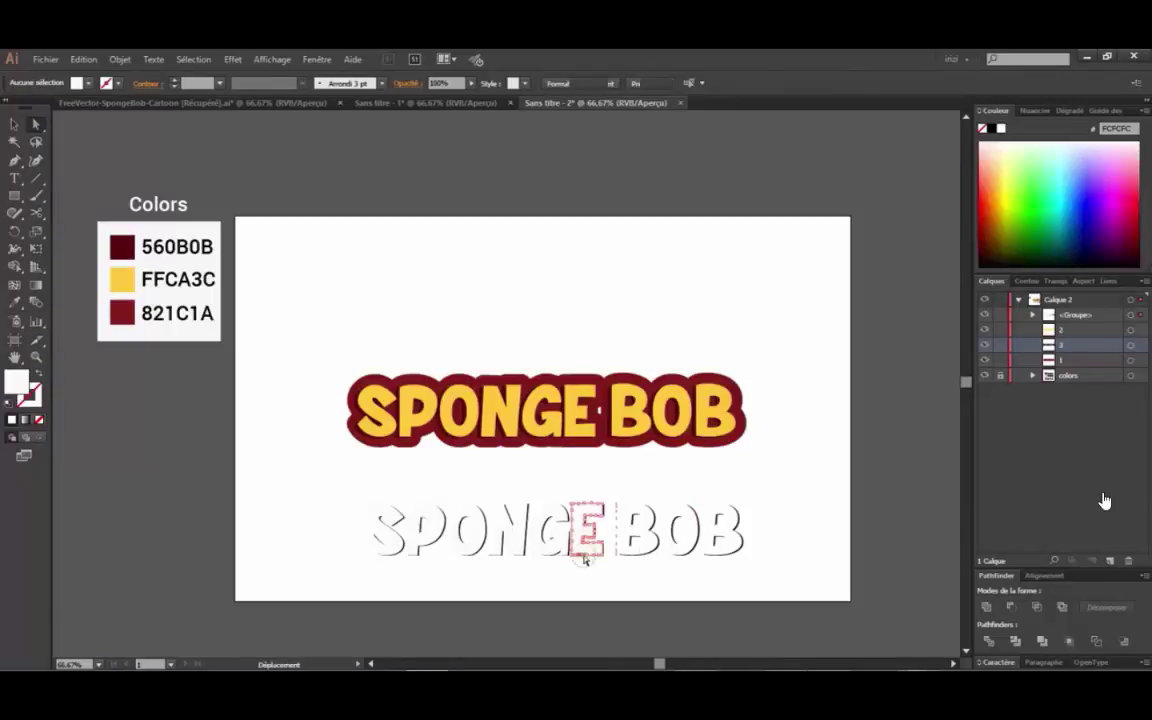
pyautogui.rightClick(592, 551)
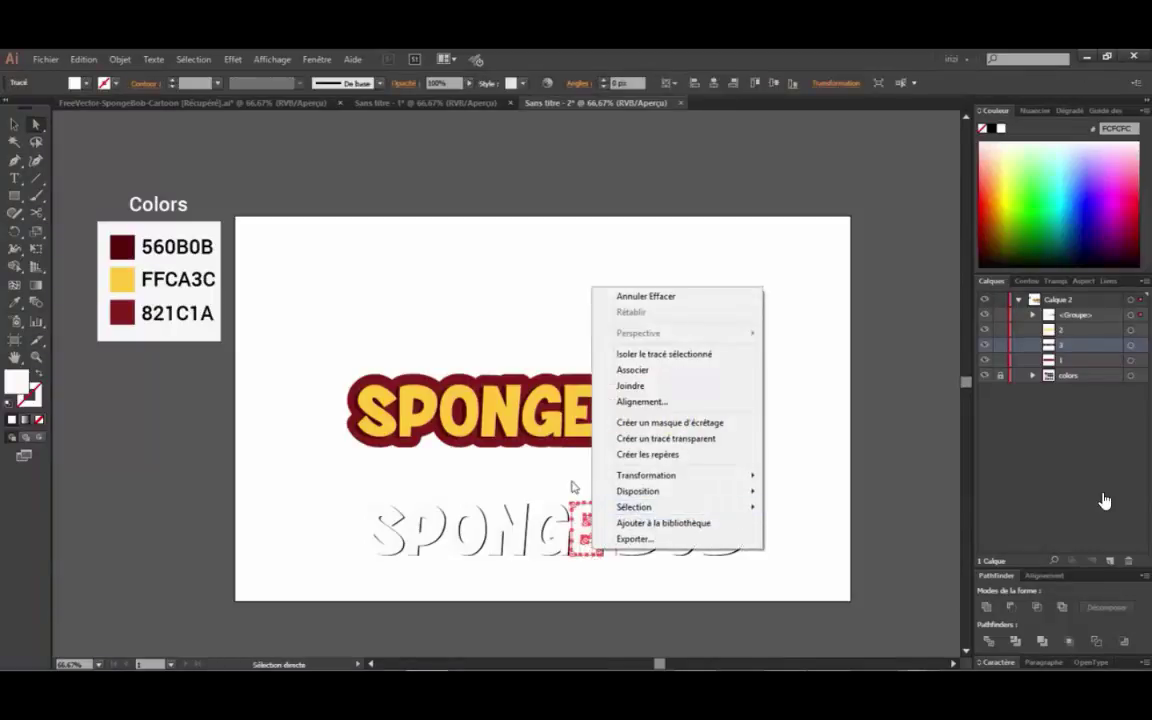
pyautogui.click(530, 473)
pyautogui.click(528, 478)
pyautogui.click(583, 530)
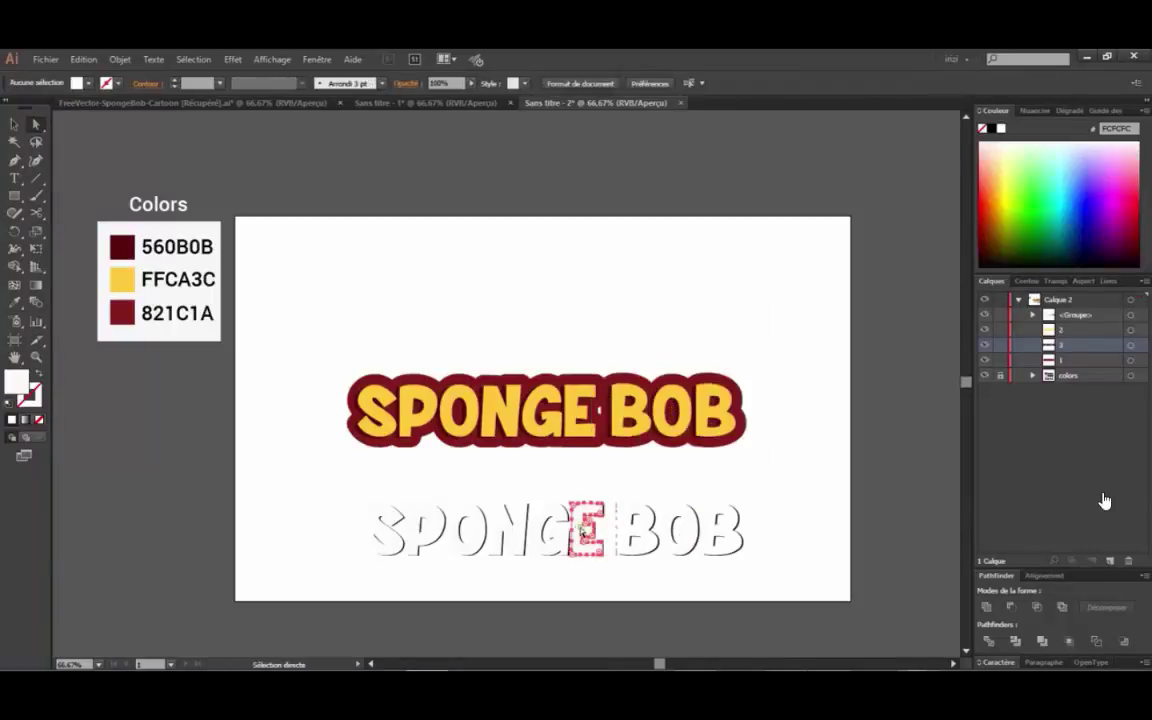
pyautogui.press('Delete')
pyautogui.click(564, 546)
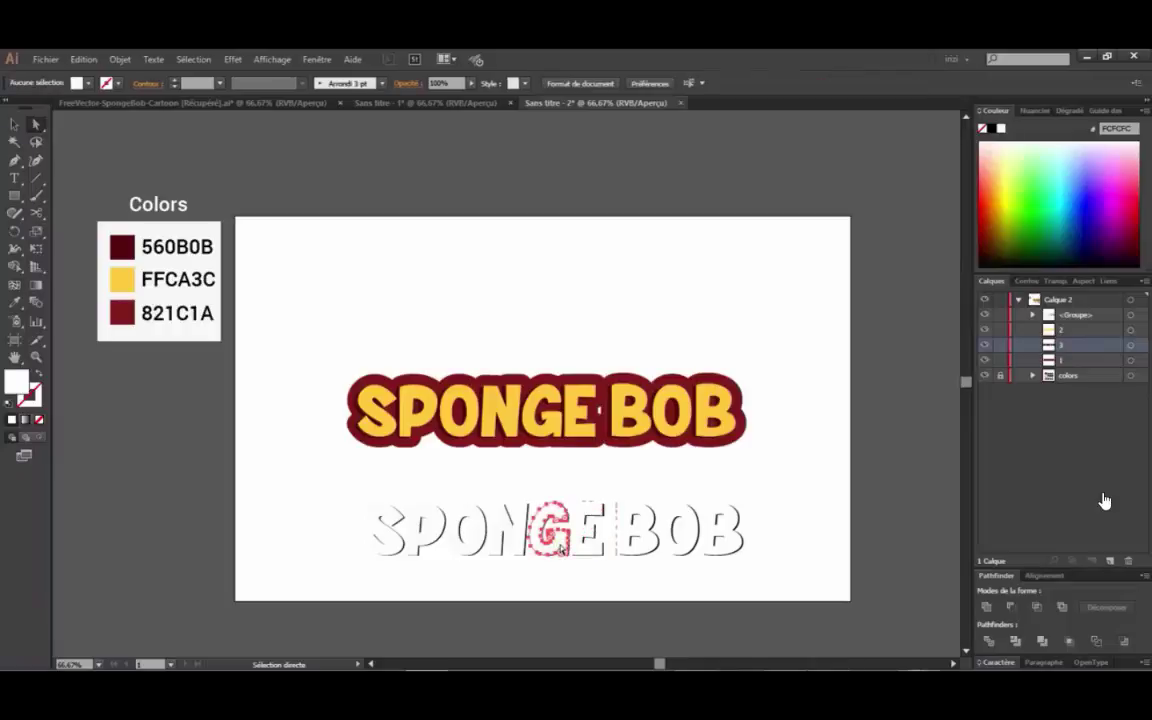
pyautogui.click(510, 535)
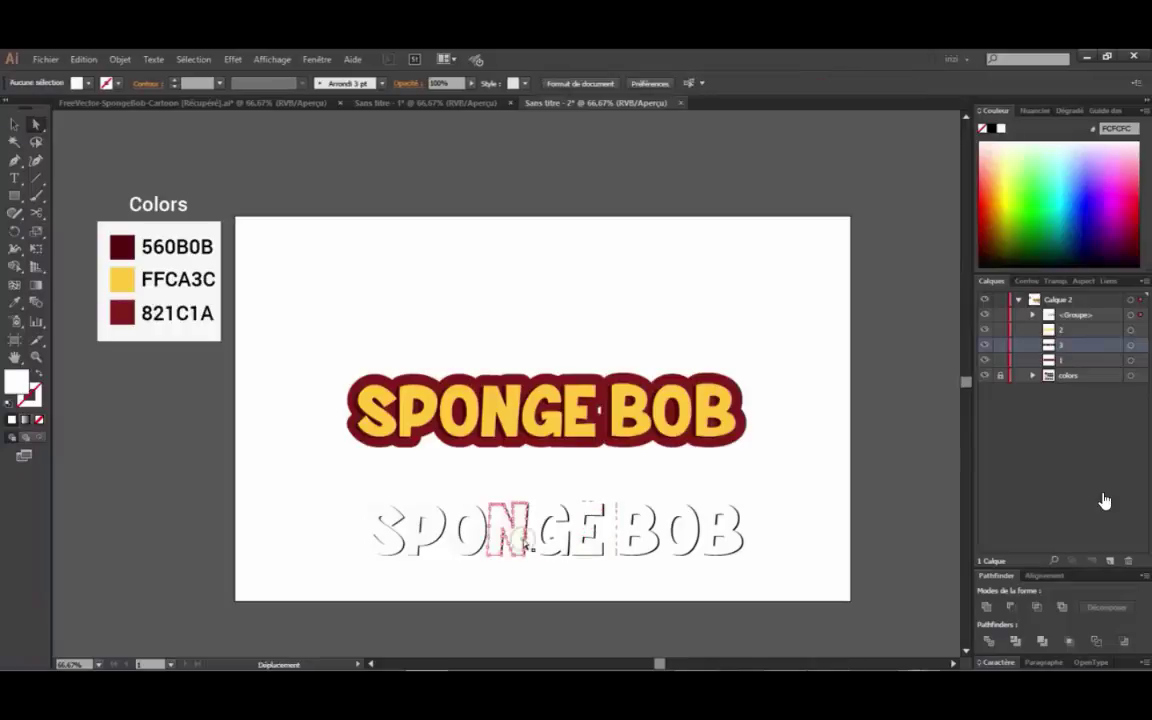
pyautogui.click(518, 540)
pyautogui.press('Delete')
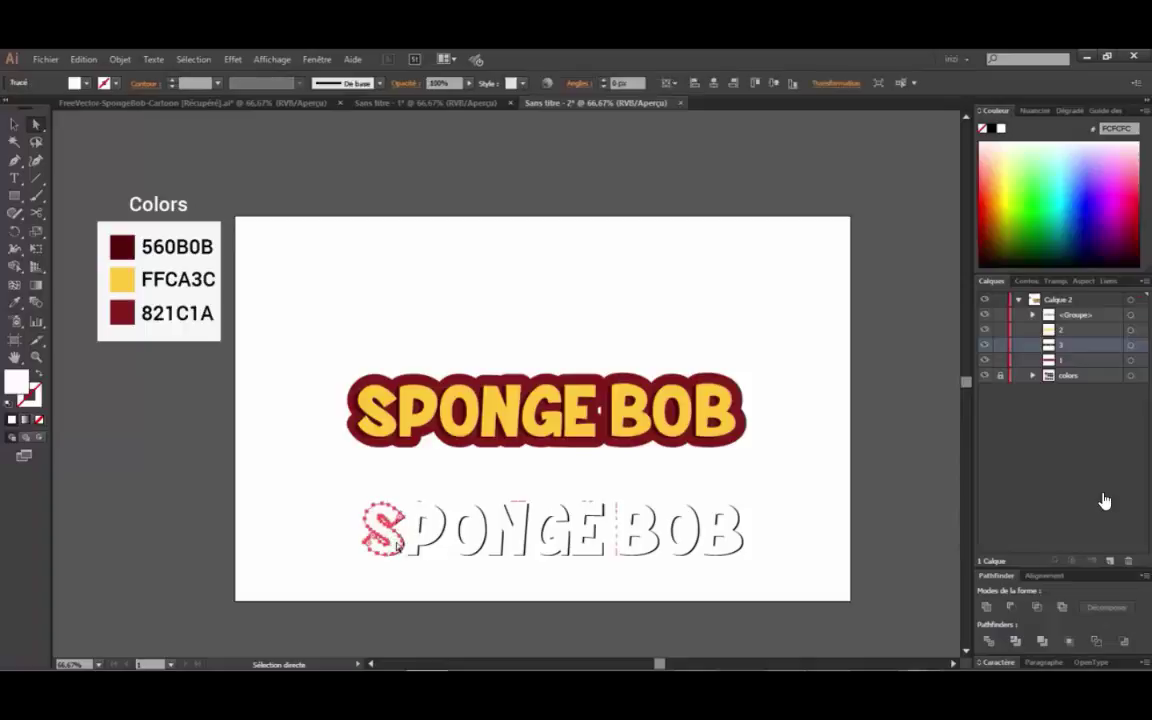
# - Select all the remaining edge slivers and fill them with white FFFFFF
pyautogui.moveTo(323, 506); pyautogui.dragTo(789, 579)
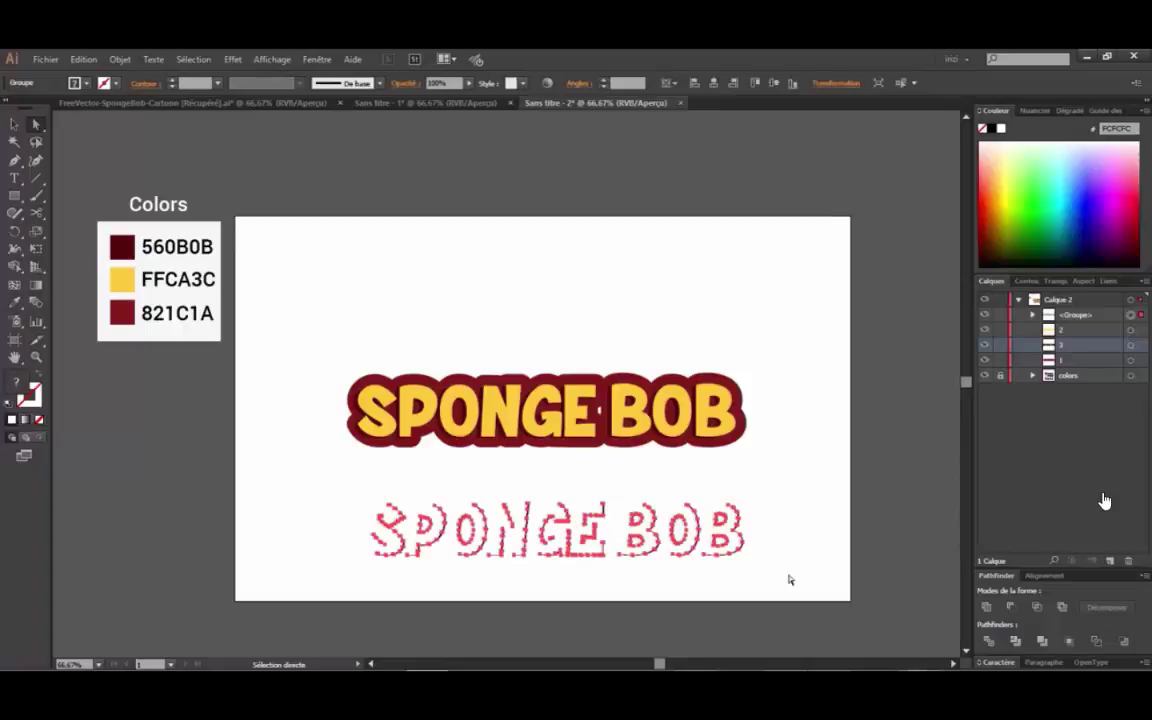
pyautogui.doubleClick(24, 392)
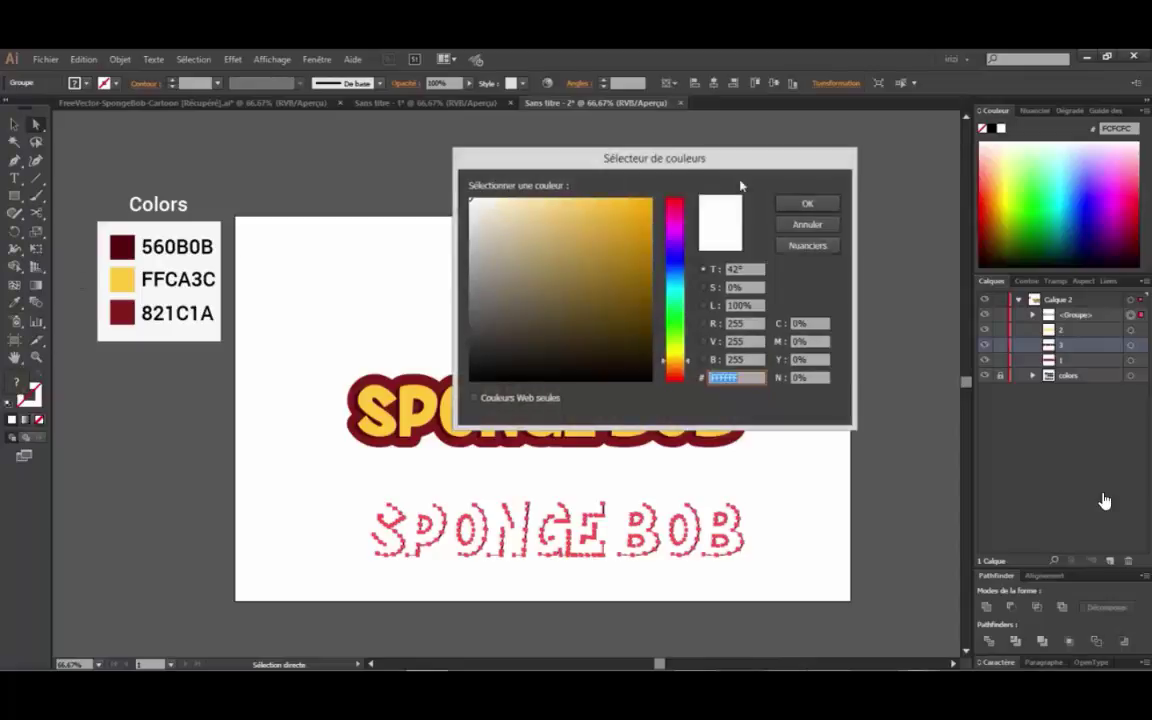
pyautogui.click(807, 204)
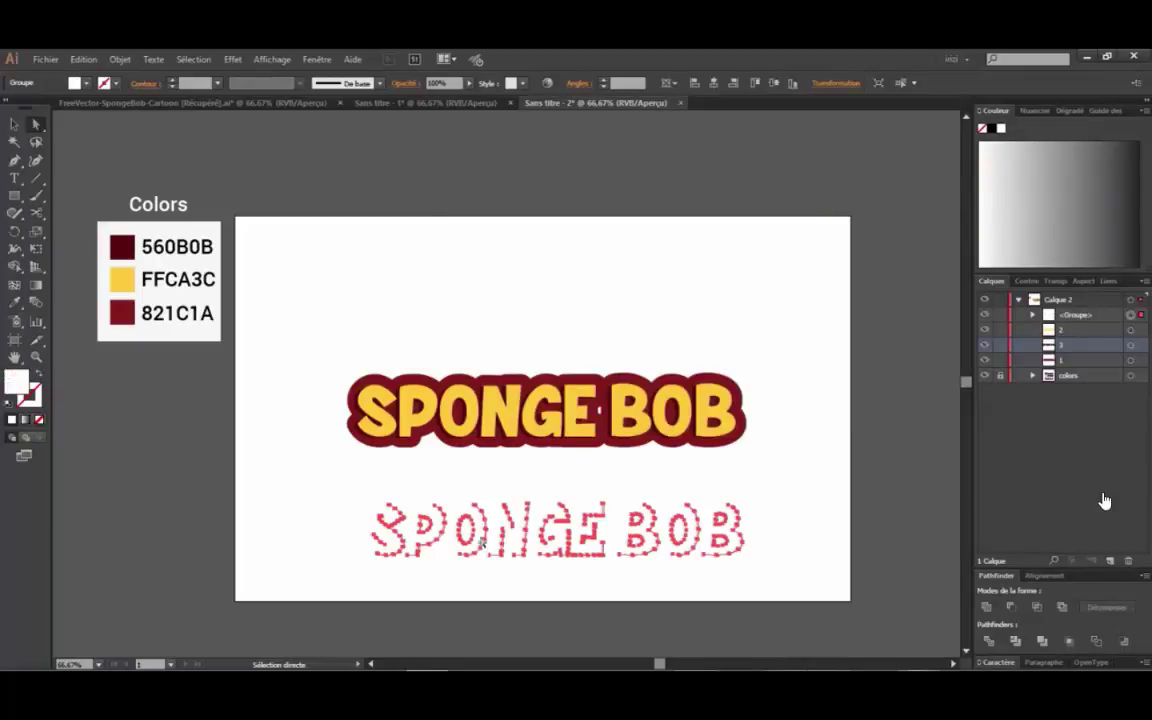
# - Move the whole white edge group up onto the yellow SPONGE BOB lettering as a highlight
pyautogui.moveTo(342, 496); pyautogui.dragTo(771, 577)
pyautogui.rightClick(648, 535)
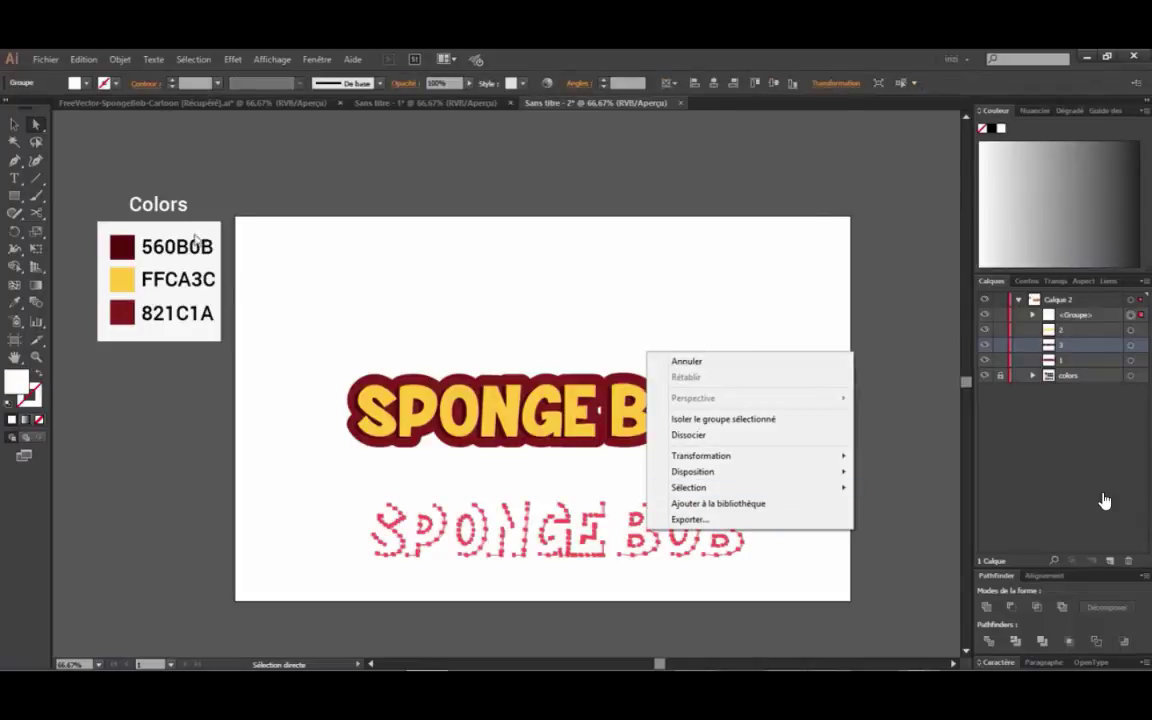
pyautogui.click(12, 124)
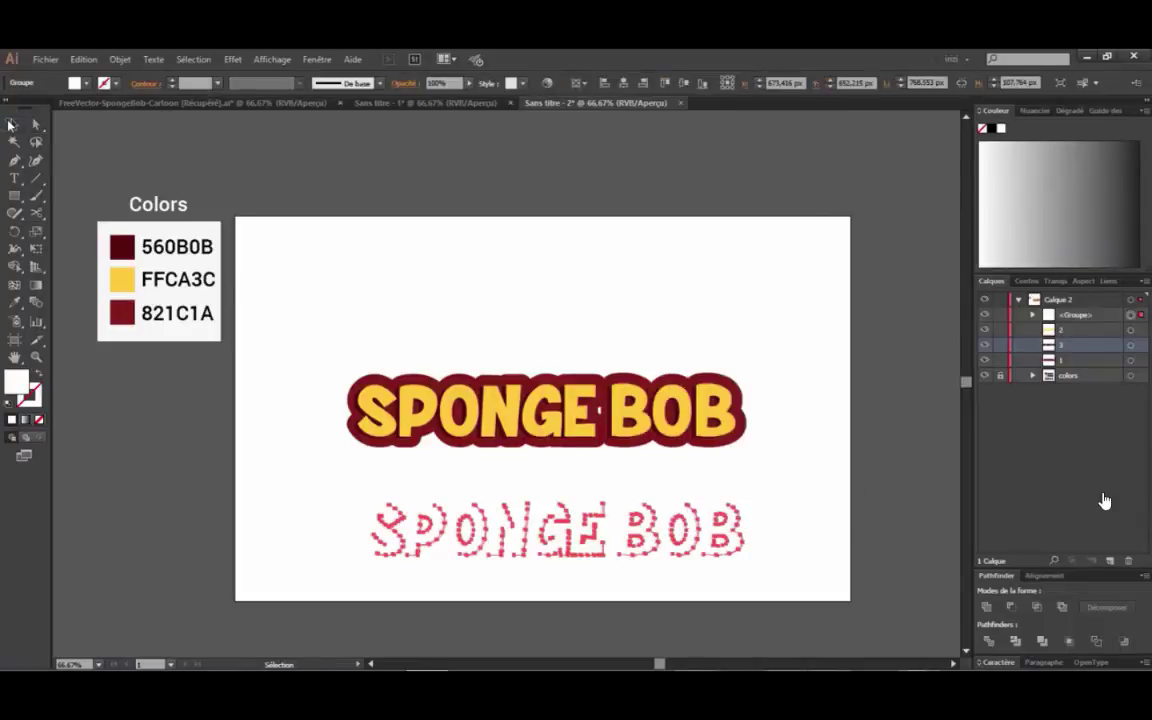
pyautogui.click(390, 523)
pyautogui.moveTo(347, 481); pyautogui.dragTo(743, 576)
pyautogui.moveTo(652, 536); pyautogui.dragTo(646, 416)
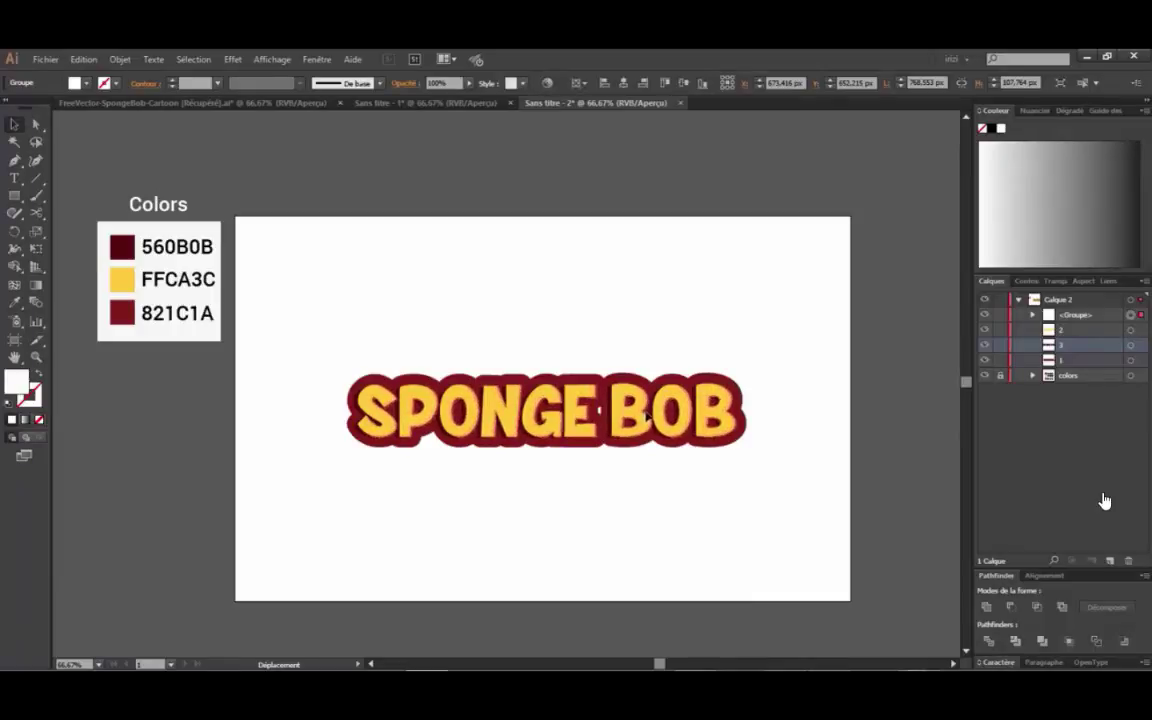
# - Nudge the white edge group 1 px left and 1 px up to fit the edges of the yellow letters
pyautogui.scroll(4, 641, 412)
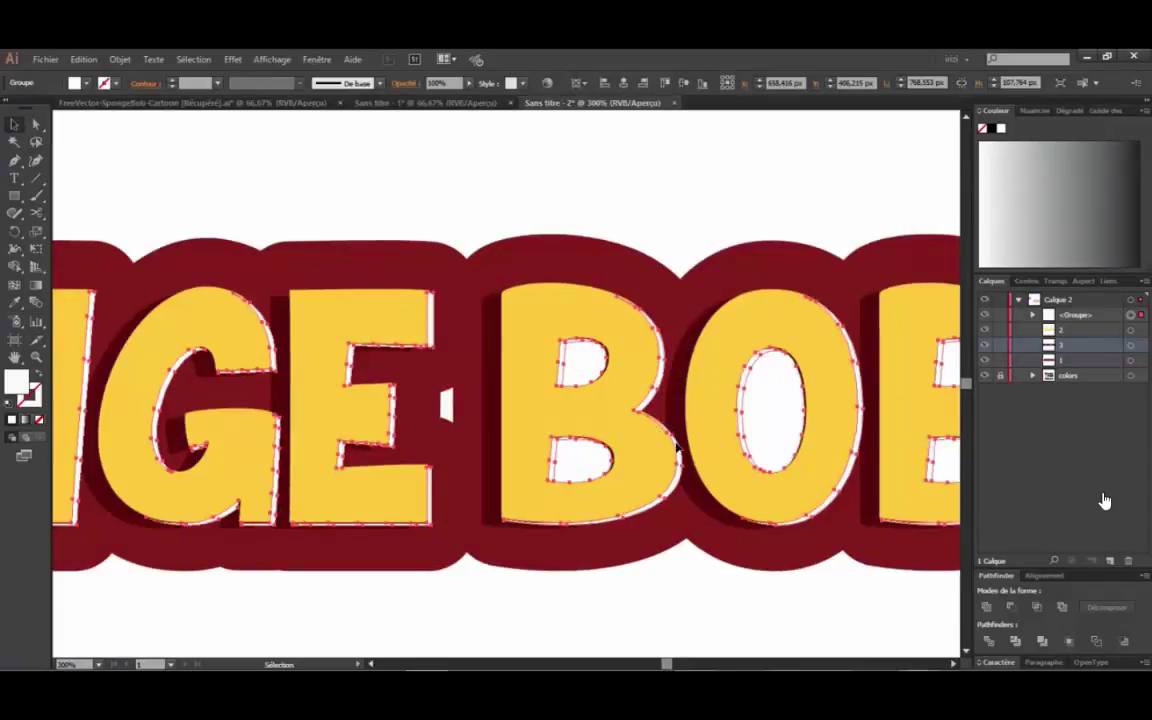
pyautogui.press('Left')
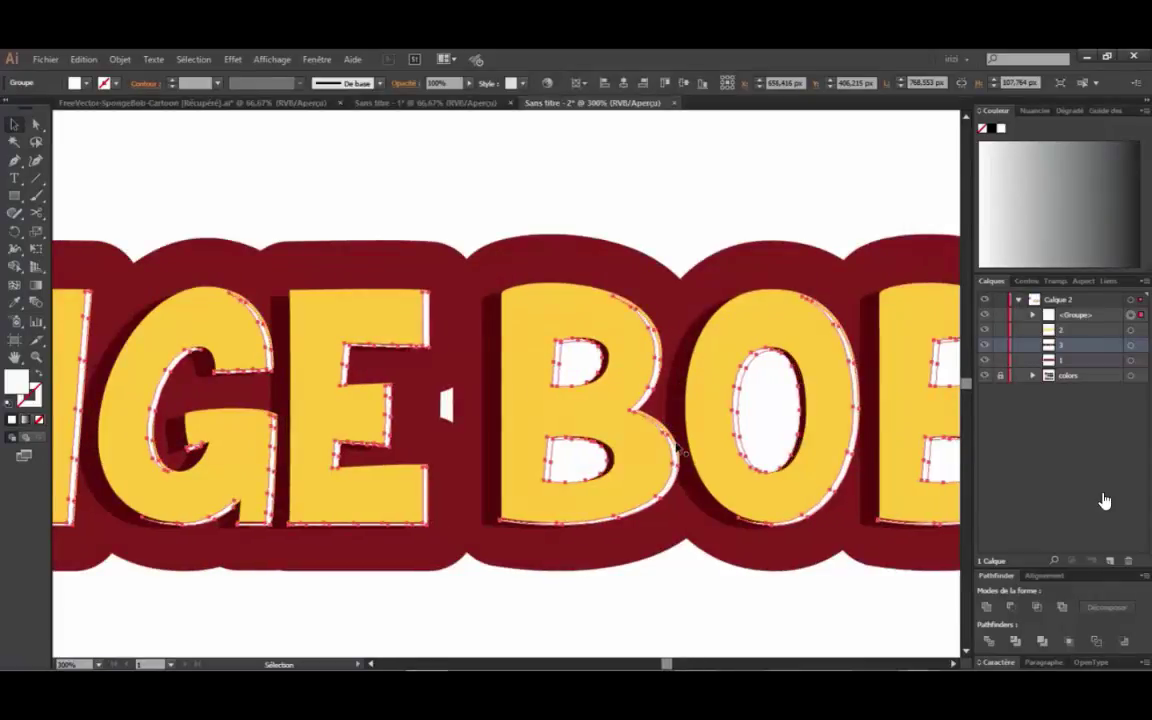
pyautogui.press('Up')
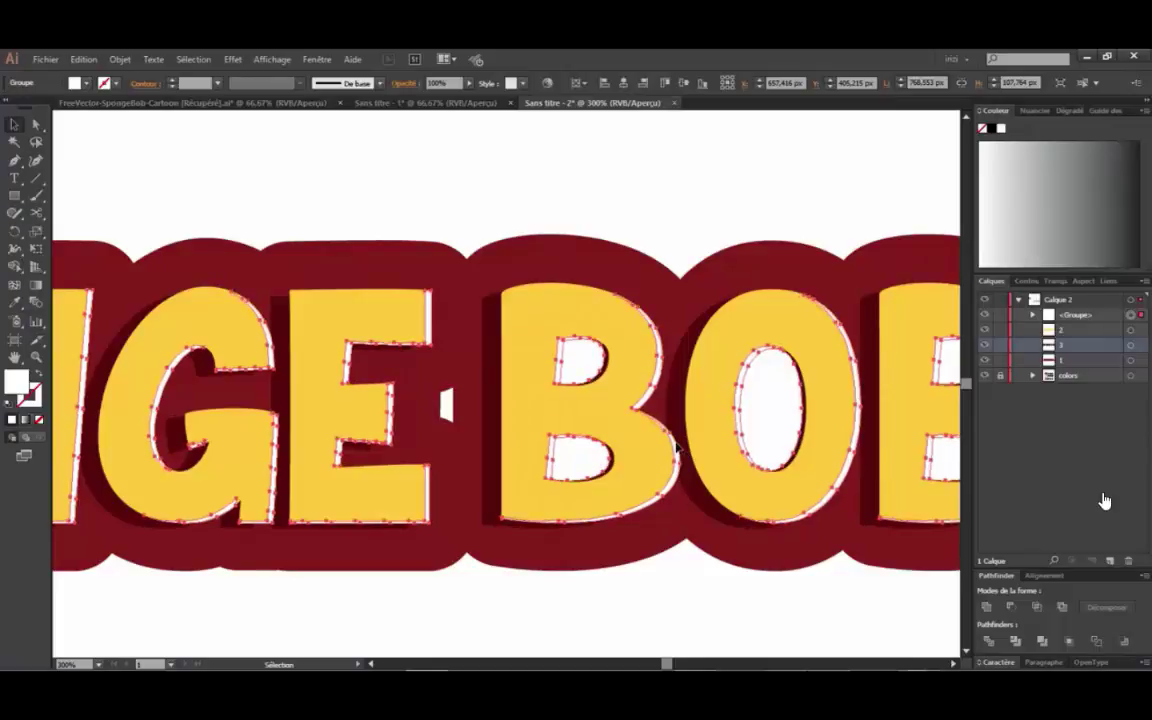
pyautogui.scroll(-1, 662, 395)
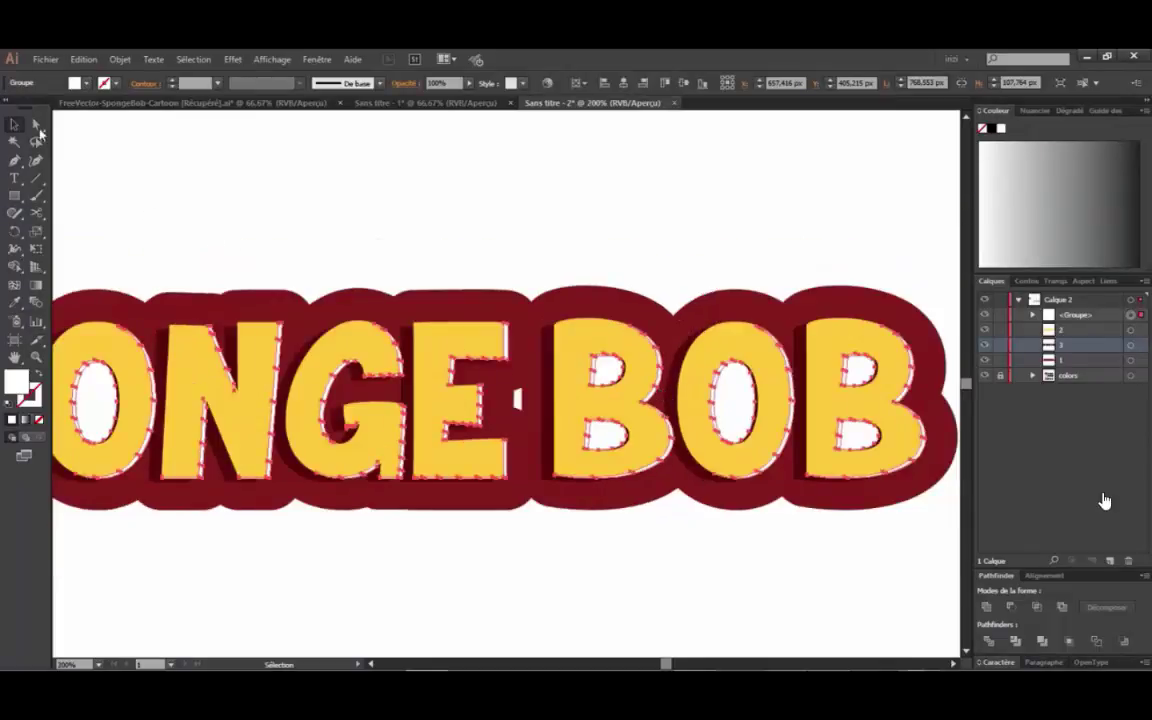
# - Delete the white pieces filling the inner openings of the letters in BOB
pyautogui.click(36, 124)
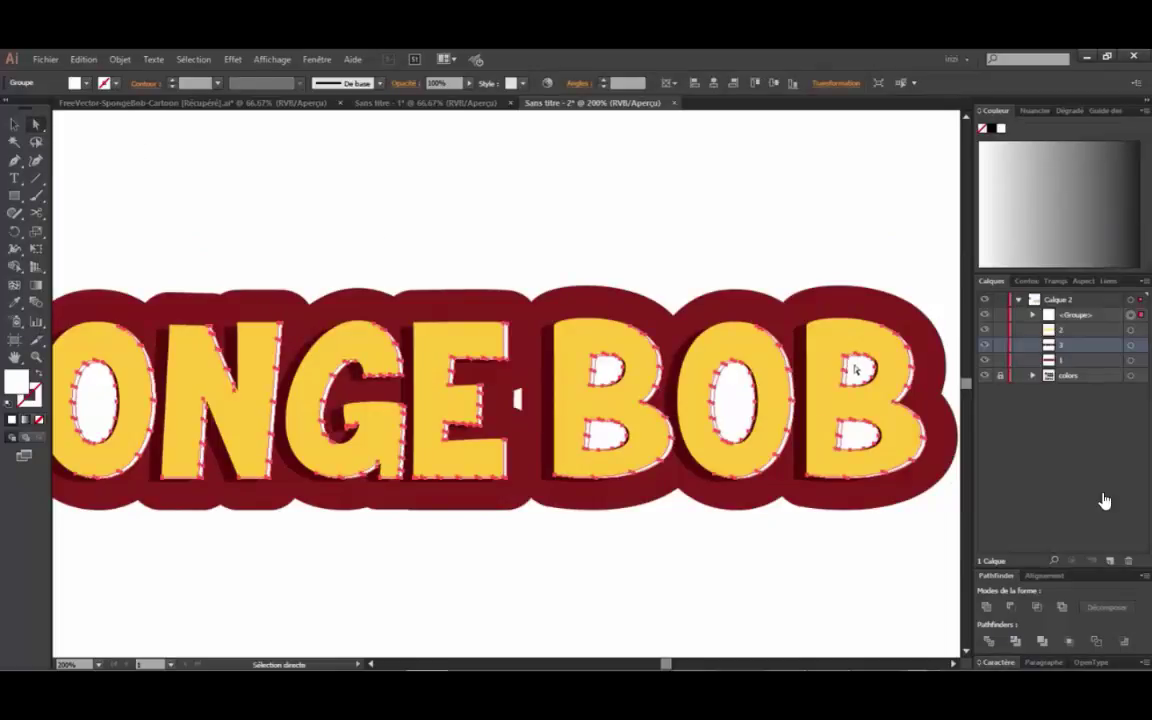
pyautogui.click(854, 237)
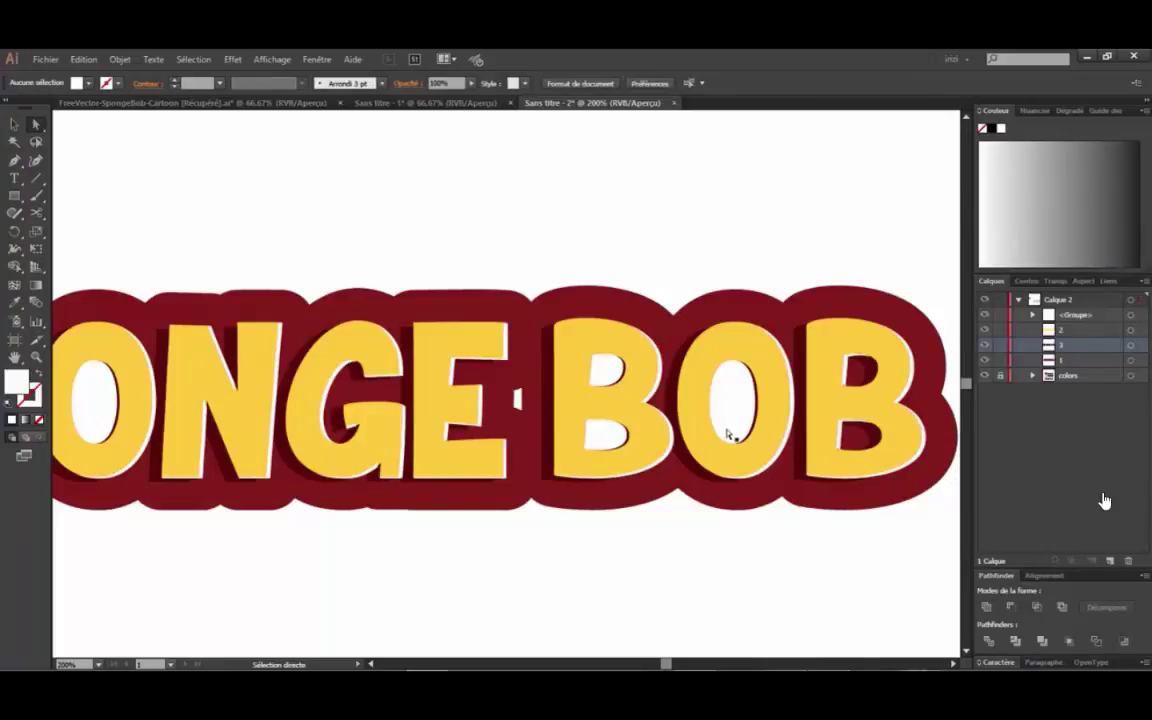
pyautogui.click(727, 397)
pyautogui.press('Delete')
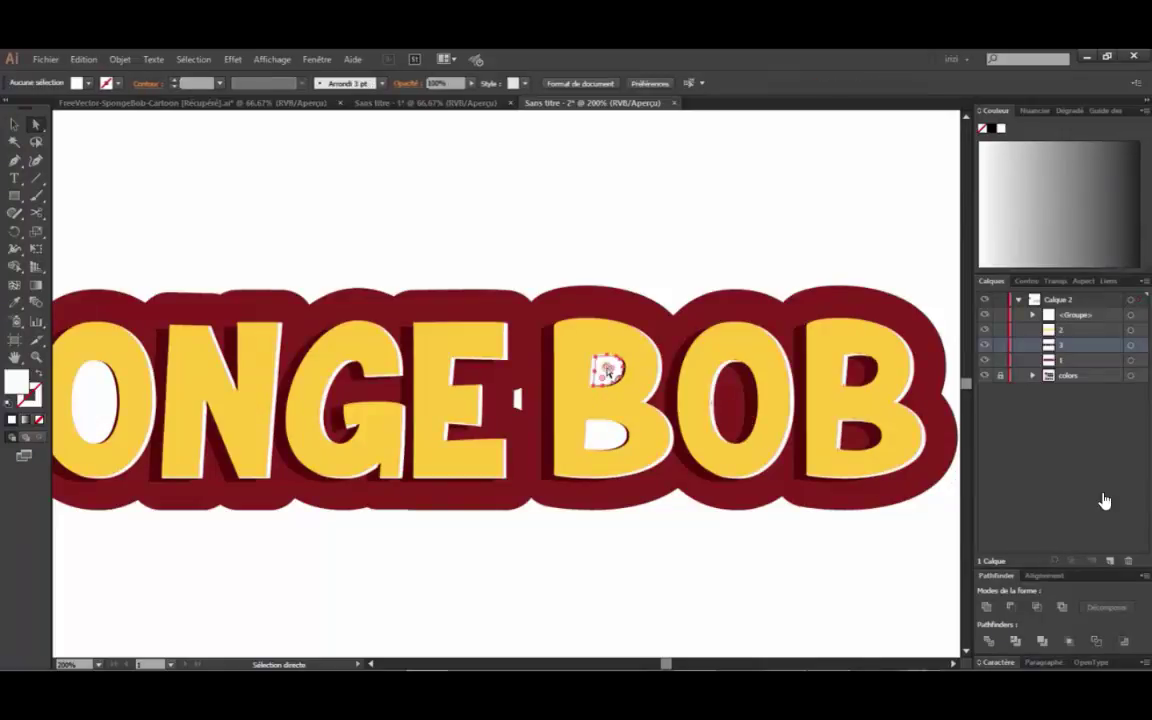
pyautogui.click(604, 367)
pyautogui.press('Delete')
pyautogui.click(611, 437)
pyautogui.press('Delete')
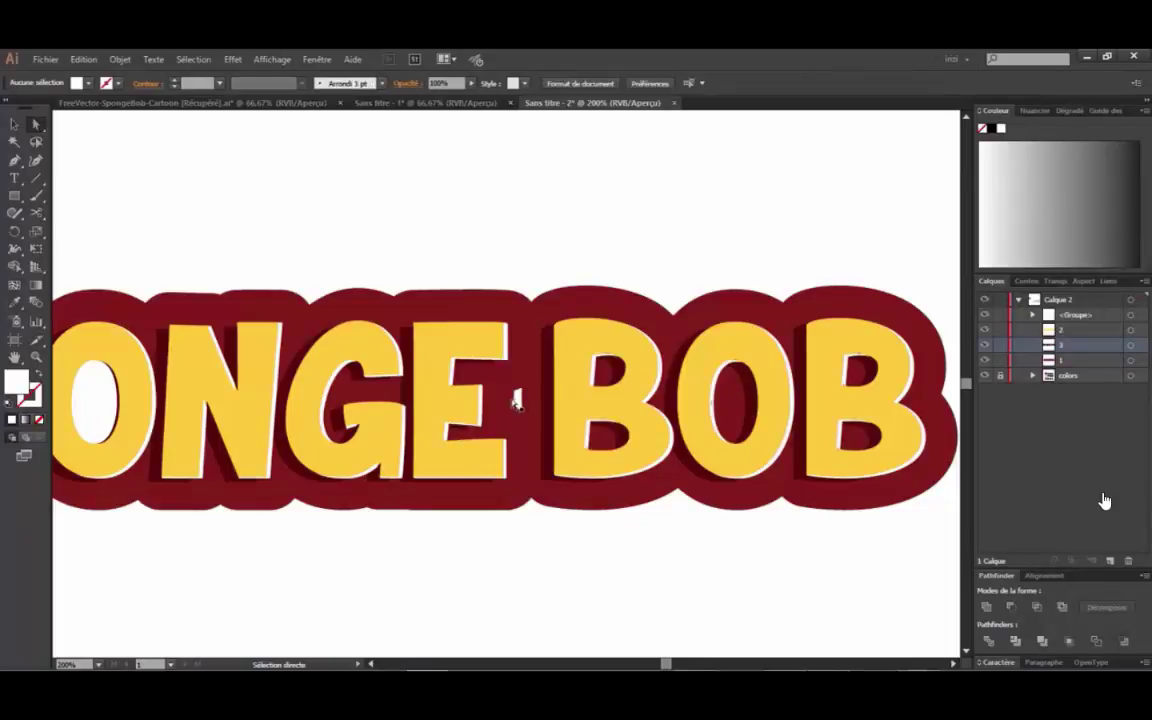
# - Delete the white pieces filling the inner openings of the O and P in SPONGE
pyautogui.click(519, 400)
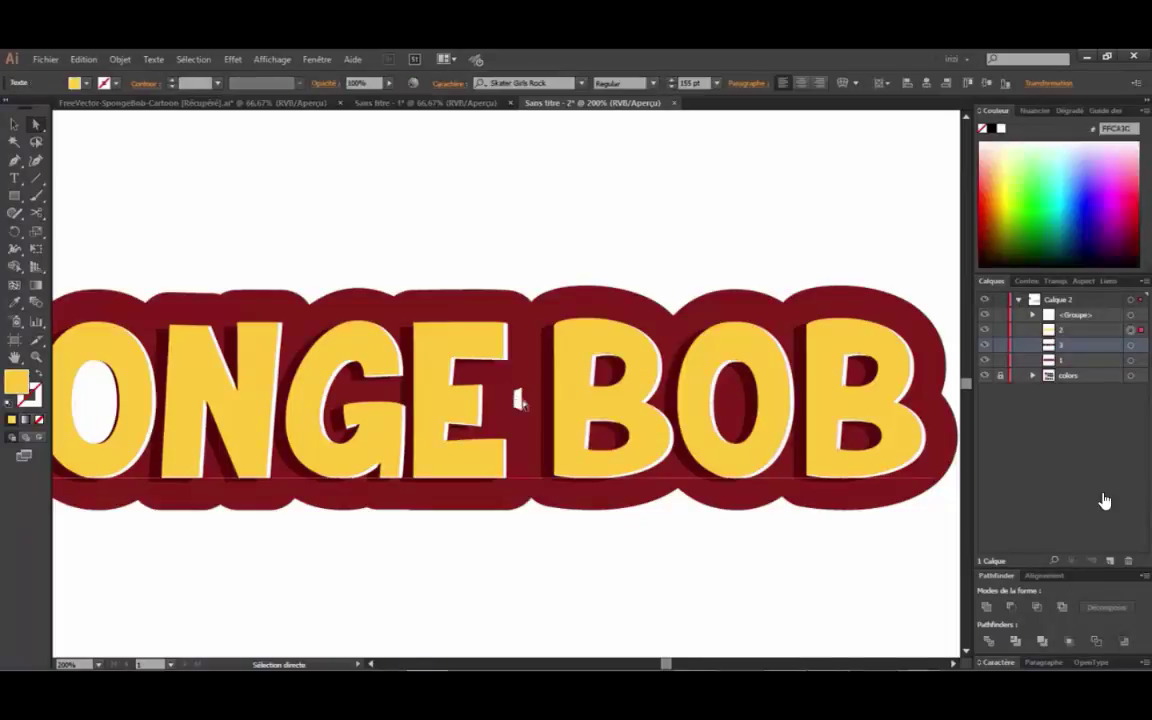
pyautogui.click(104, 402)
pyautogui.press('Delete')
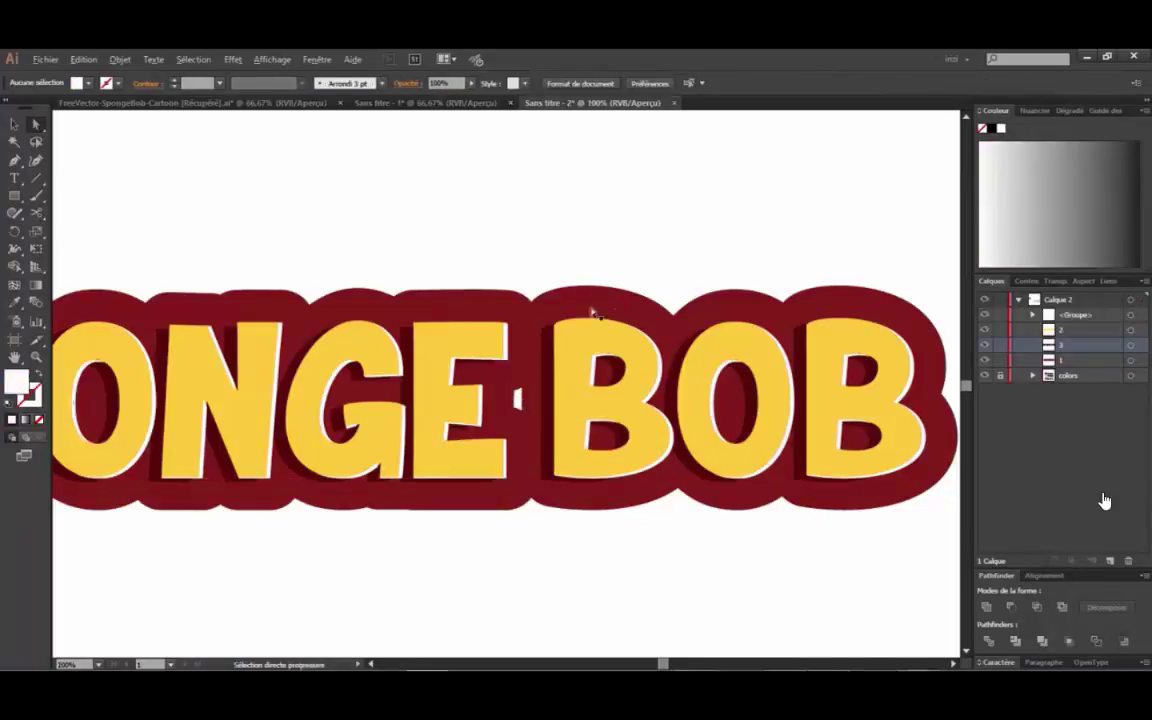
pyautogui.hotkey('ctrl', '1')
pyautogui.scroll(1, 283, 334)
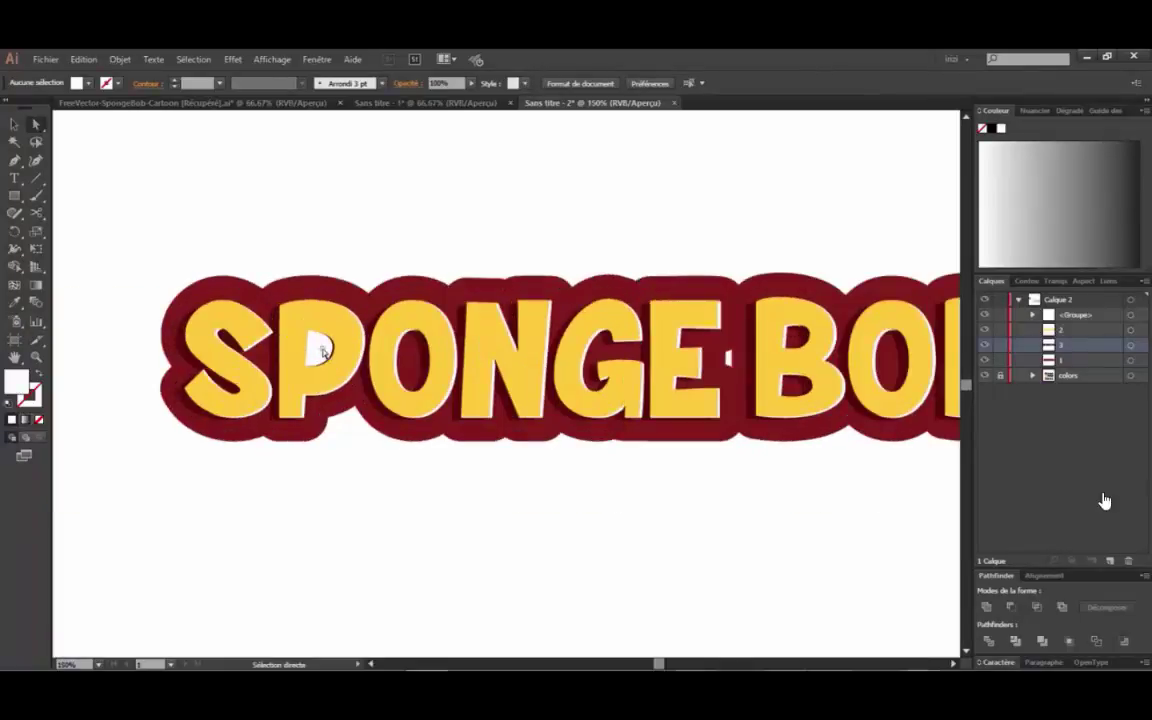
pyautogui.click(320, 350)
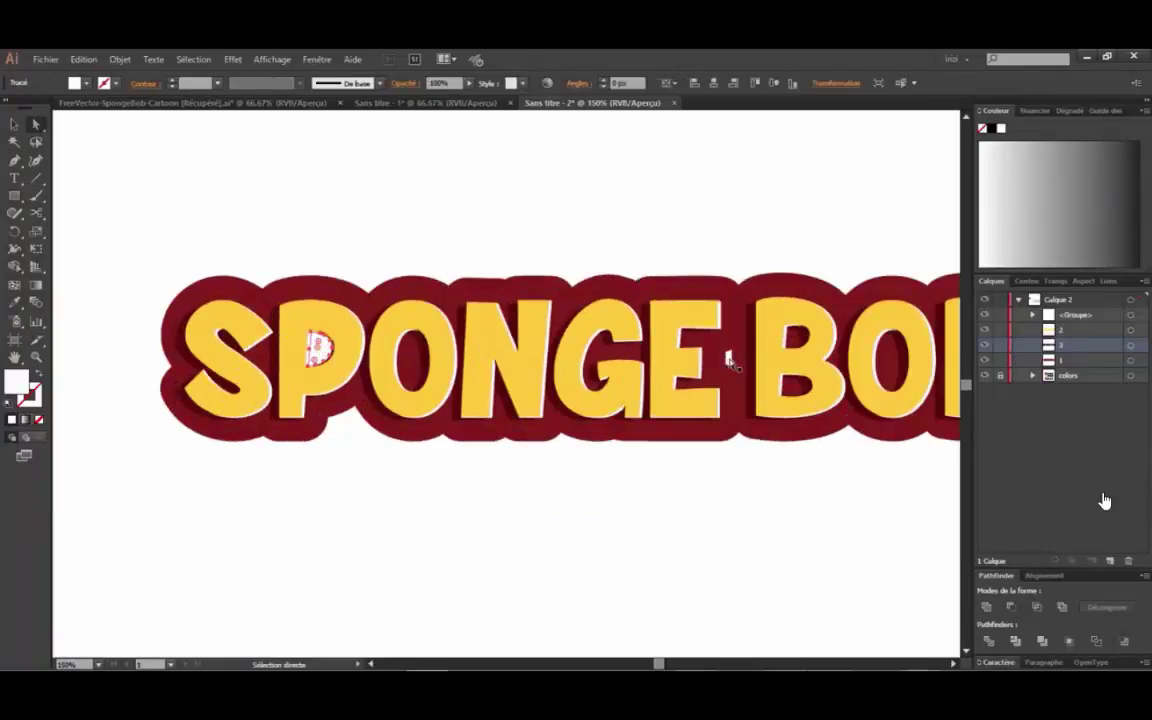
pyautogui.press('Delete')
# - Try to isolate the white gap between the two words by locking text sublayers 2, 3 and 1, and unlock them again
pyautogui.click(897, 362)
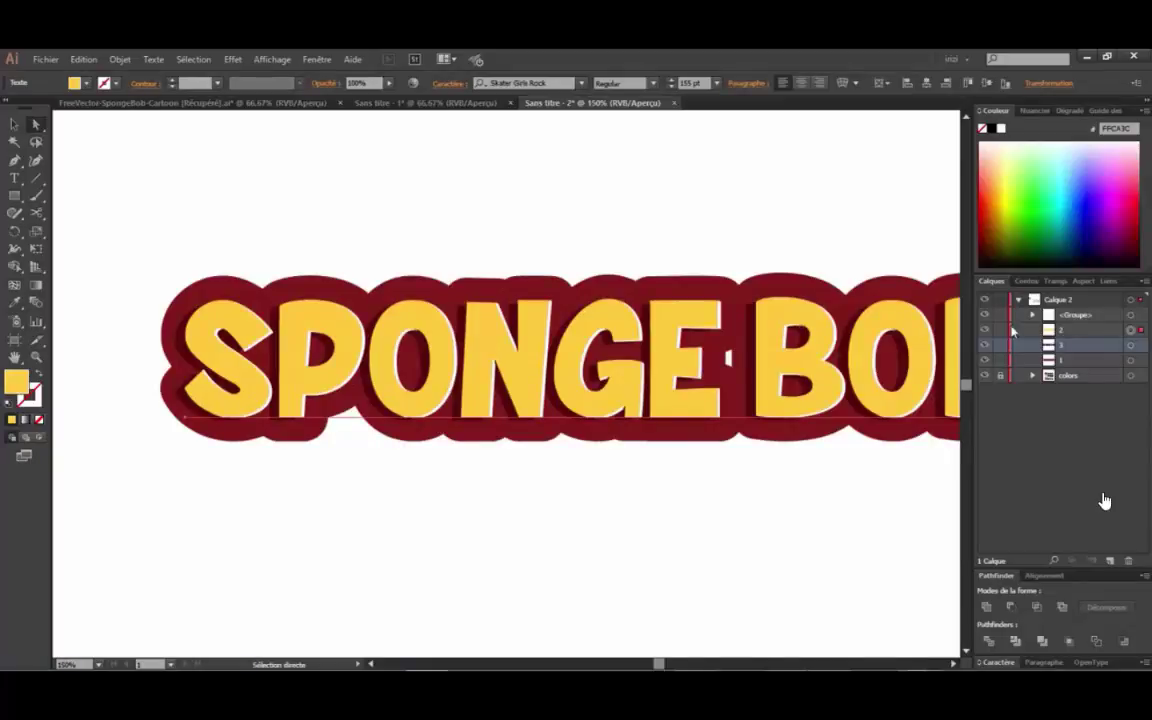
pyautogui.click(999, 331)
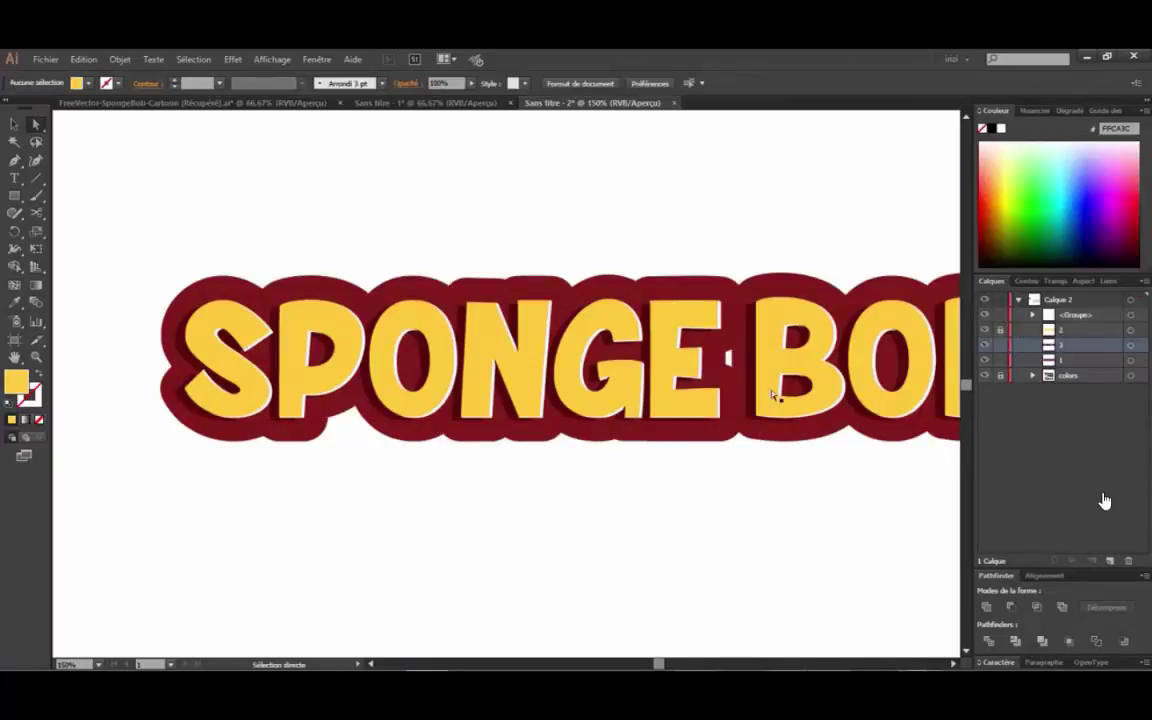
pyautogui.click(734, 361)
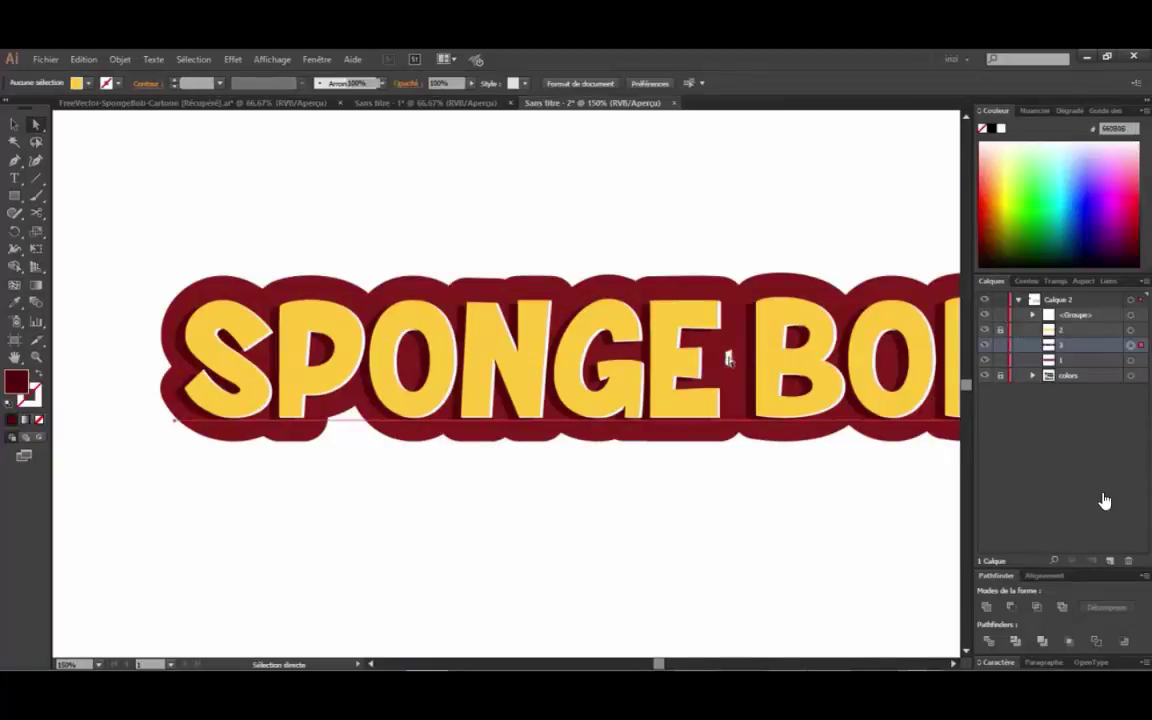
pyautogui.click(1001, 346)
pyautogui.click(1000, 361)
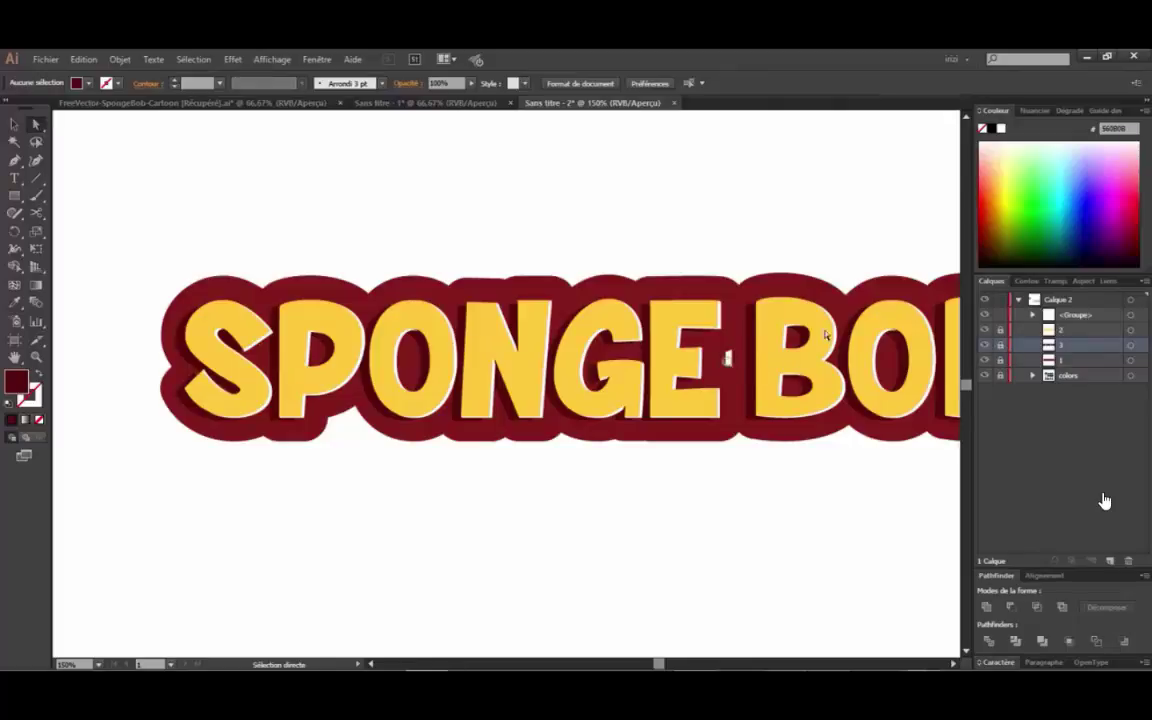
pyautogui.click(1129, 314)
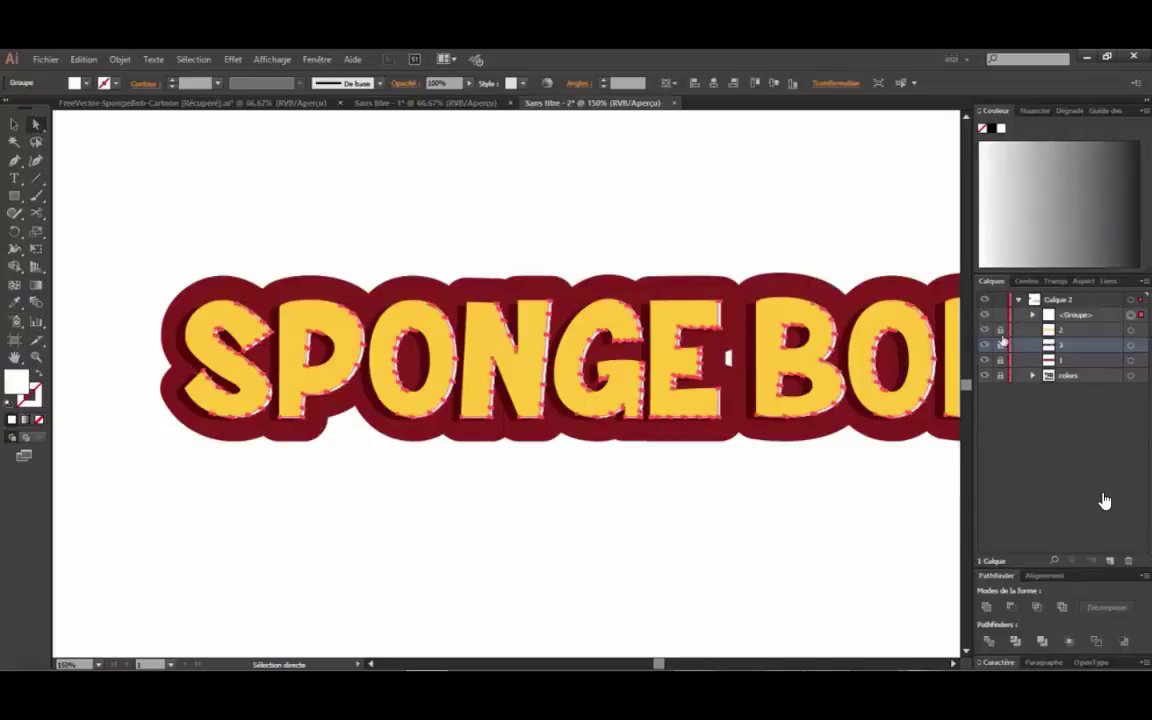
pyautogui.moveTo(1001, 336); pyautogui.dragTo(1001, 358)
pyautogui.click(541, 224)
# - Examine the white edge highlights and the gap between the words up close and across the full artboard
pyautogui.scroll(-2, 456, 301)
pyautogui.scroll(-1, 455, 302)
pyautogui.scroll(1, 685, 332)
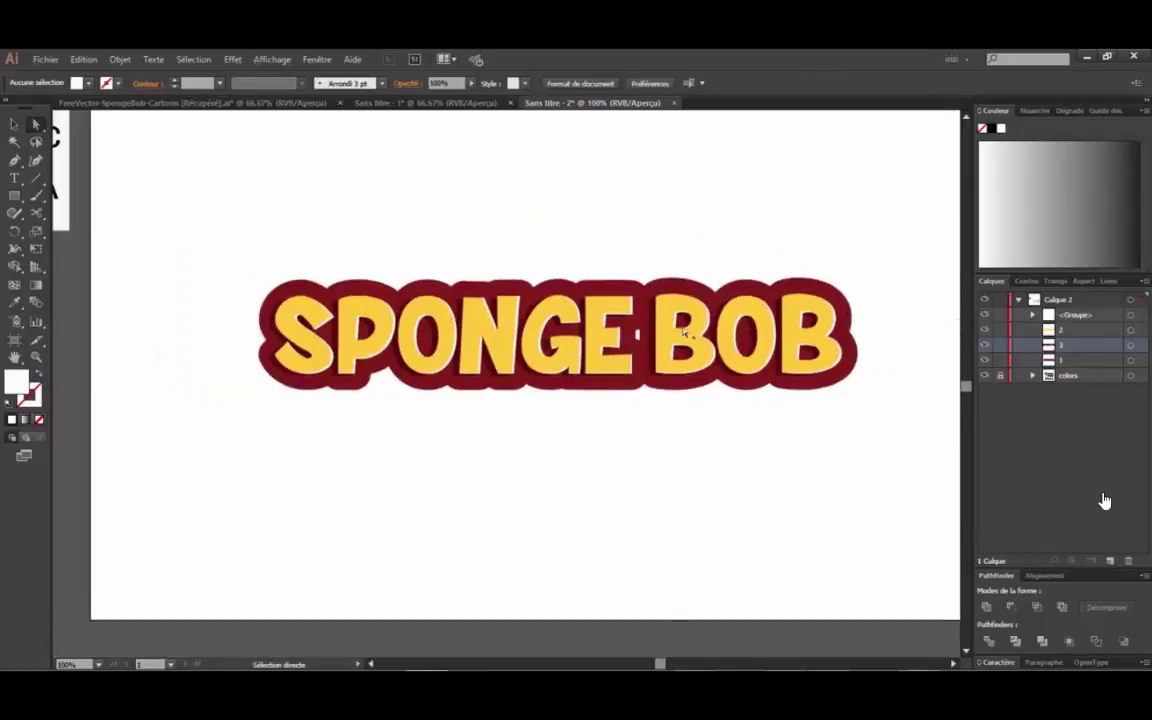
pyautogui.hotkey('ctrl', '-')
pyautogui.hotkey('ctrl', '+')
pyautogui.hotkey('ctrl', '+')
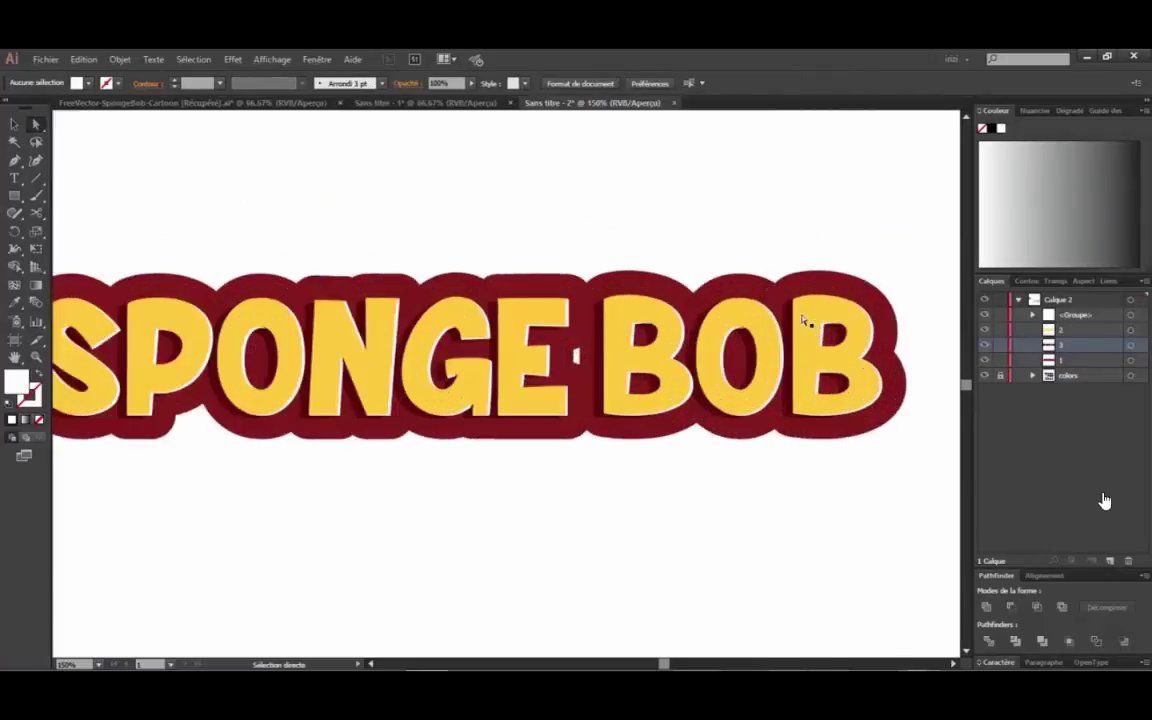
pyautogui.hotkey('ctrl', '-')
pyautogui.scroll(-1, 660, 400)
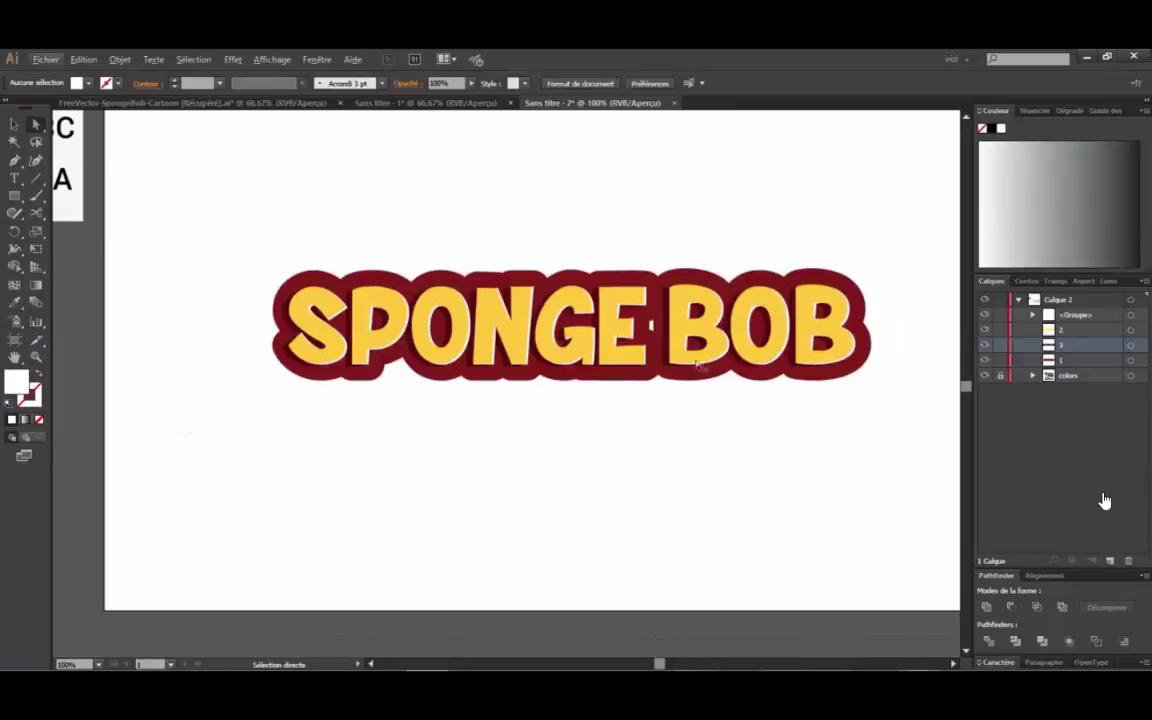
pyautogui.scroll(1, 700, 360)
pyautogui.scroll(-1, 702, 355)
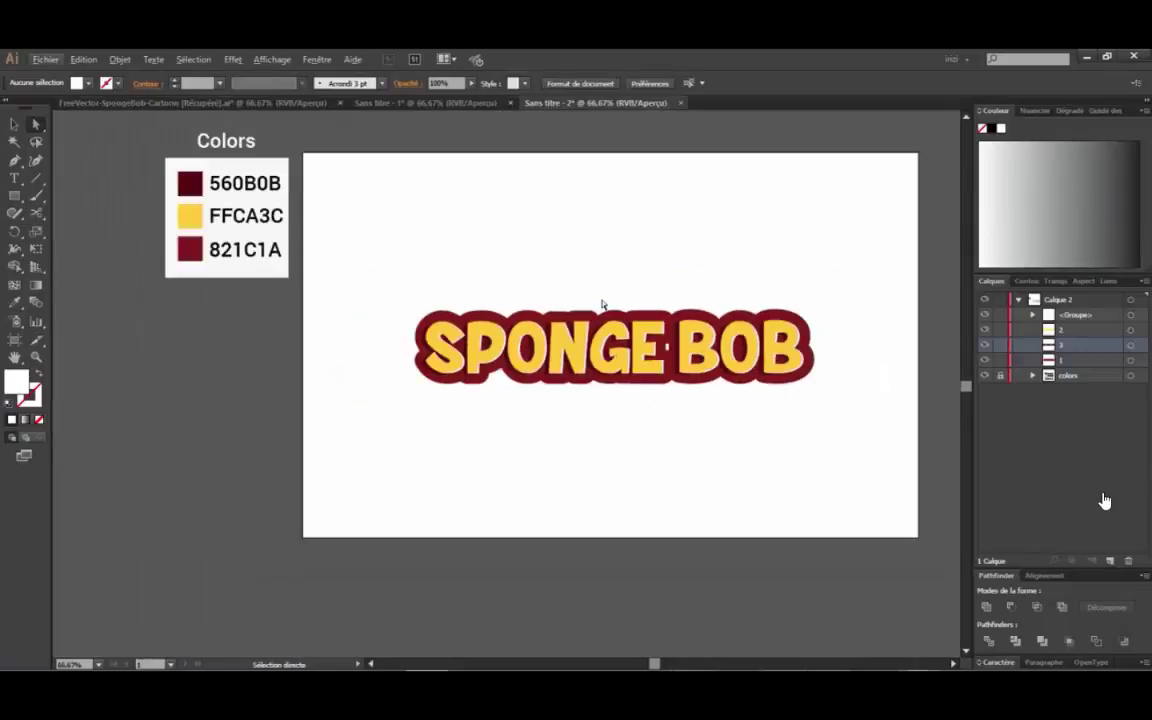
pyautogui.scroll(1, 600, 334)
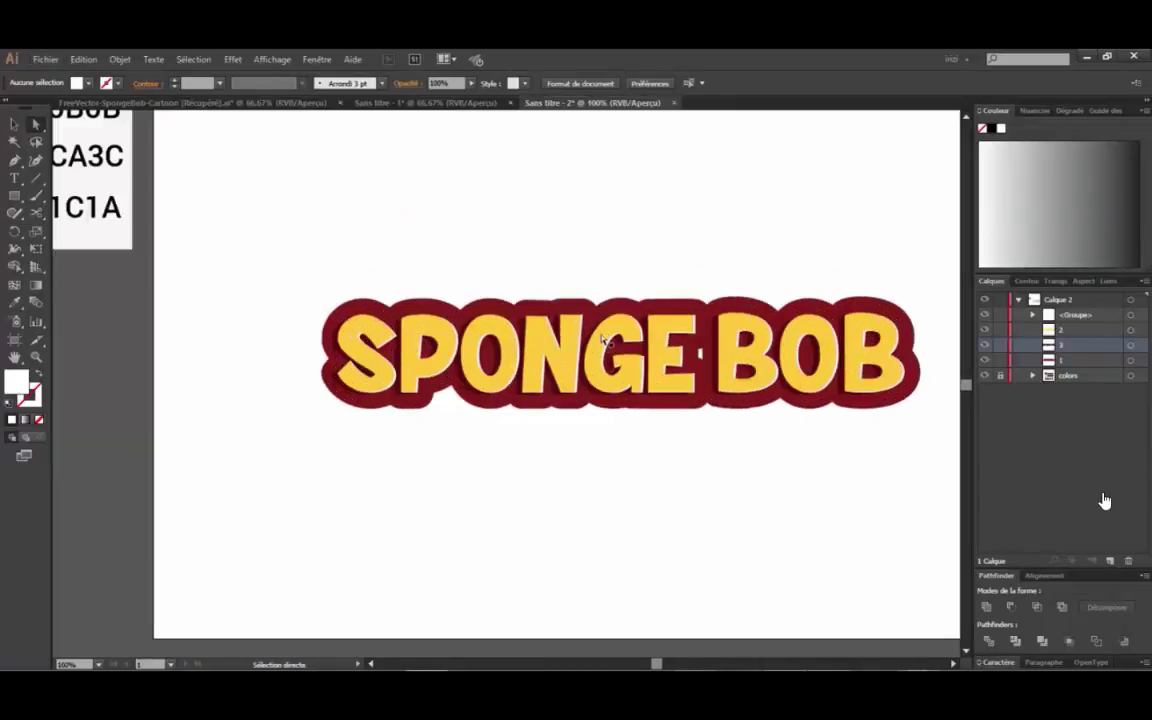
pyautogui.scroll(-1, 483, 362)
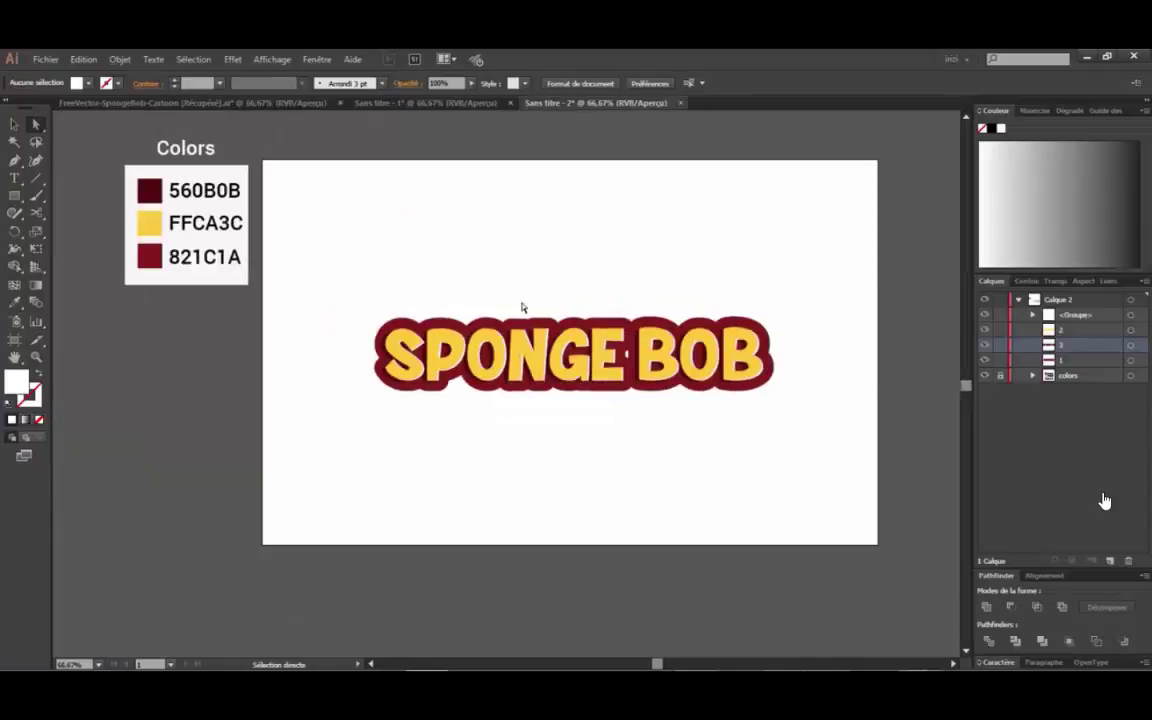
pyautogui.scroll(1, 628, 355)
pyautogui.scroll(-1, 674, 370)
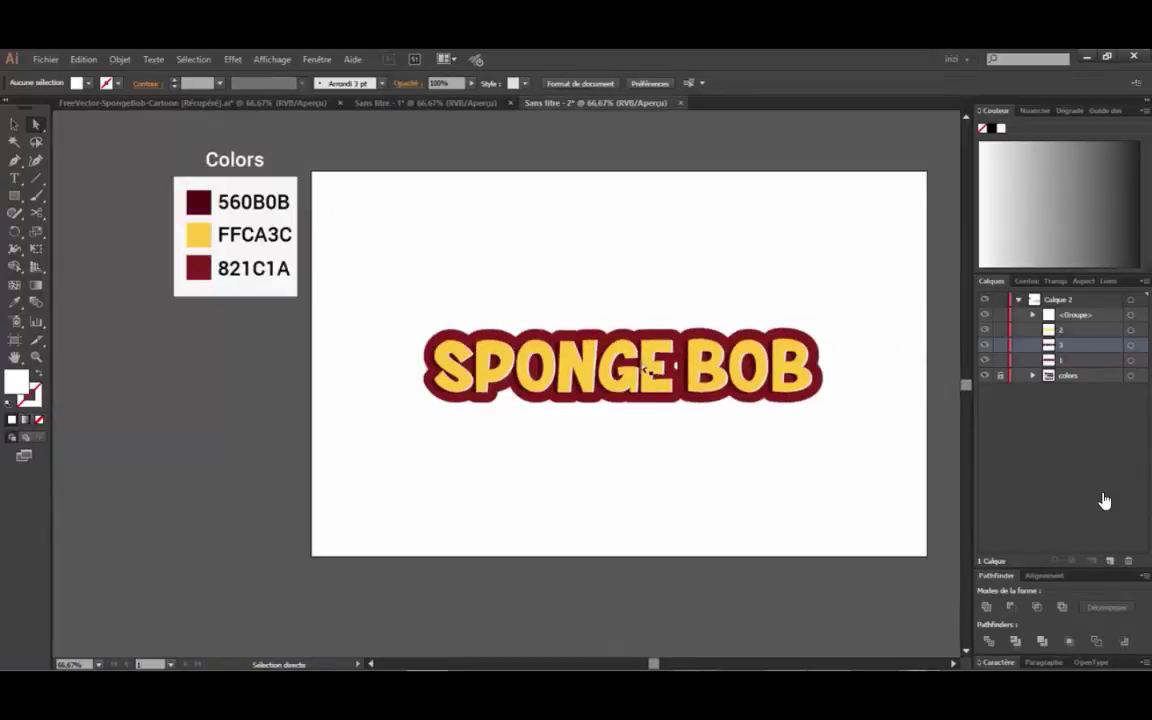
# - Duplicate the yellow SPONGE BOB text and place the copy directly below the layered lettering
pyautogui.click(14, 124)
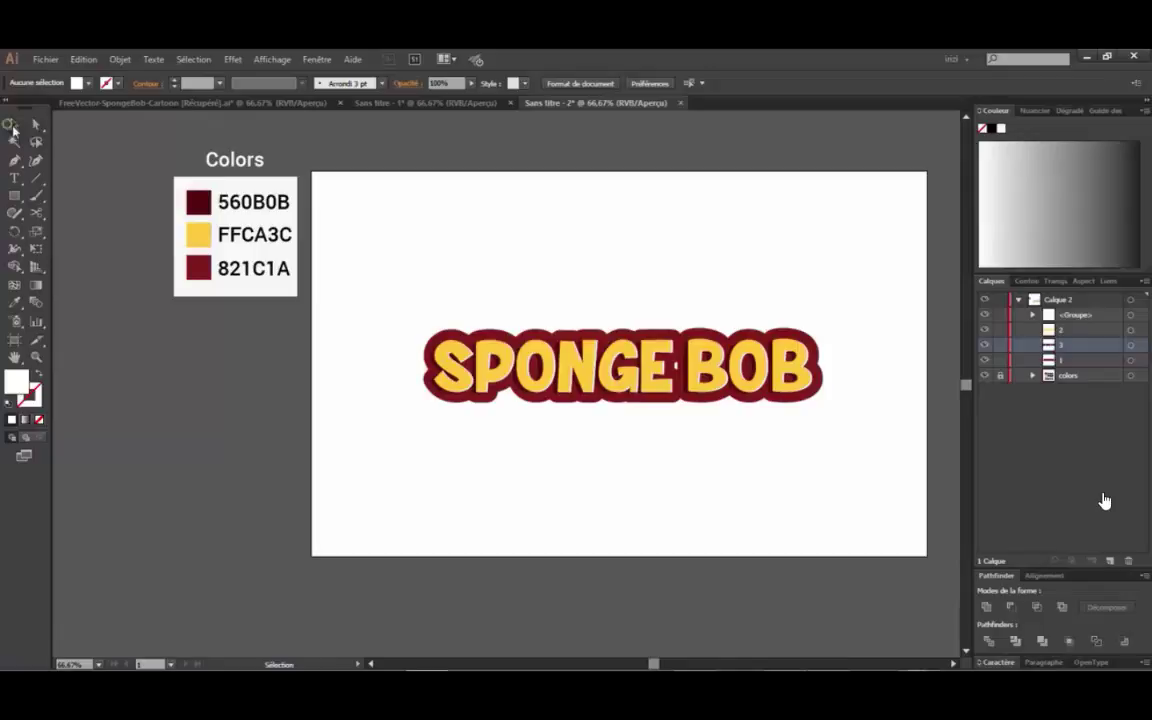
pyautogui.click(548, 380)
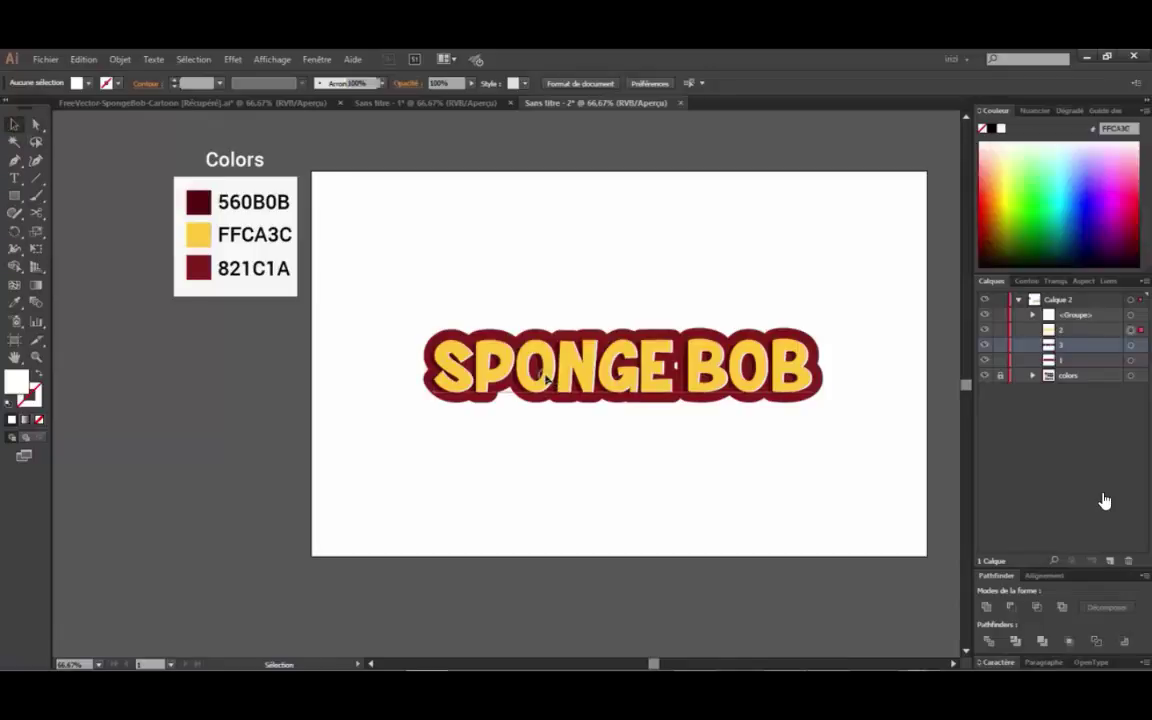
pyautogui.click(553, 450)
pyautogui.click(570, 365)
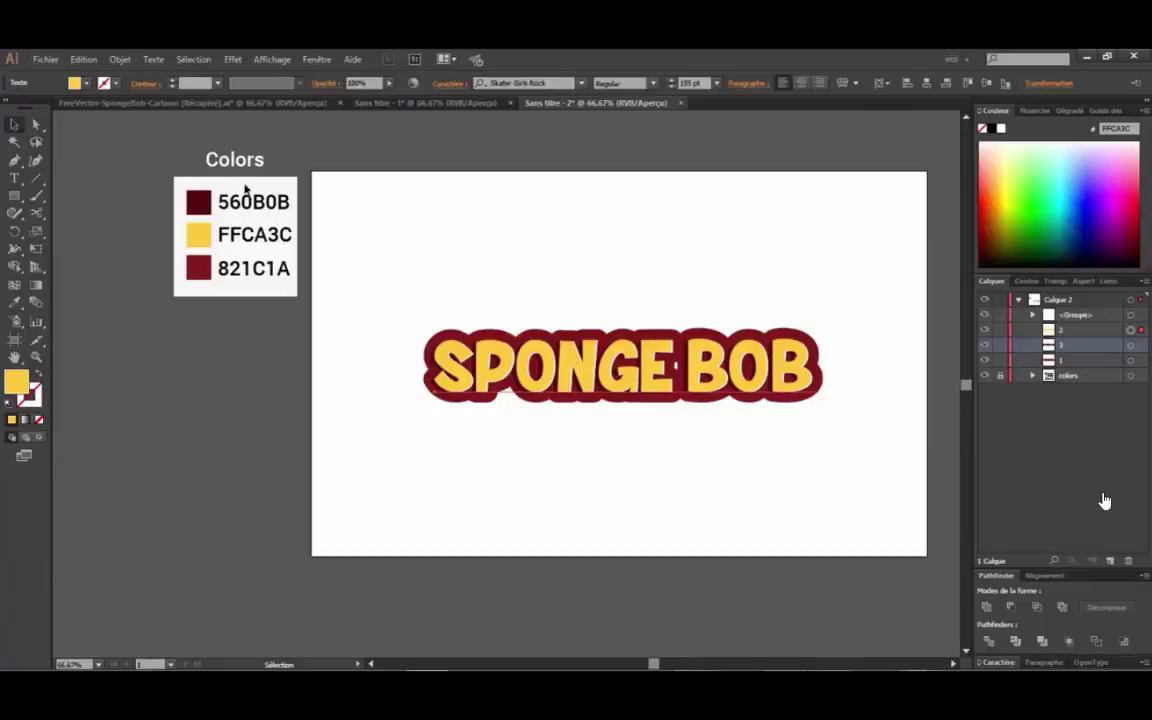
pyautogui.click(35, 125)
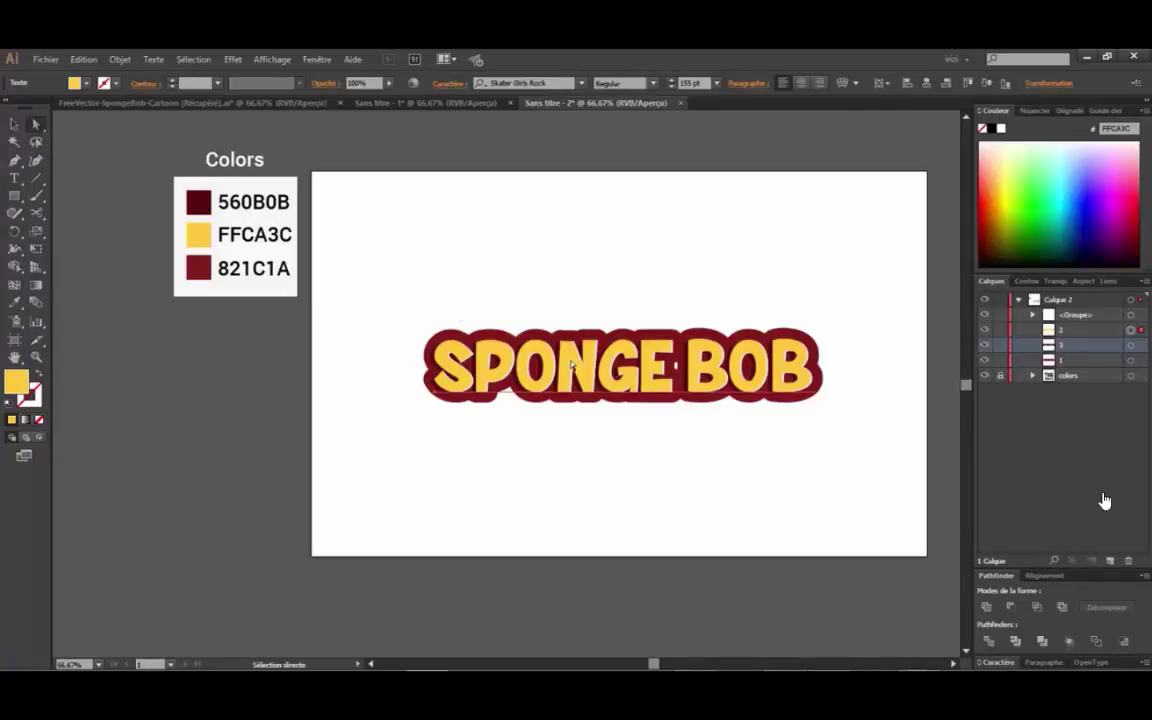
pyautogui.press('alt')
pyautogui.press('alt')
pyautogui.moveTo(573, 366); pyautogui.dragTo(573, 486)
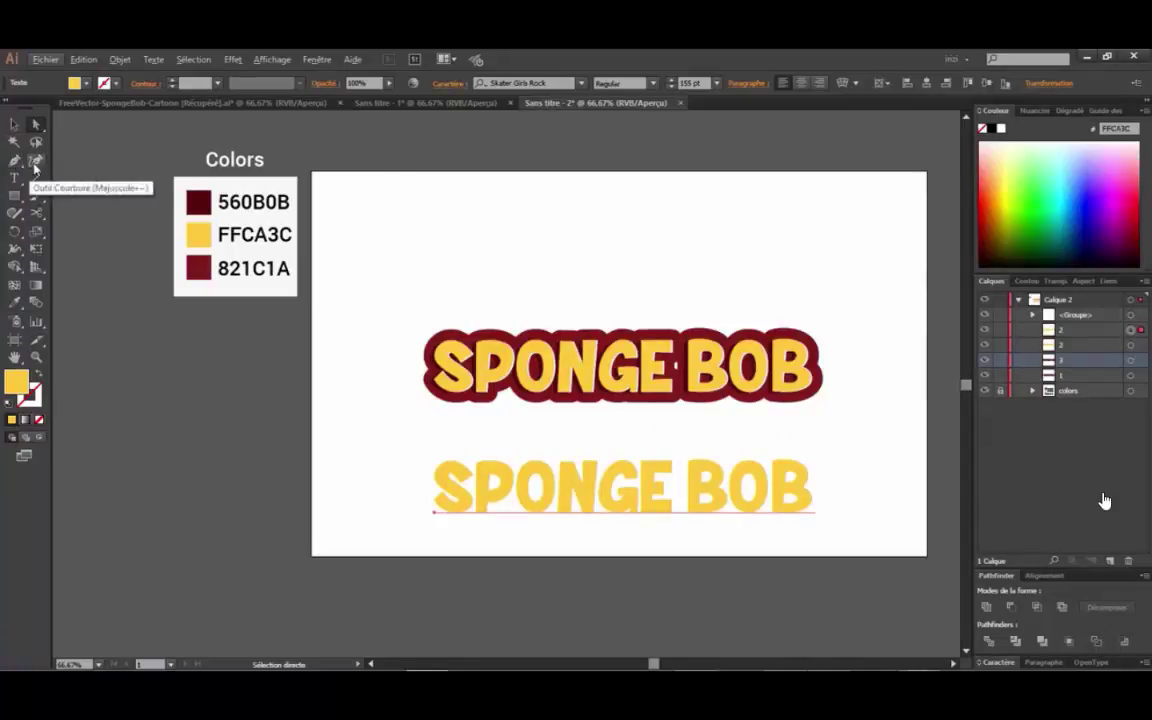
# - Draw a closed curved shape with the Pen tool covering the upper half of the yellow text copy and extending past both ends
pyautogui.click(16, 162)
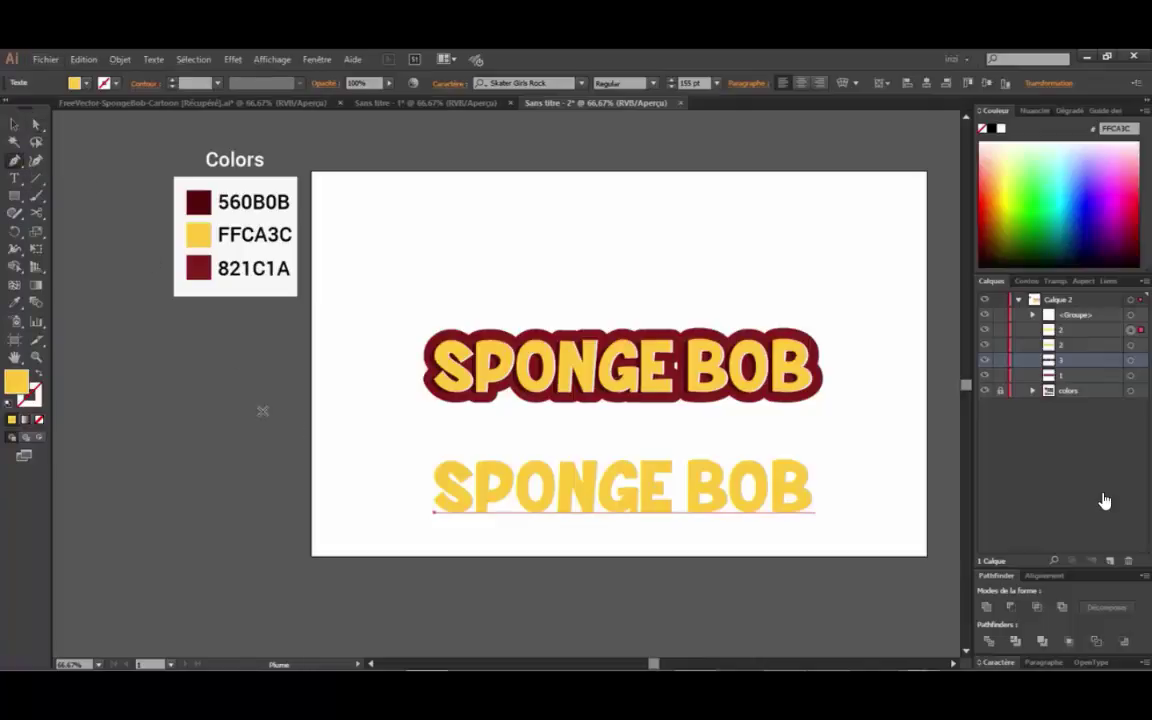
pyautogui.click(385, 488)
pyautogui.moveTo(840, 485); pyautogui.dragTo(956, 470)
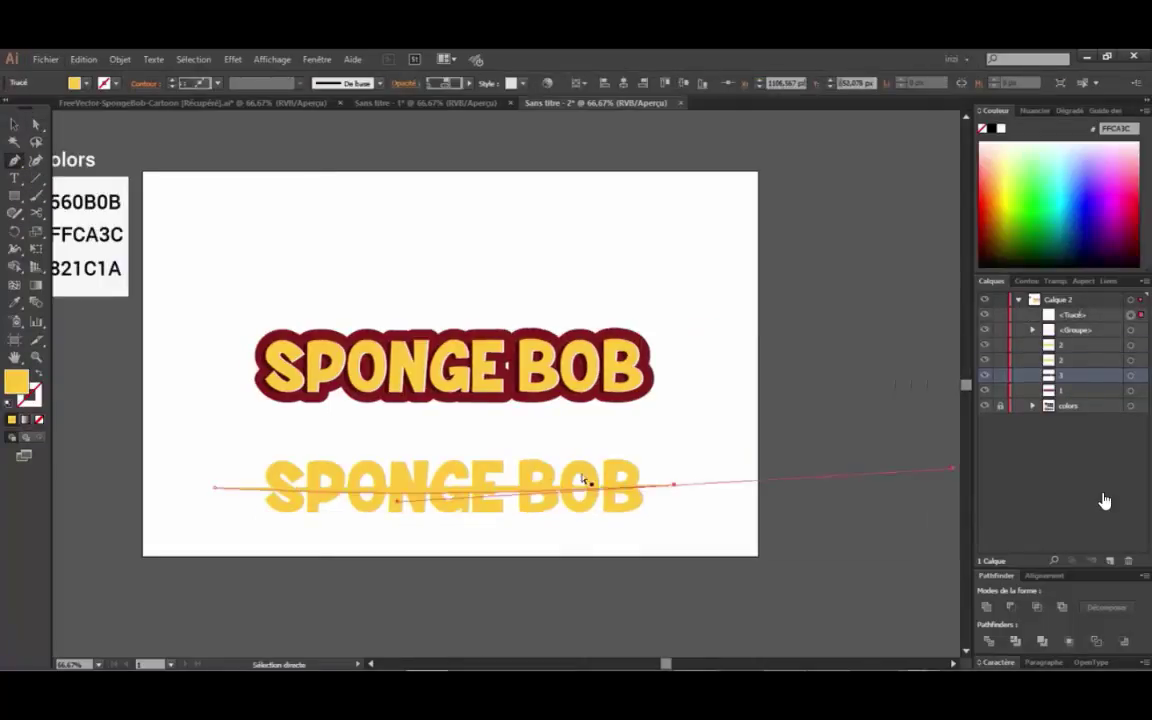
pyautogui.hotkey('ctrl', 'z')
pyautogui.moveTo(661, 487); pyautogui.dragTo(690, 448)
pyautogui.moveTo(456, 438); pyautogui.dragTo(393, 435)
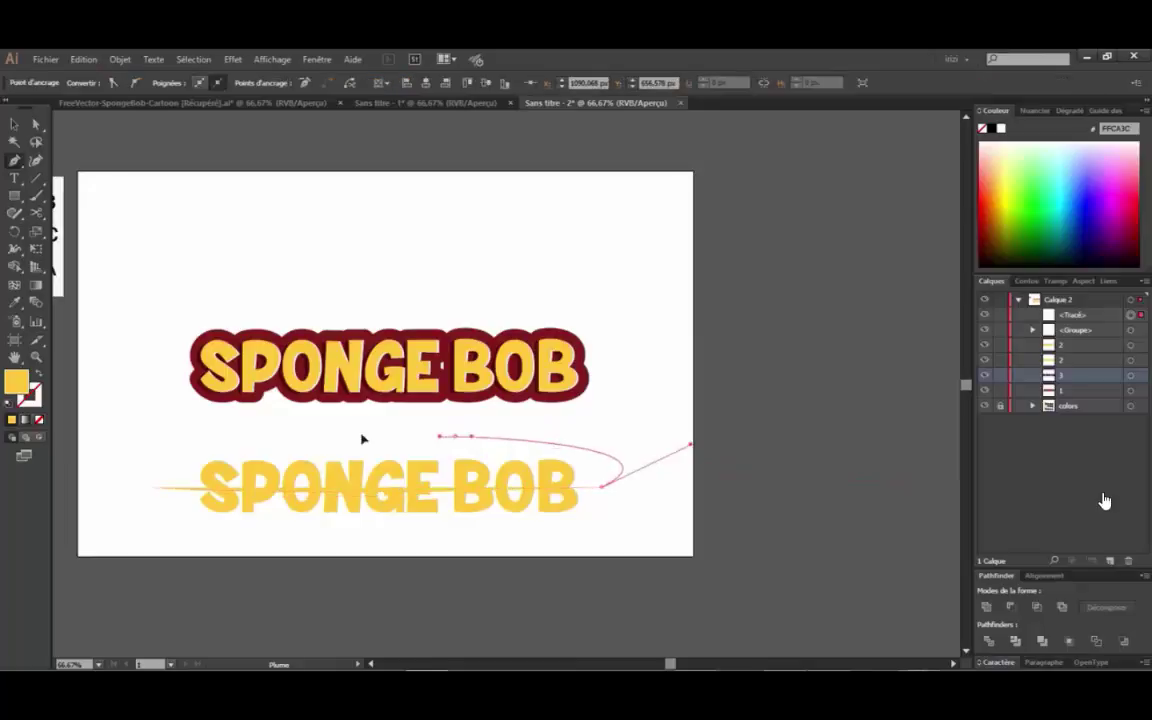
pyautogui.moveTo(202, 437); pyautogui.dragTo(181, 443)
pyautogui.moveTo(131, 476); pyautogui.dragTo(148, 488)
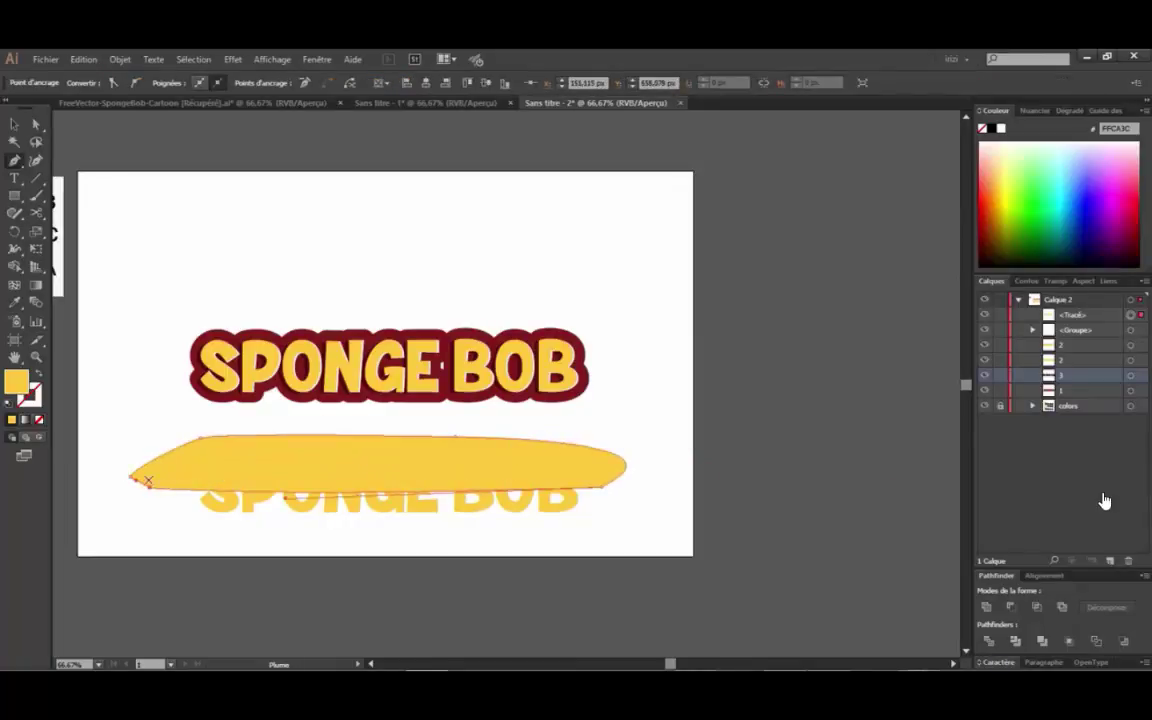
# - Select the curved shape together with the yellow text copy and expand both with the Object and Fill options
pyautogui.click(15, 124)
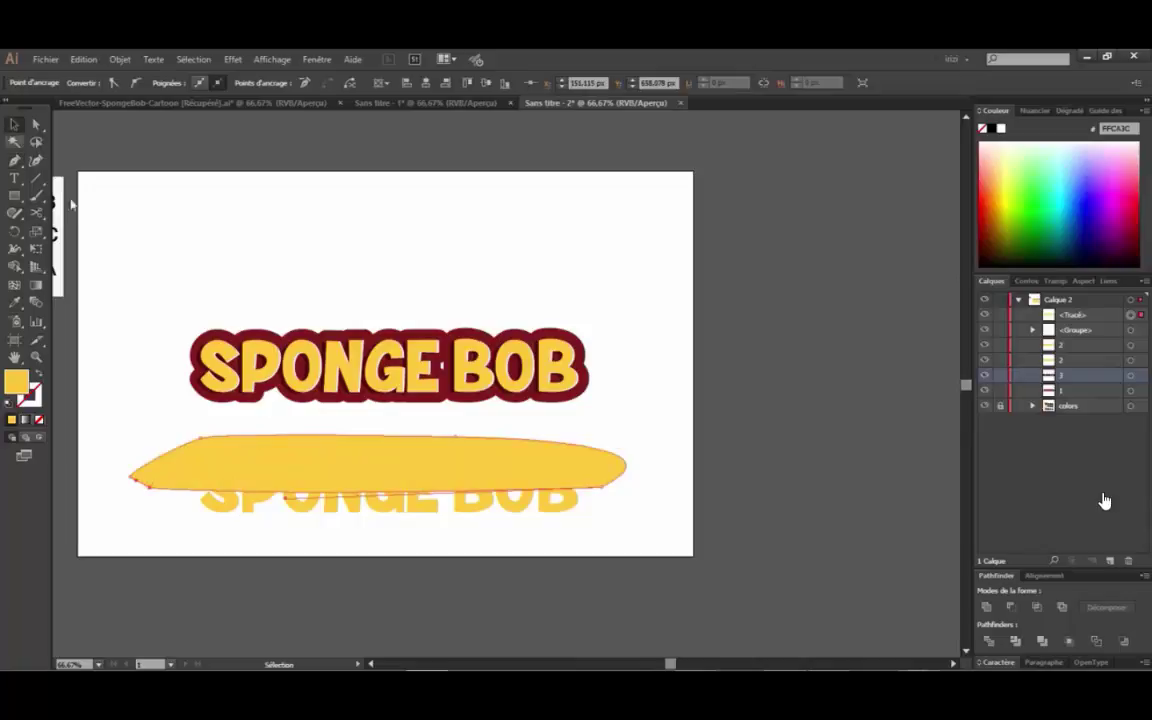
pyautogui.keyDown('shift'); pyautogui.click(286, 500); pyautogui.keyUp('shift')
pyautogui.scroll(-1, 539, 495)
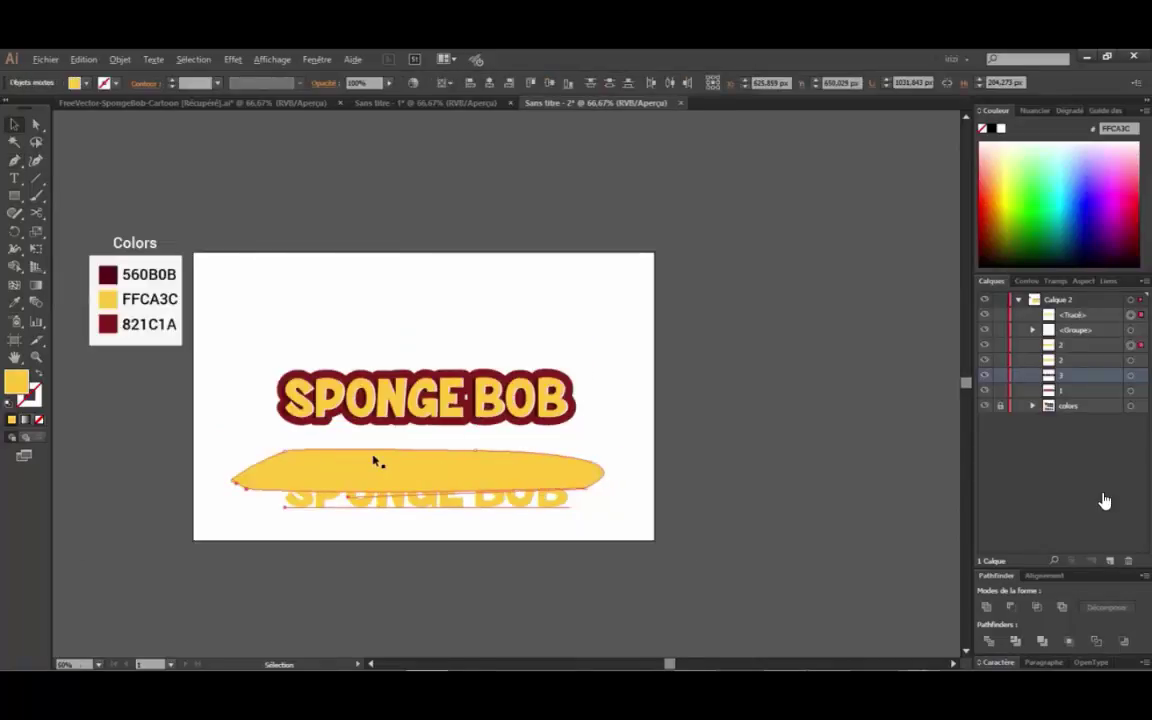
pyautogui.scroll(1, 377, 461)
pyautogui.moveTo(695, 452); pyautogui.dragTo(412, 548)
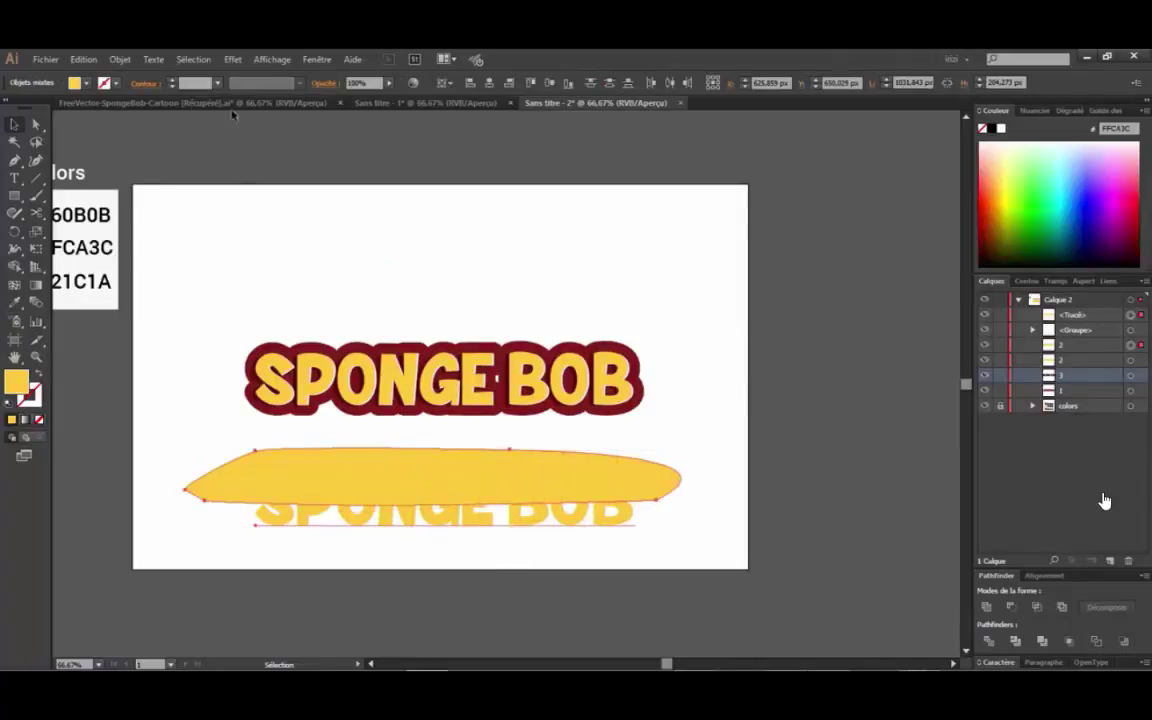
pyautogui.click(119, 59)
pyautogui.click(156, 214)
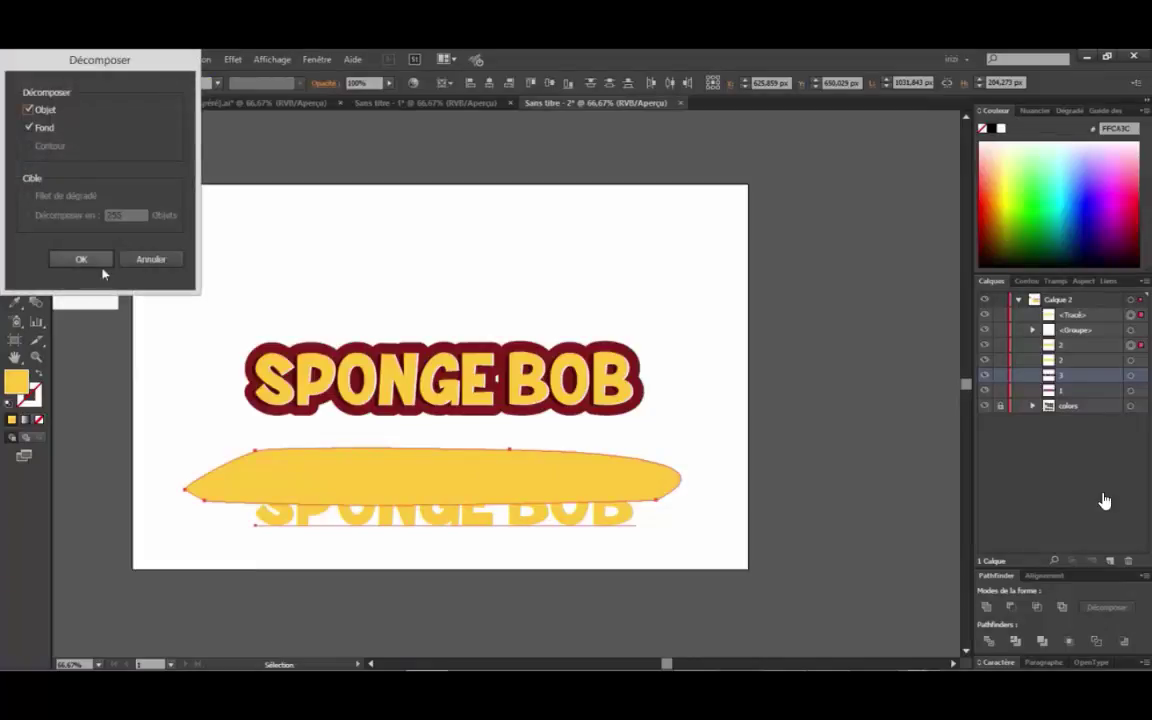
pyautogui.click(83, 260)
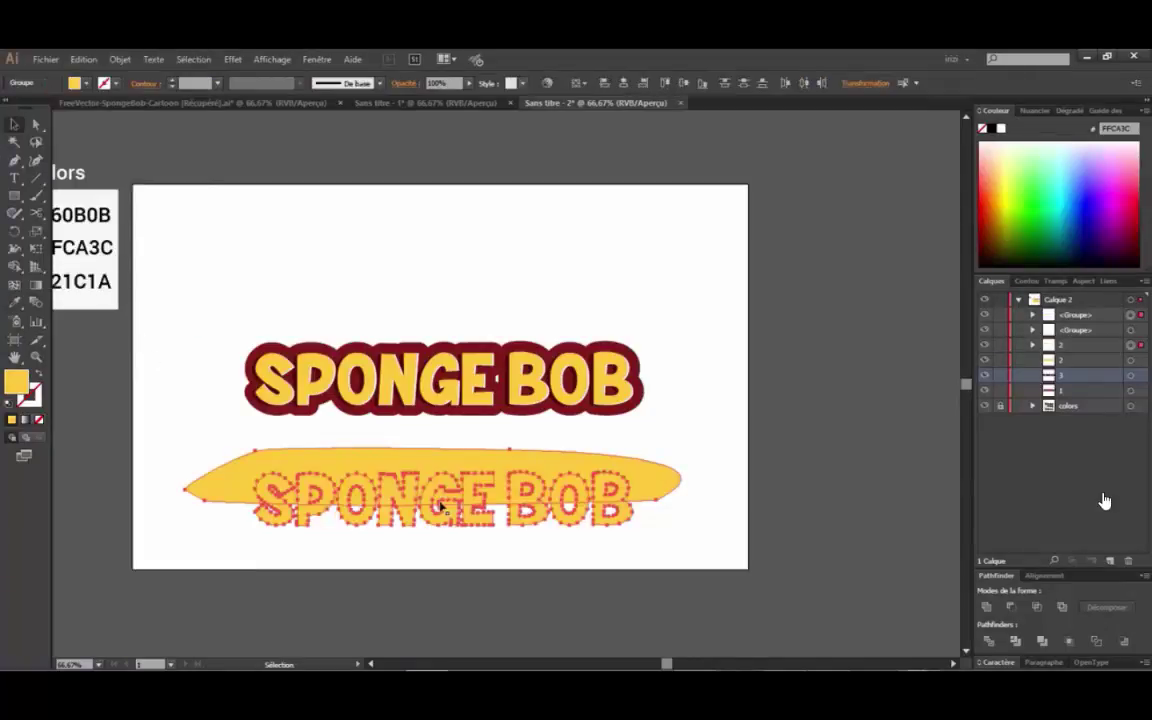
# - Divide the expanded text copy and the curved shape into separate pieces with the Pathfinder Divide operation
pyautogui.moveTo(697, 450); pyautogui.dragTo(221, 549)
pyautogui.click(317, 59)
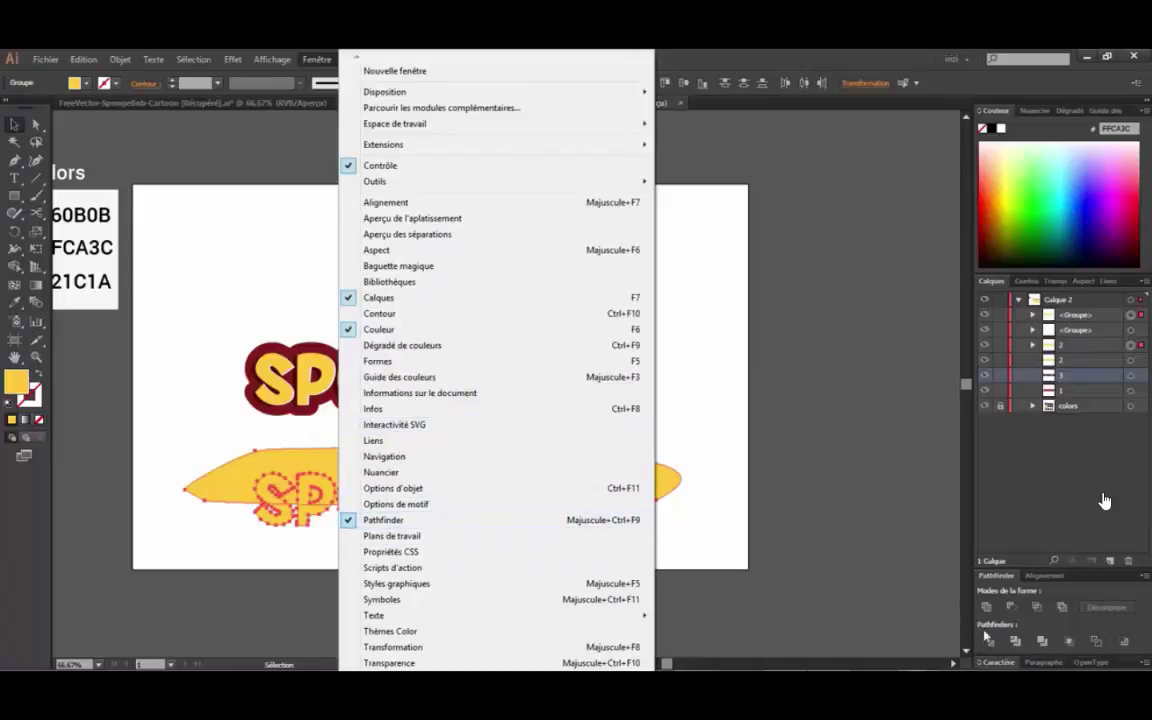
pyautogui.click(990, 640)
pyautogui.click(989, 642)
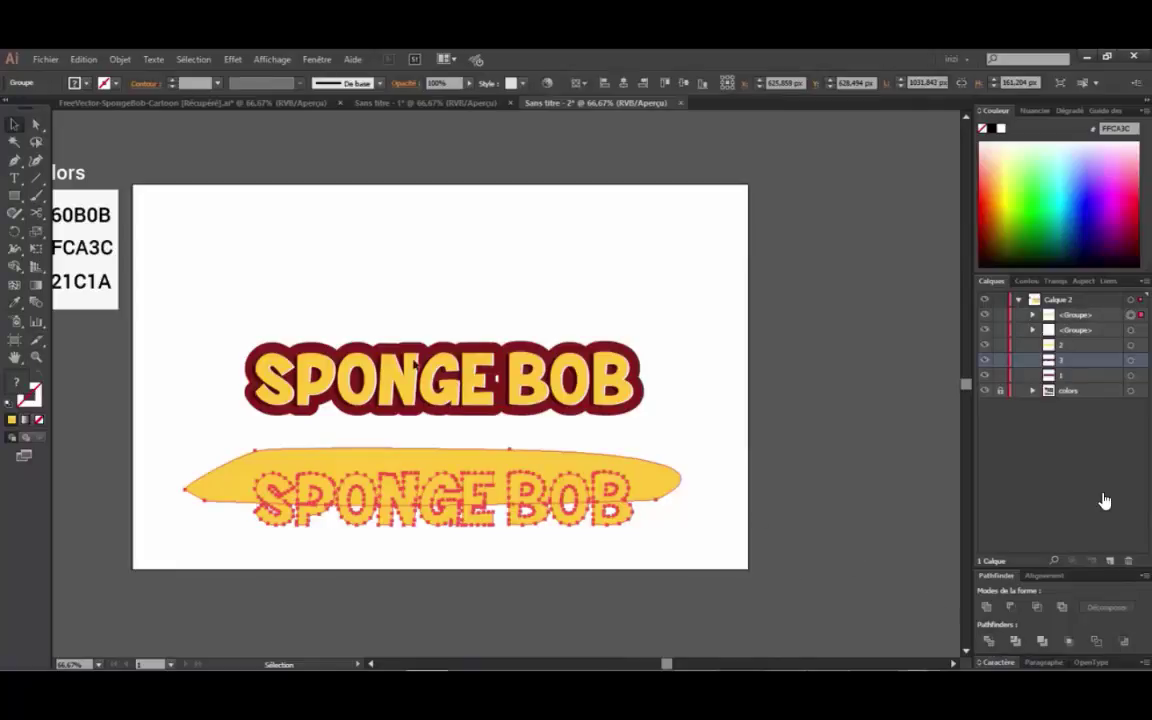
# - Delete the part of the curved shape surrounding the upper halves of the letters
pyautogui.click(35, 124)
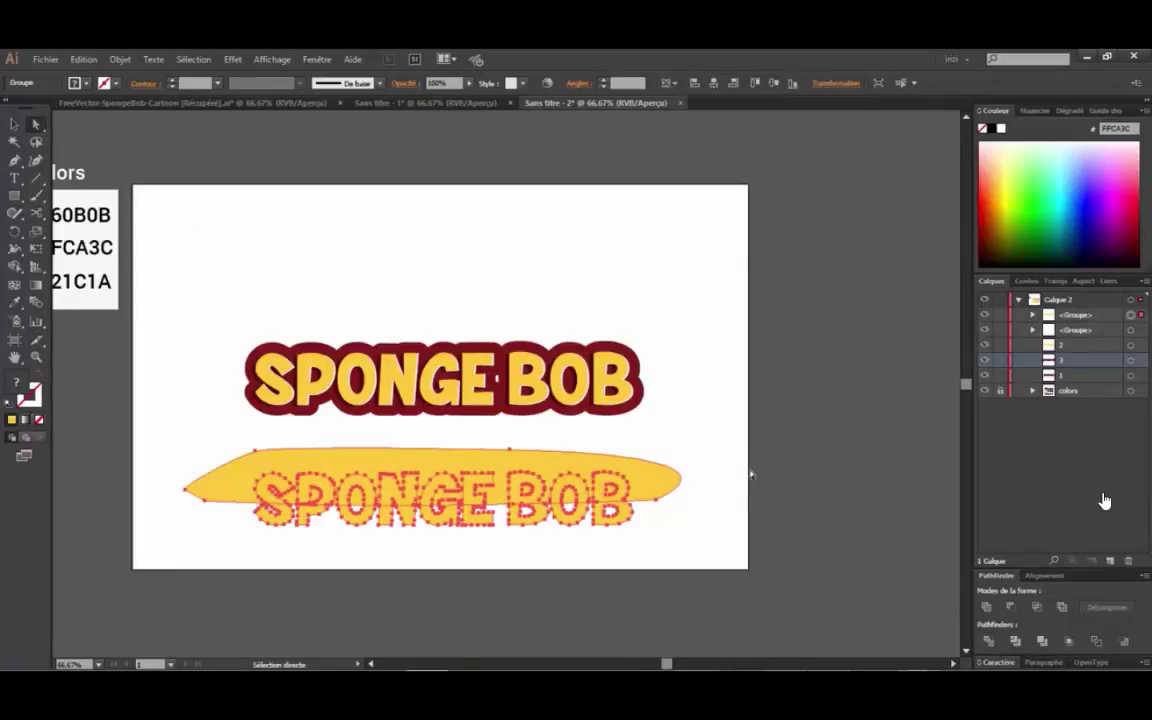
pyautogui.click(677, 505)
pyautogui.click(653, 479)
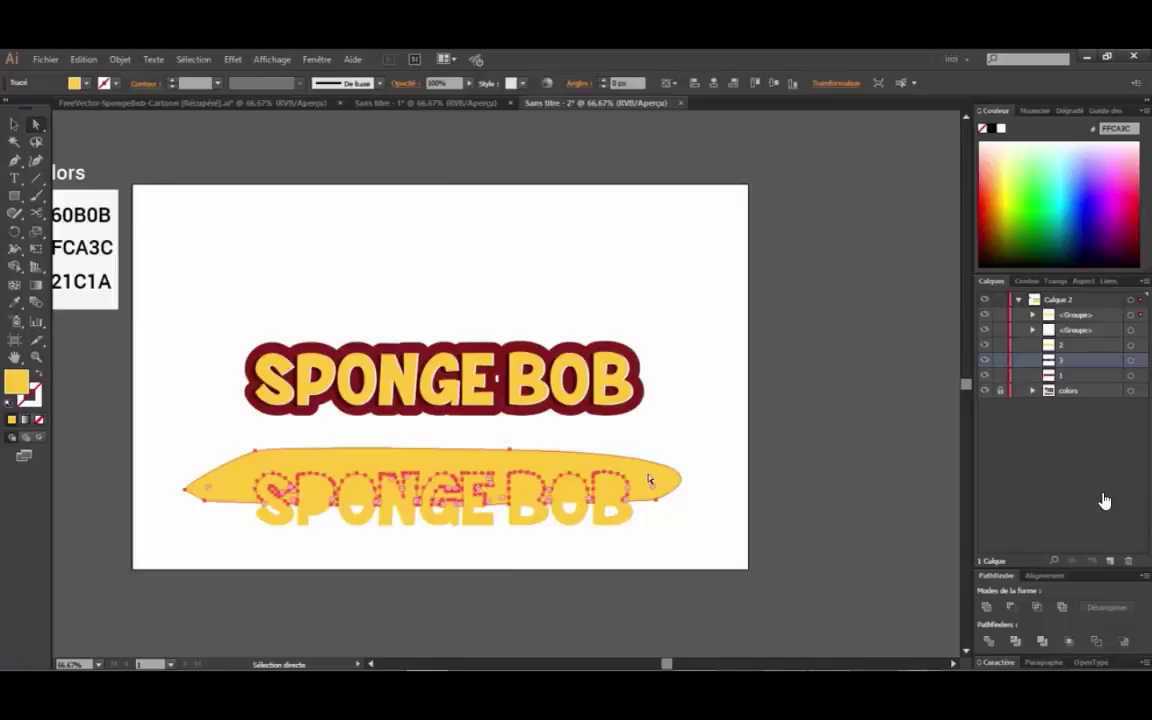
pyautogui.press('Delete')
# - Delete the lower pieces of the three letters of BOB in the divided yellow copy
pyautogui.click(610, 514)
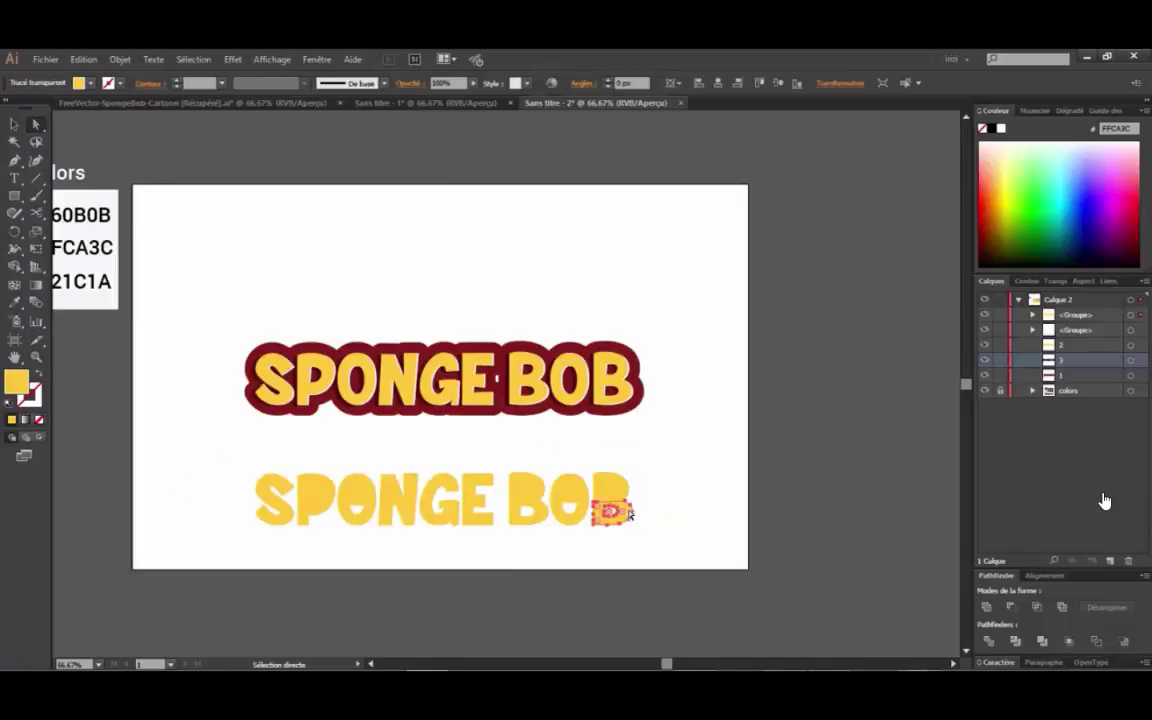
pyautogui.press('Delete')
pyautogui.click(566, 508)
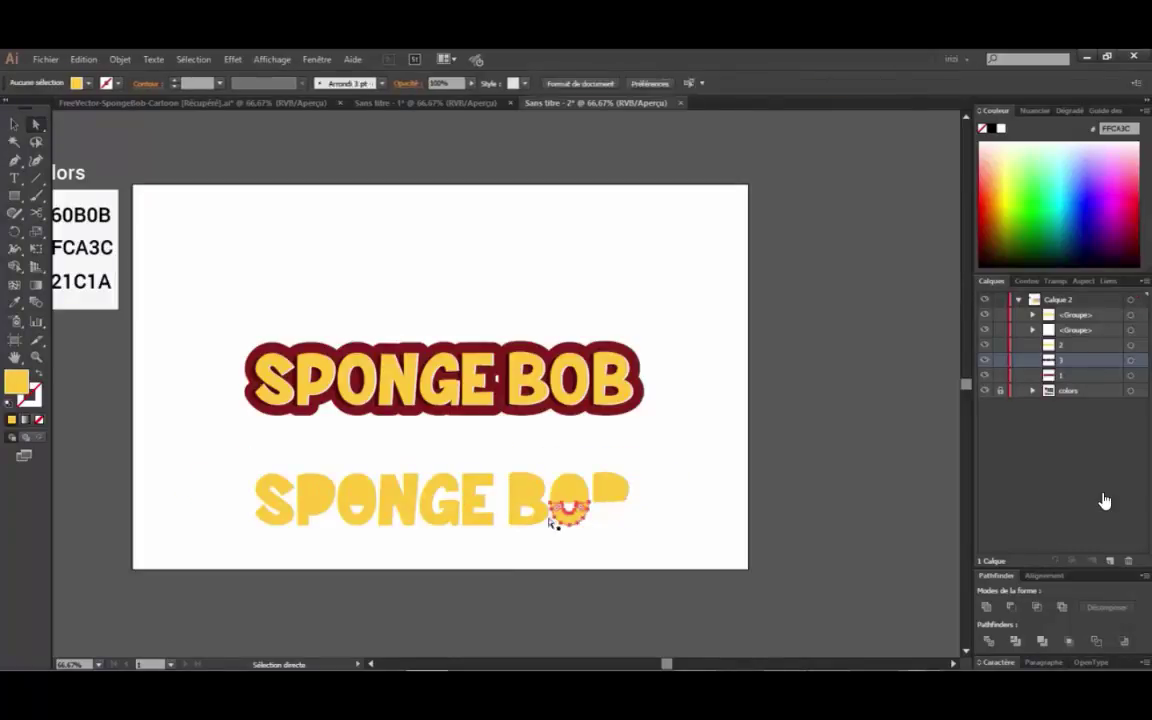
pyautogui.press('Delete')
pyautogui.click(540, 518)
pyautogui.press('Delete')
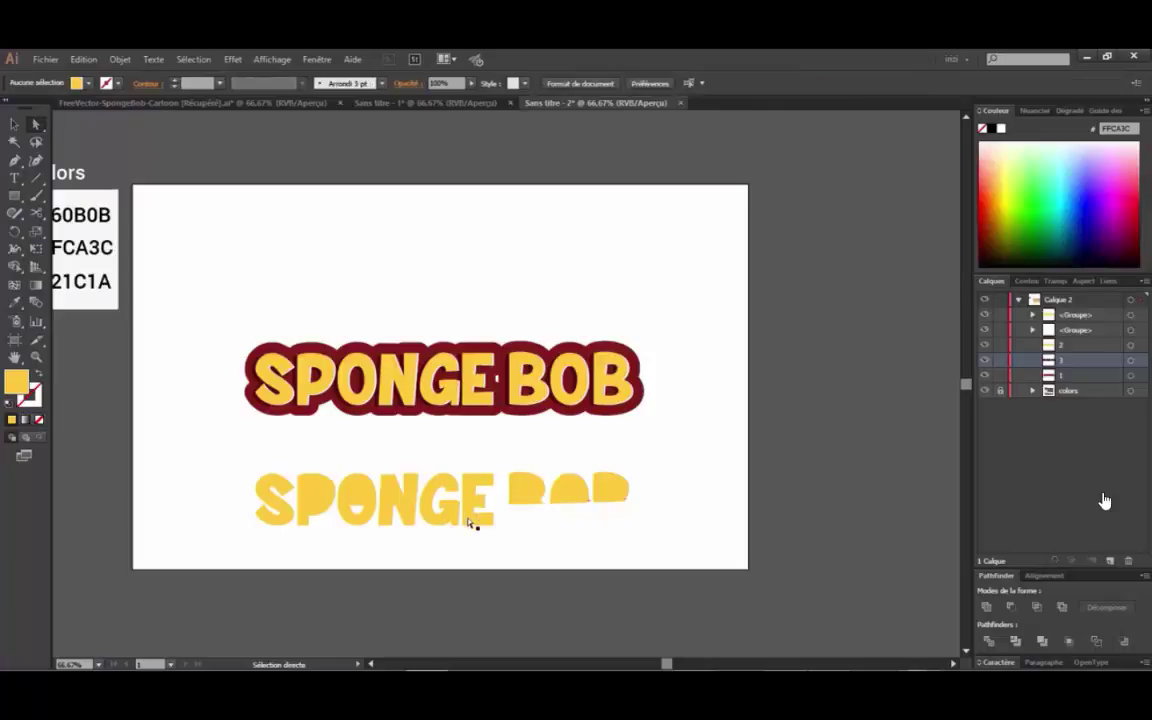
# - Delete the lower pieces of the E and G and the lower diagonal piece of the N in the yellow copy
pyautogui.click(476, 516)
pyautogui.press('Delete')
pyautogui.click(444, 512)
pyautogui.click(408, 516)
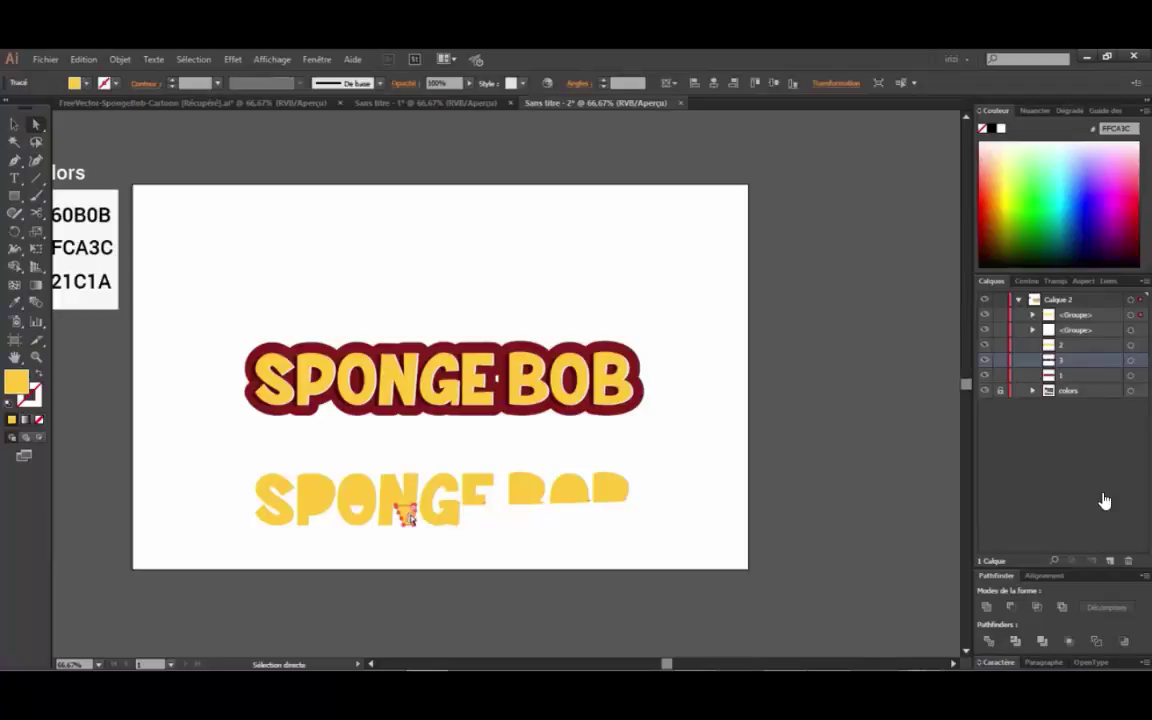
pyautogui.keyDown('shift'); pyautogui.click(445, 515); pyautogui.keyUp('shift')
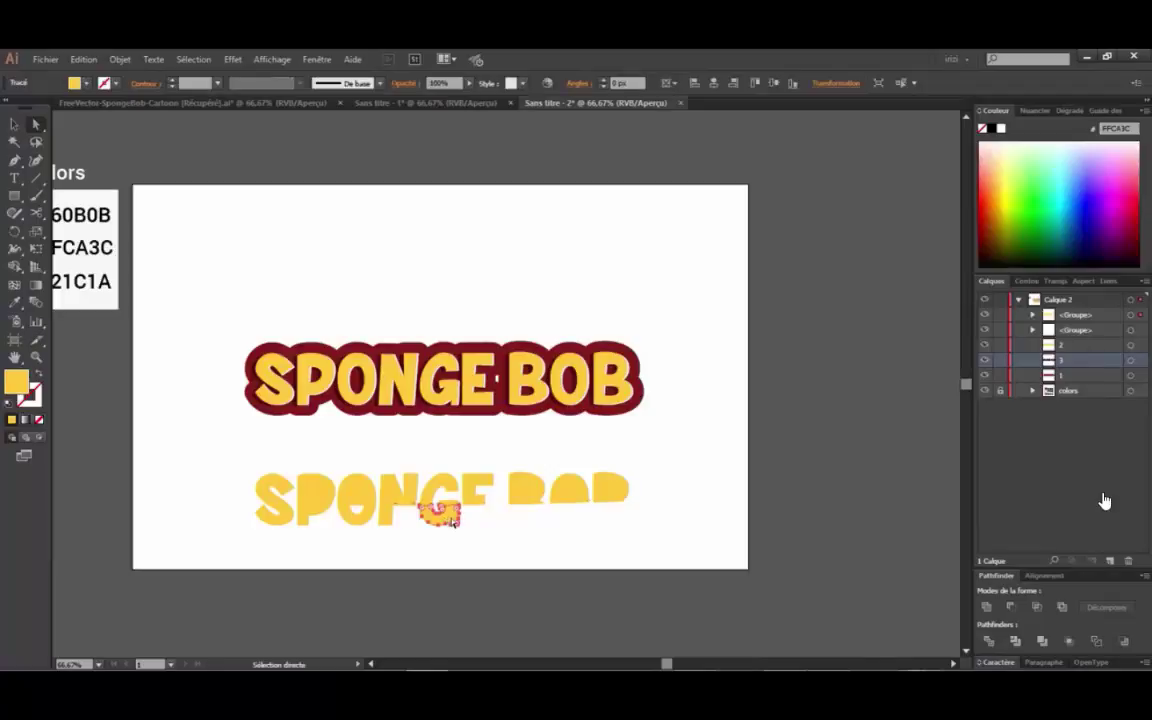
pyautogui.press('Delete')
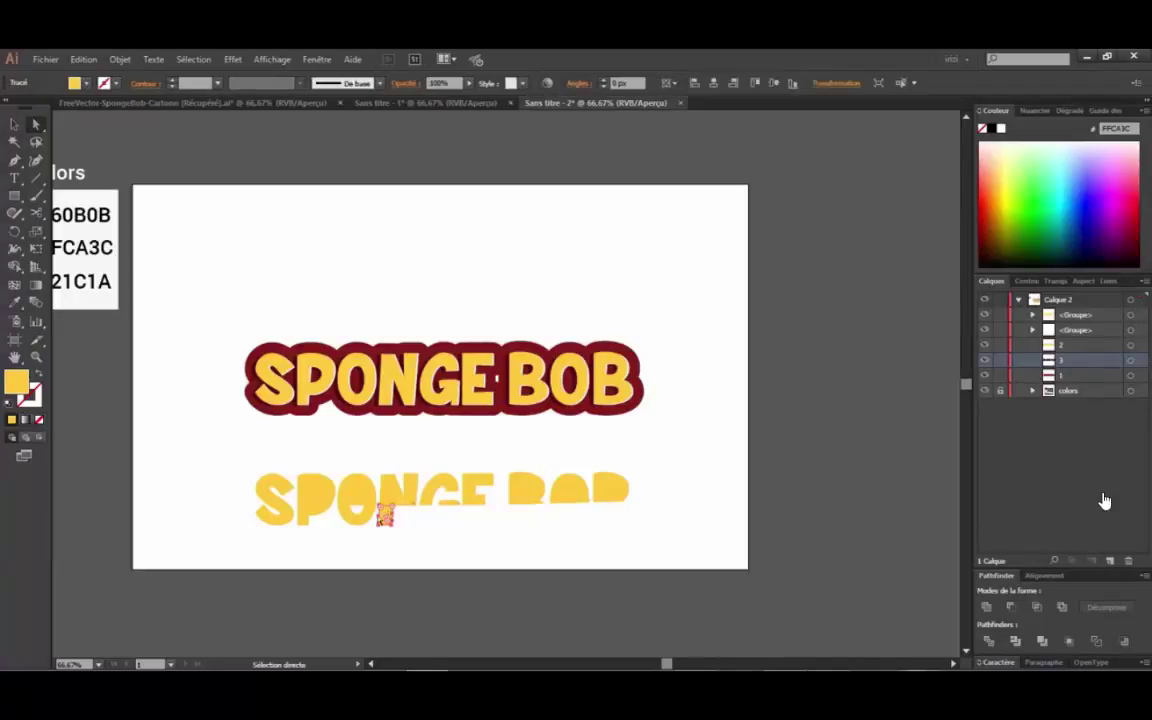
# - Delete the remaining lower pieces of the N, O, P and S in the yellow copy of SPONGE
pyautogui.click(361, 518)
pyautogui.press('Delete')
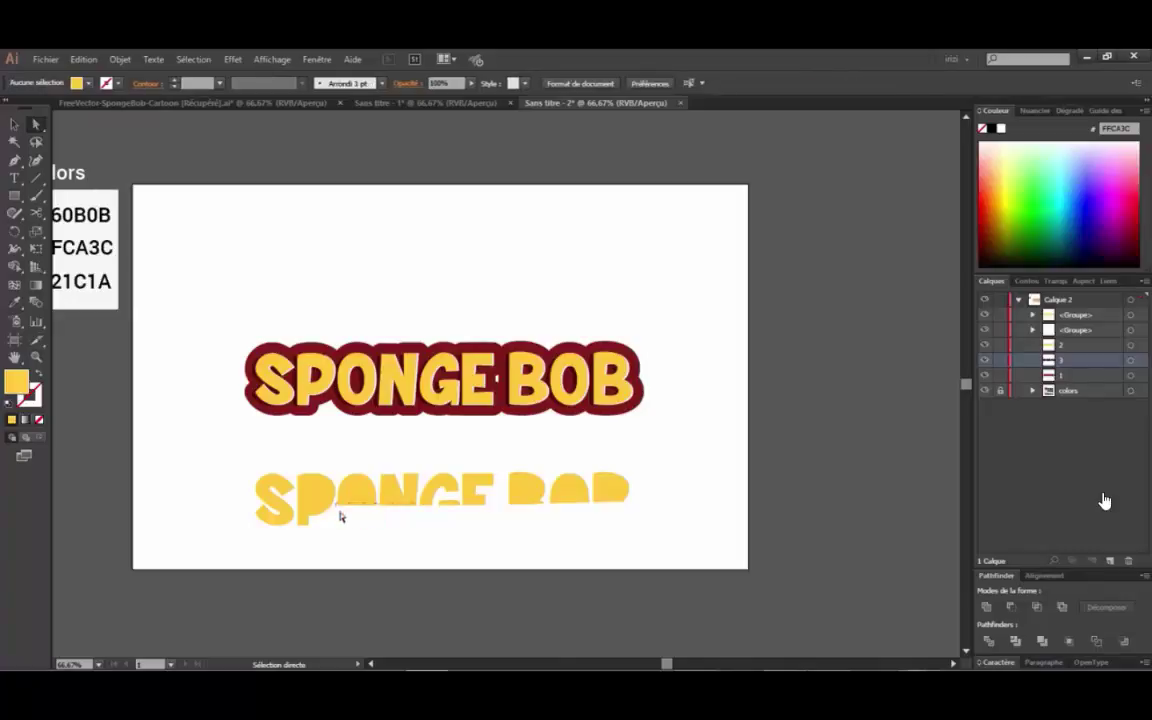
pyautogui.click(302, 515)
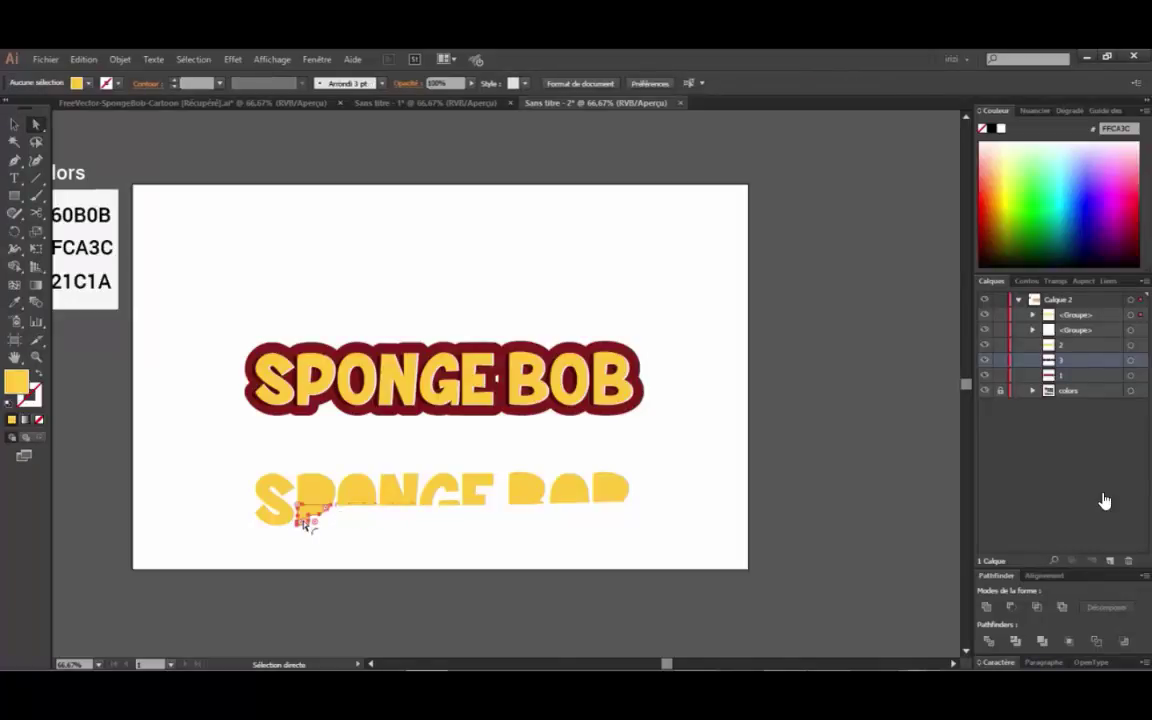
pyautogui.press('Delete')
pyautogui.click(271, 510)
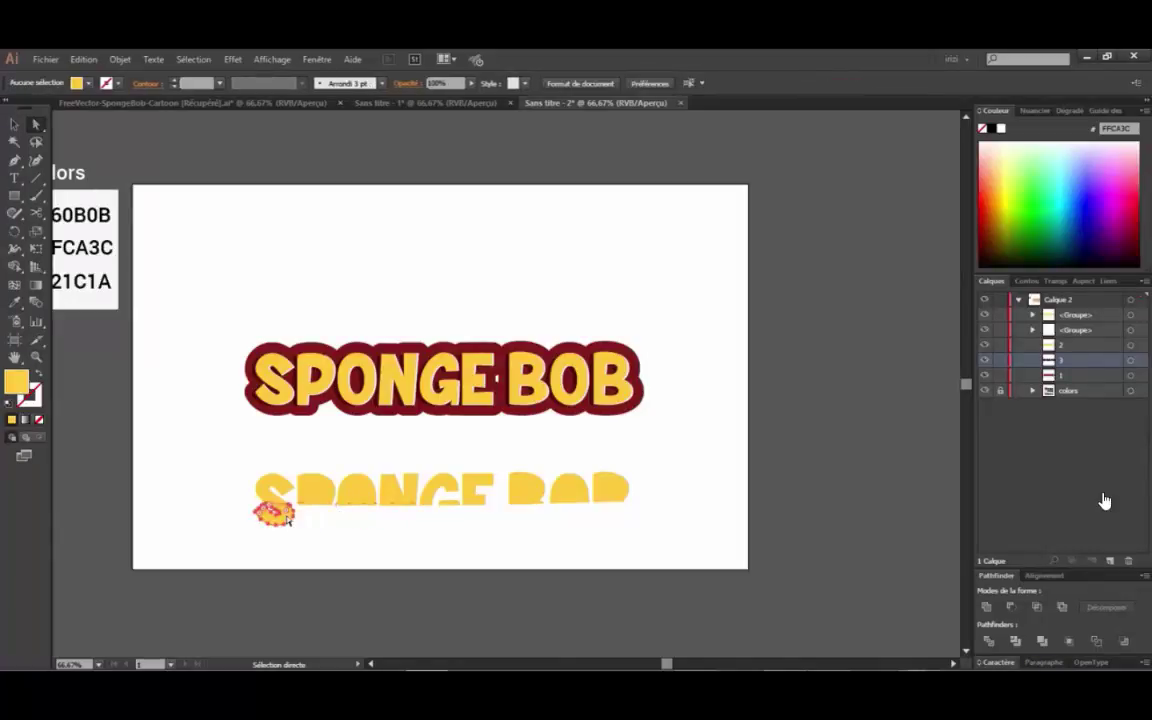
pyautogui.press('Delete')
# - Delete the yellow pieces filling the inner openings of the O and P in the trimmed SPONGE copy
pyautogui.scroll(1, 508, 469)
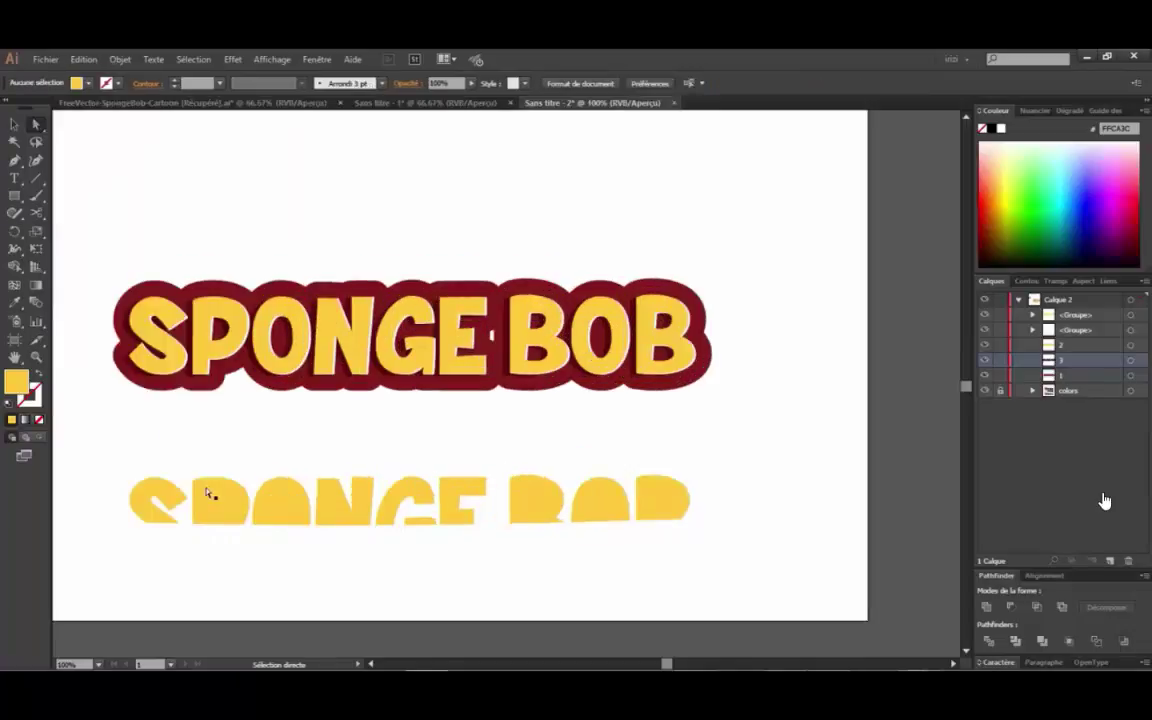
pyautogui.click(334, 520)
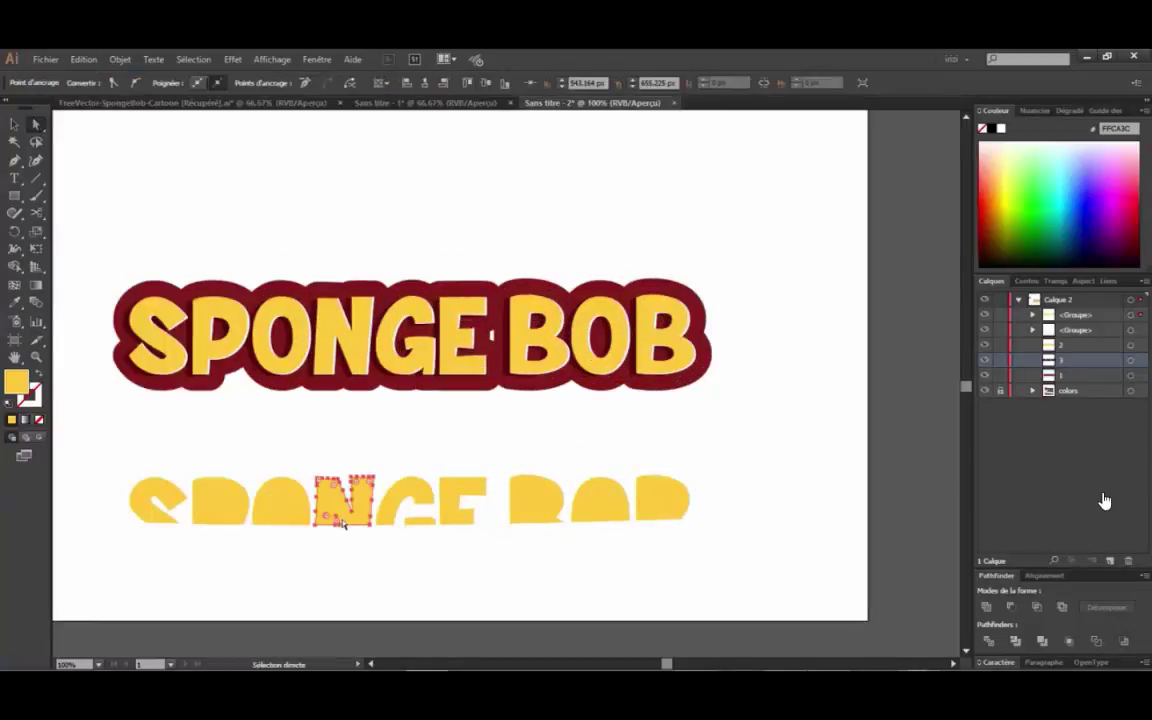
pyautogui.click(342, 553)
pyautogui.click(283, 514)
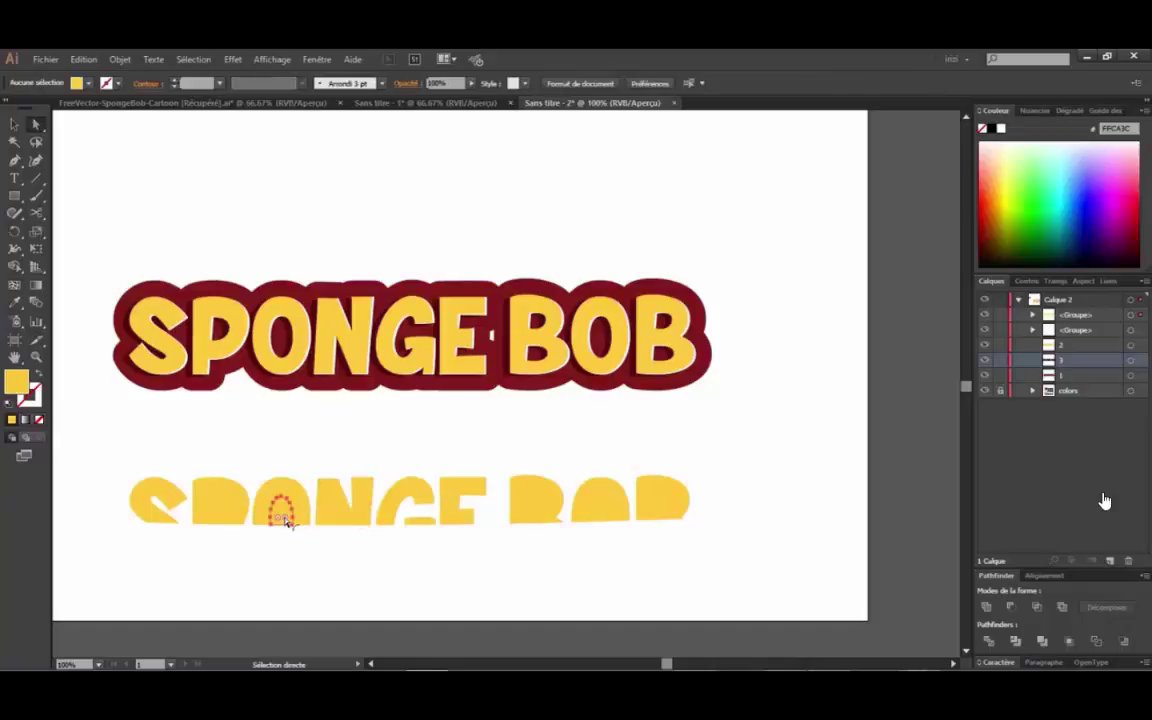
pyautogui.press('Delete')
pyautogui.click(219, 509)
pyautogui.press('Delete')
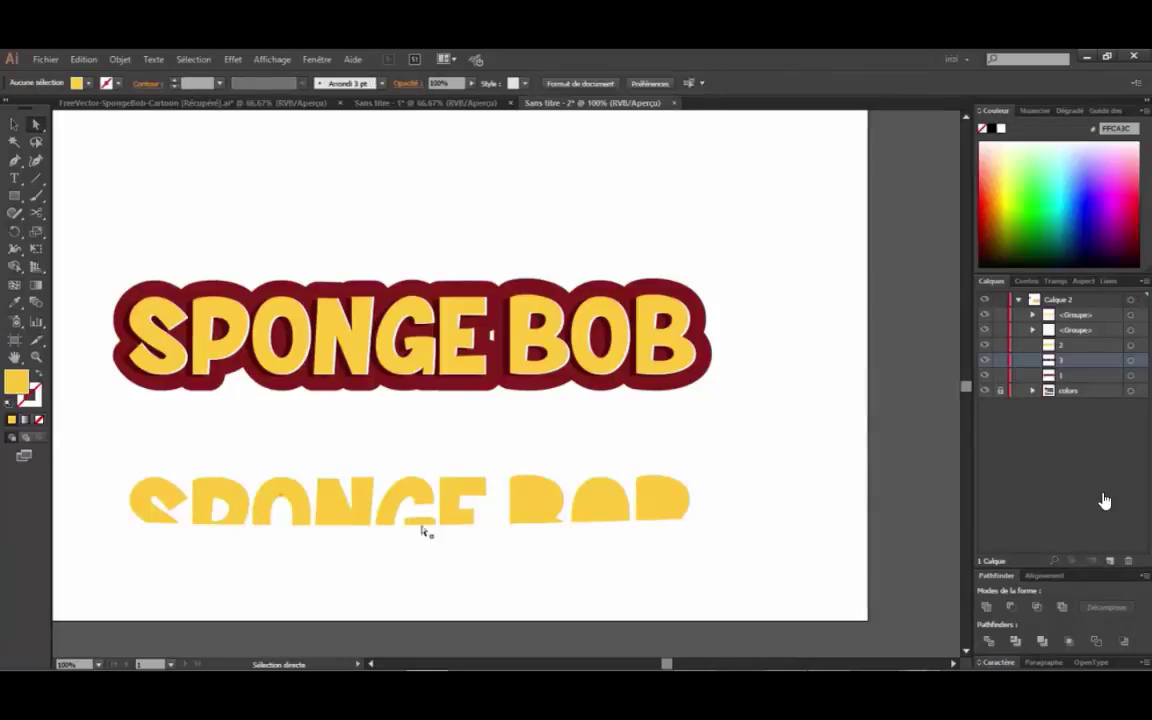
# - Delete the yellow pieces filling the inner openings of the O and the last B in the trimmed BOB copy
pyautogui.click(606, 509)
pyautogui.press('Delete')
pyautogui.click(661, 505)
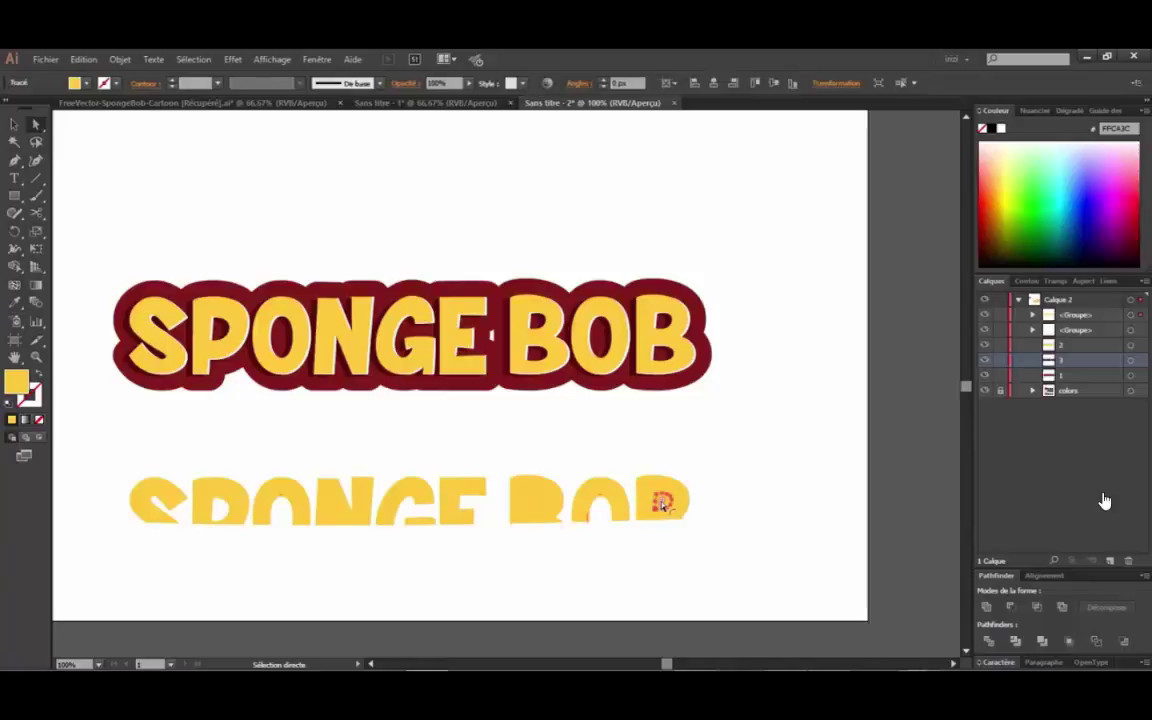
pyautogui.click(663, 504)
pyautogui.press('Delete')
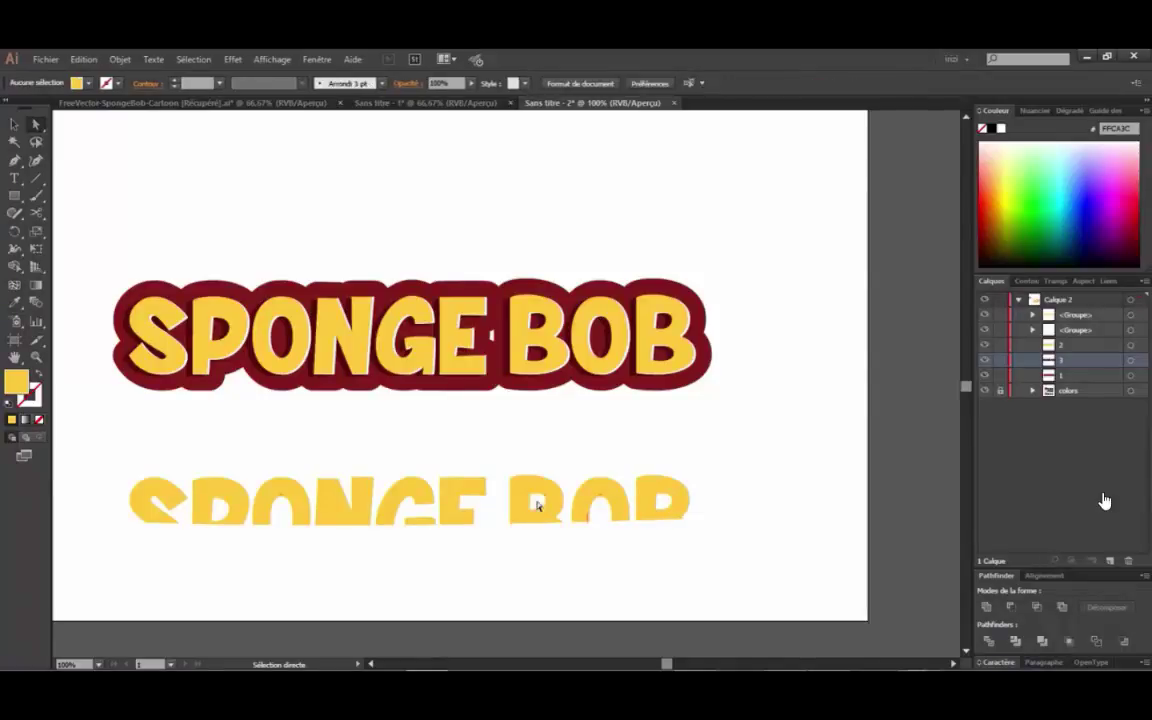
# - Move the trimmed yellow copy up onto the upper half of the main SPONGE BOB lettering and fill it with white
pyautogui.click(14, 124)
pyautogui.moveTo(118, 471); pyautogui.dragTo(753, 553)
pyautogui.rightClick(462, 508)
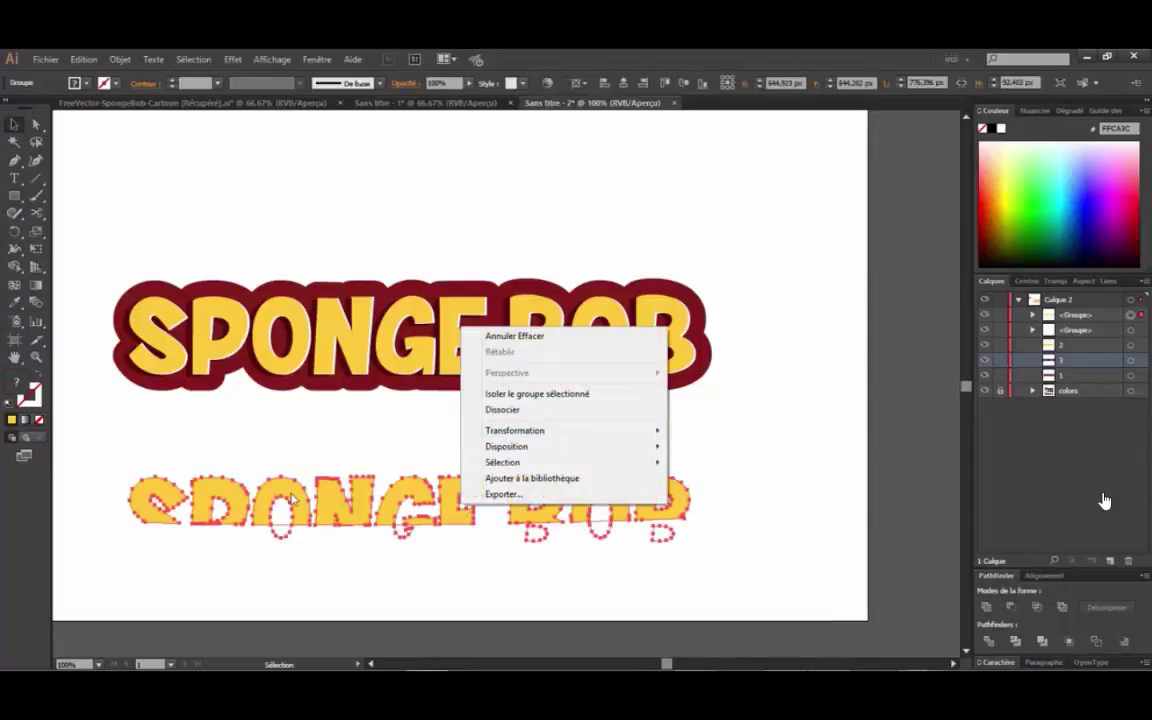
pyautogui.click(357, 565)
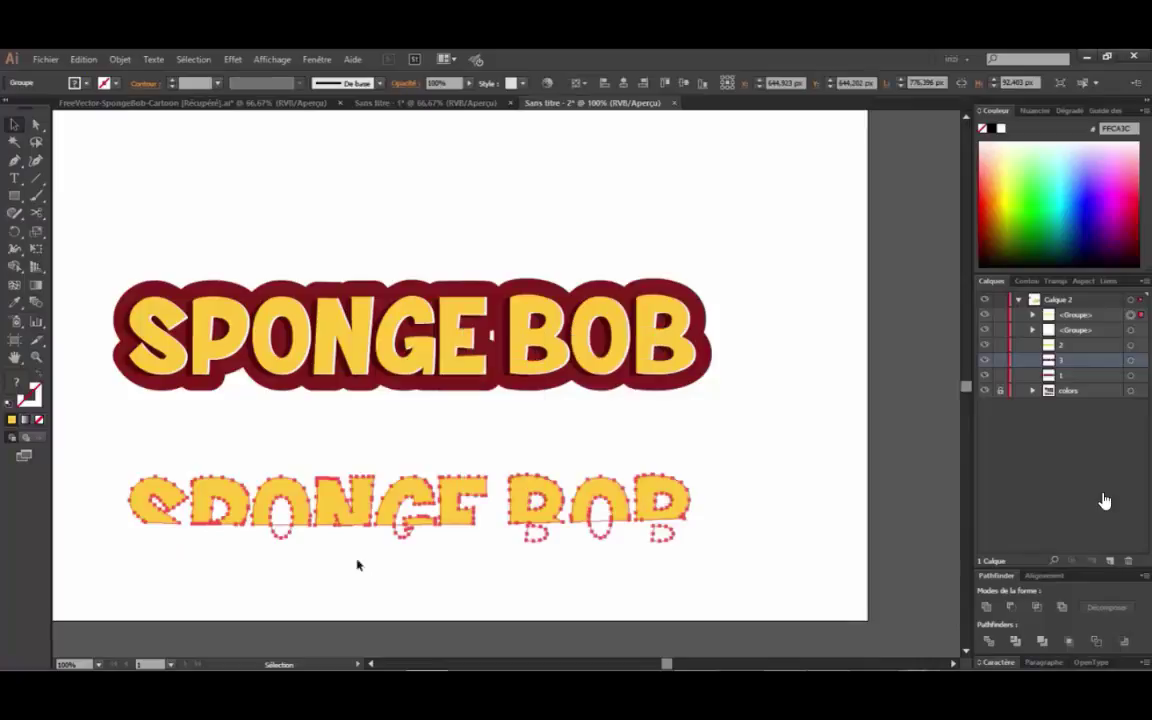
pyautogui.click(134, 479)
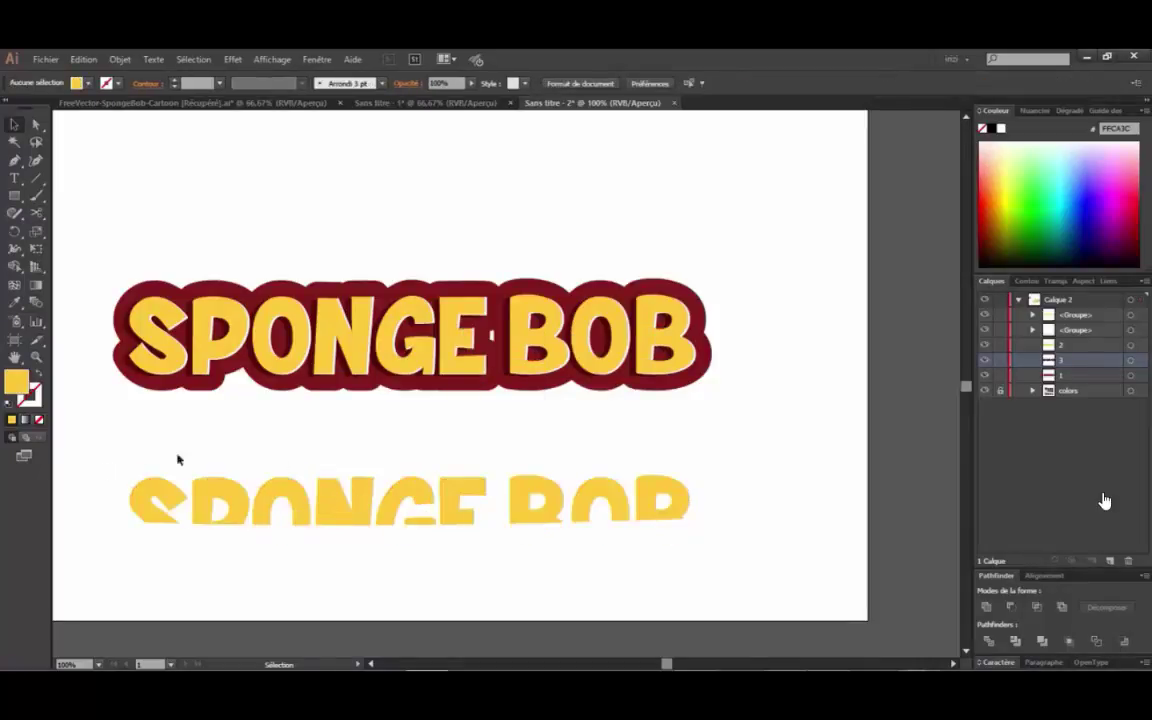
pyautogui.moveTo(128, 465); pyautogui.dragTo(663, 520)
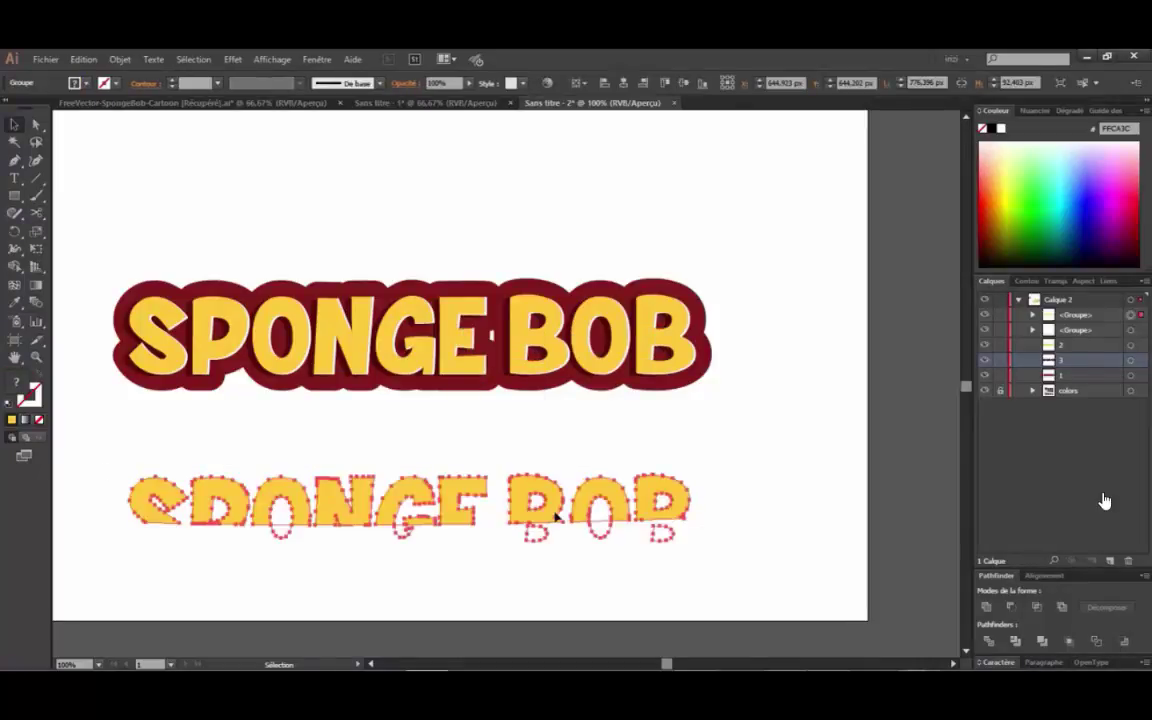
pyautogui.moveTo(537, 520); pyautogui.dragTo(537, 342)
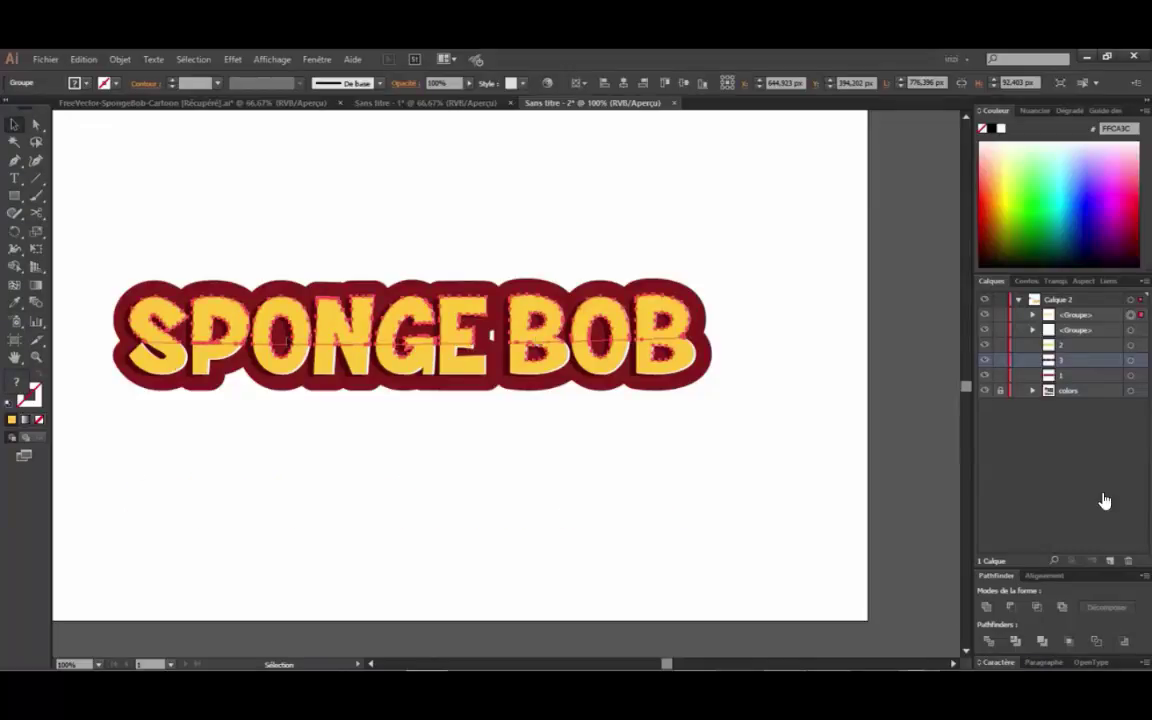
pyautogui.doubleClick(22, 389)
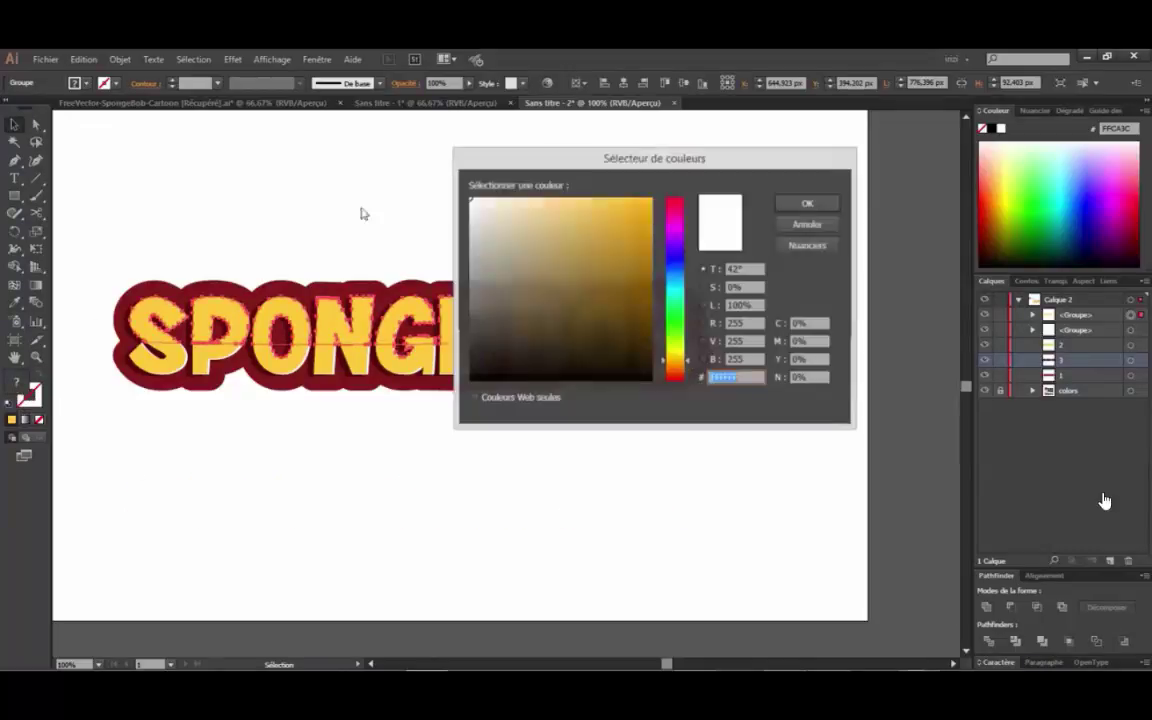
pyautogui.click(821, 205)
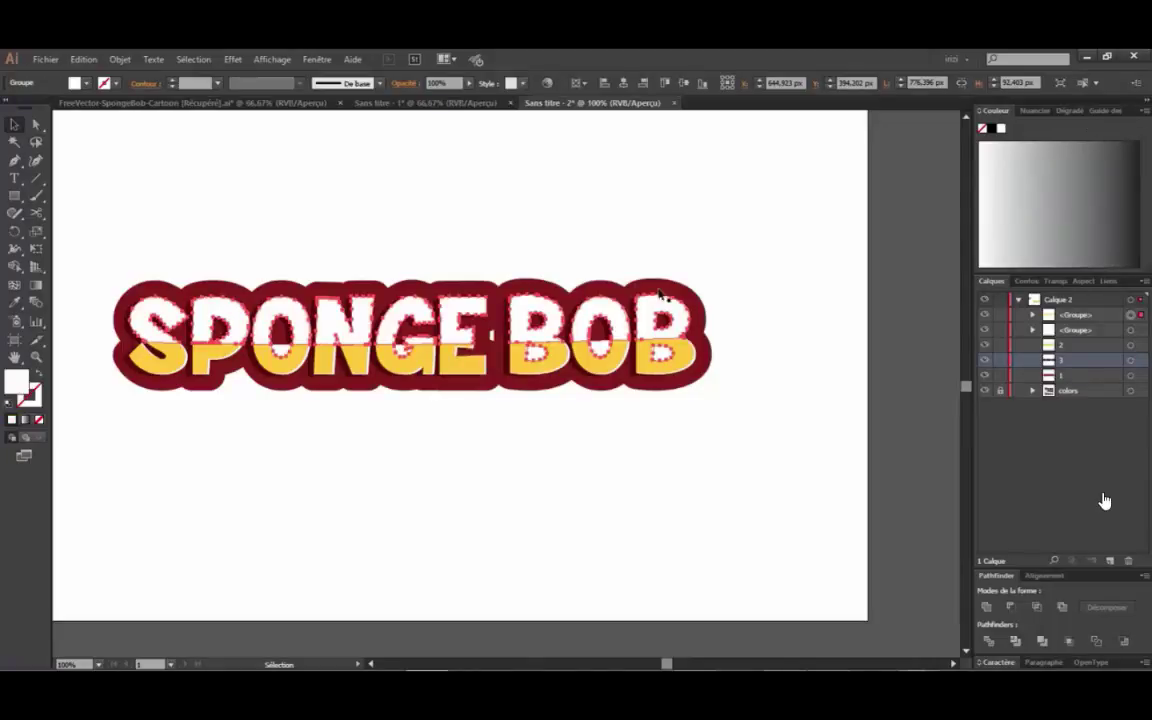
# - Delete the white overlay pieces in the lower openings of the O and G and on the crossbar of the G in SPONGE
pyautogui.click(36, 131)
pyautogui.scroll(1, 153, 357)
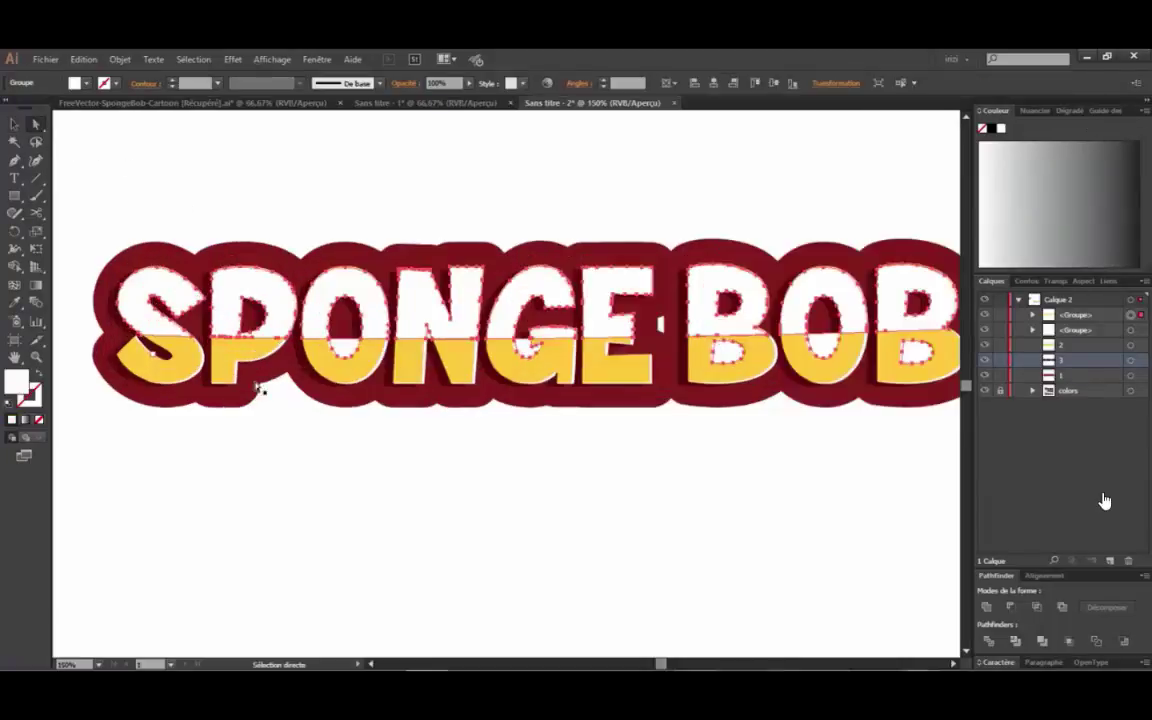
pyautogui.hotkey('ctrl', 'shift', 'a')
pyautogui.click(341, 348)
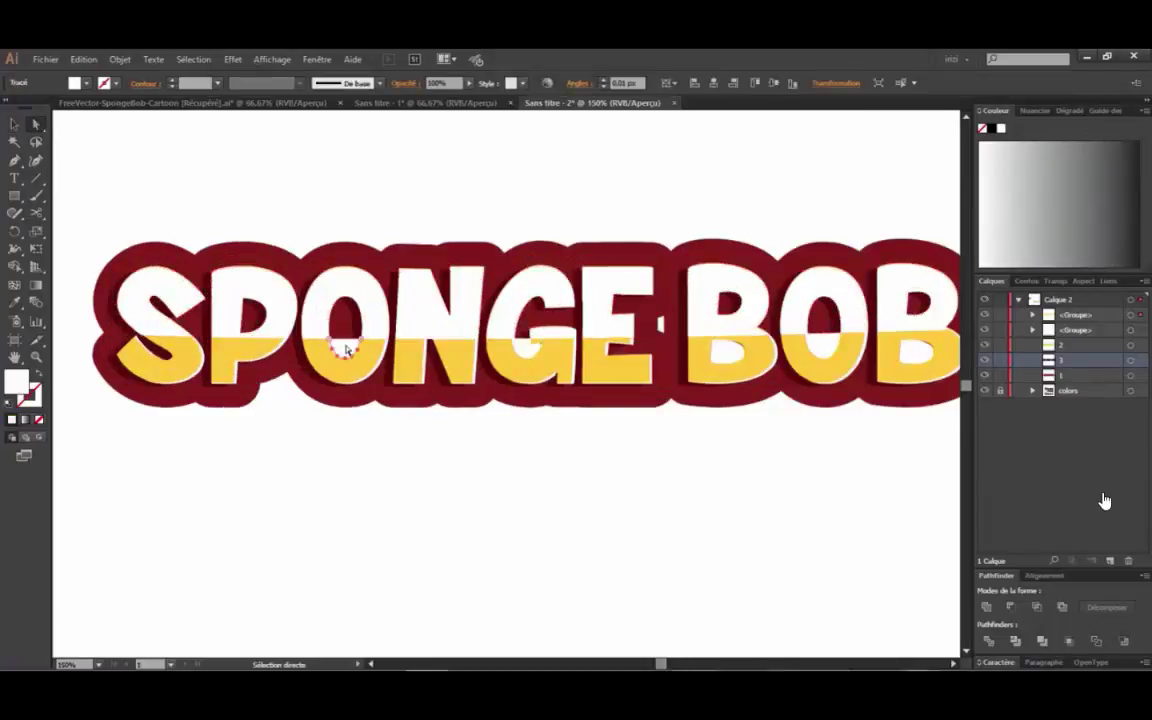
pyautogui.press('Delete')
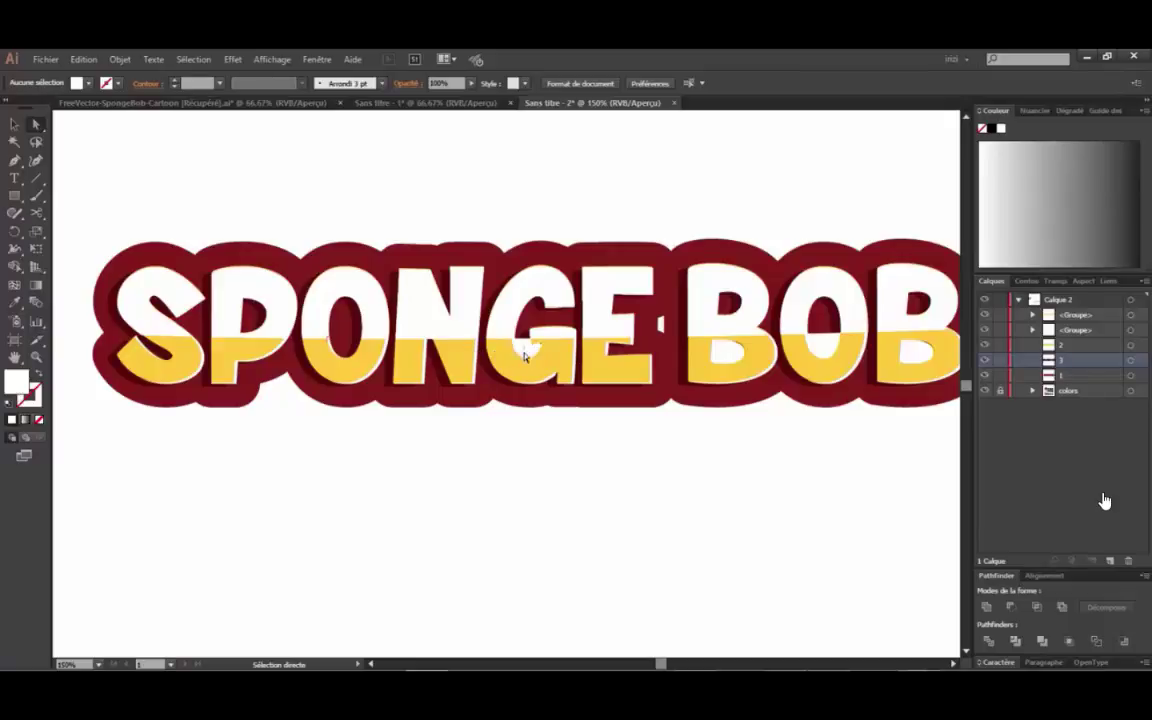
pyautogui.click(526, 353)
pyautogui.press('Delete')
pyautogui.click(554, 335)
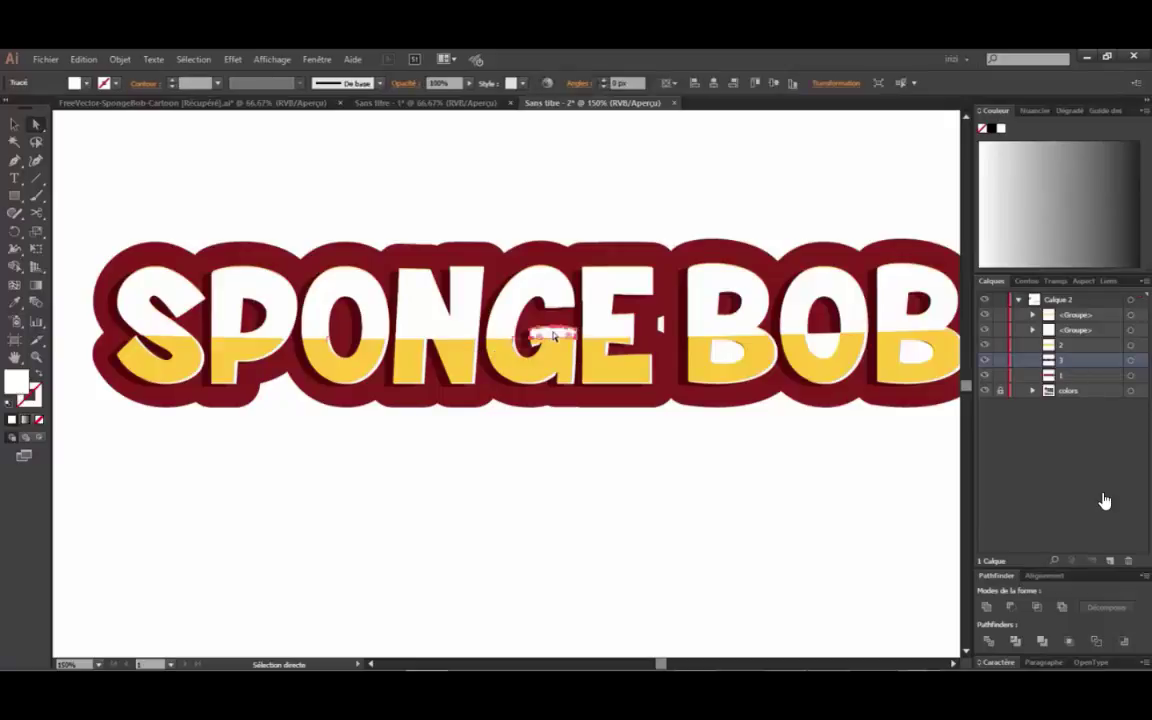
pyautogui.press('Delete')
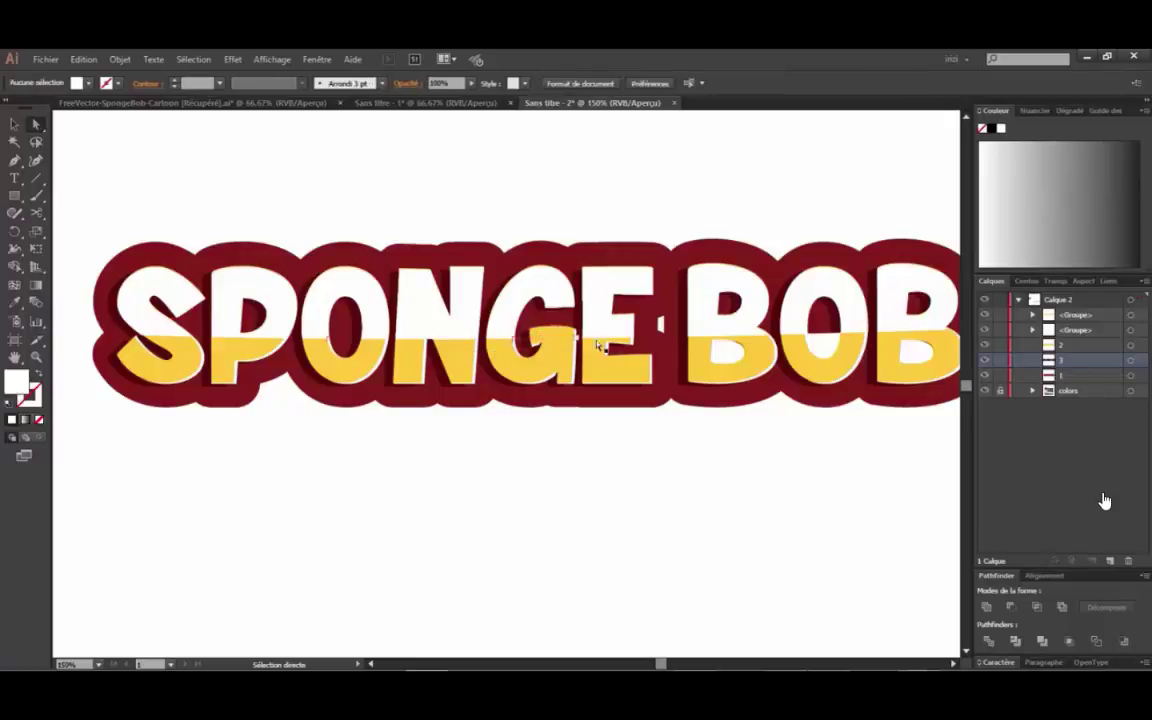
# - Delete the white overlay pieces in the lower inner openings of the three letters of BOB
pyautogui.click(727, 352)
pyautogui.press('Delete')
pyautogui.click(831, 347)
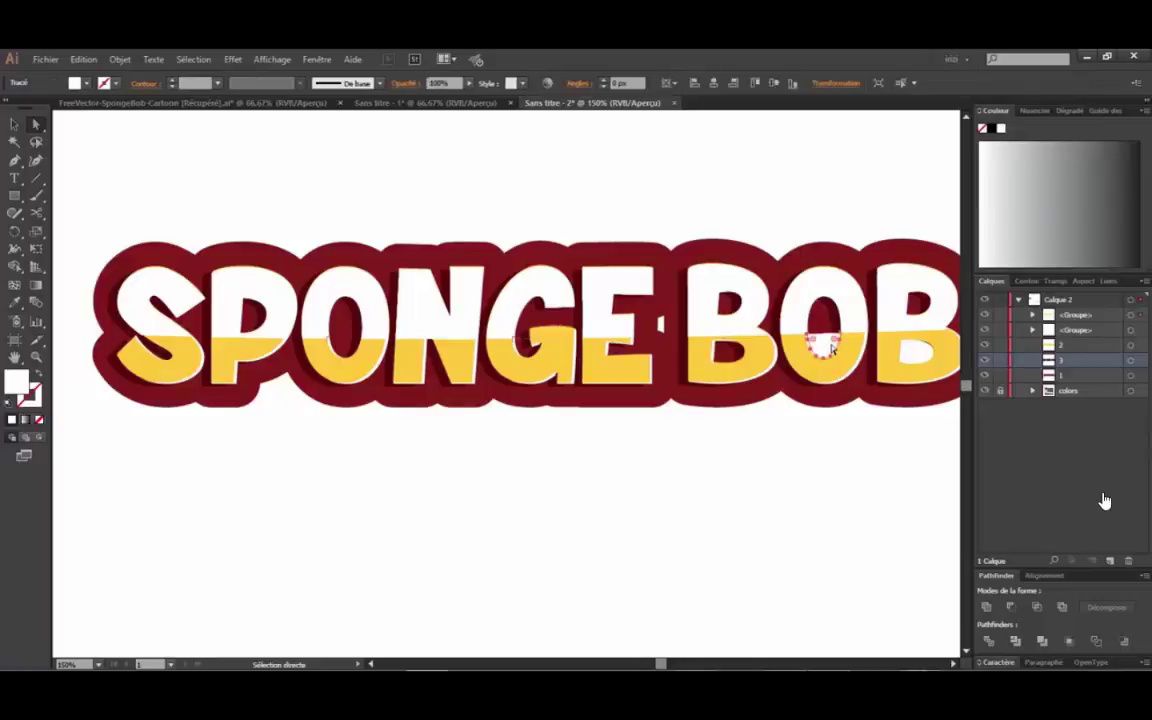
pyautogui.press('Delete')
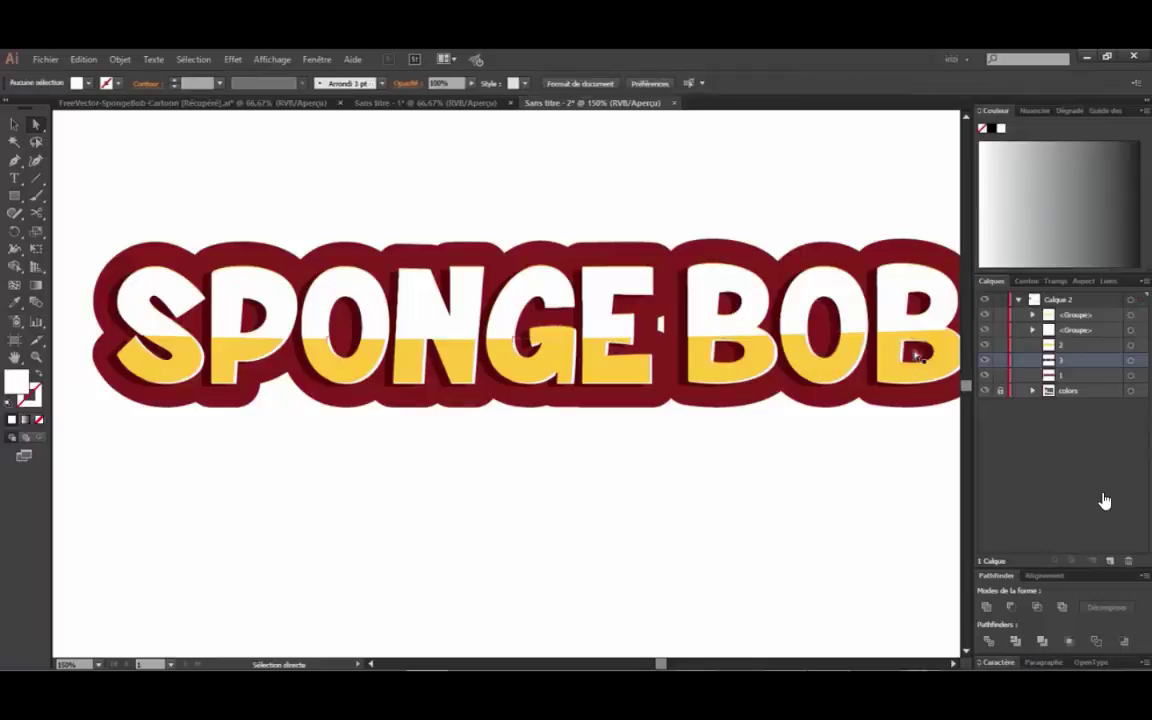
# - Delete the thin leftover white slivers along the dividing line in the G
pyautogui.hotkey('ctrl', '0')
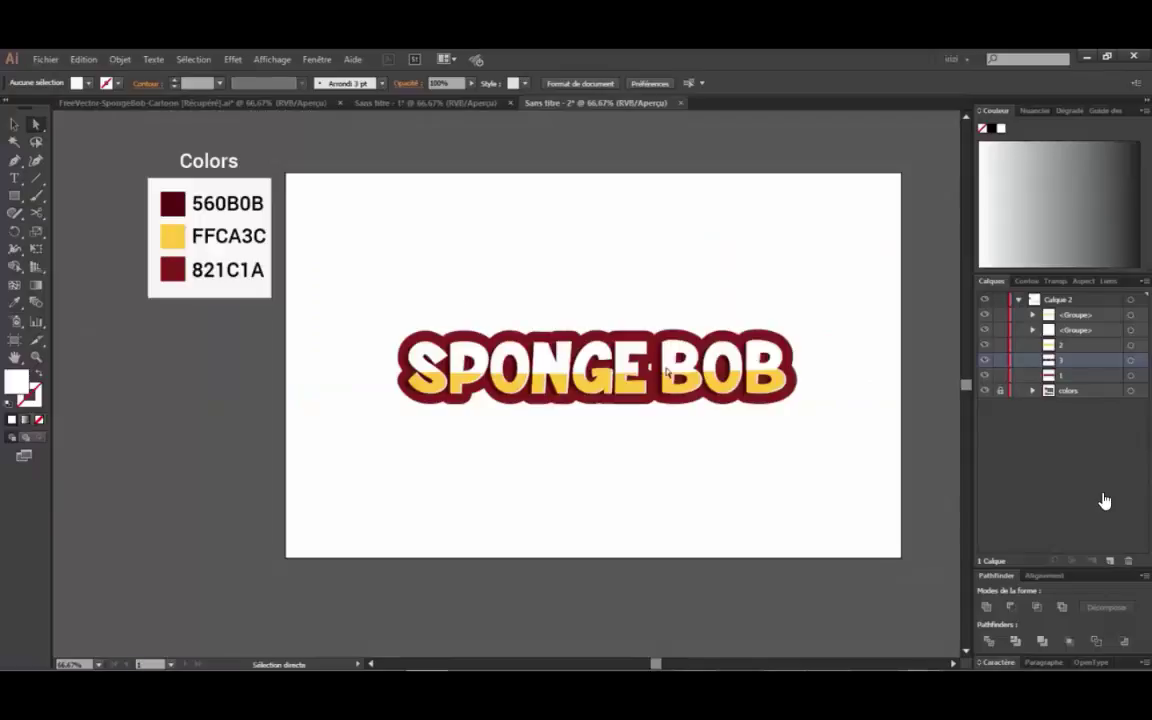
pyautogui.scroll(1, 667, 372)
pyautogui.scroll(2, 559, 385)
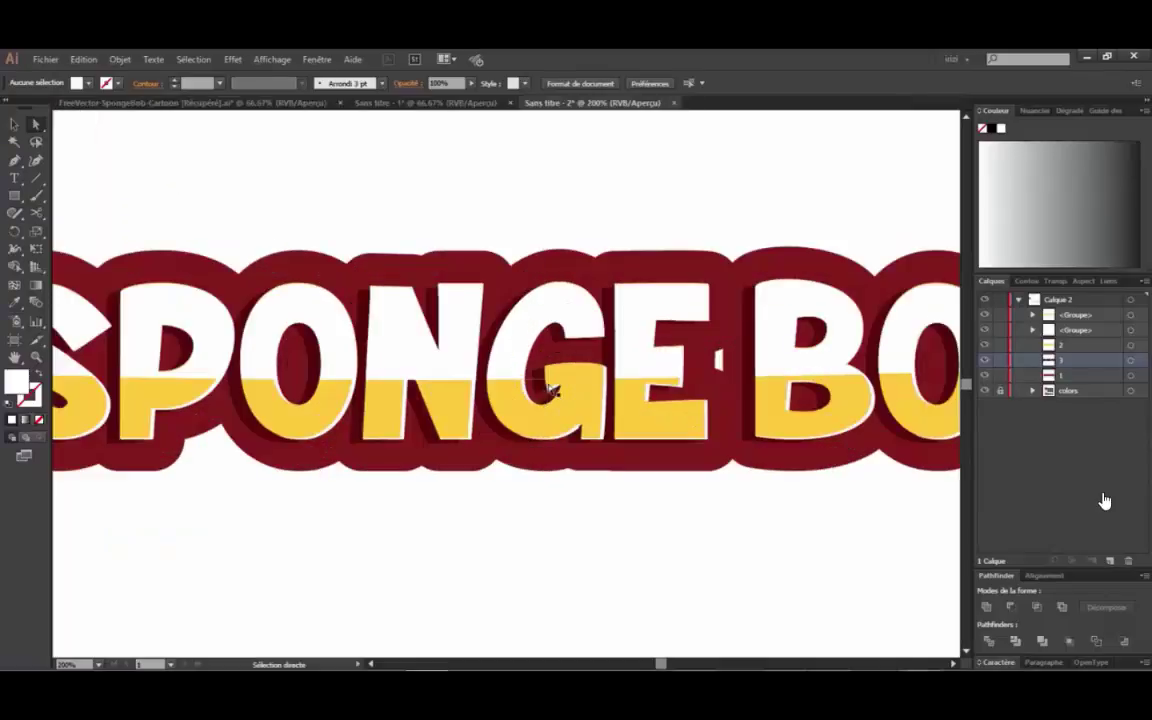
pyautogui.click(590, 379)
pyautogui.click(596, 380)
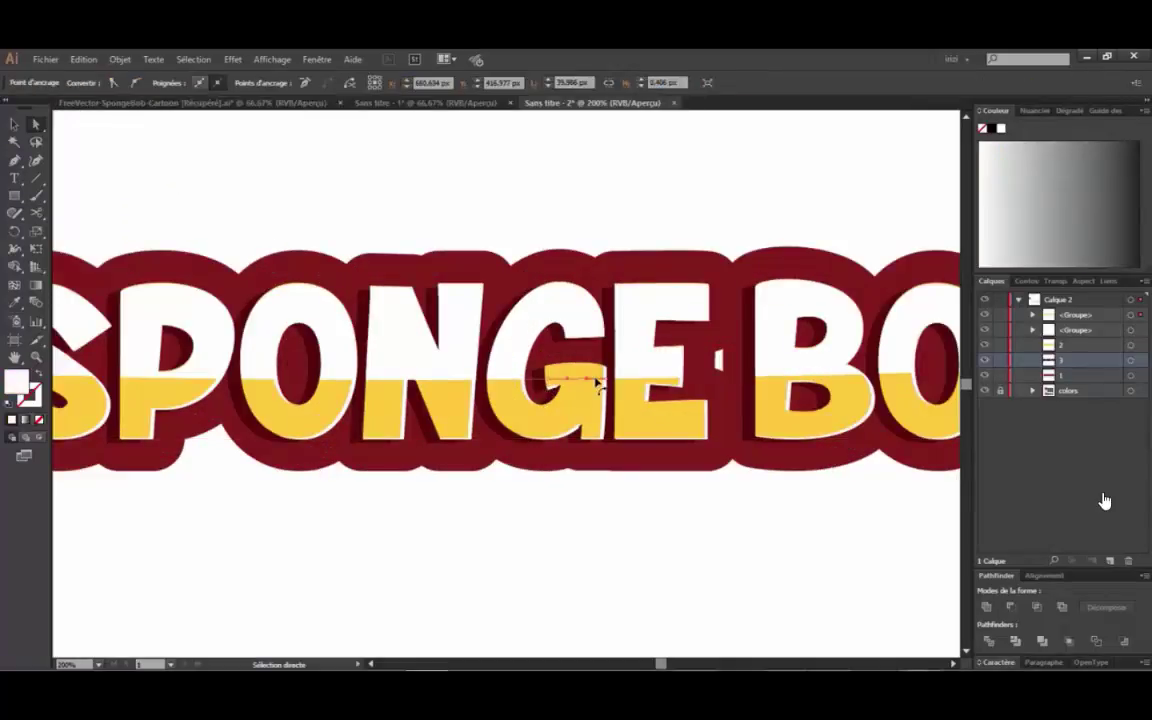
pyautogui.click(540, 379)
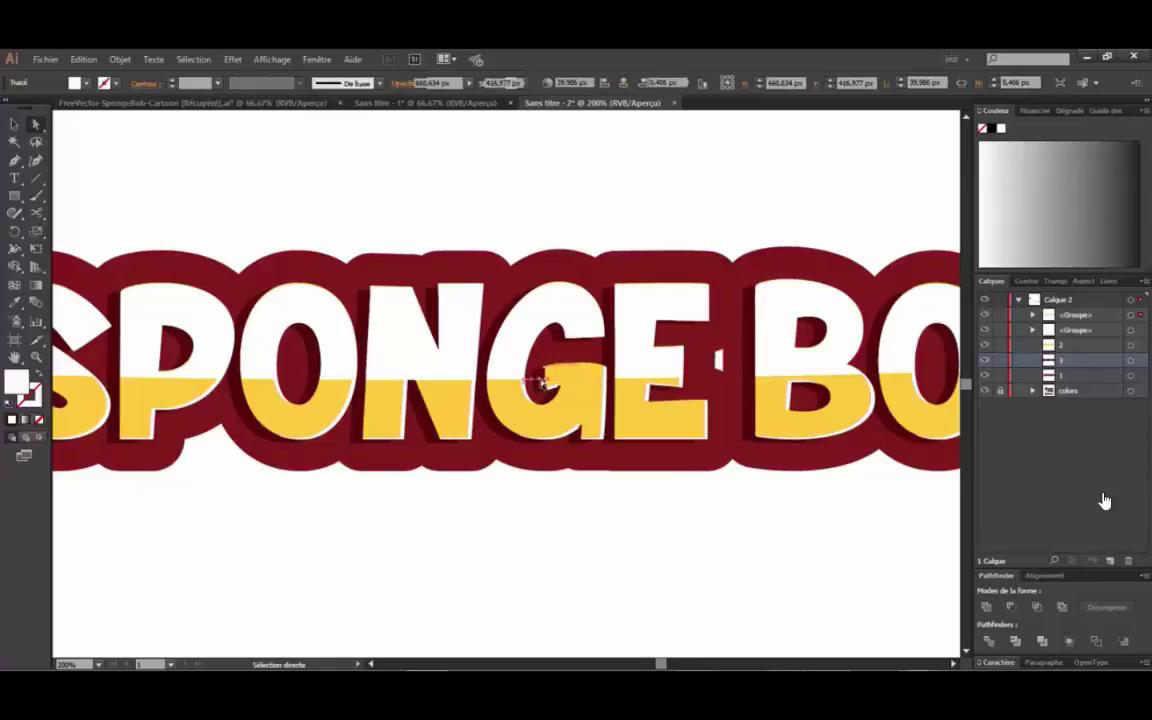
pyautogui.click(543, 380)
pyautogui.press('Delete')
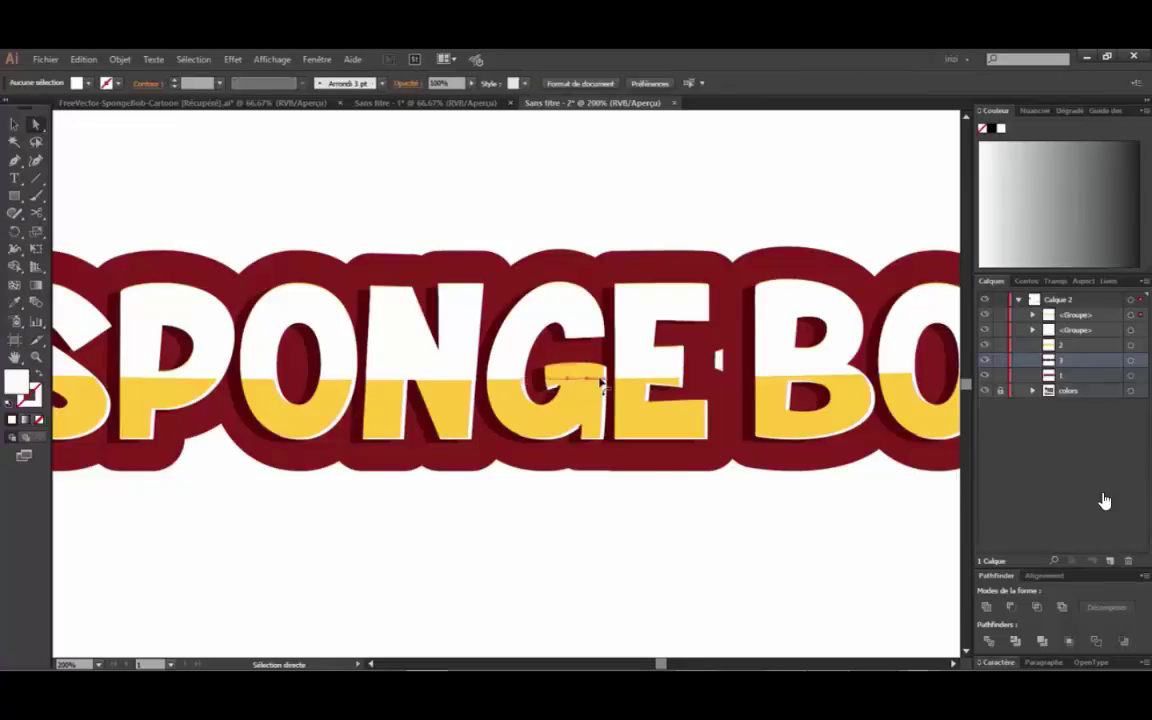
pyautogui.click(600, 380)
pyautogui.press('Delete')
pyautogui.hotkey('ctrl', 'shift', 'a')
pyautogui.scroll(-2, 602, 384)
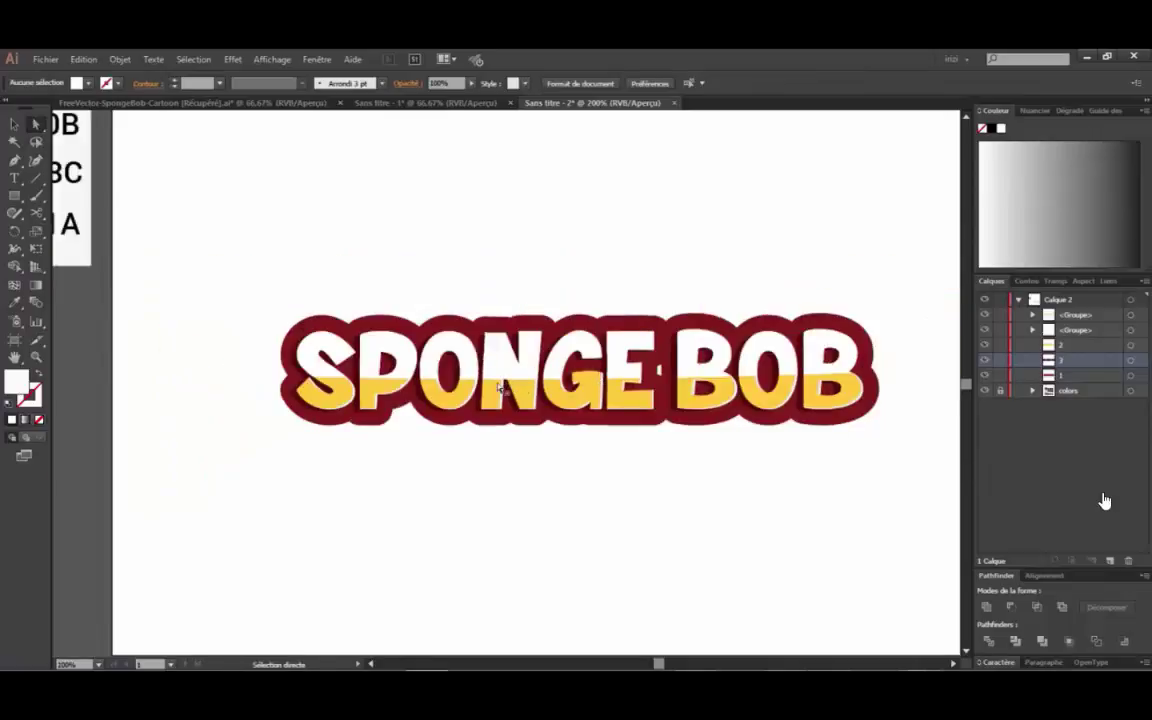
# - Delete the small leftover white piece in the lower gap of the N
pyautogui.scroll(2, 500, 378)
pyautogui.click(491, 376)
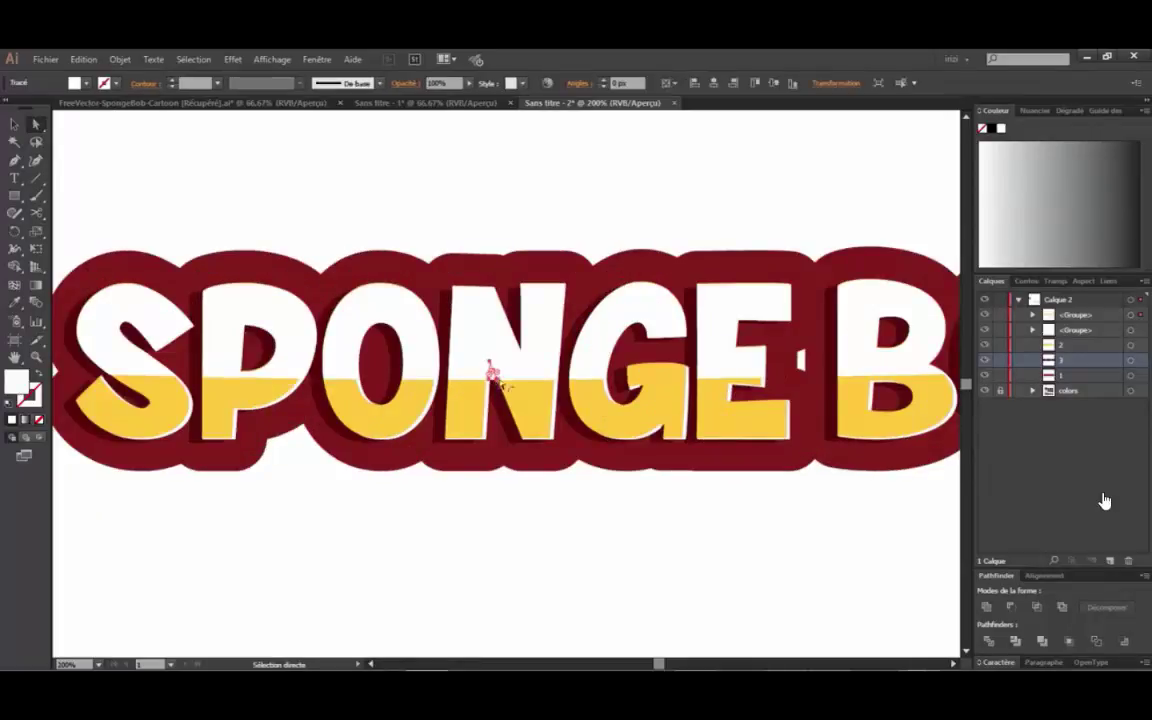
pyautogui.press('Delete')
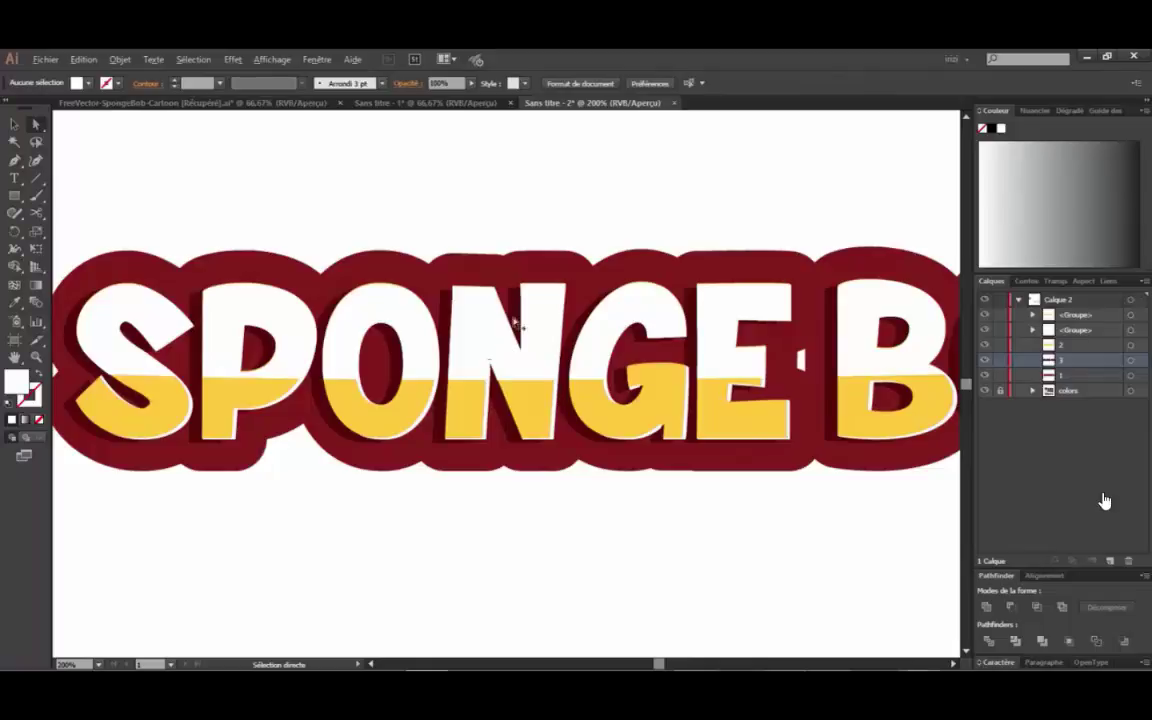
# - Apply a linear gradient fill to the white upper-half overlay group
pyautogui.hotkey('ctrl', '1')
pyautogui.scroll(1, 412, 326)
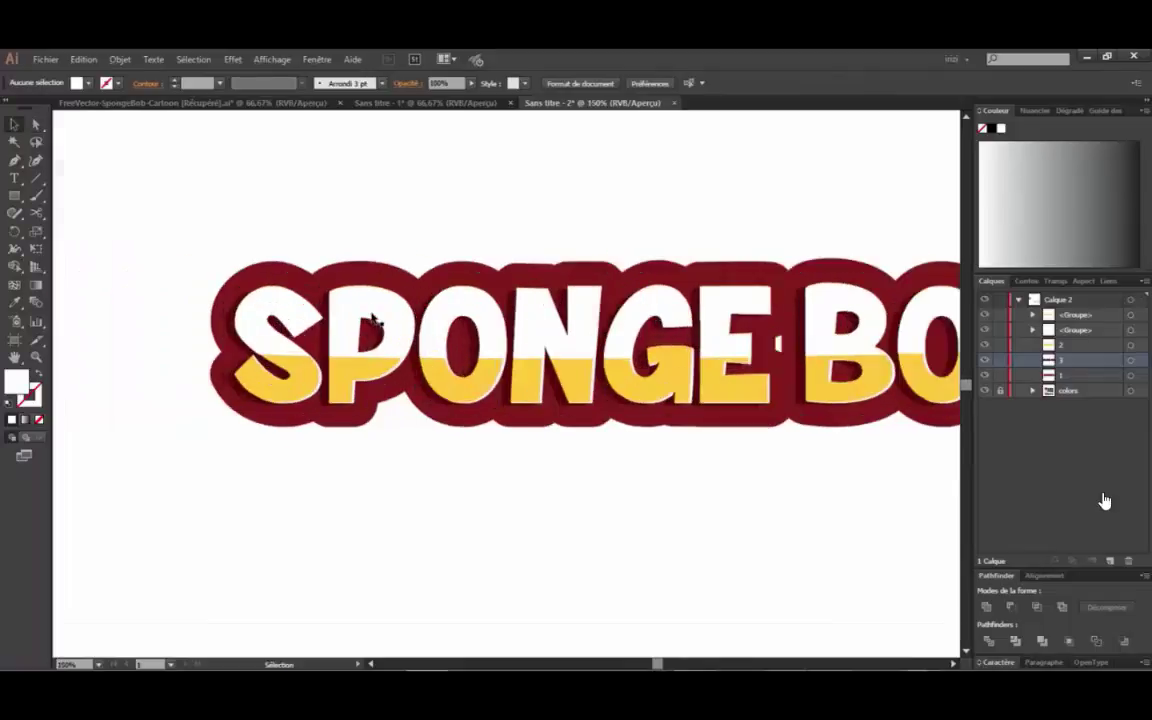
pyautogui.click(375, 304)
pyautogui.scroll(-1, 359, 394)
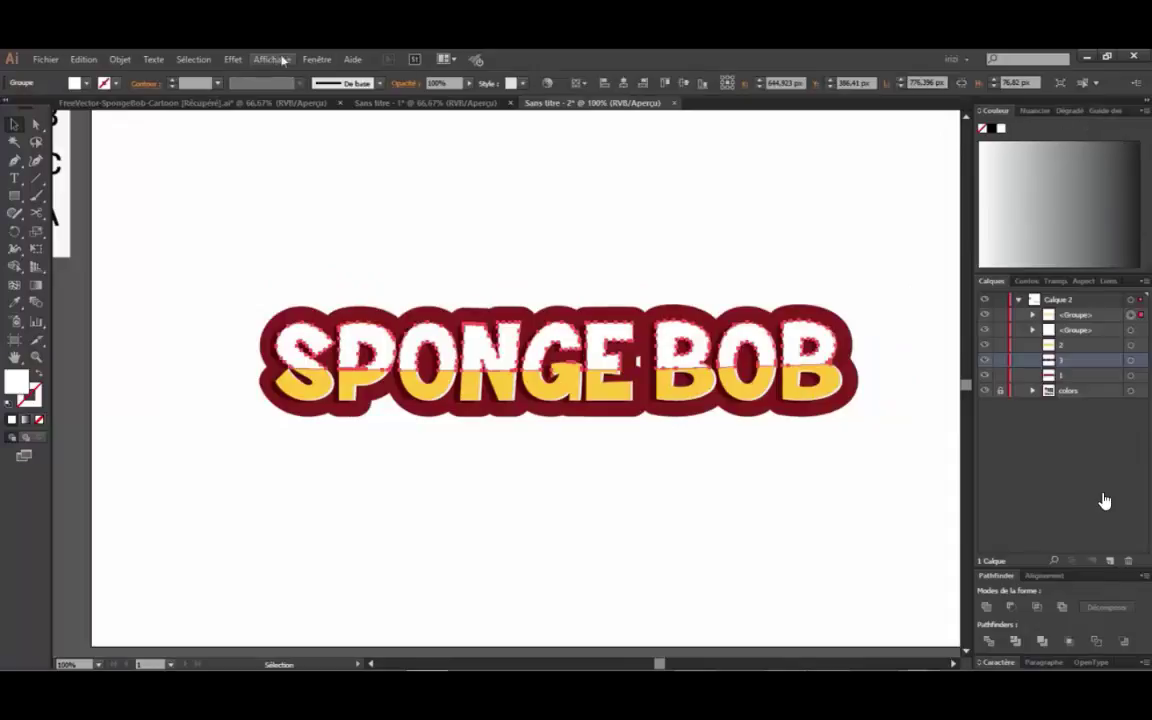
pyautogui.click(316, 59)
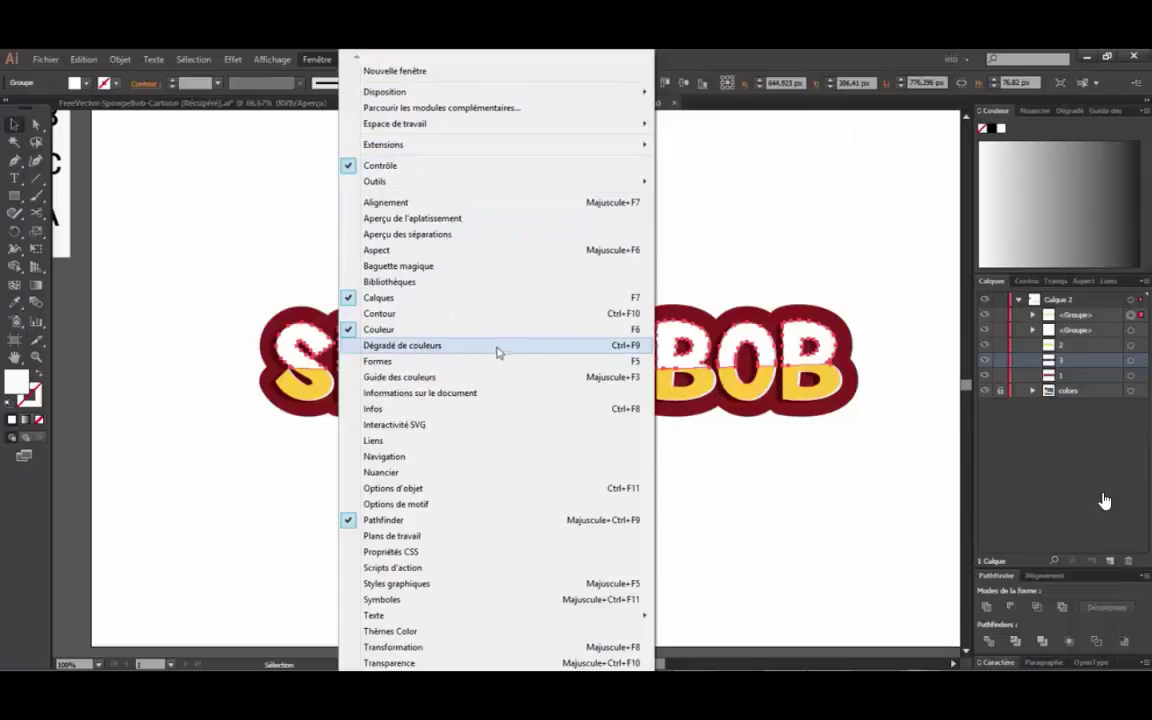
pyautogui.click(396, 346)
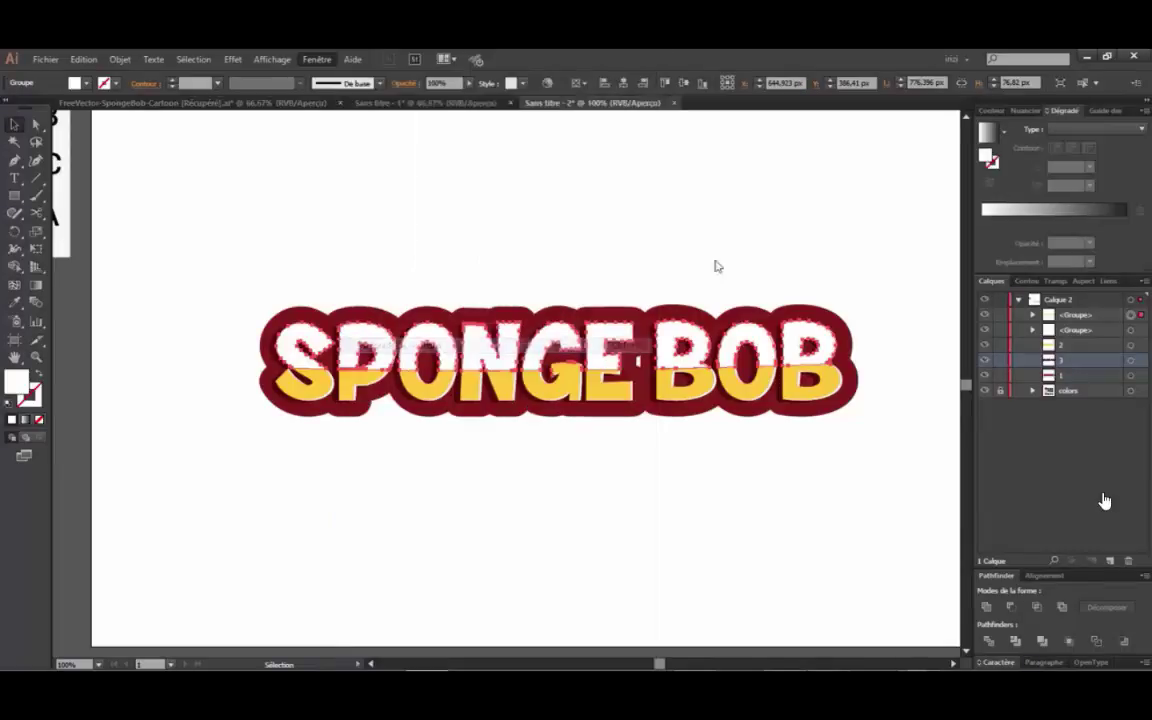
pyautogui.click(996, 212)
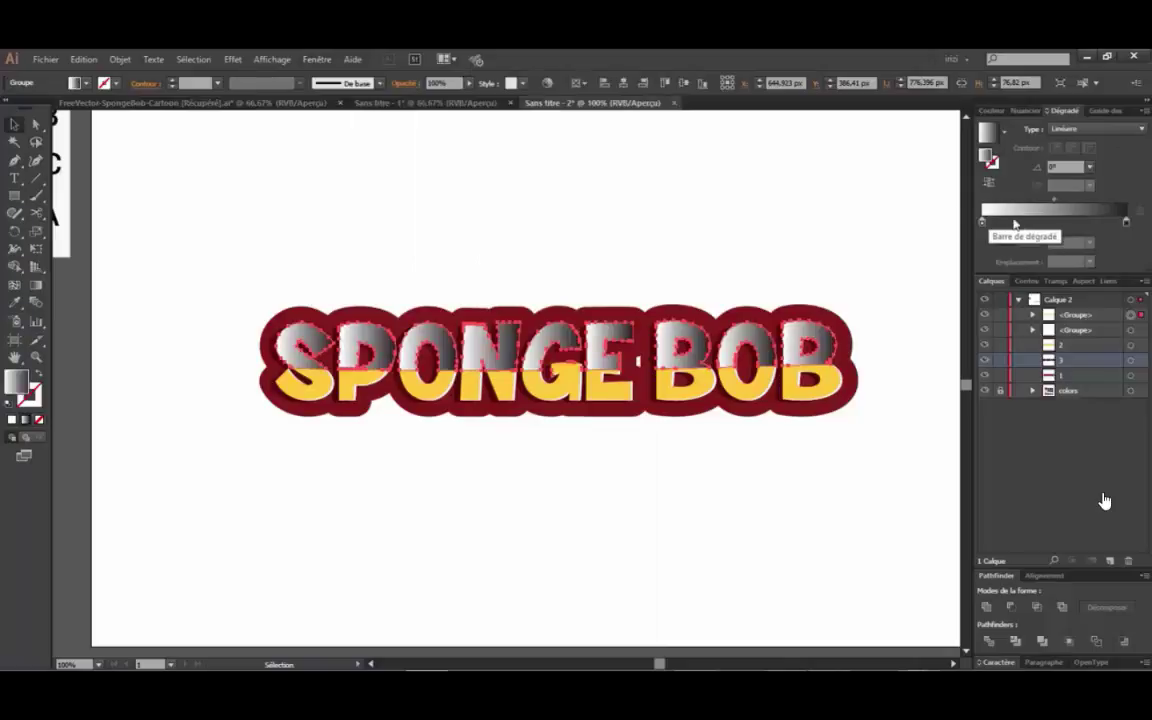
# - Set the overlay gradient's end stop to white at 0% opacity and run the gradient upward from below the lettering to above it
pyautogui.doubleClick(1127, 224)
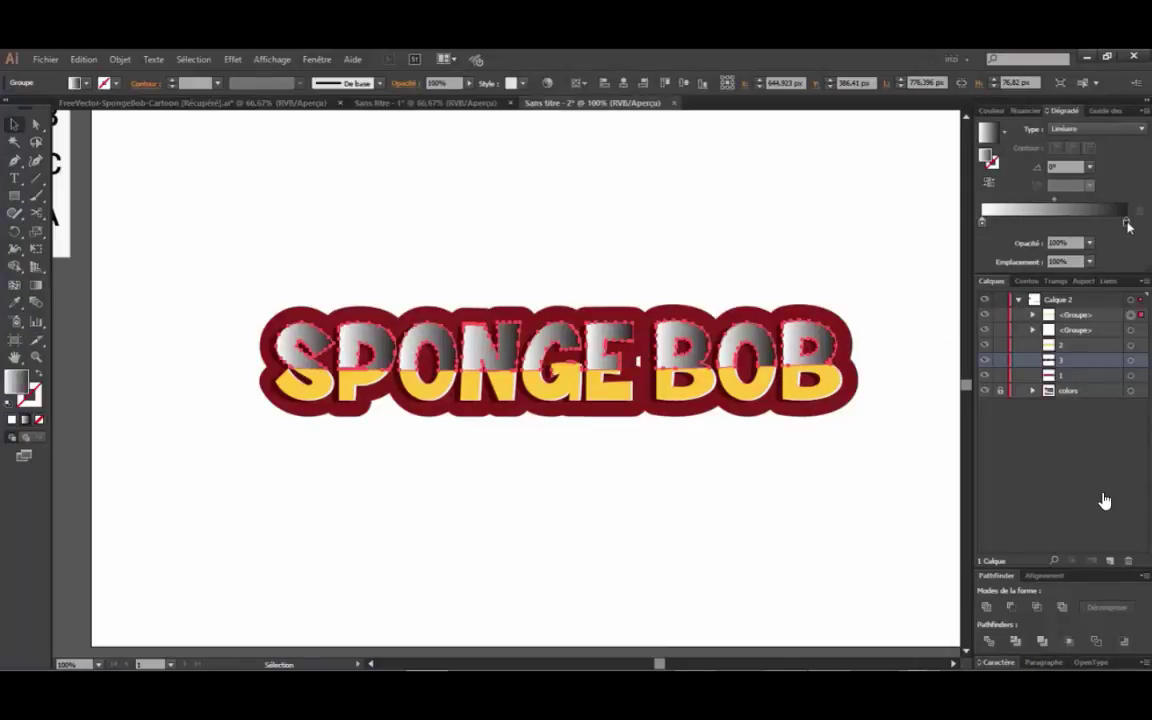
pyautogui.click(954, 268)
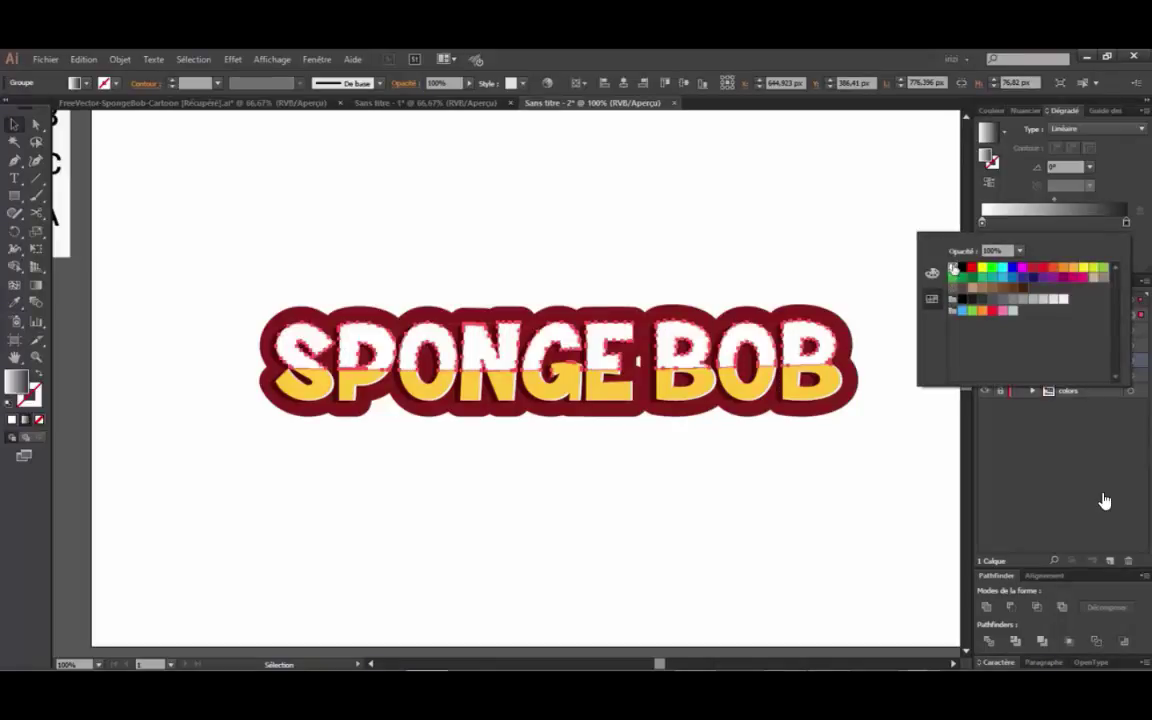
pyautogui.click(1131, 200)
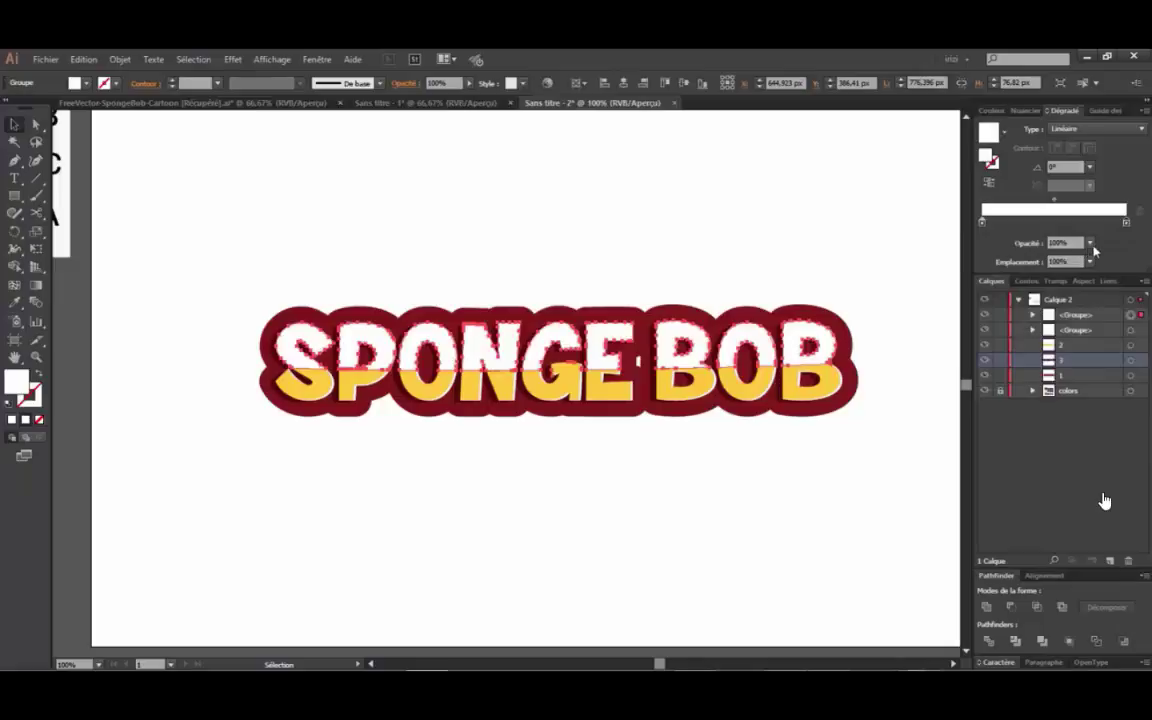
pyautogui.click(1091, 244)
pyautogui.click(1107, 261)
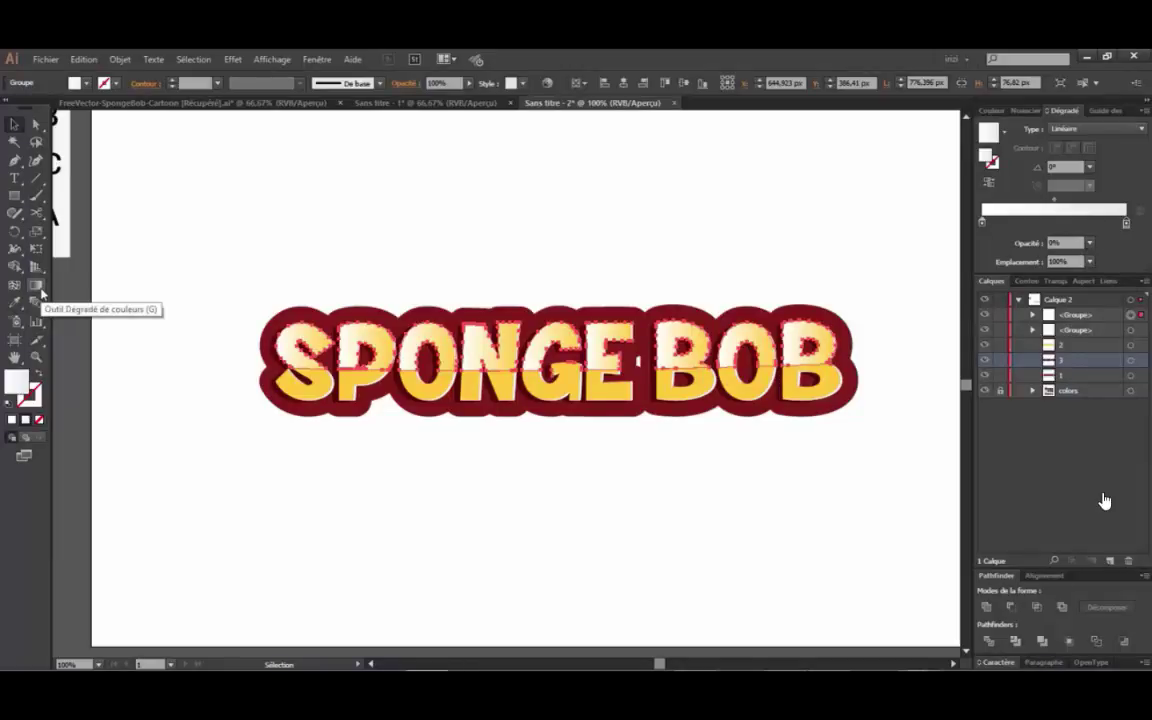
pyautogui.click(37, 288)
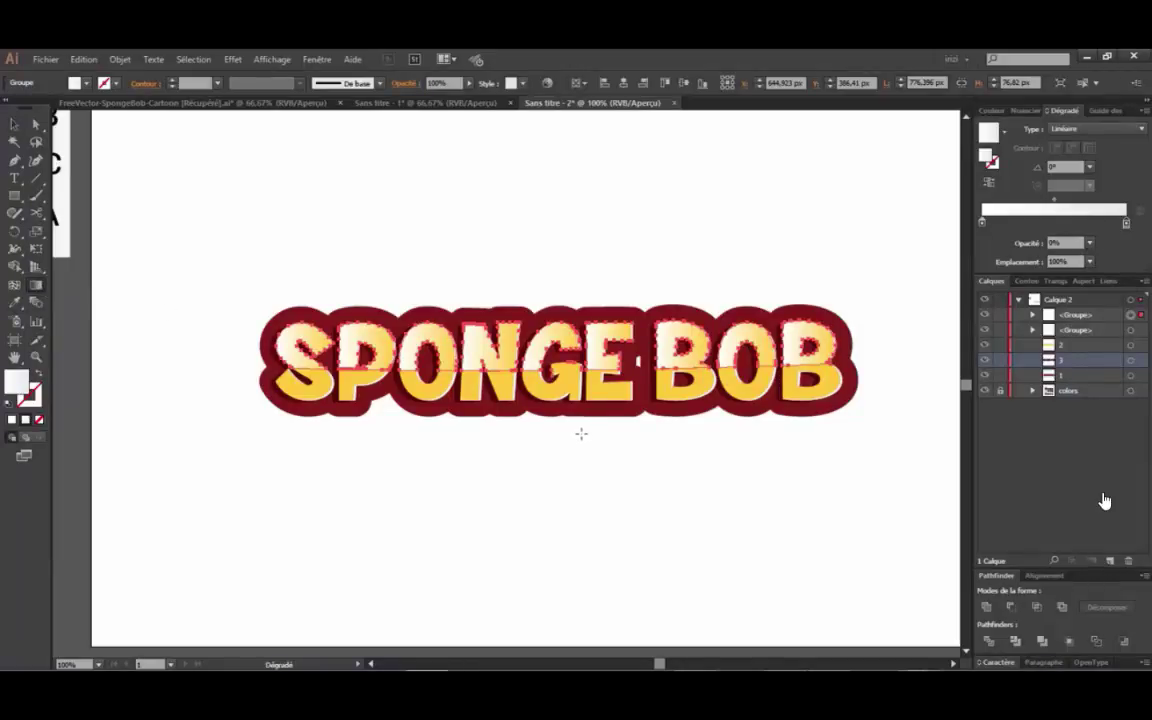
pyautogui.moveTo(580, 440); pyautogui.dragTo(578, 262)
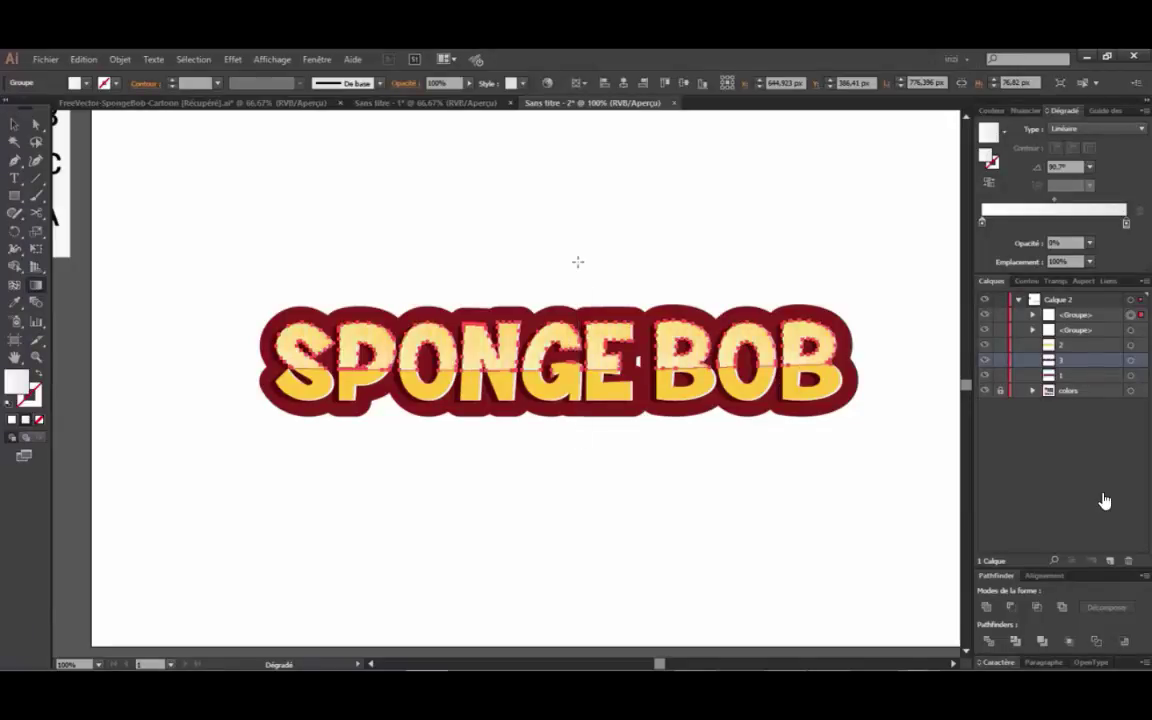
# - Redirect the white overlay's gradient to run downward from above the lettering to below it, and deselect the artwork
pyautogui.moveTo(577, 394); pyautogui.dragTo(577, 260)
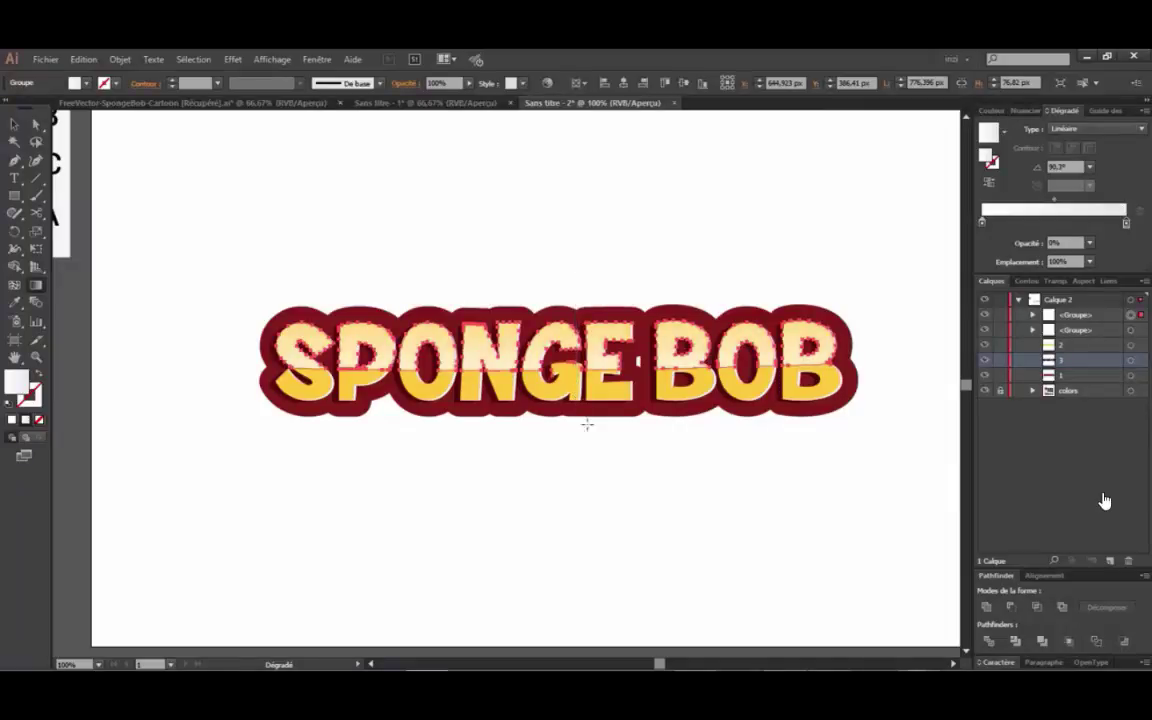
pyautogui.moveTo(589, 399)
pyautogui.mouseDown()
pyautogui.moveTo(586, 257)
pyautogui.moveTo(591, 398)
pyautogui.mouseUp()
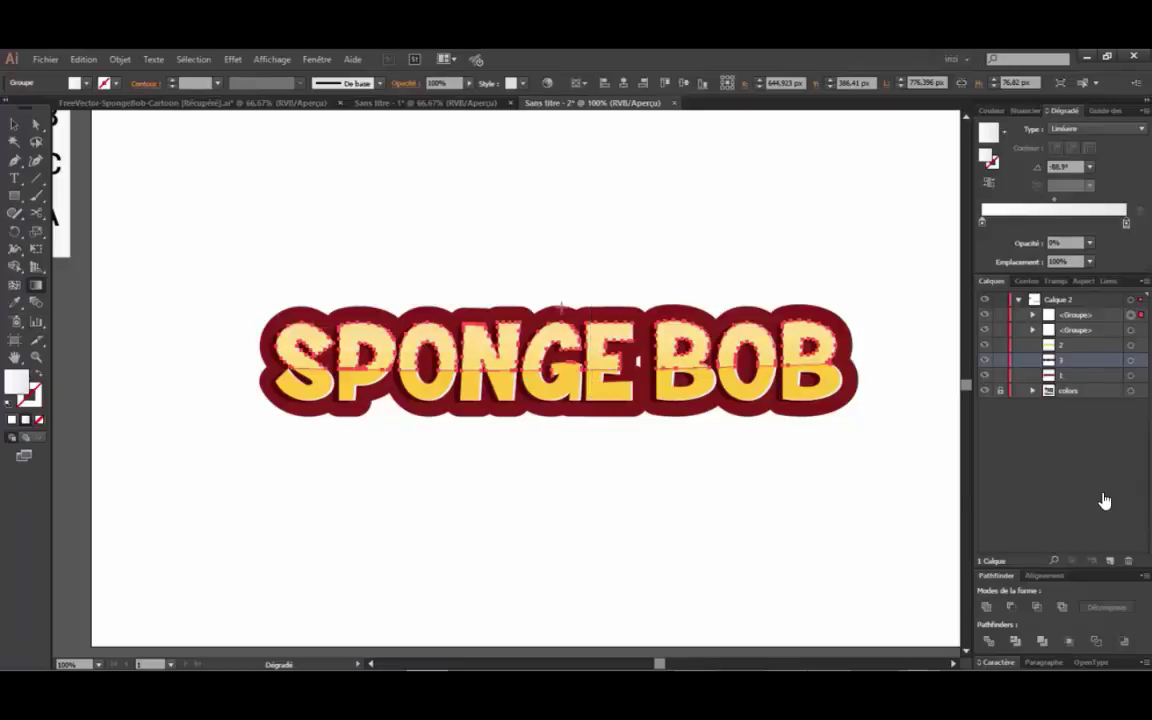
pyautogui.moveTo(600, 278); pyautogui.dragTo(604, 408)
pyautogui.click(35, 122)
pyautogui.click(183, 154)
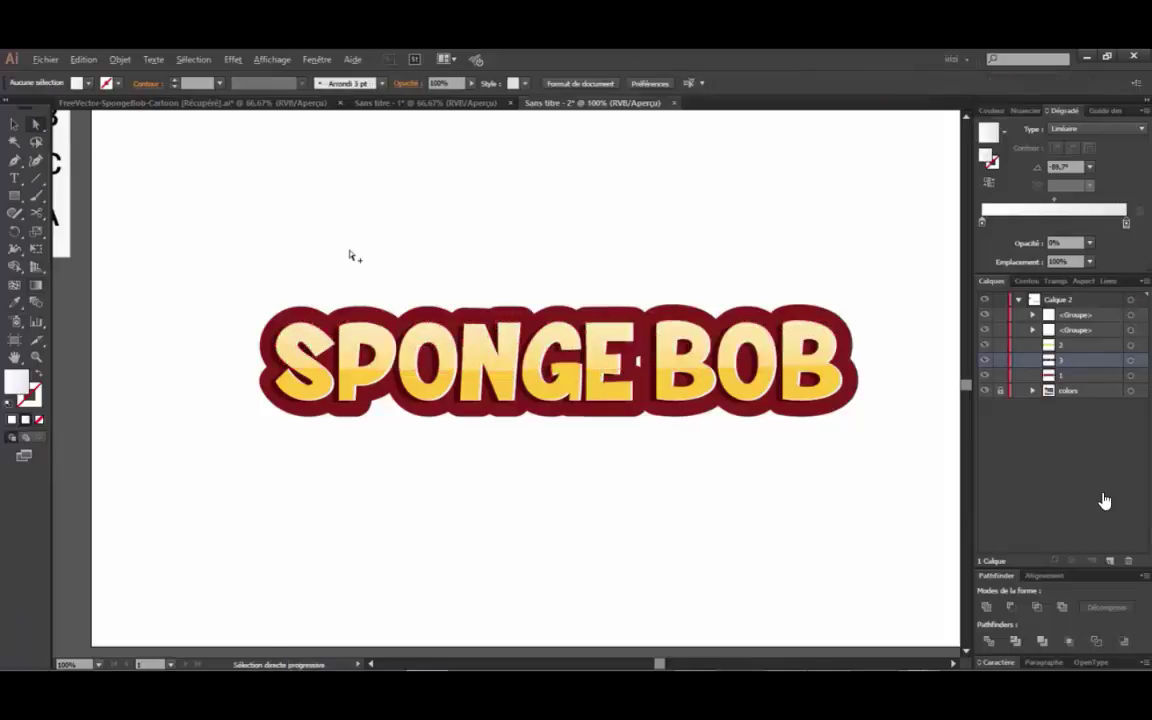
pyautogui.scroll(-1, 350, 251)
pyautogui.scroll(1, 372, 264)
pyautogui.scroll(-1, 372, 264)
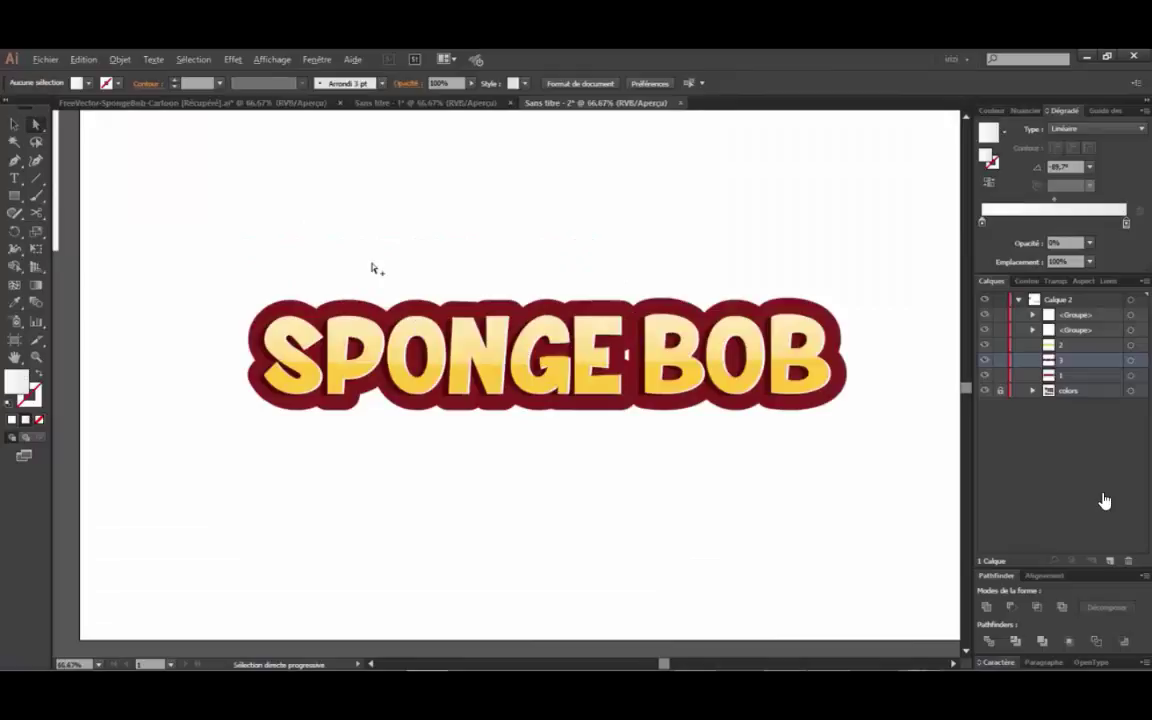
pyautogui.scroll(1, 367, 348)
pyautogui.scroll(1, 365, 352)
pyautogui.scroll(-1, 365, 352)
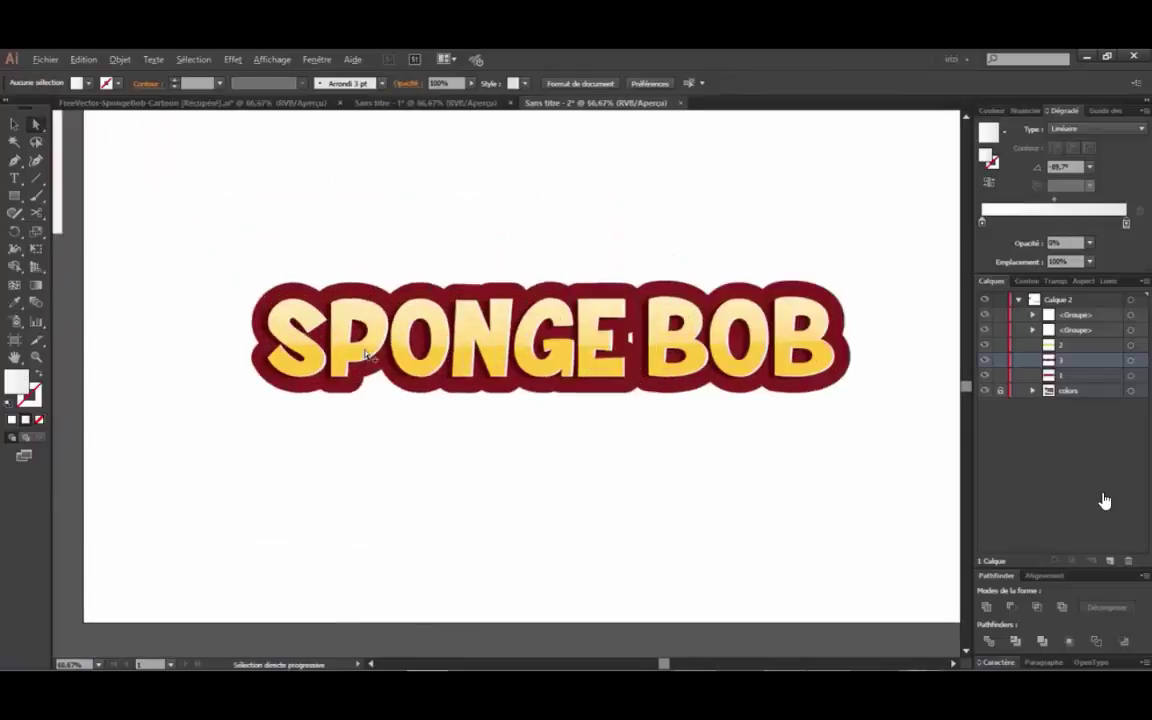
pyautogui.scroll(-1, 367, 355)
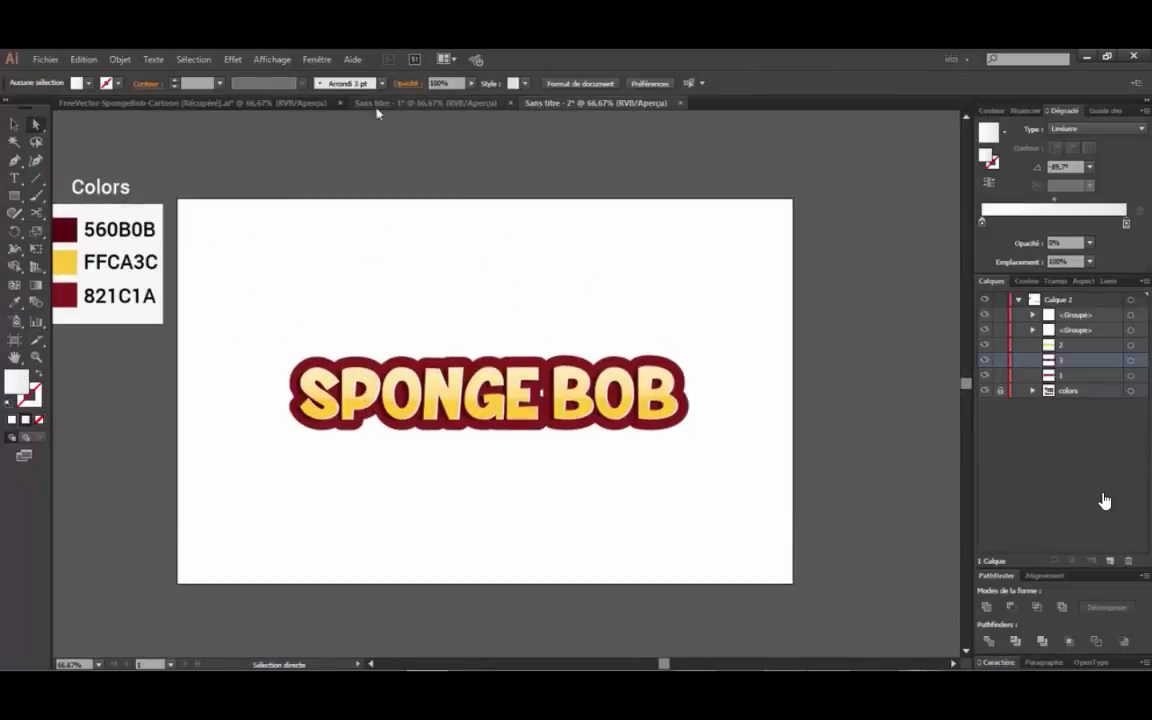
# - Copy the whole character group from the FreeVector-SpongeBob-Cartoon document into Sans titre - 2 and place it above the lettering
pyautogui.click(400, 104)
pyautogui.click(240, 104)
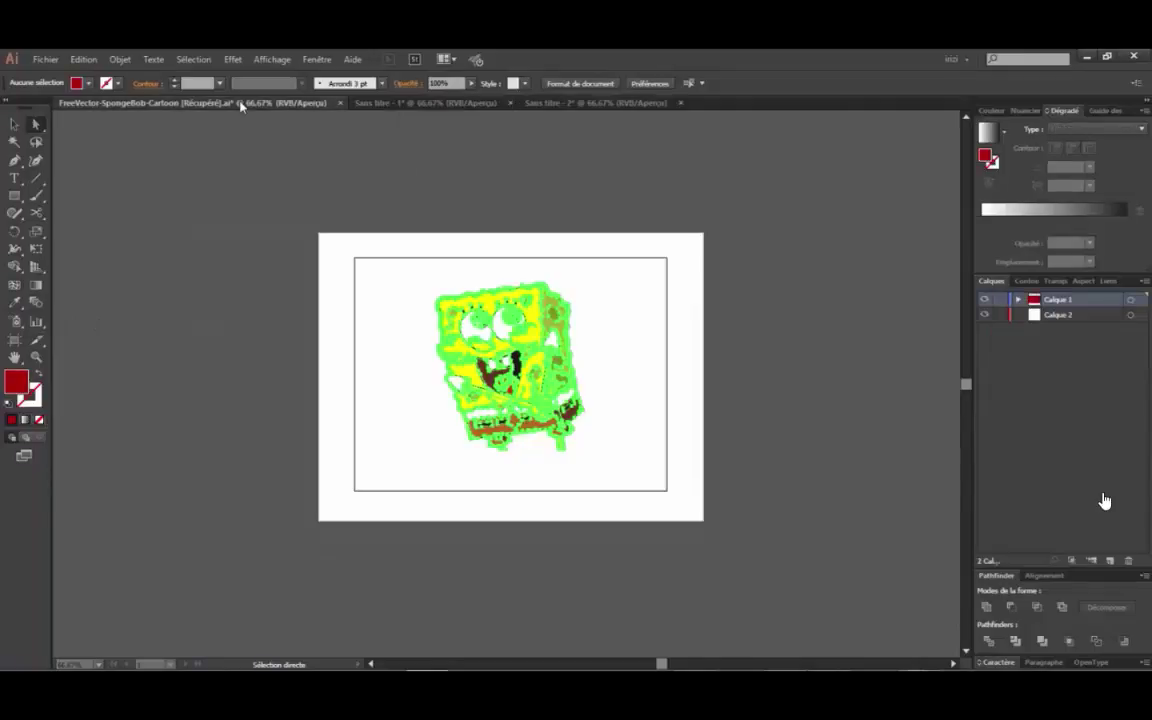
pyautogui.click(20, 124)
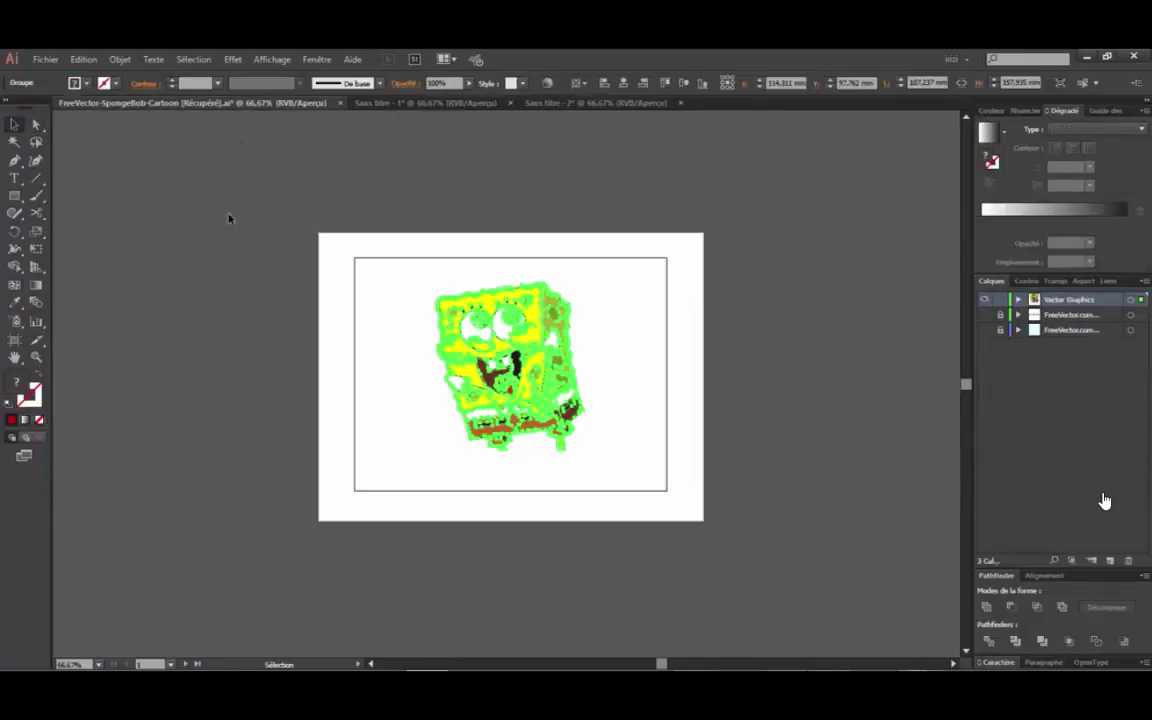
pyautogui.click(405, 290)
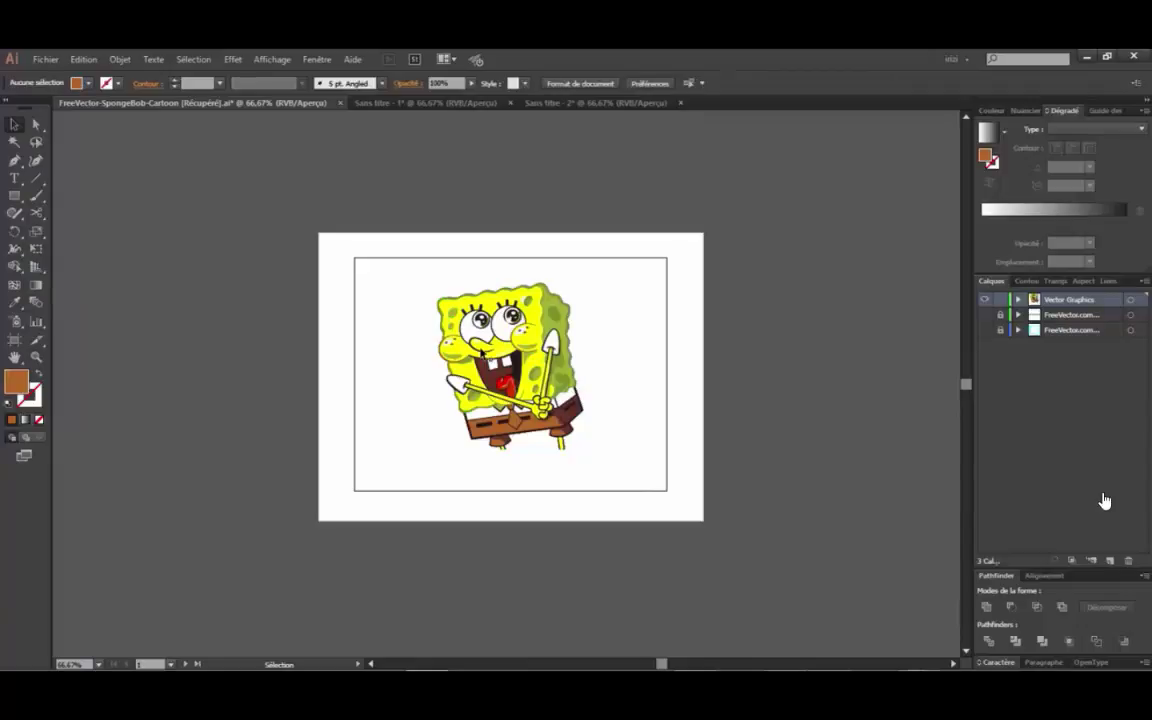
pyautogui.click(482, 352)
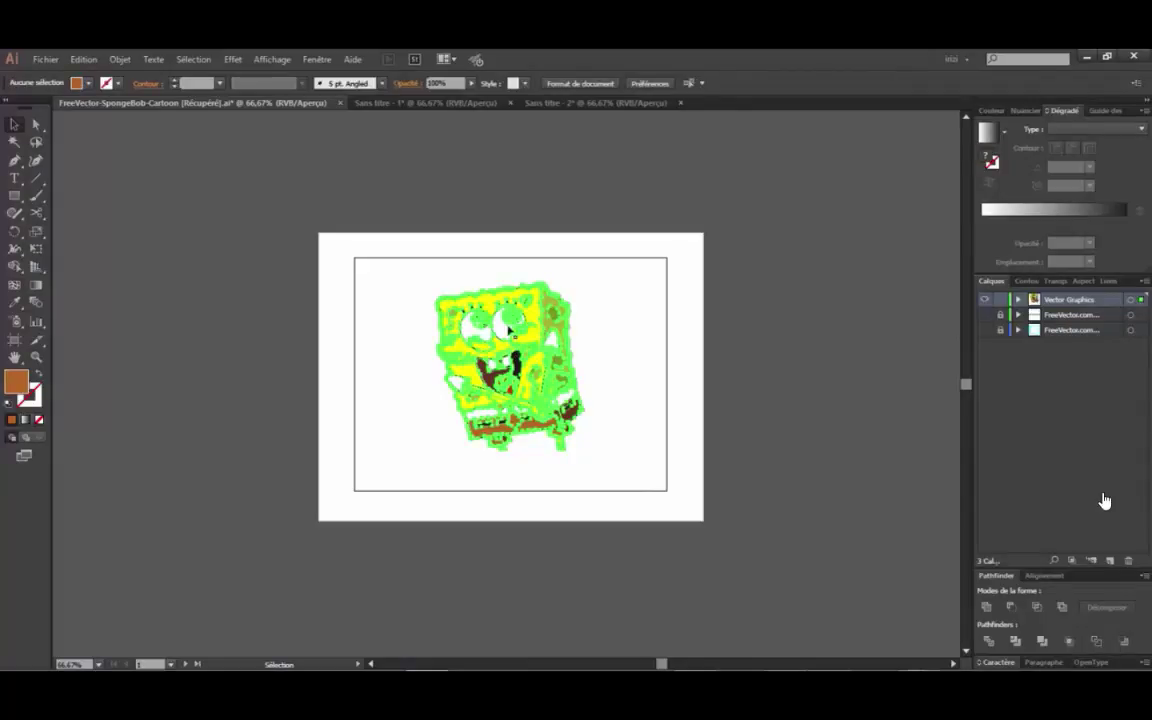
pyautogui.click(599, 283)
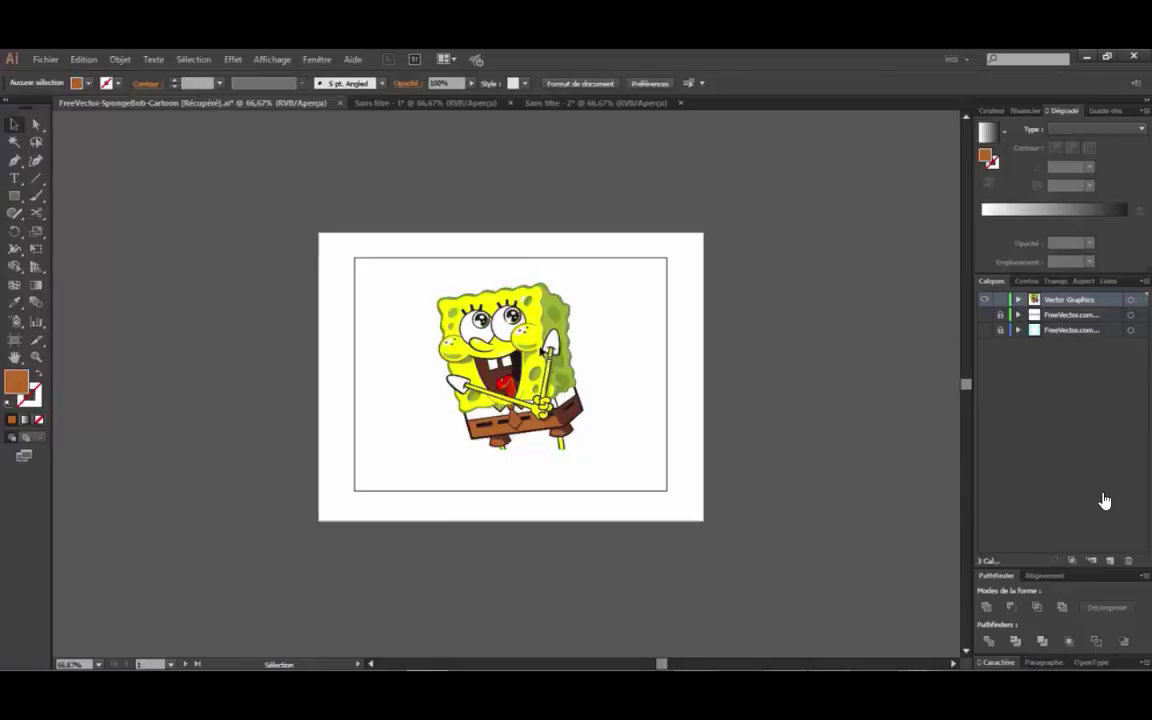
pyautogui.click(490, 318)
pyautogui.click(414, 322)
pyautogui.click(528, 372)
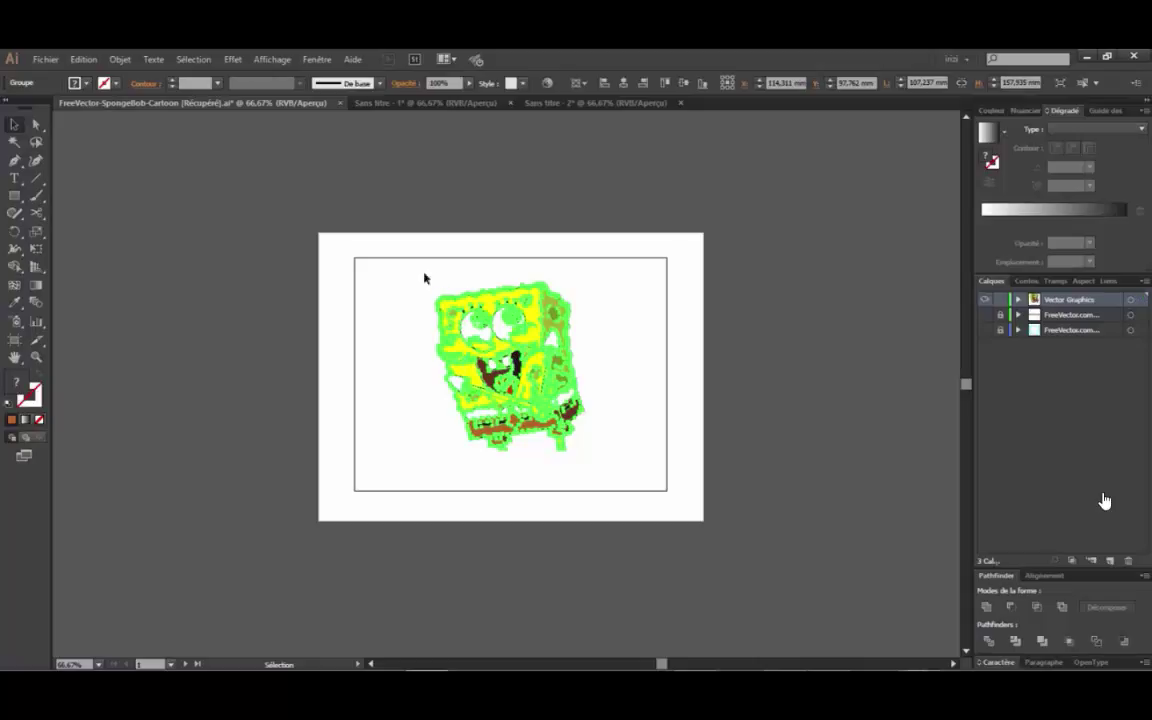
pyautogui.click(582, 290)
pyautogui.hotkey('ctrl', 'a')
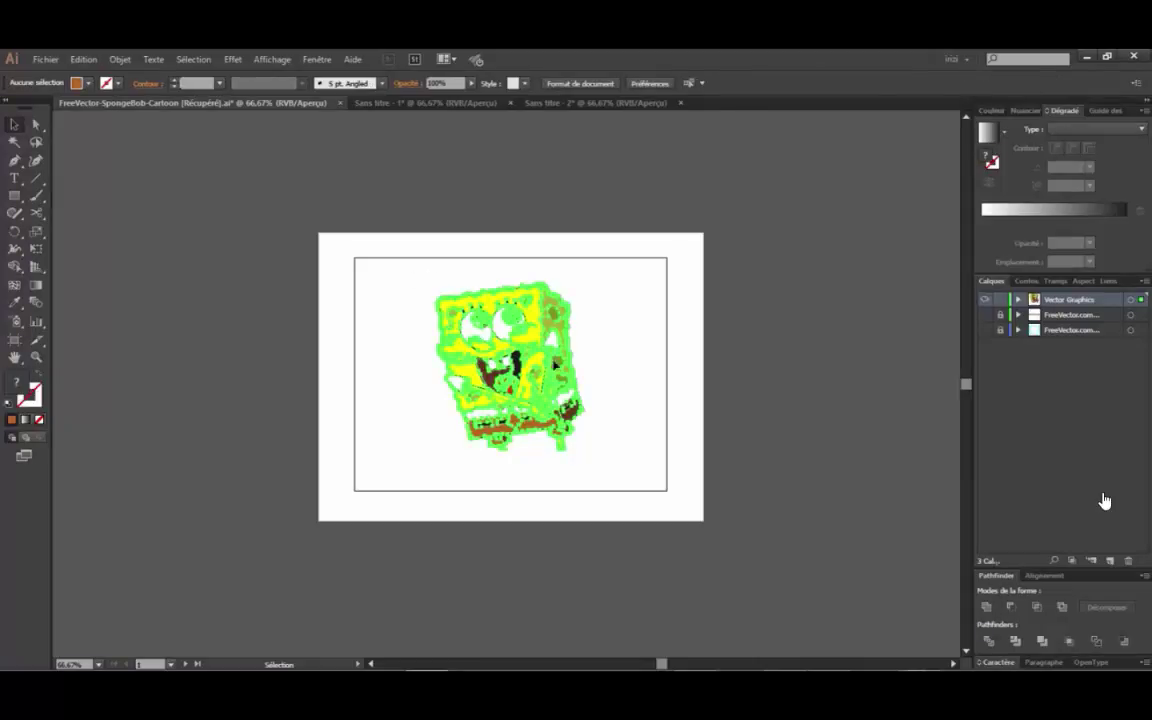
pyautogui.moveTo(568, 376); pyautogui.dragTo(527, 273)
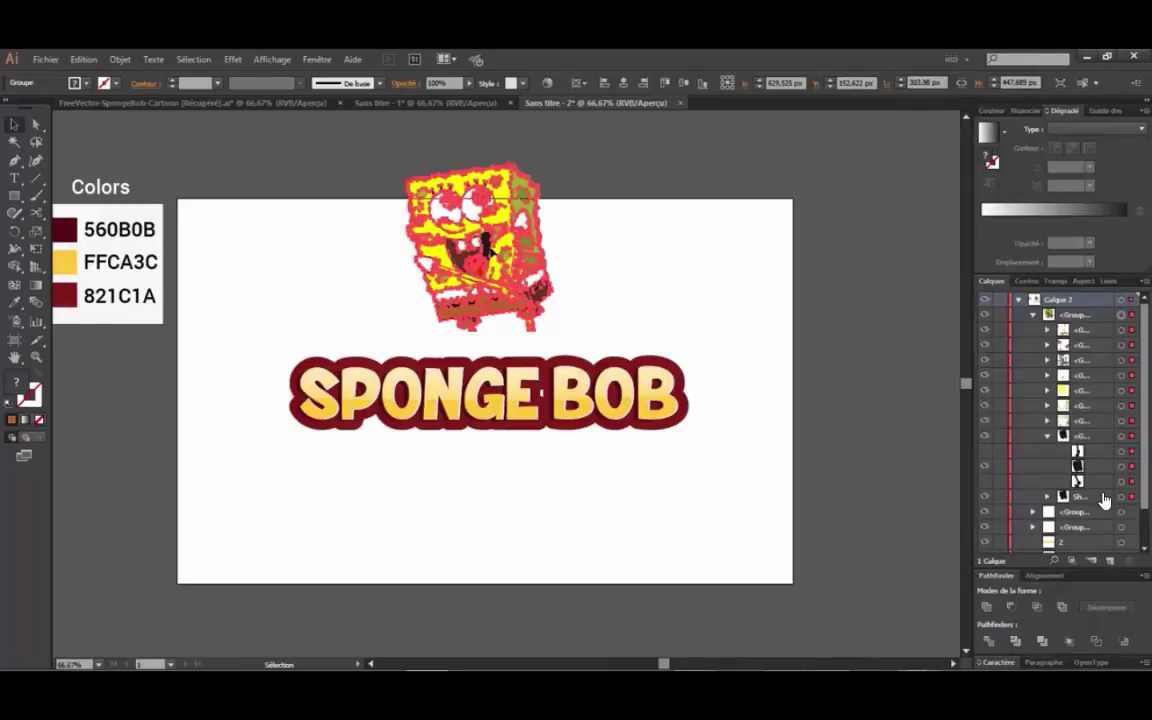
# - Send the character group to the back of the stacking order and move it down so its lower body sits behind the lettering
pyautogui.rightClick(487, 248)
pyautogui.click(419, 207)
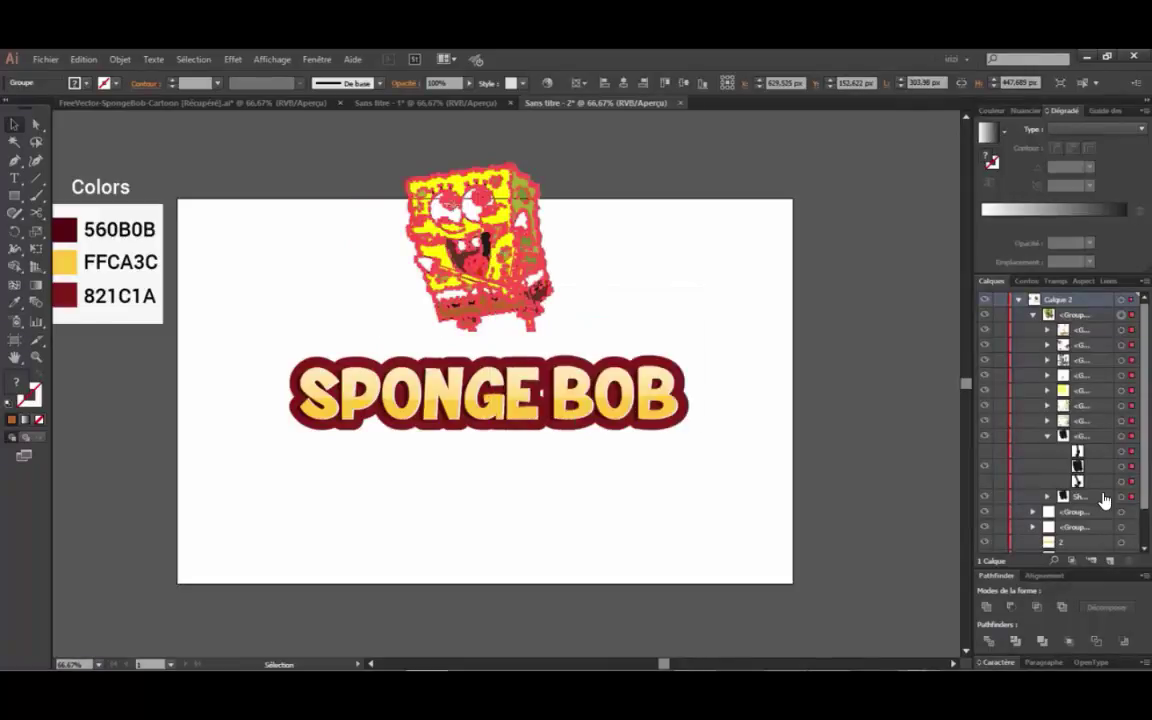
pyautogui.rightClick(454, 217)
pyautogui.rightClick(440, 226)
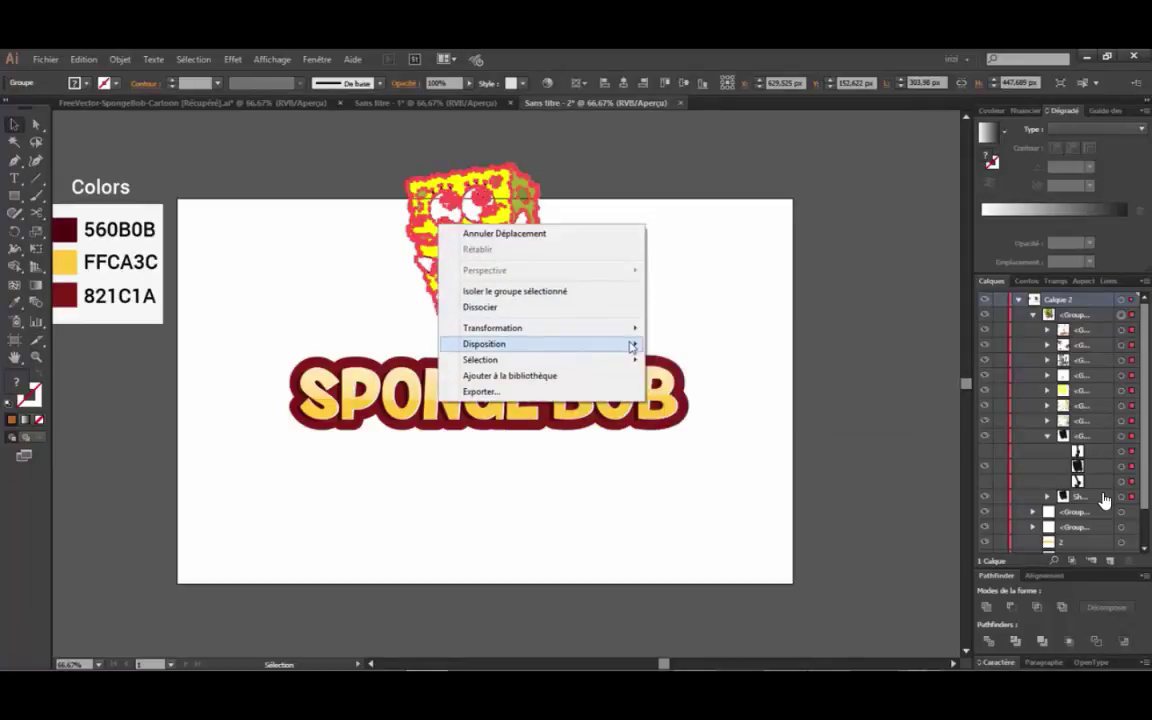
pyautogui.moveTo(633, 345)
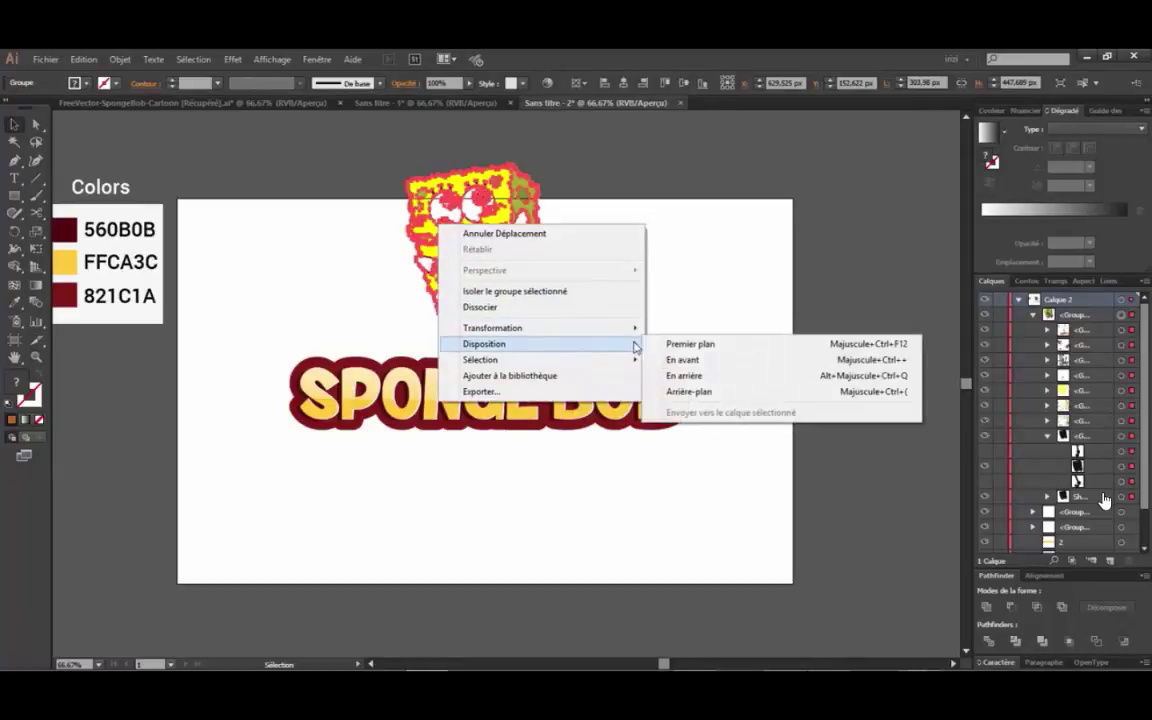
pyautogui.click(700, 392)
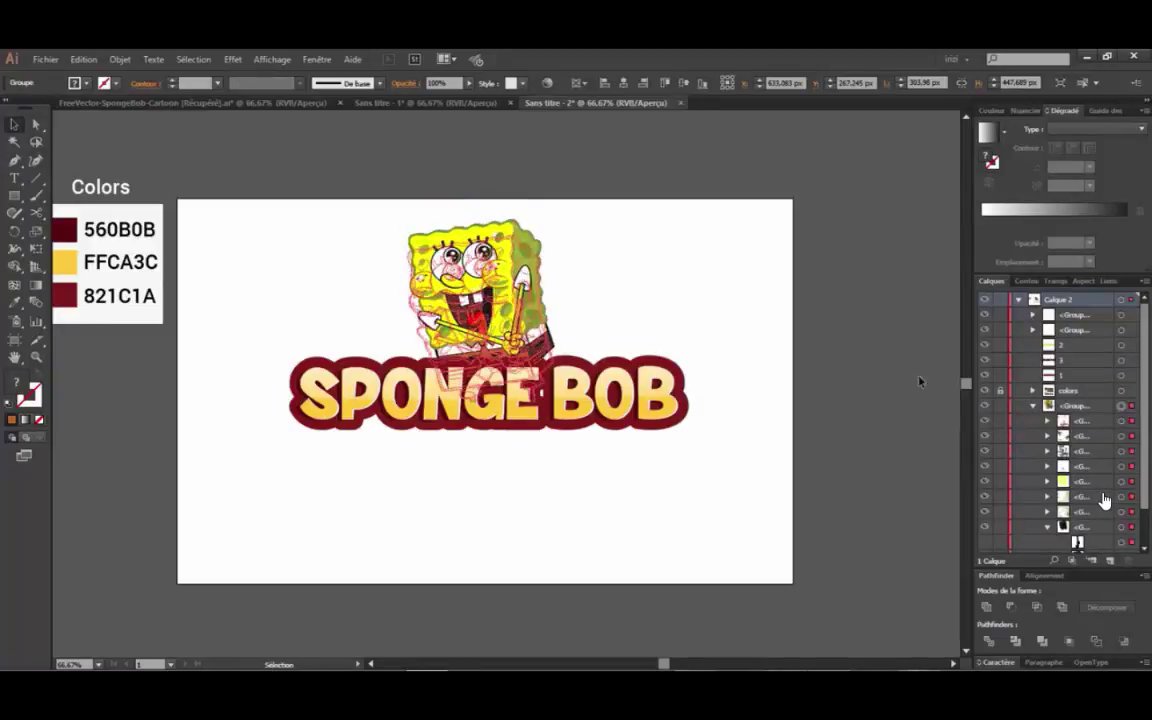
pyautogui.moveTo(487, 316); pyautogui.dragTo(486, 303)
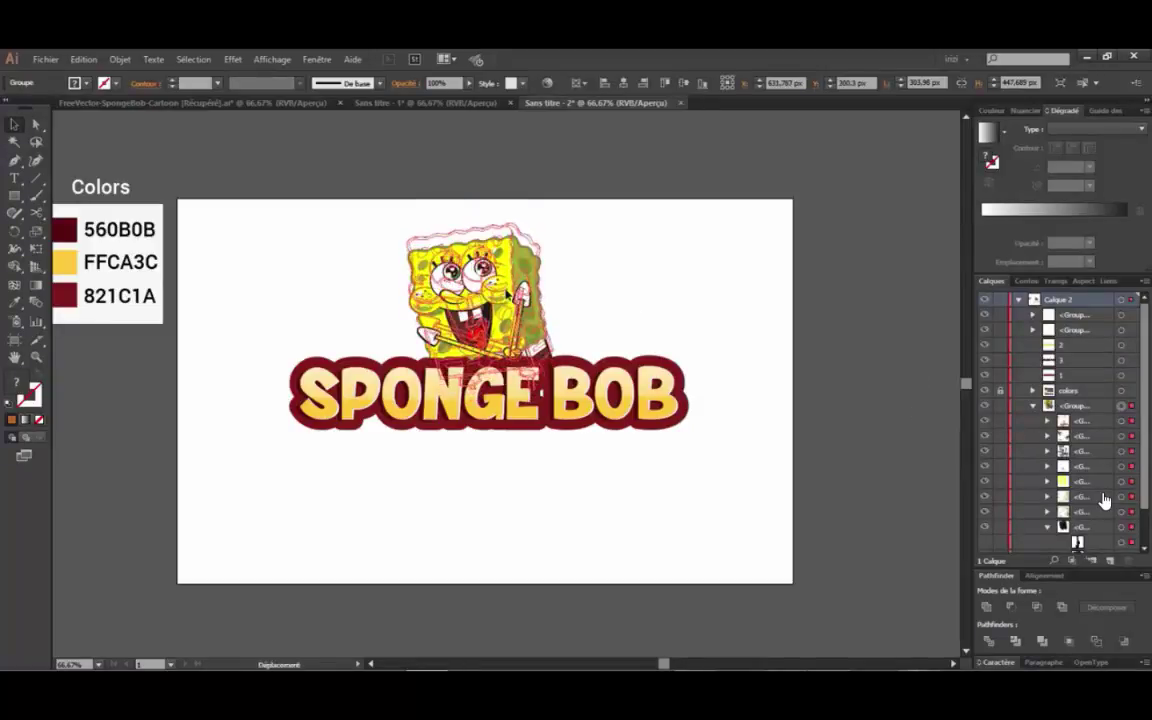
pyautogui.click(584, 268)
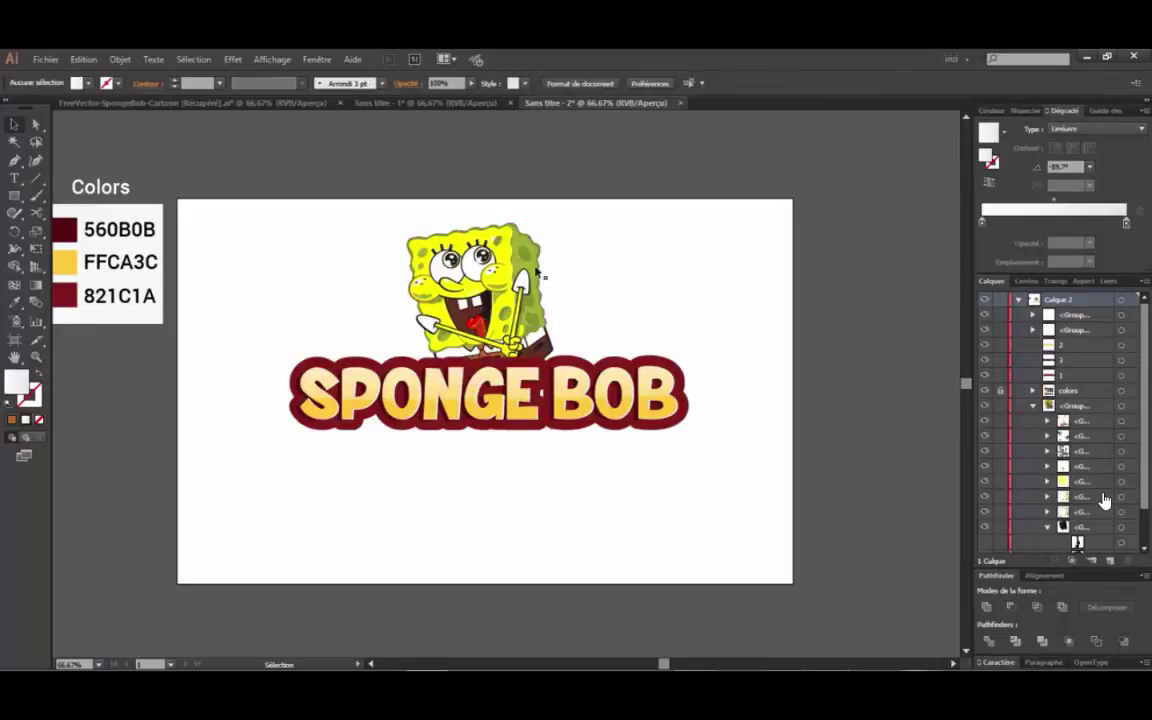
# - Fine-tune the character's position behind the lettering to about X 625 px and Y 304 px, and deselect it
pyautogui.hotkey('ctrl', '1')
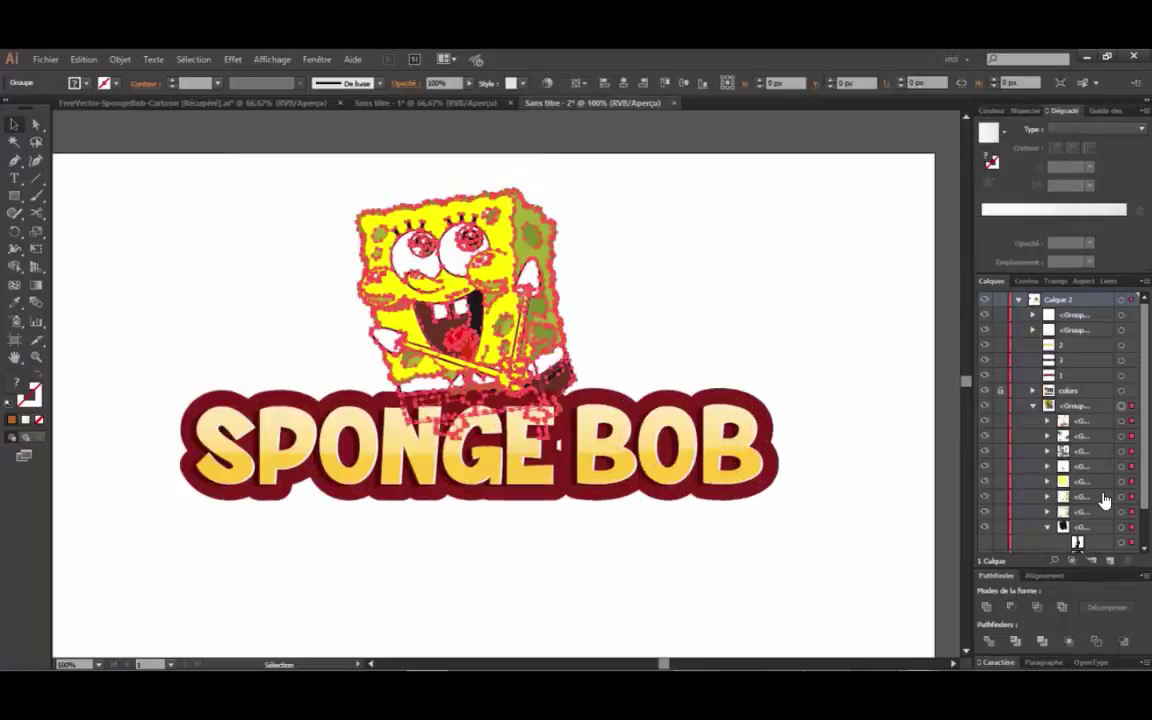
pyautogui.moveTo(524, 296); pyautogui.dragTo(523, 311)
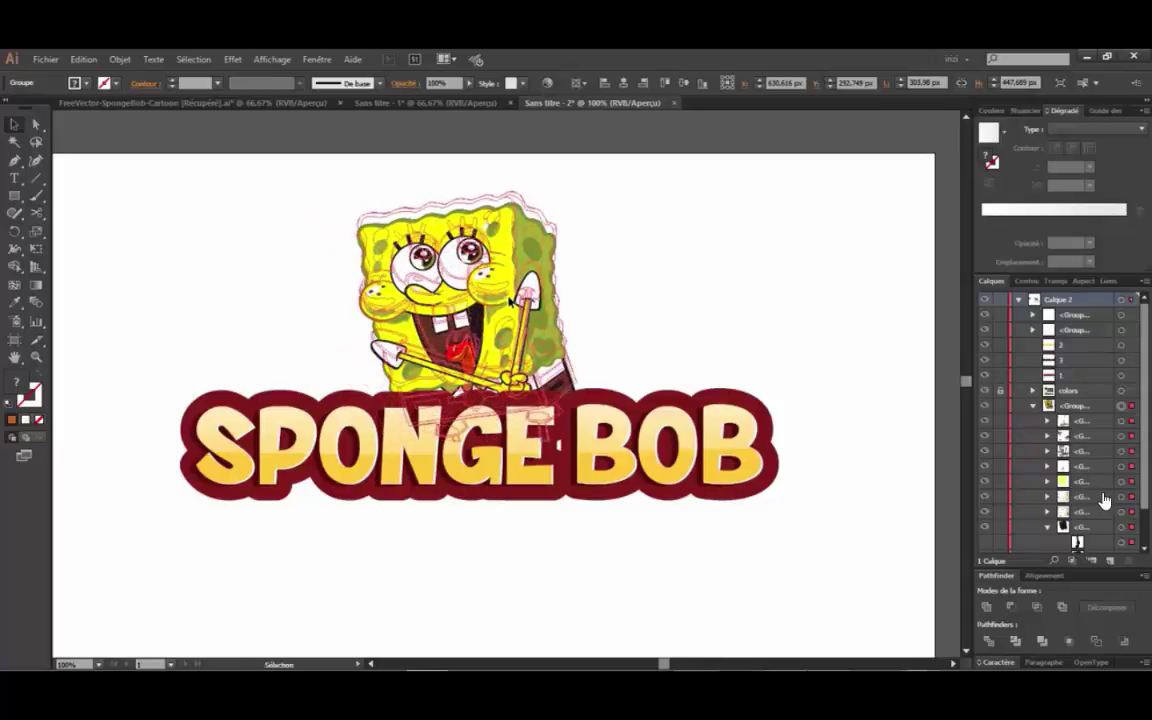
pyautogui.press('Up')
pyautogui.press('Up')
pyautogui.press('Up')
pyautogui.press('Up')
pyautogui.press('Up')
pyautogui.press('Up')
pyautogui.press('Up')
pyautogui.press('Up')
pyautogui.press('Up')
pyautogui.press('Up')
pyautogui.press('Up')
pyautogui.press('Up')
pyautogui.press('Up')
pyautogui.press('Up')
pyautogui.press('Up')
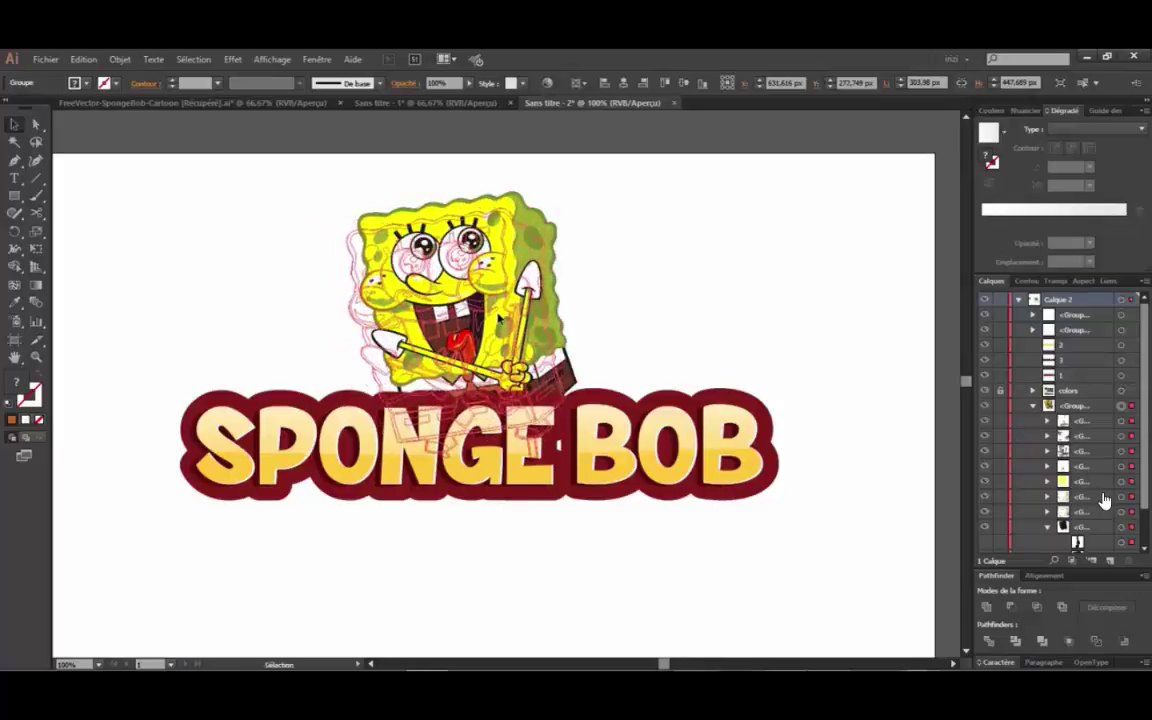
pyautogui.press('Left')
pyautogui.press('Left')
pyautogui.press('Left')
pyautogui.press('Left')
pyautogui.press('Left')
pyautogui.press('Left')
pyautogui.press('Left')
pyautogui.press('Left')
pyautogui.press('Left')
pyautogui.press('Left')
pyautogui.press('Left')
pyautogui.press('Left')
pyautogui.press('Left')
pyautogui.press('Left')
pyautogui.press('Left')
pyautogui.press('Down')
pyautogui.press('Down')
pyautogui.press('Down')
pyautogui.press('Down')
pyautogui.press('Down')
pyautogui.press('Down')
pyautogui.press('Down')
pyautogui.press('Down')
pyautogui.press('Down')
pyautogui.press('Down')
pyautogui.press('Down')
pyautogui.press('Down')
pyautogui.press('Down')
pyautogui.press('Down')
pyautogui.press('Down')
pyautogui.press('Down')
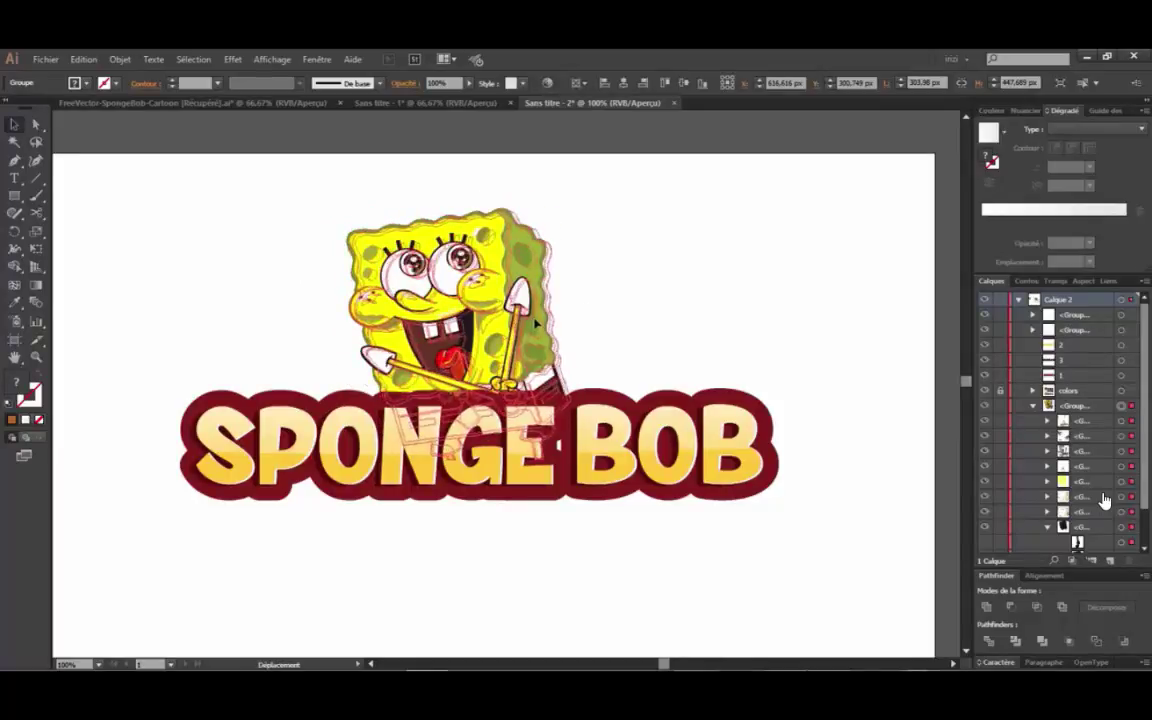
pyautogui.press('Right')
pyautogui.press('Right')
pyautogui.press('Right')
pyautogui.press('Right')
pyautogui.press('Right')
pyautogui.press('Right')
pyautogui.press('Right')
pyautogui.press('Right')
pyautogui.press('Down')
pyautogui.press('Down')
pyautogui.press('Down')
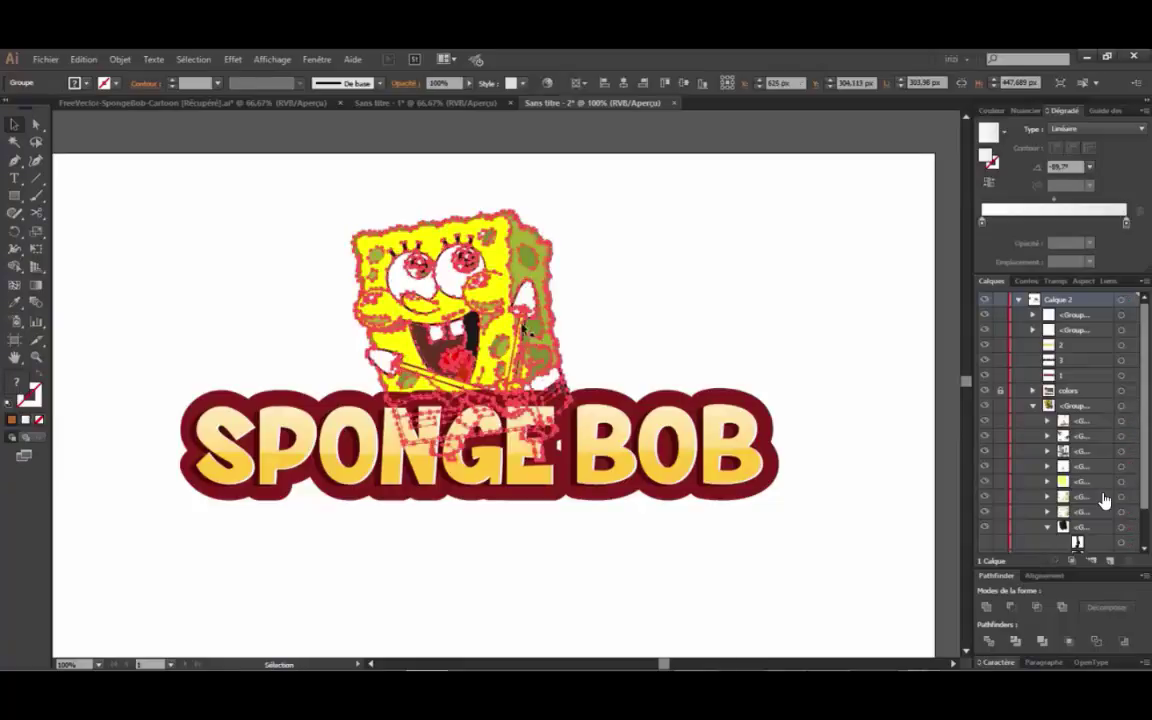
pyautogui.hotkey('ctrl', 'shift', 'a')
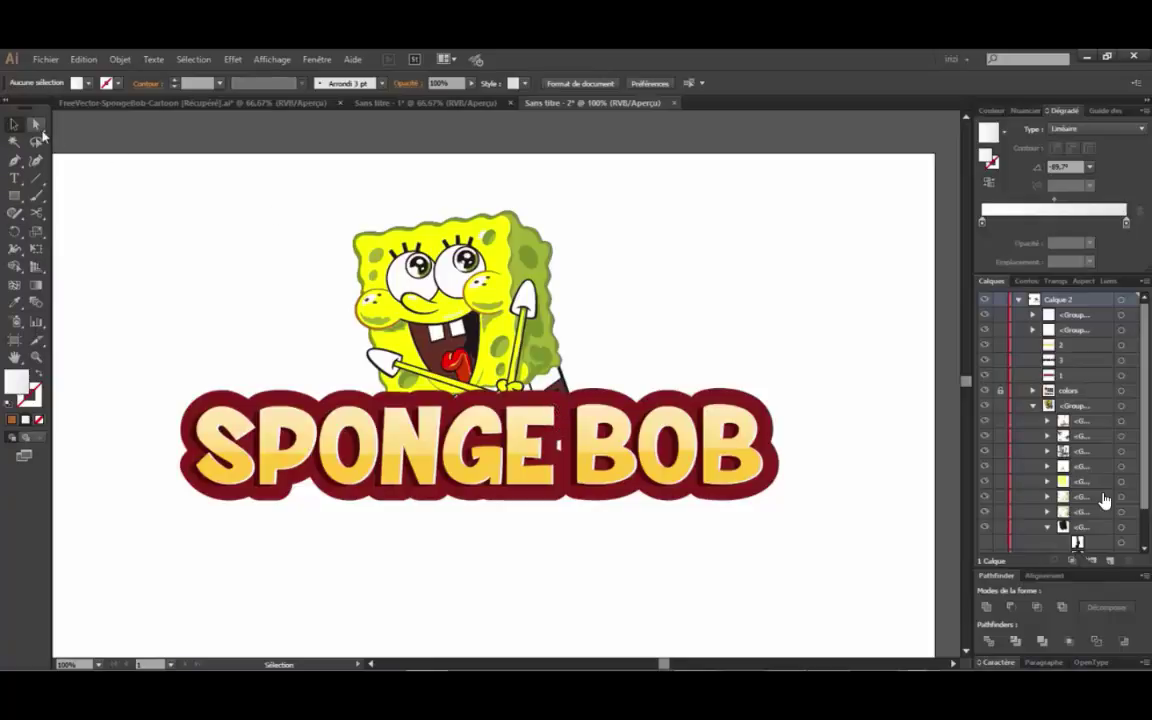
# - Ungroup the character artwork into its separate parts and deselect them
pyautogui.click(36, 125)
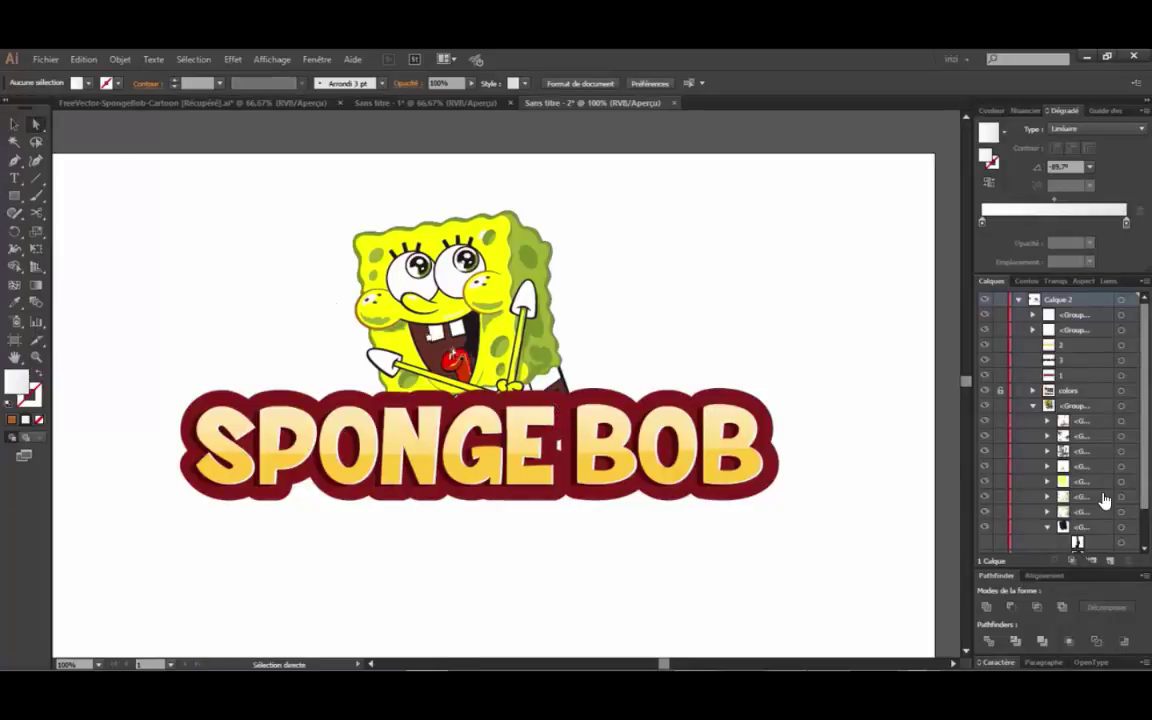
pyautogui.click(14, 125)
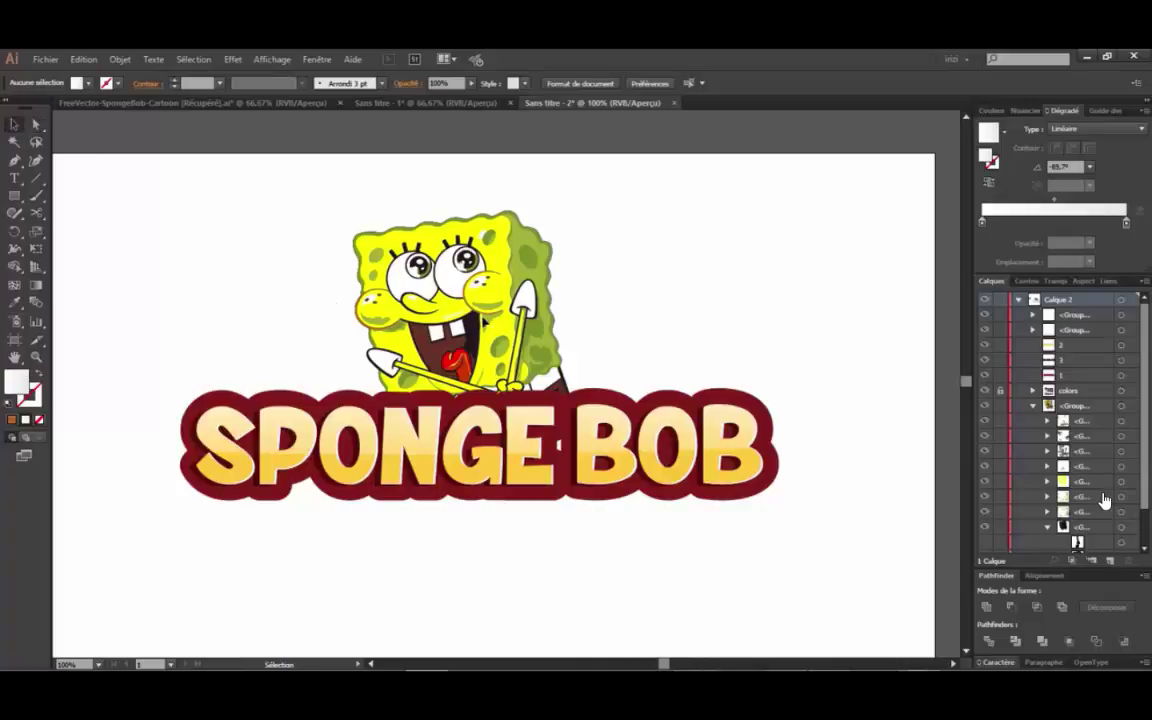
pyautogui.click(484, 279)
pyautogui.rightClick(485, 279)
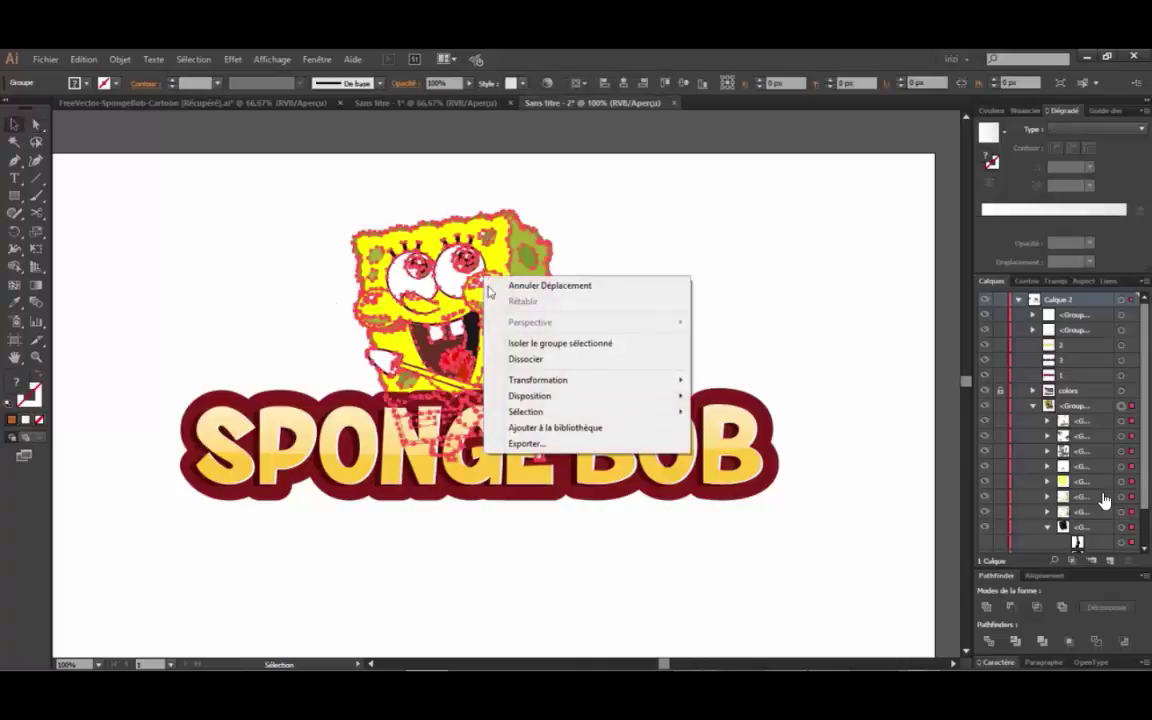
pyautogui.click(560, 362)
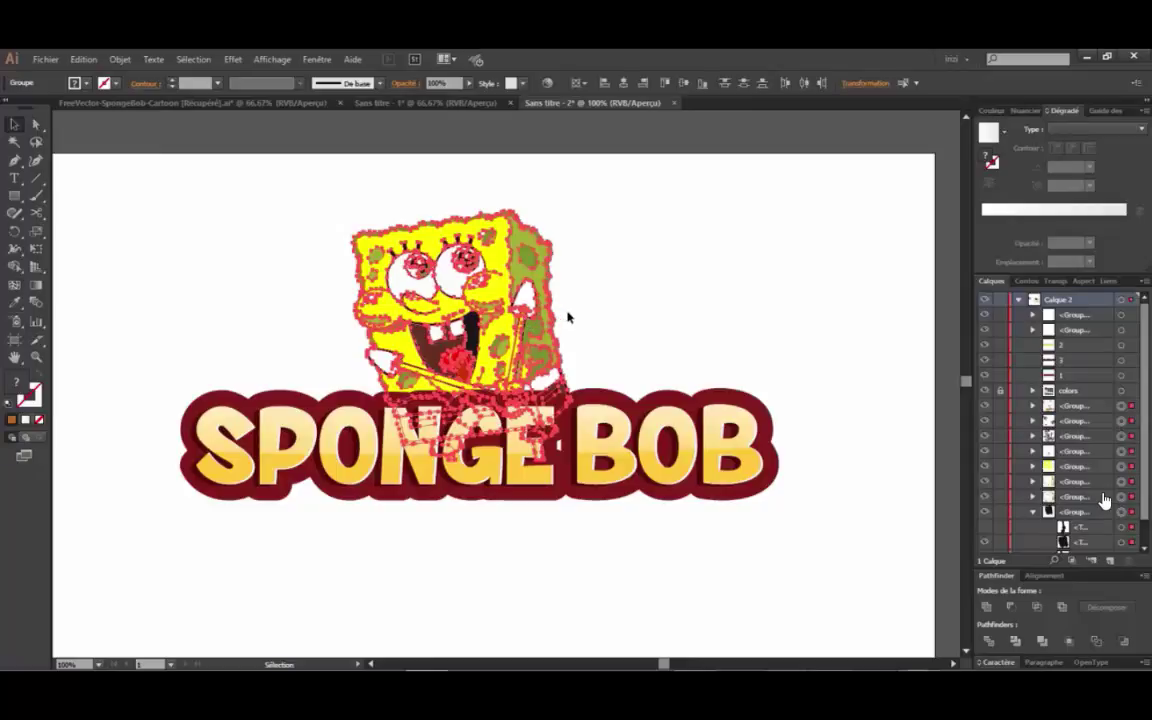
pyautogui.click(625, 283)
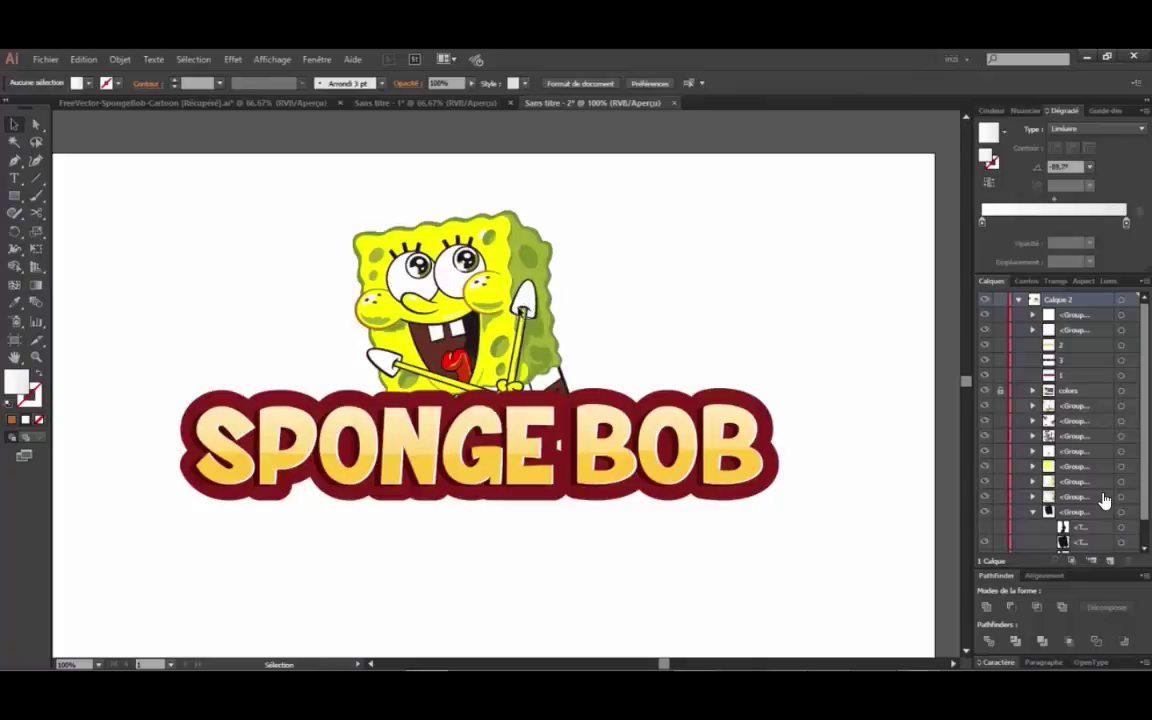
# - Select the character's outline, highlight and shading groups in turn to examine which parts each one contains
pyautogui.click(521, 339)
pyautogui.scroll(1, 523, 340)
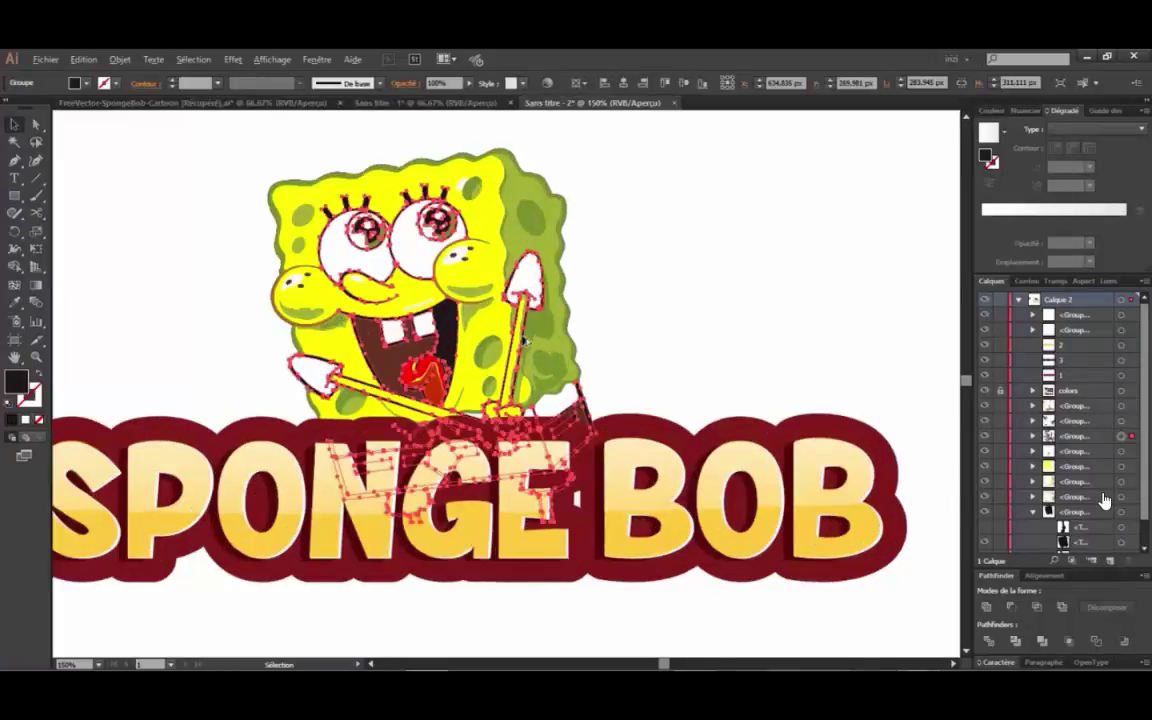
pyautogui.press('a')
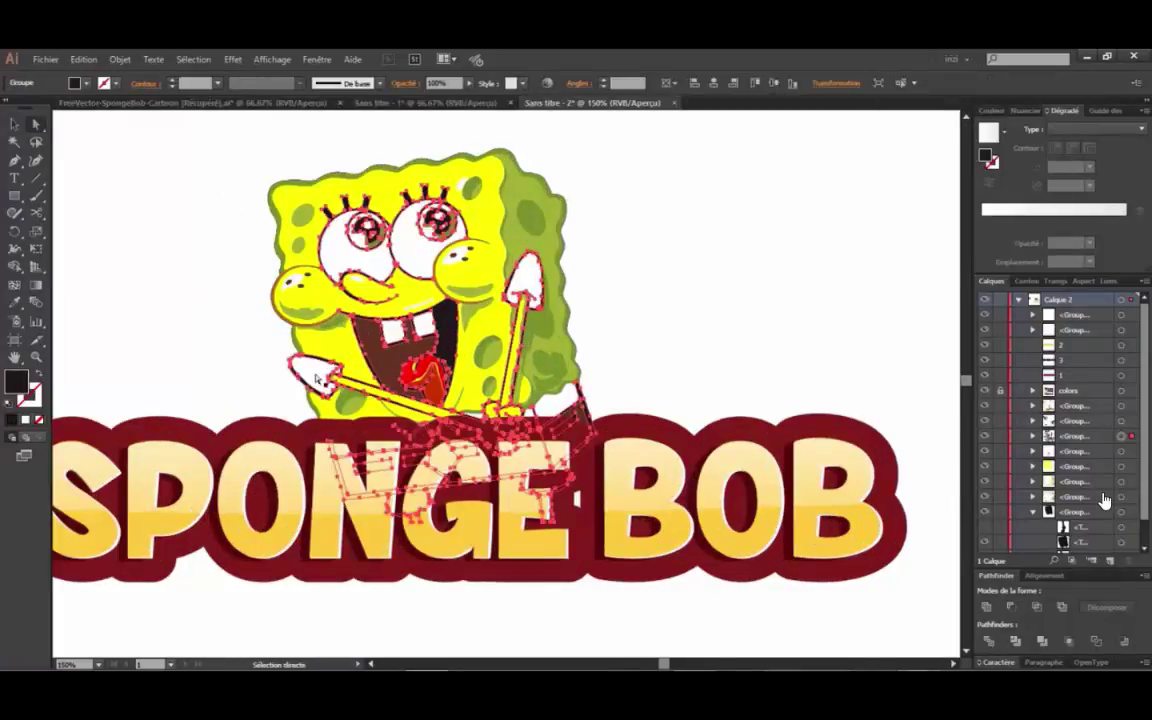
pyautogui.click(13, 122)
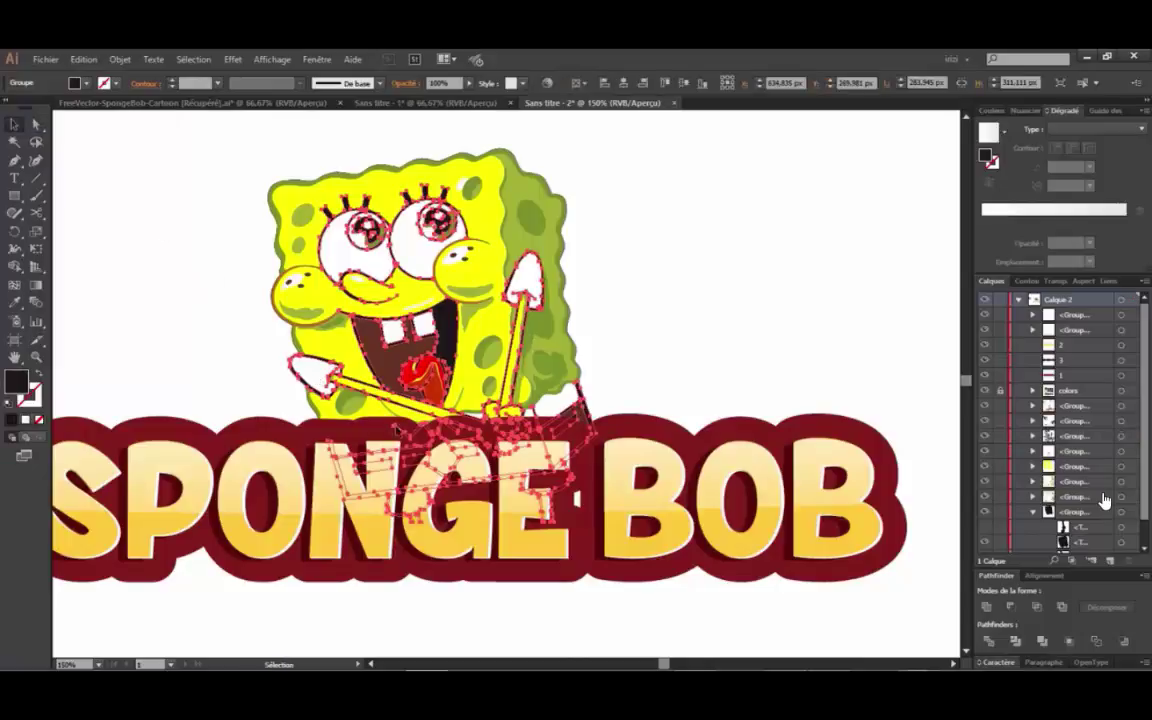
pyautogui.click(282, 349)
pyautogui.click(311, 374)
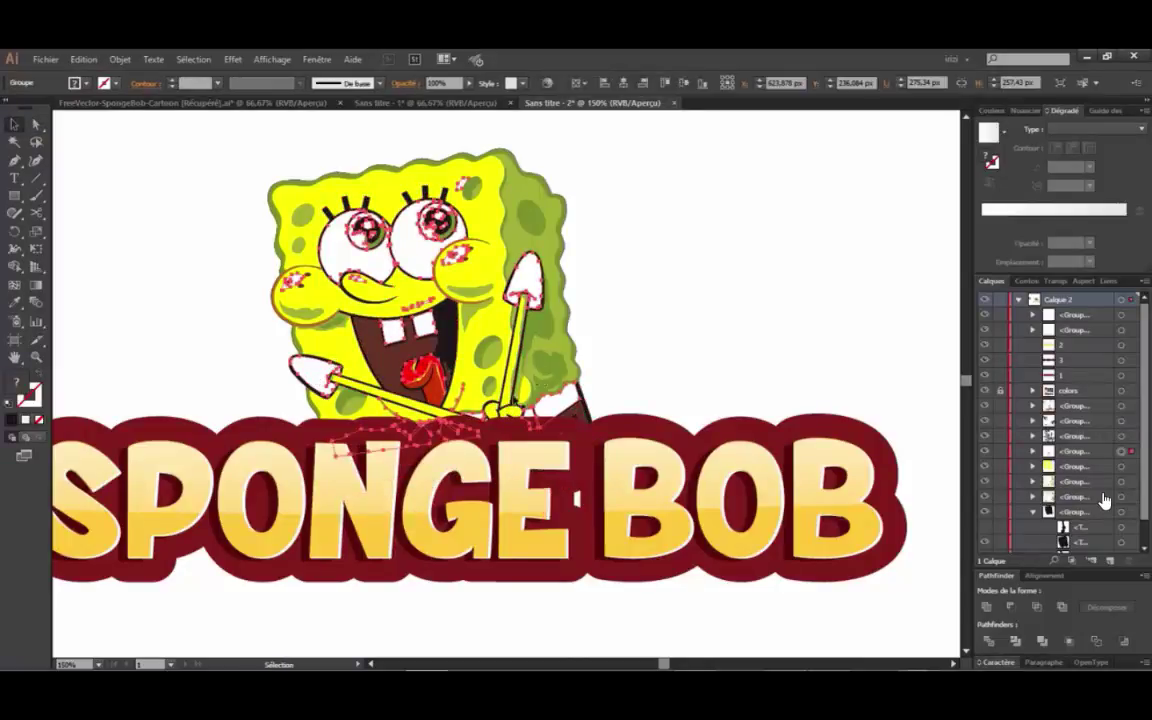
pyautogui.keyDown('shift'); pyautogui.click(456, 347); pyautogui.keyUp('shift')
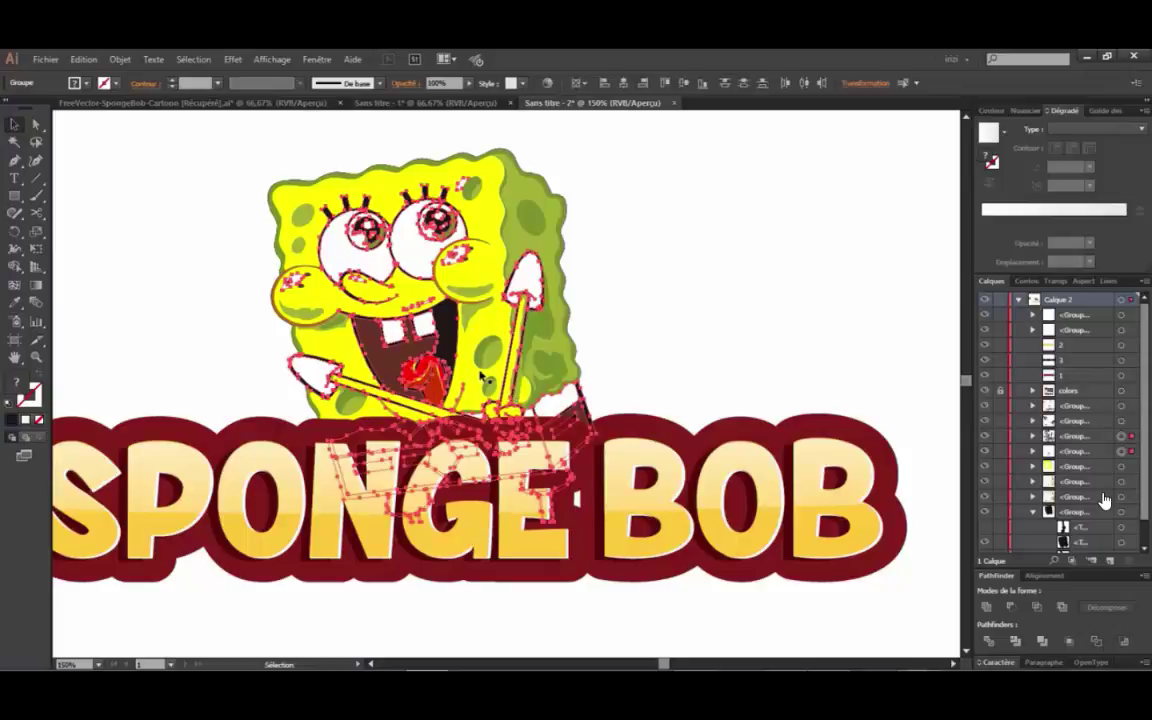
pyautogui.click(602, 275)
pyautogui.click(549, 300)
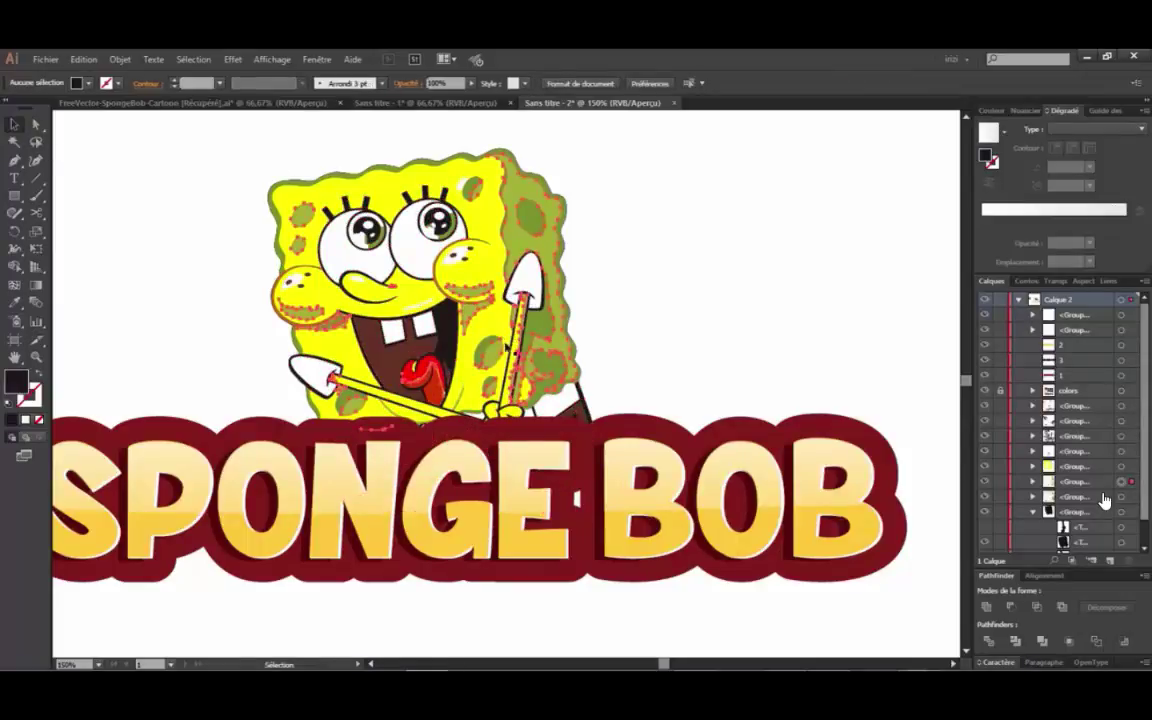
# - Isolate the character's black outline group, inspect its arm and hand paths, and exit isolation mode
pyautogui.click(505, 409)
pyautogui.rightClick(505, 409)
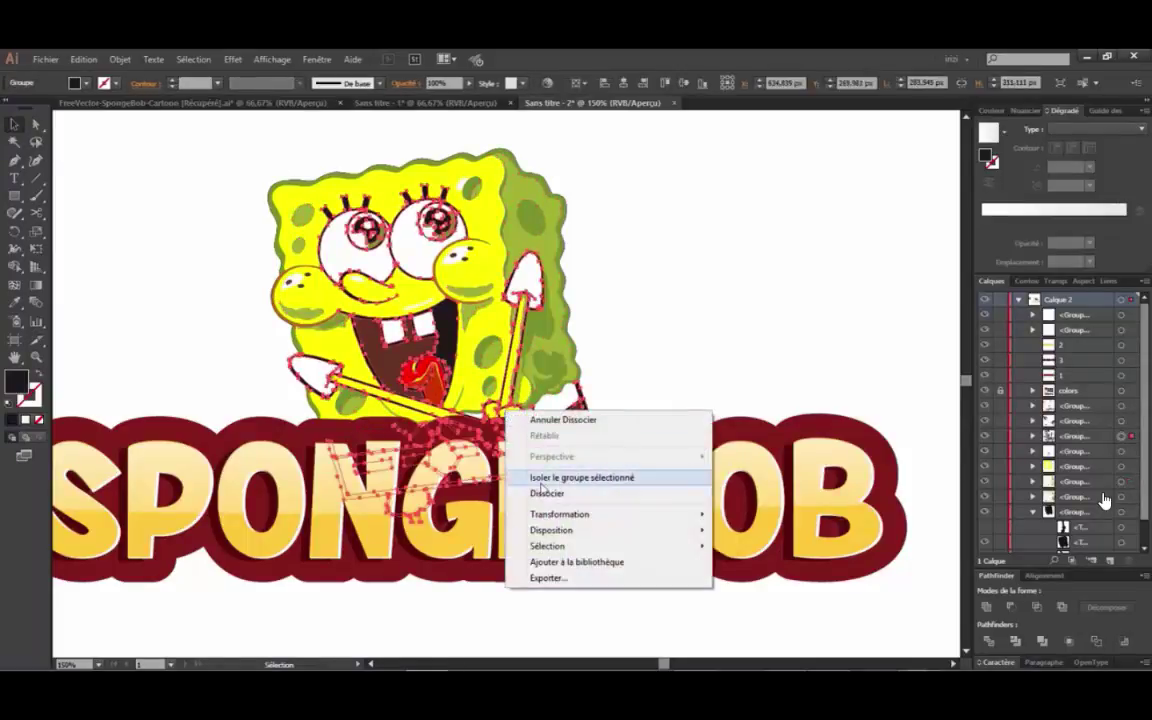
pyautogui.click(543, 480)
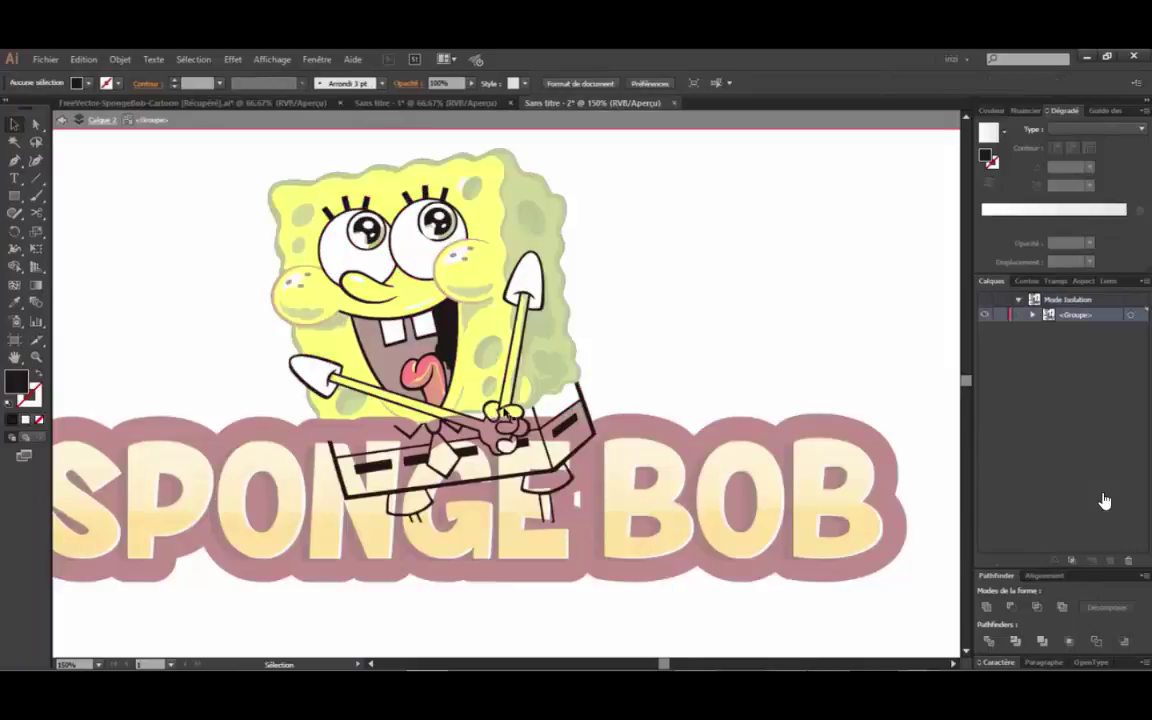
pyautogui.hotkey('ctrl', 'a')
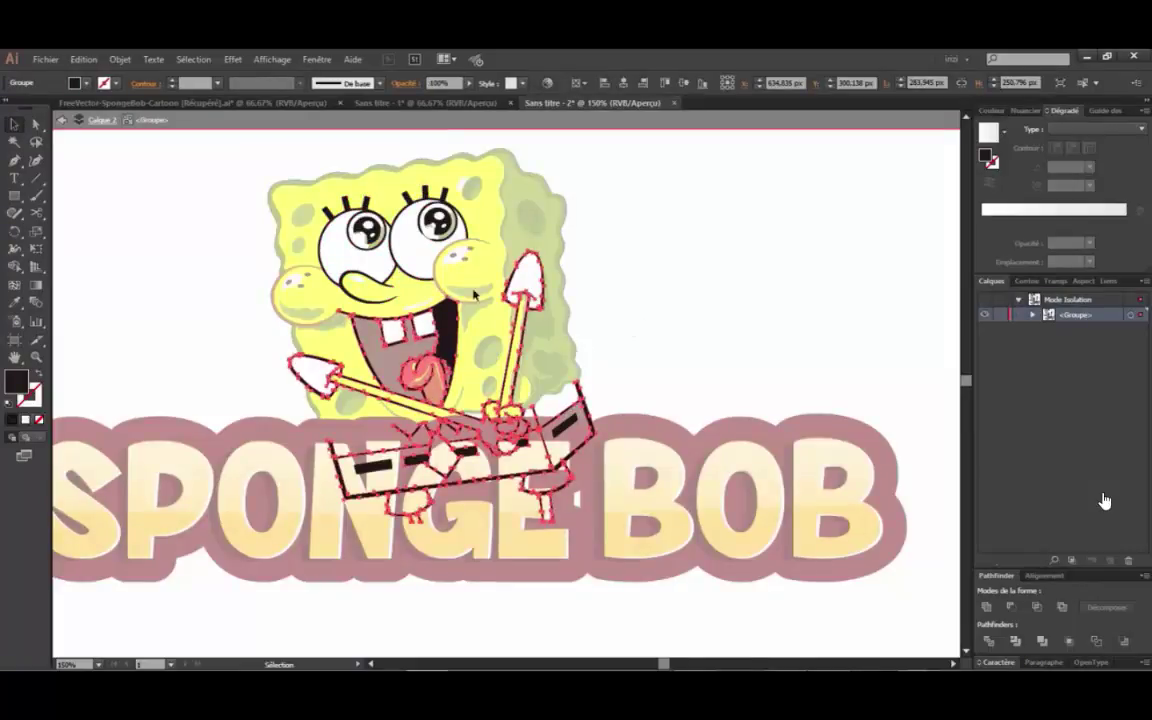
pyautogui.hotkey('ctrl', 'shift', 'a')
pyautogui.press('a')
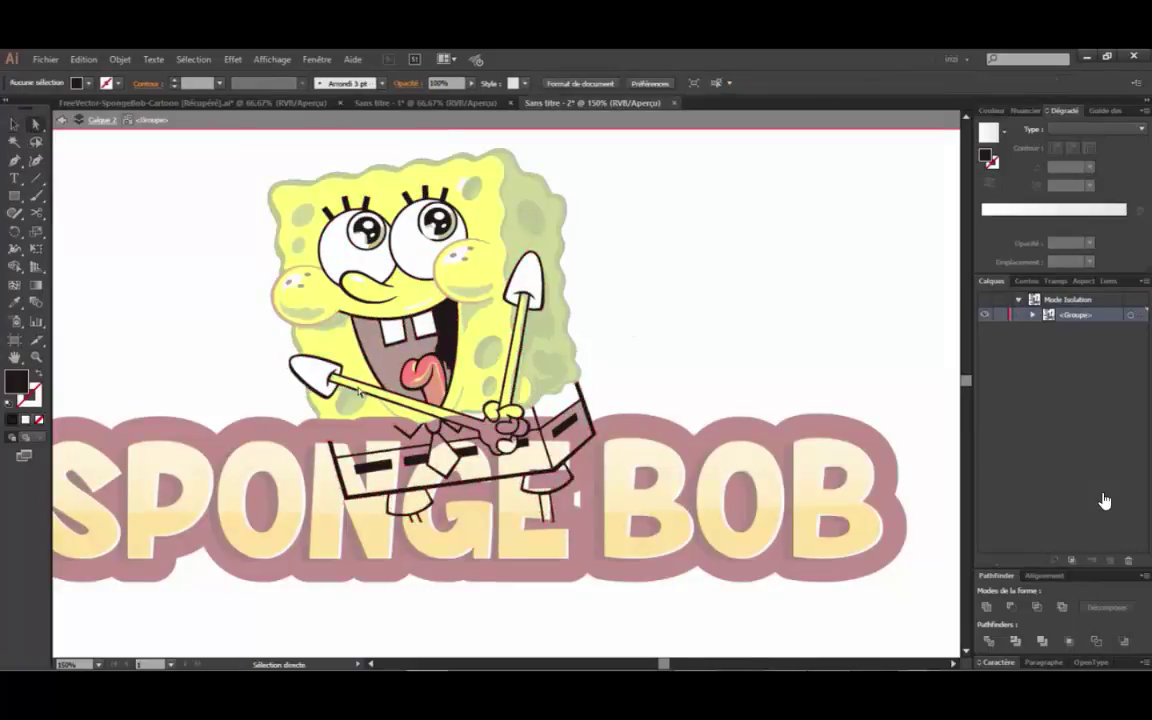
pyautogui.click(374, 392)
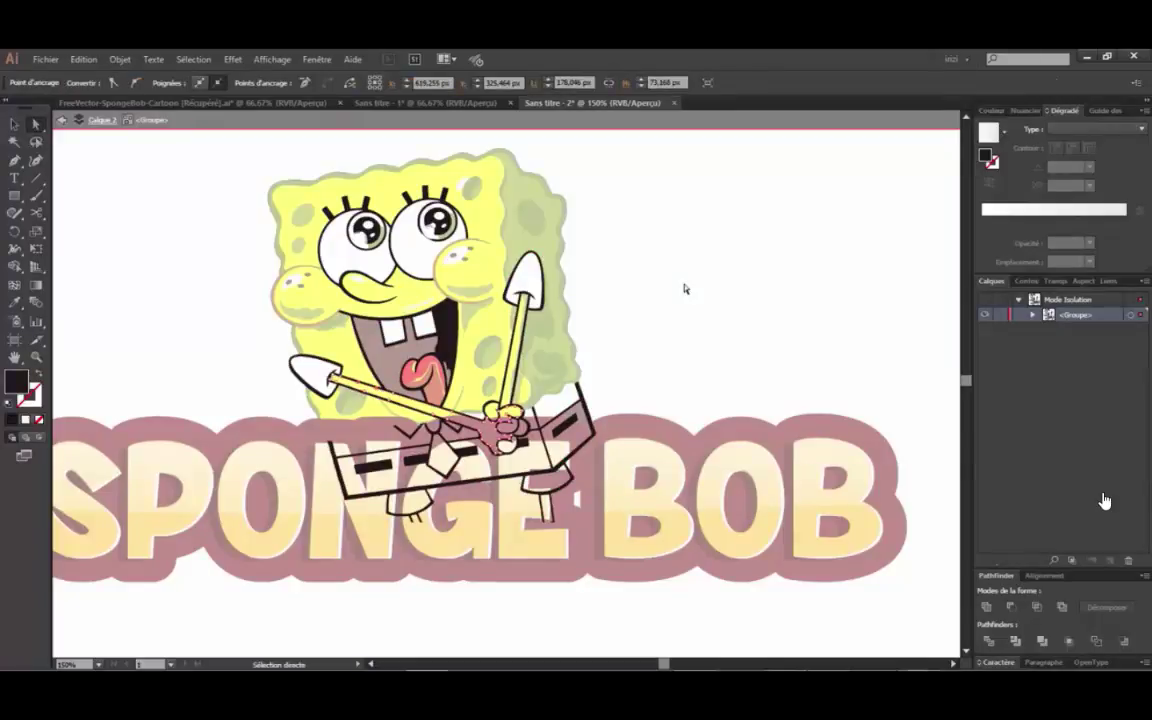
pyautogui.doubleClick(684, 289)
pyautogui.scroll(-1, 609, 323)
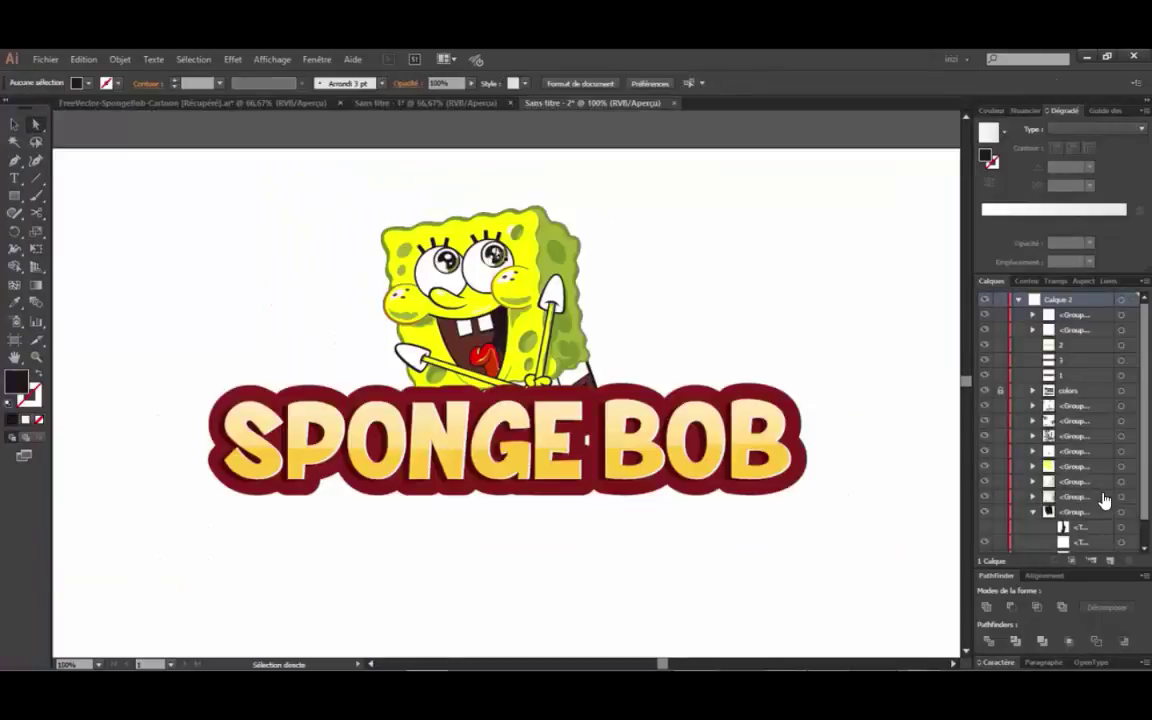
# - Bring the character's yellow fill group to the front of the stacking order so its hands overlap the lettering, and deselect it
pyautogui.hotkey('ctrl', '+')
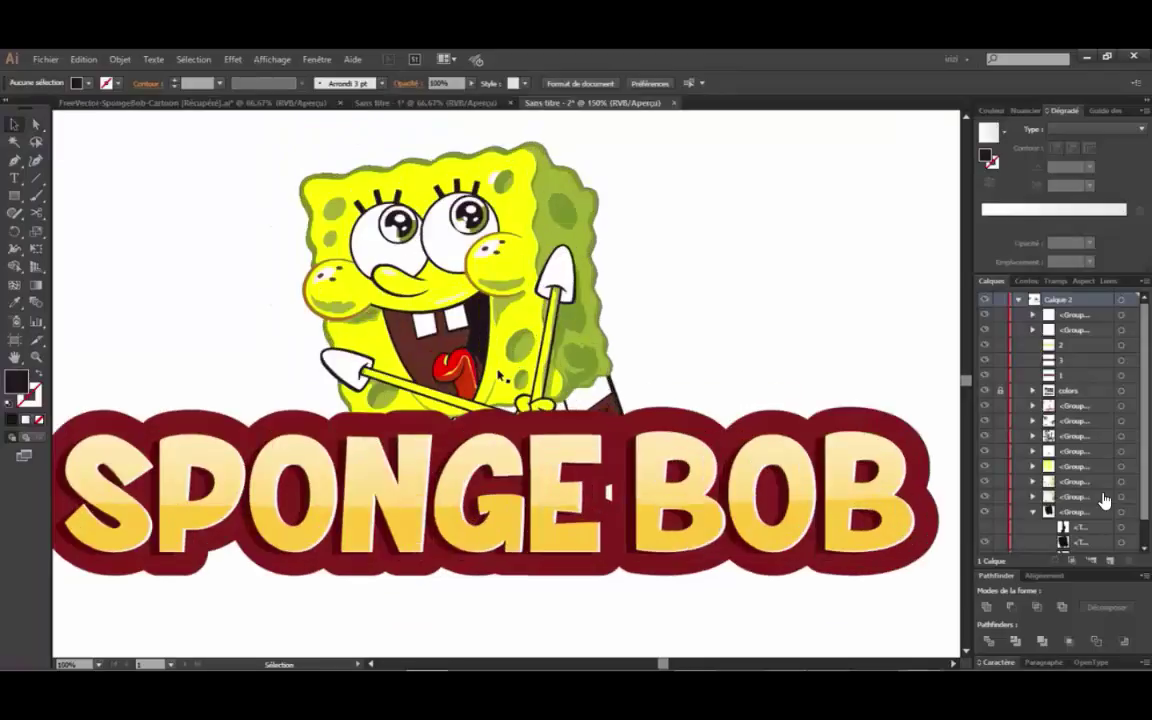
pyautogui.click(427, 370)
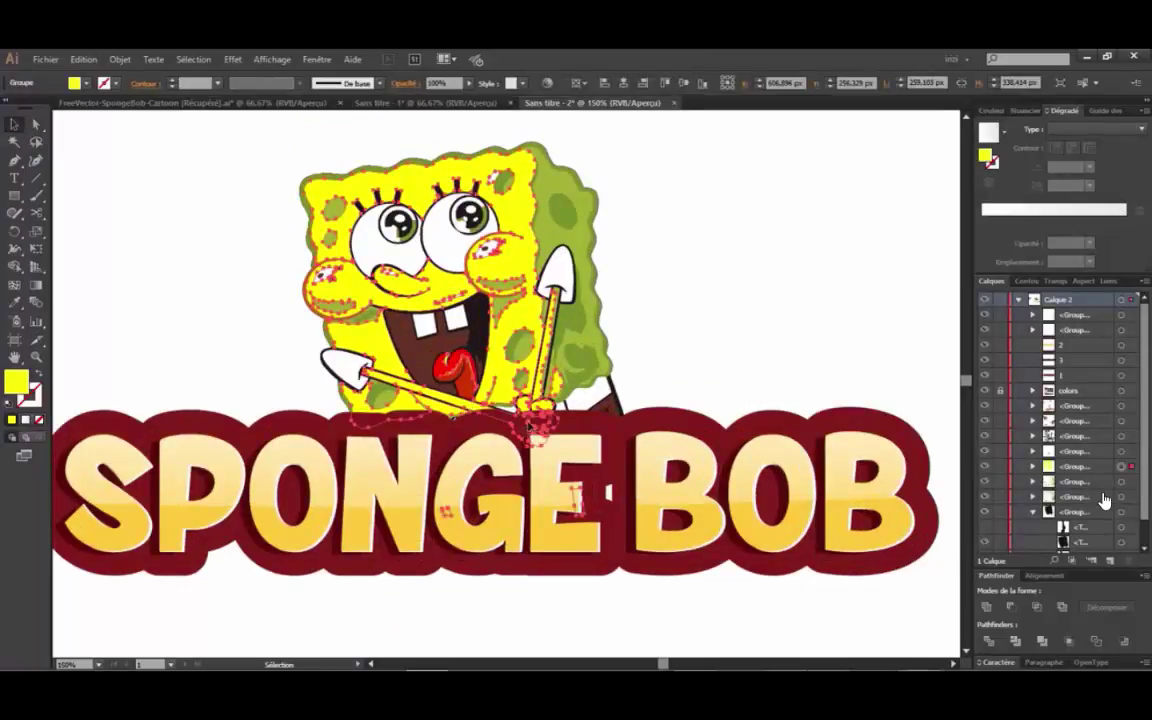
pyautogui.rightClick(535, 426)
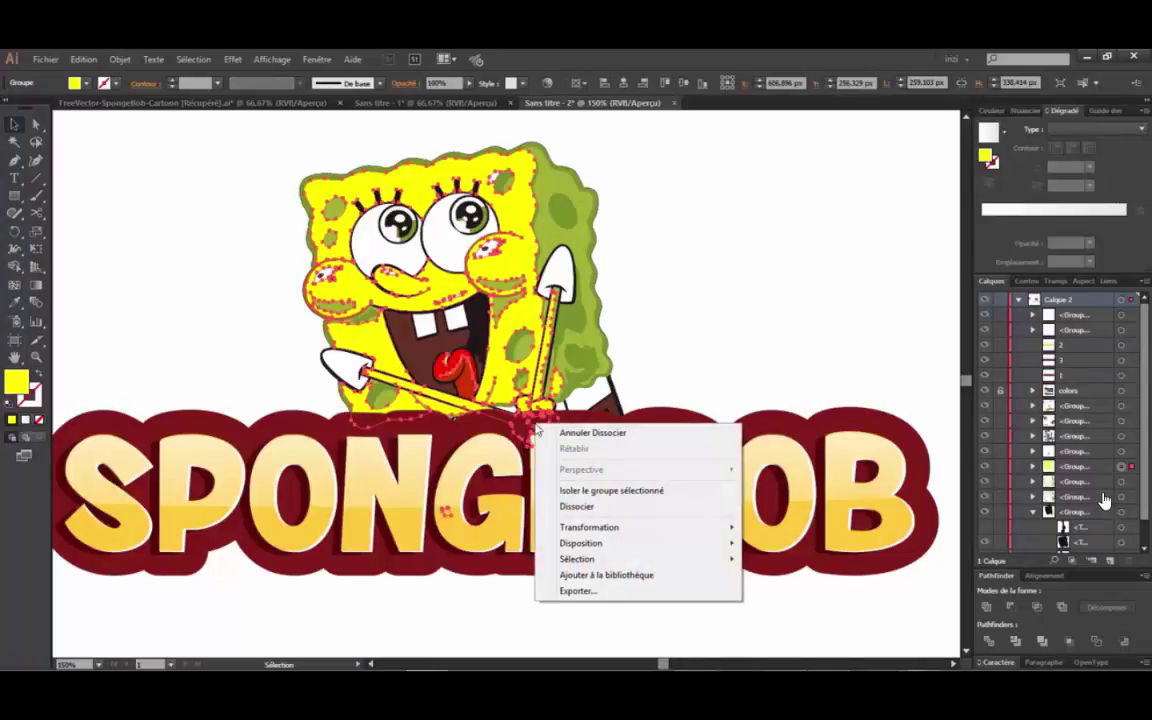
pyautogui.moveTo(604, 545)
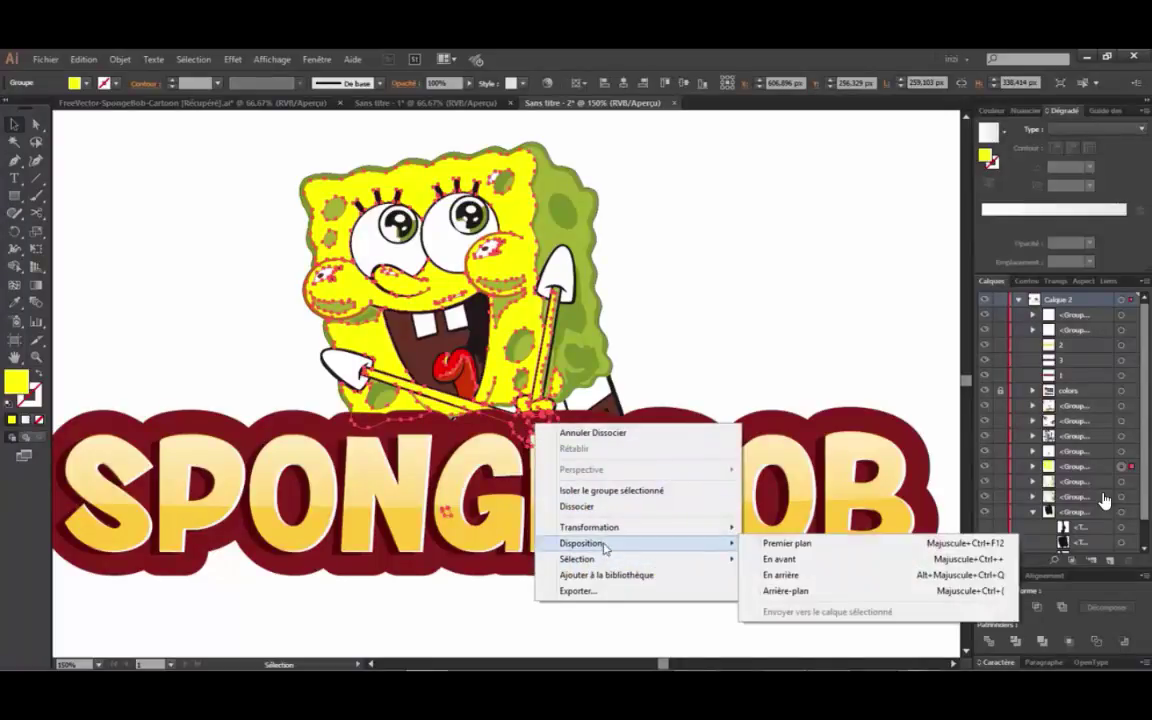
pyautogui.click(808, 547)
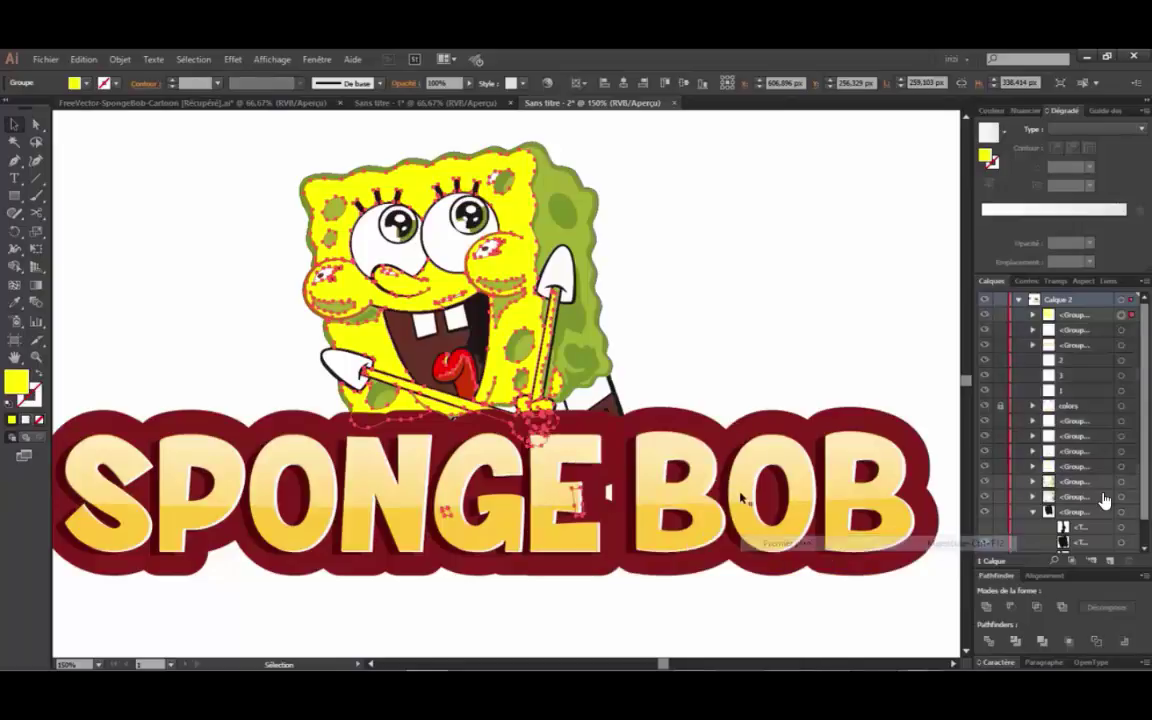
pyautogui.click(674, 353)
pyautogui.hotkey('ctrl', '-')
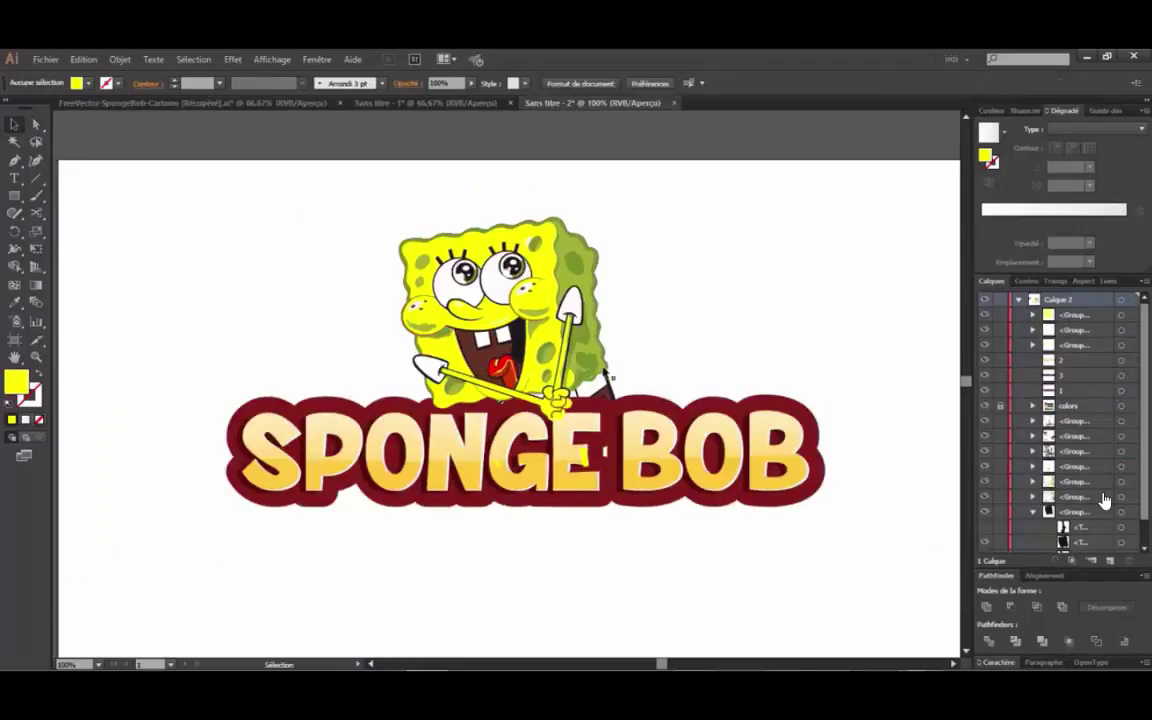
# - Delete the stray yellow pieces lying over the letters G and E, and clear the selection
pyautogui.hotkey('ctrl', '-')
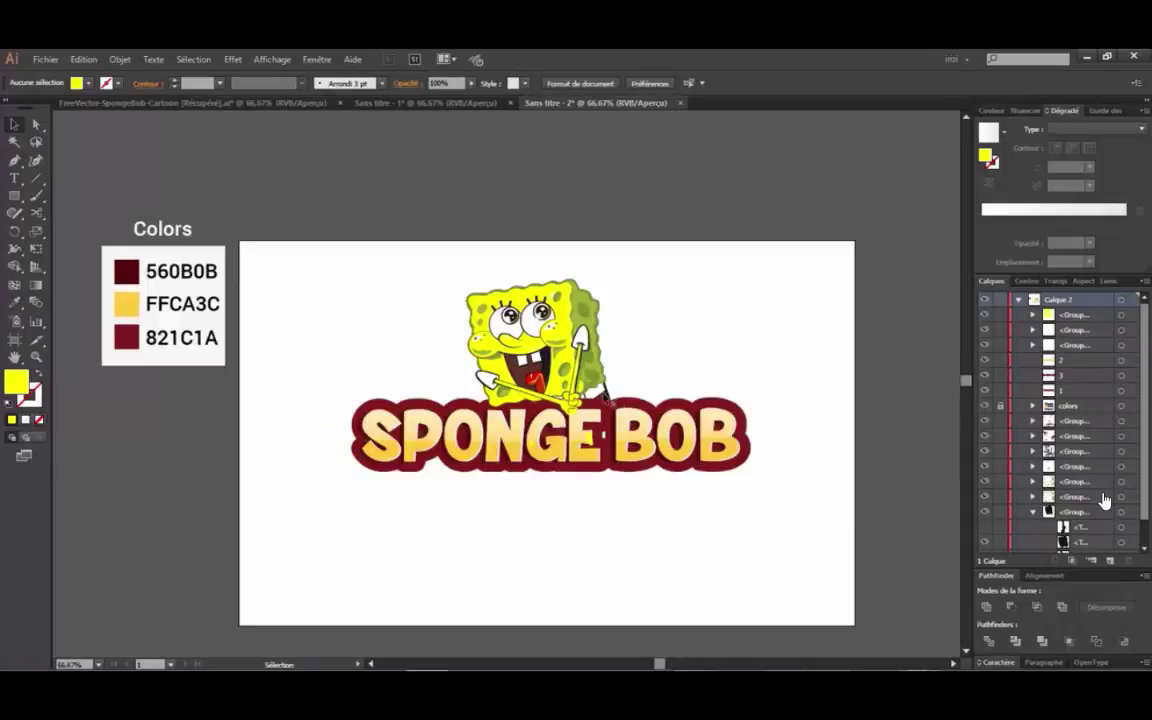
pyautogui.hotkey('ctrl', '+')
pyautogui.hotkey('ctrl', '+')
pyautogui.click(35, 124)
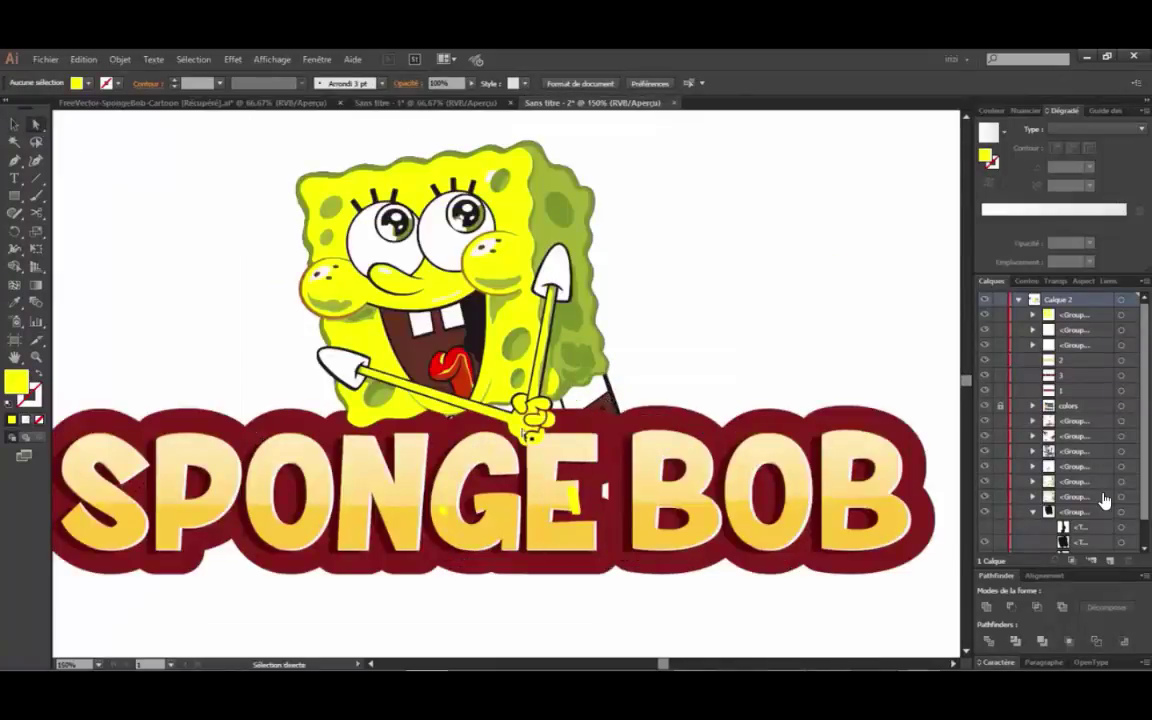
pyautogui.click(574, 500)
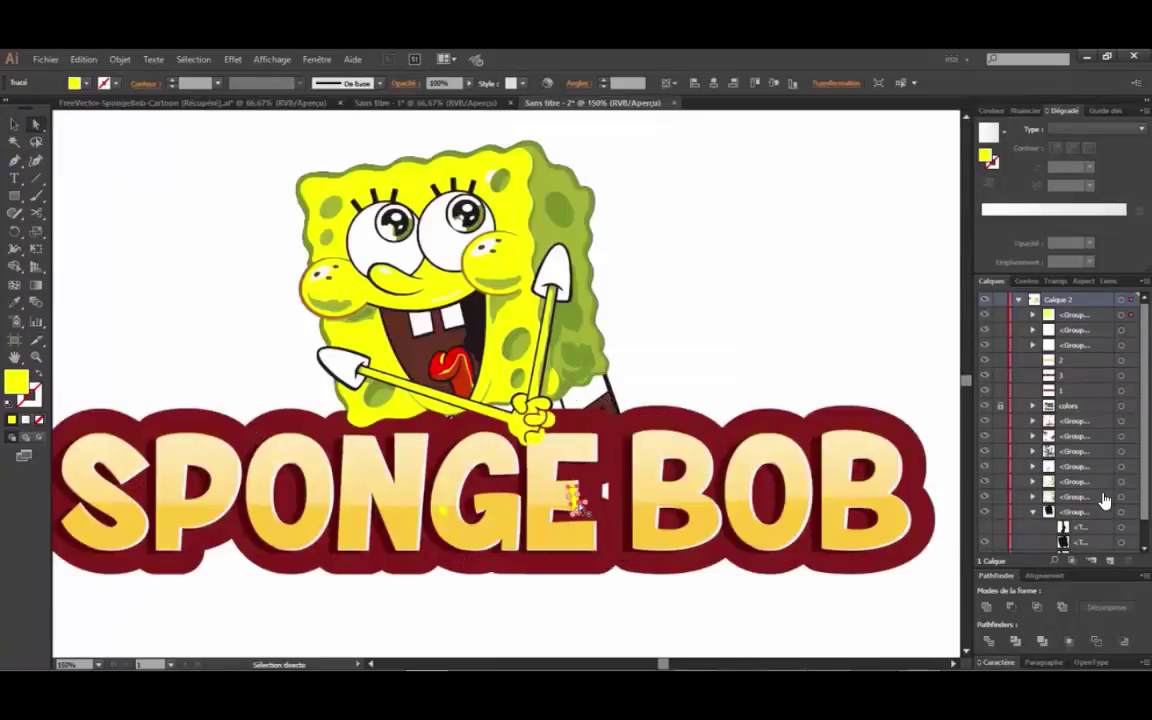
pyautogui.press('Delete')
pyautogui.click(445, 509)
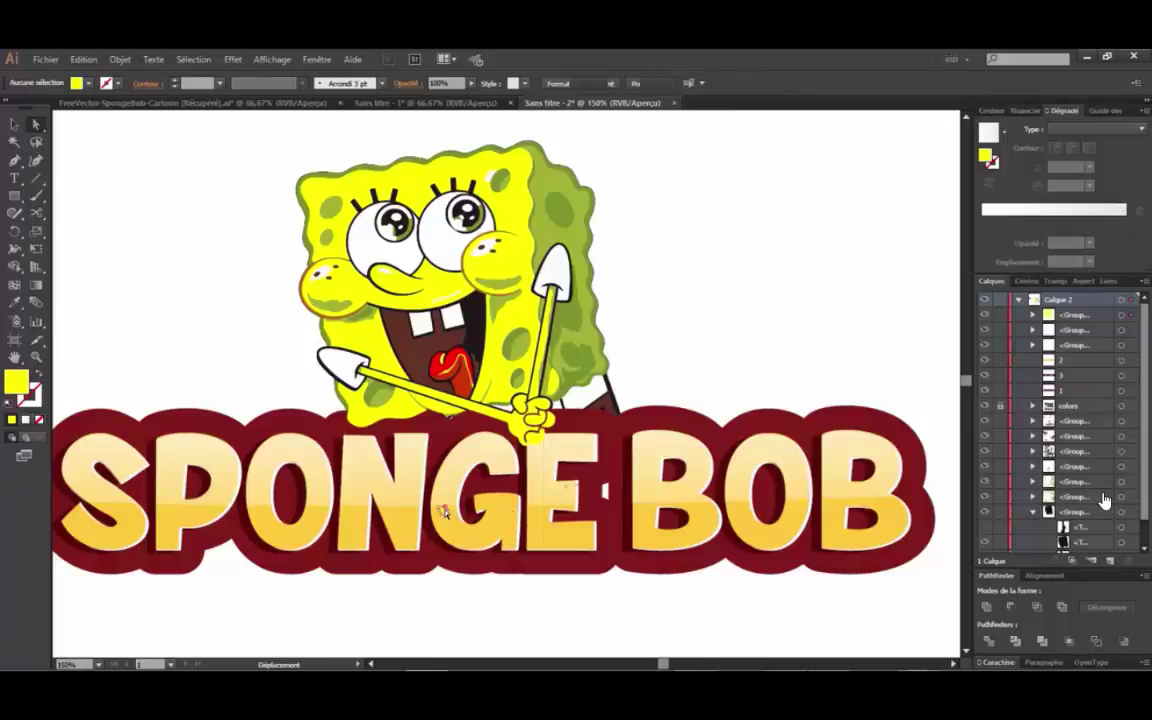
pyautogui.hotkey('ctrl', 'shift', 'a')
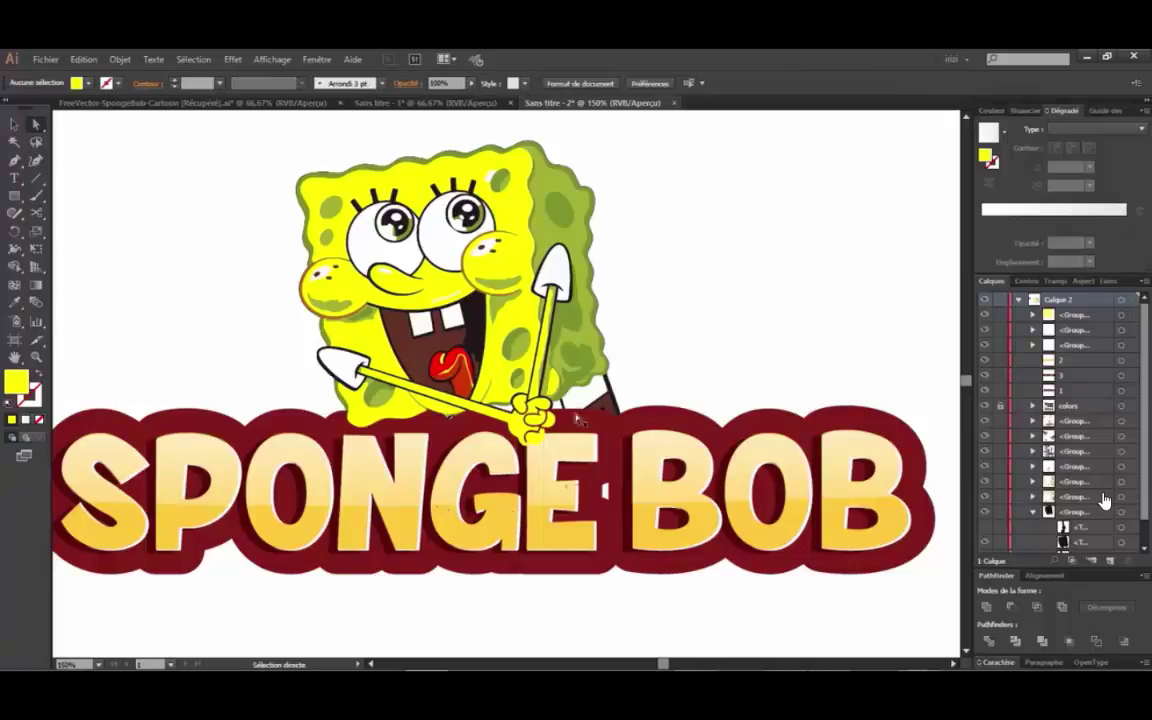
pyautogui.hotkey('ctrl', '-')
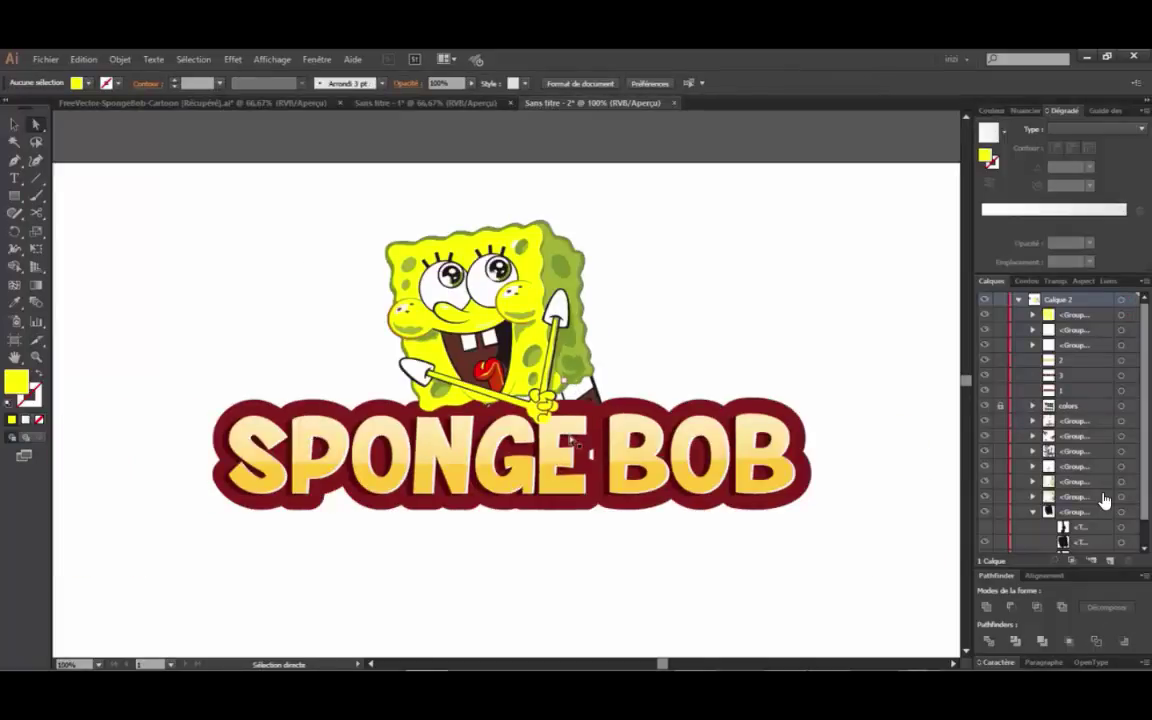
pyautogui.hotkey('ctrl', '-')
pyautogui.hotkey('ctrl', '-')
pyautogui.press('alt')
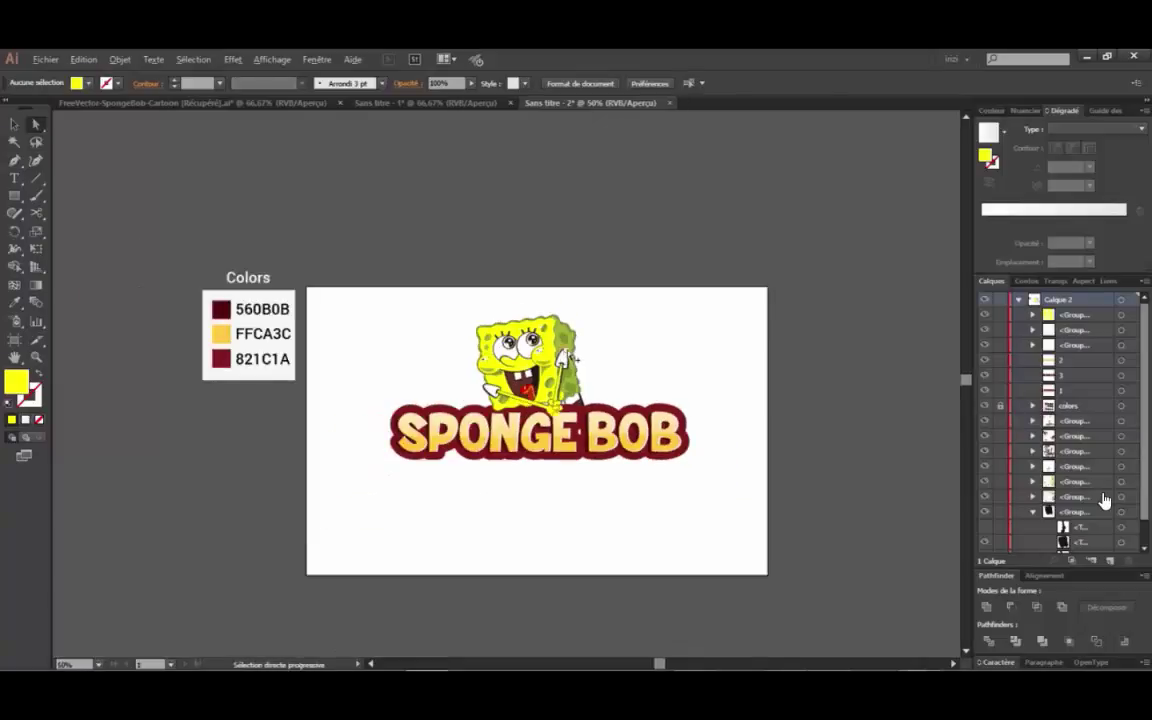
pyautogui.hotkey('ctrl', '+')
pyautogui.hotkey('ctrl', '+')
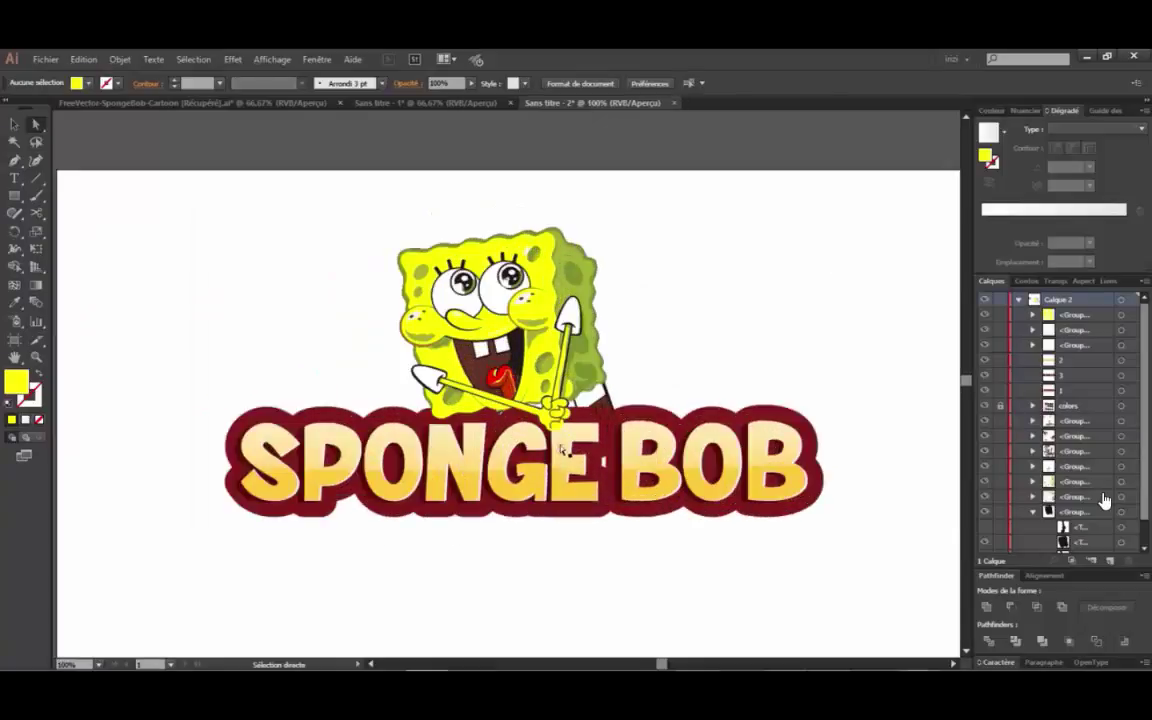
# - Select the whole character and lettering artwork, move it down on the artboard to about X 655 px and Y 414 px, and deselect it
pyautogui.hotkey('ctrl', '-')
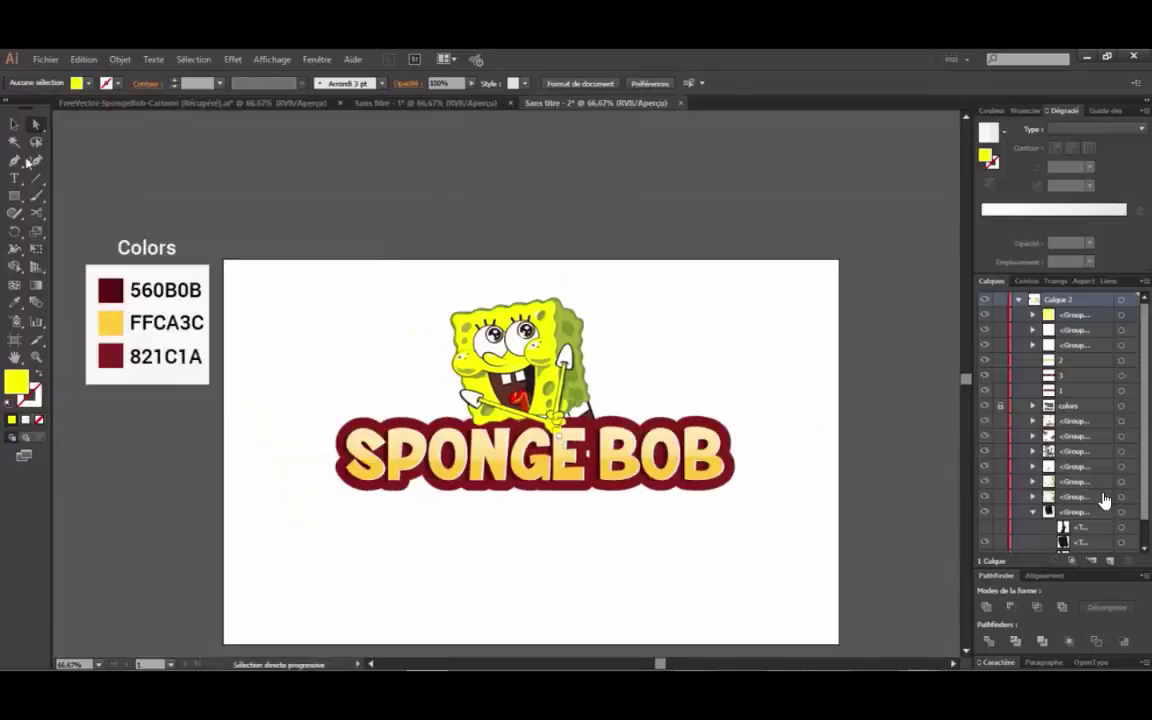
pyautogui.click(14, 124)
pyautogui.moveTo(359, 299); pyautogui.dragTo(720, 516)
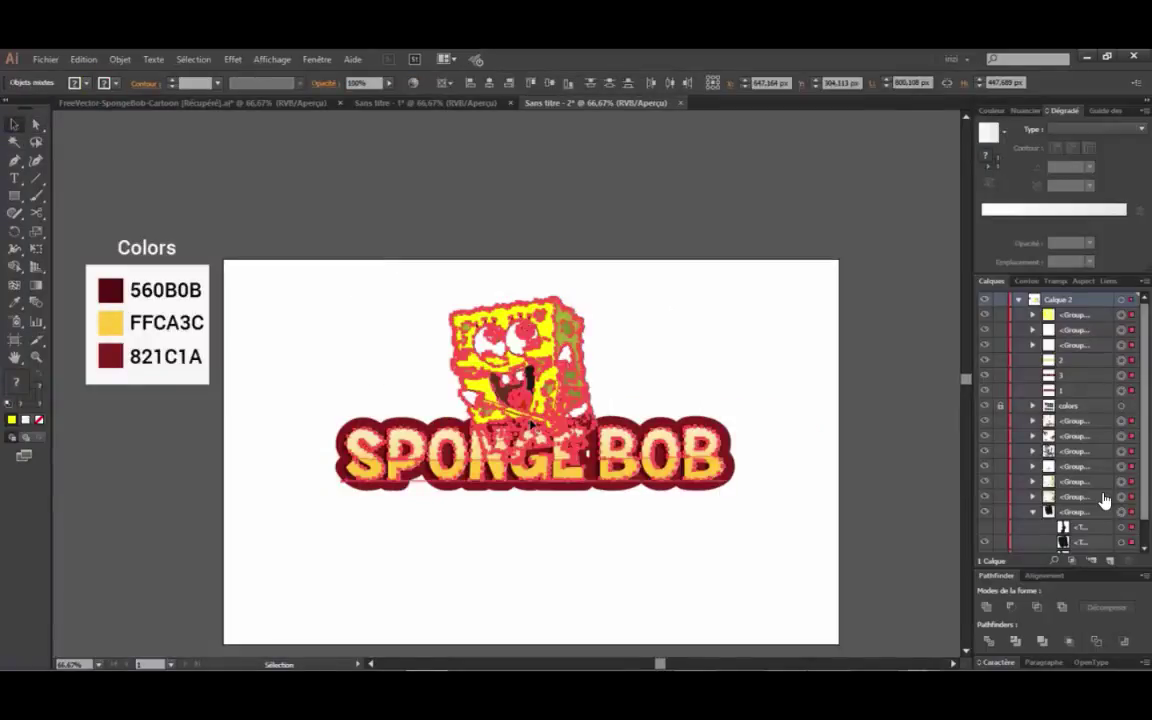
pyautogui.moveTo(540, 418); pyautogui.dragTo(546, 482)
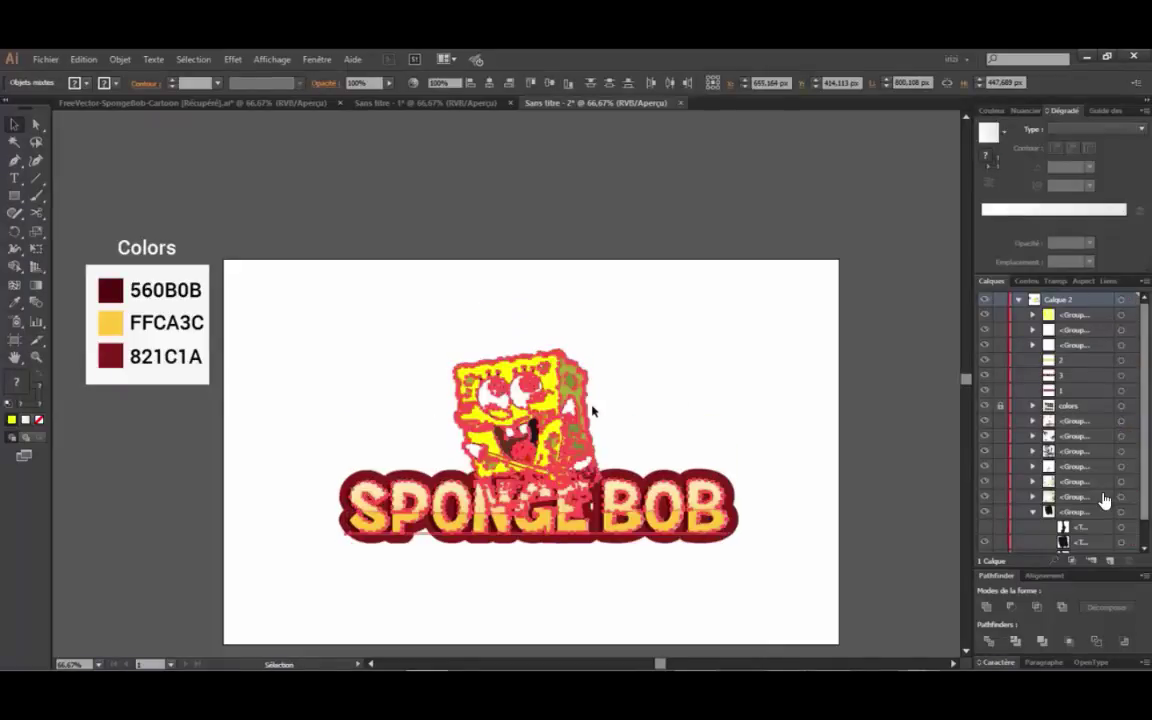
pyautogui.click(592, 406)
pyautogui.scroll(-2, 592, 406)
pyautogui.scroll(1, 569, 434)
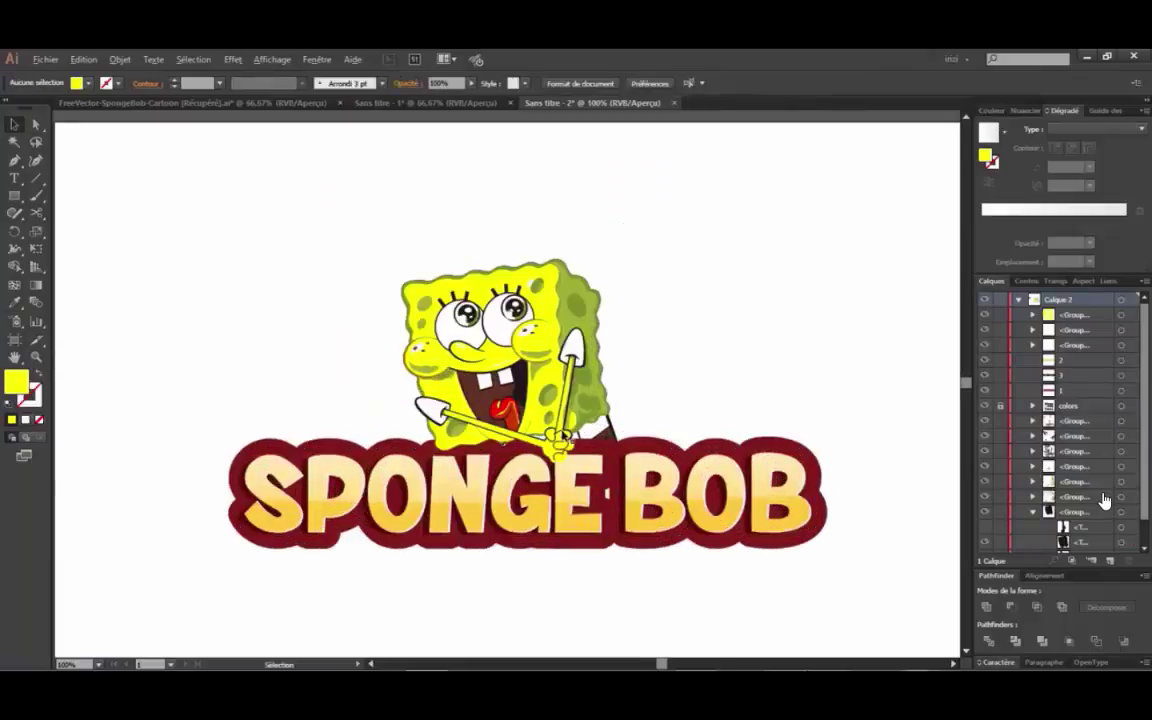
pyautogui.scroll(-1, 569, 434)
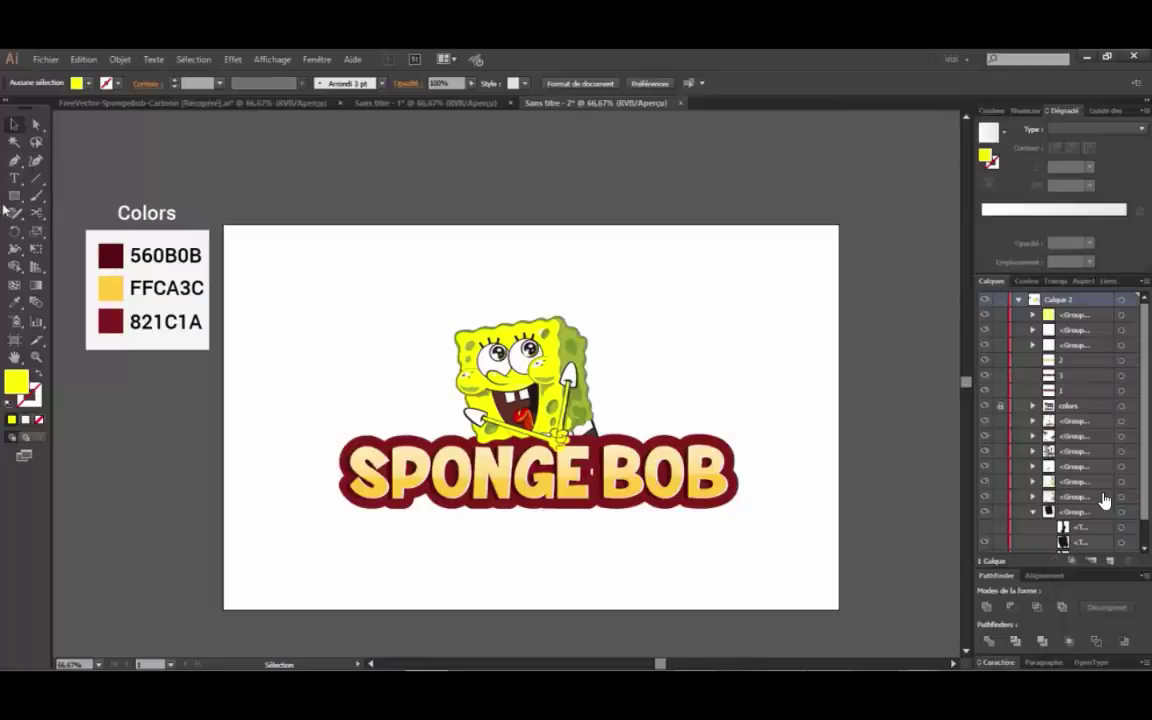
# - Draw a yellow circle about 517 px in diameter and move it over the start of the lettering, to about X 308 px and Y 468 px
pyautogui.click(14, 196)
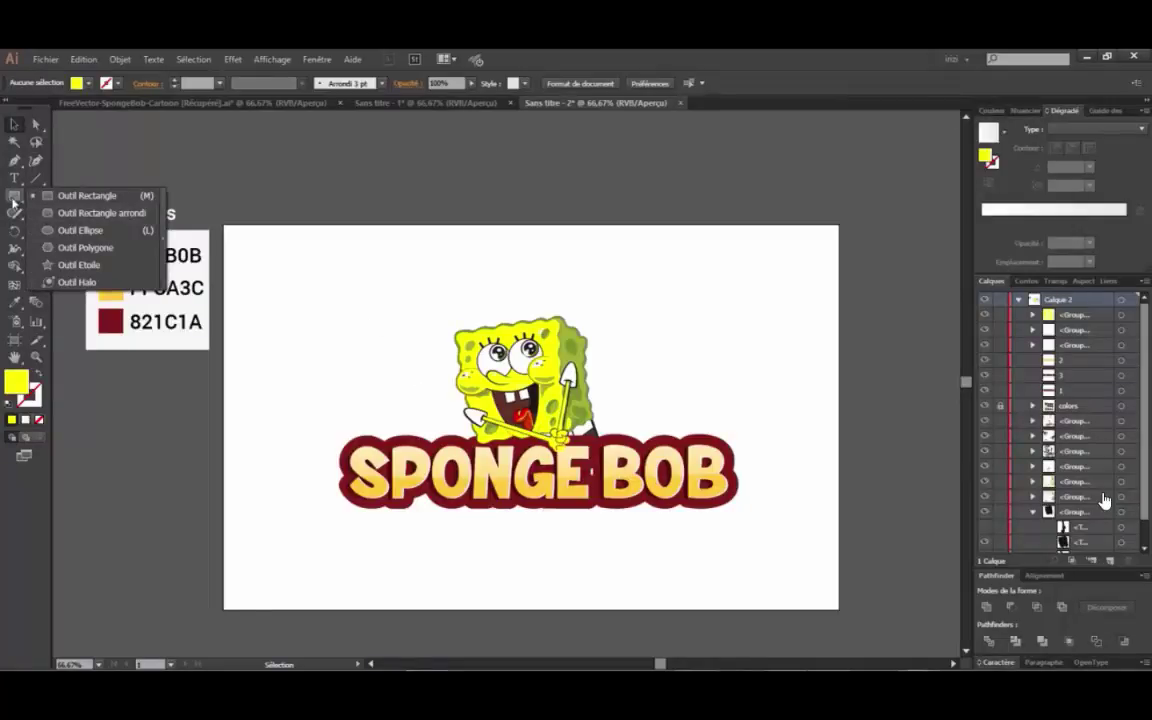
pyautogui.click(70, 230)
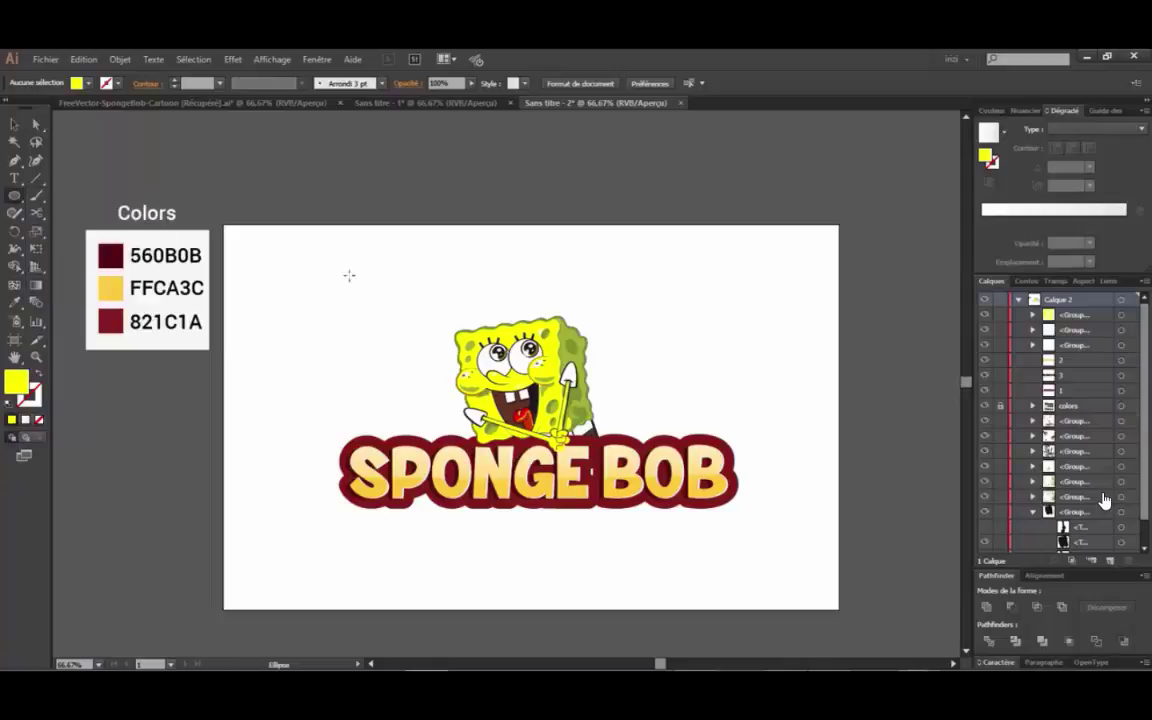
pyautogui.moveTo(379, 279); pyautogui.dragTo(620, 445)
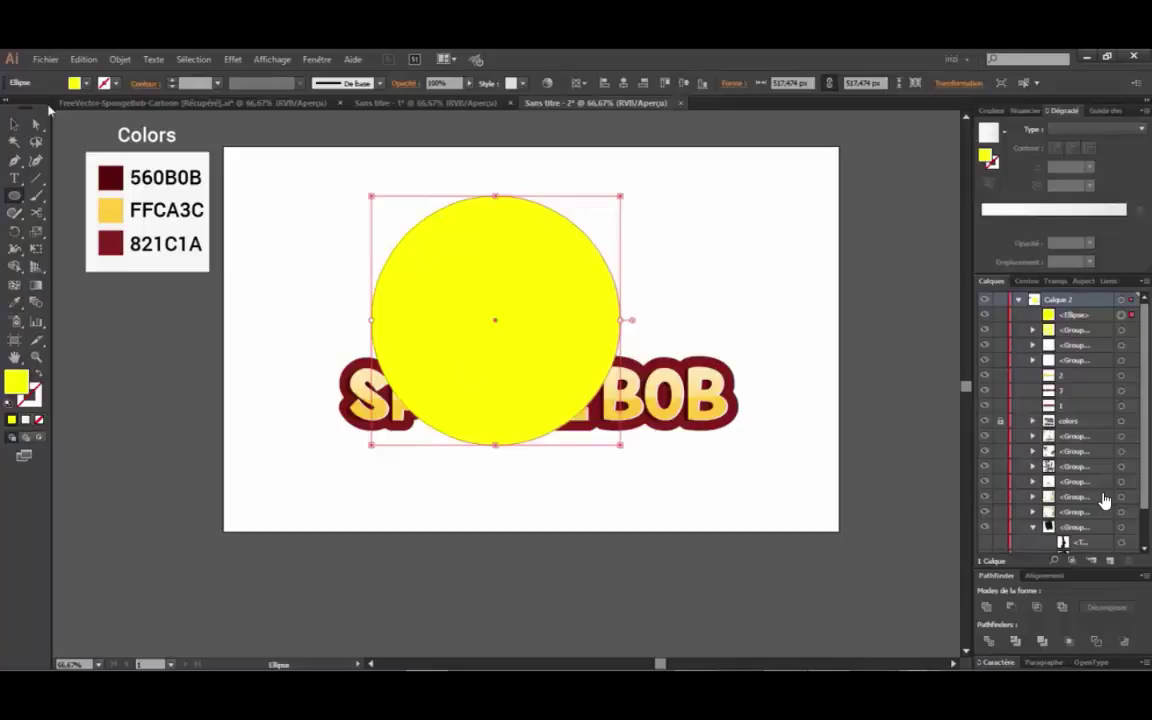
pyautogui.click(35, 124)
pyautogui.moveTo(578, 345); pyautogui.dragTo(590, 402)
pyautogui.moveTo(572, 318); pyautogui.dragTo(433, 312)
# - Cut the yellow circle at its two horizontally opposite anchor points with the Scissors tool, separating it into upper and lower halves
pyautogui.click(36, 213)
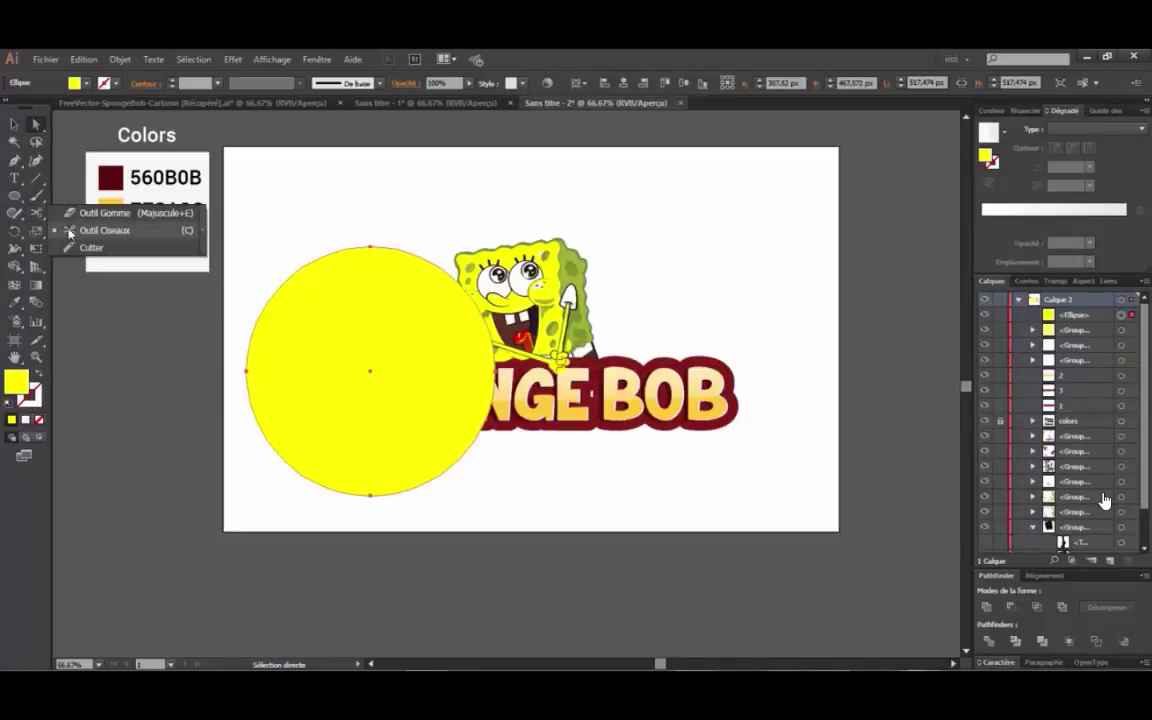
pyautogui.click(140, 231)
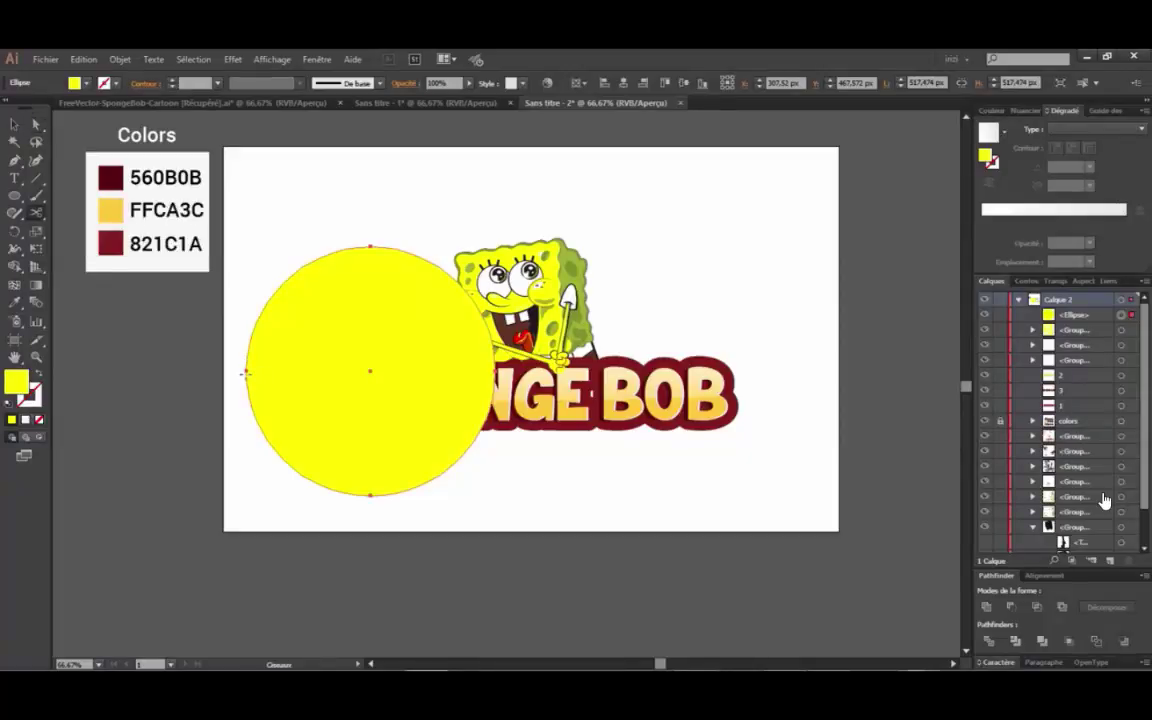
pyautogui.click(245, 371)
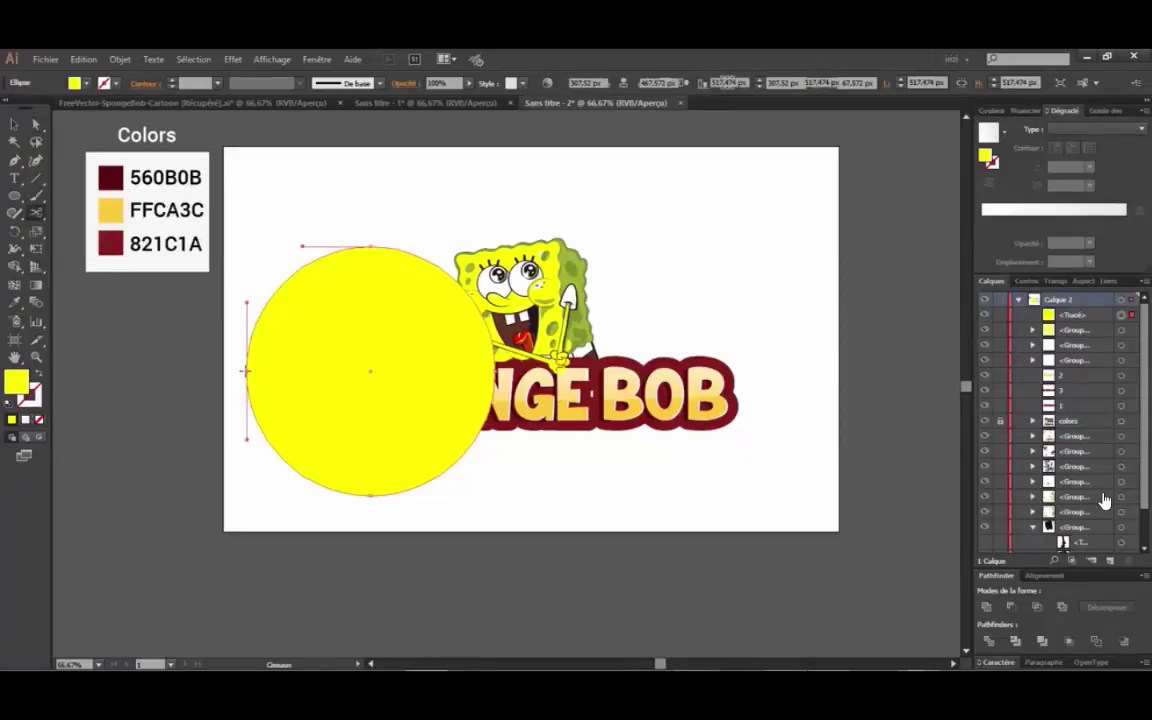
pyautogui.click(498, 371)
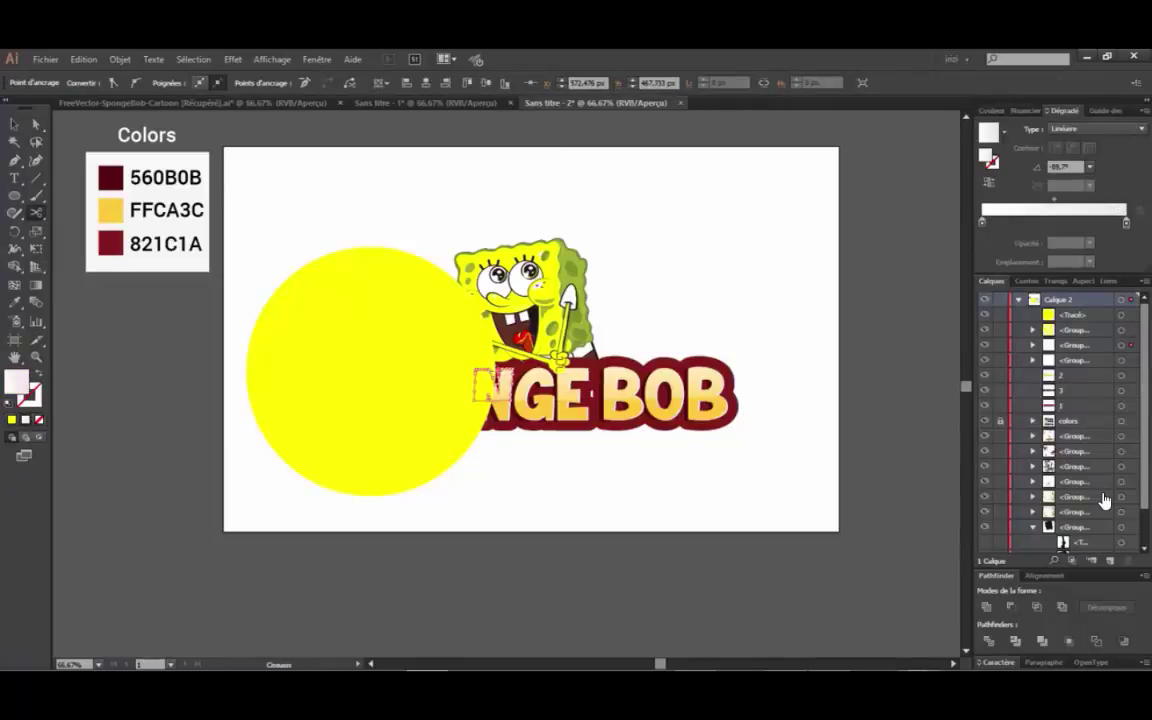
pyautogui.click(36, 122)
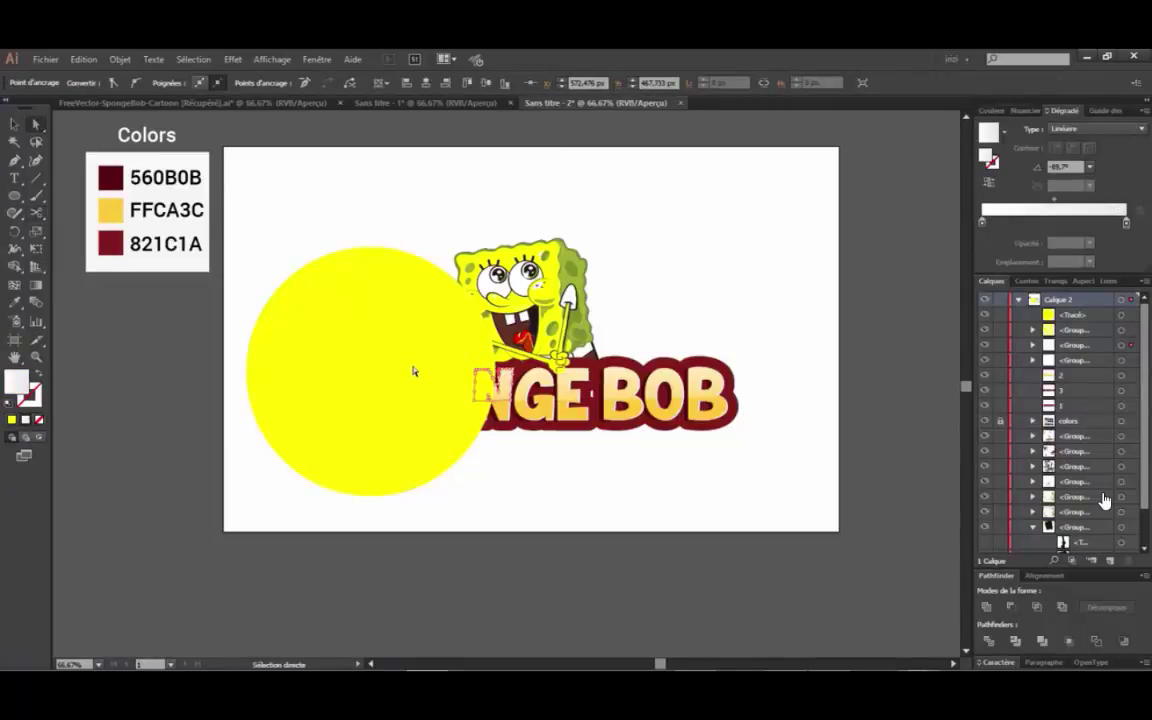
pyautogui.click(411, 368)
pyautogui.click(36, 212)
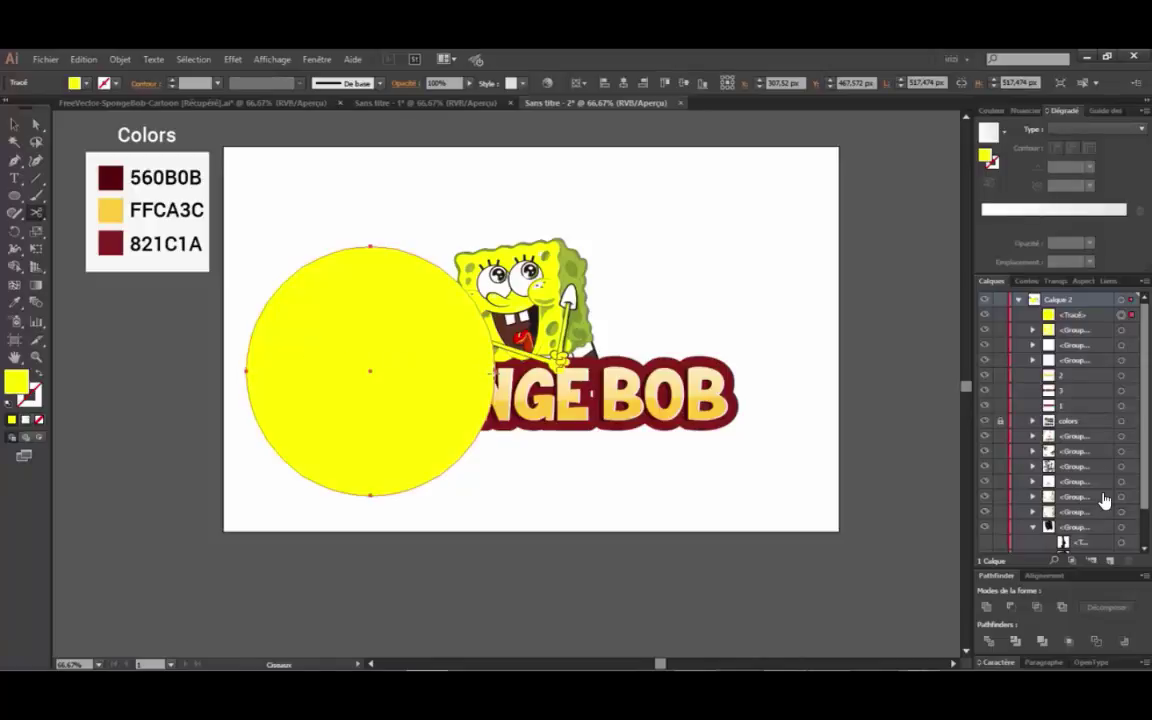
pyautogui.click(496, 371)
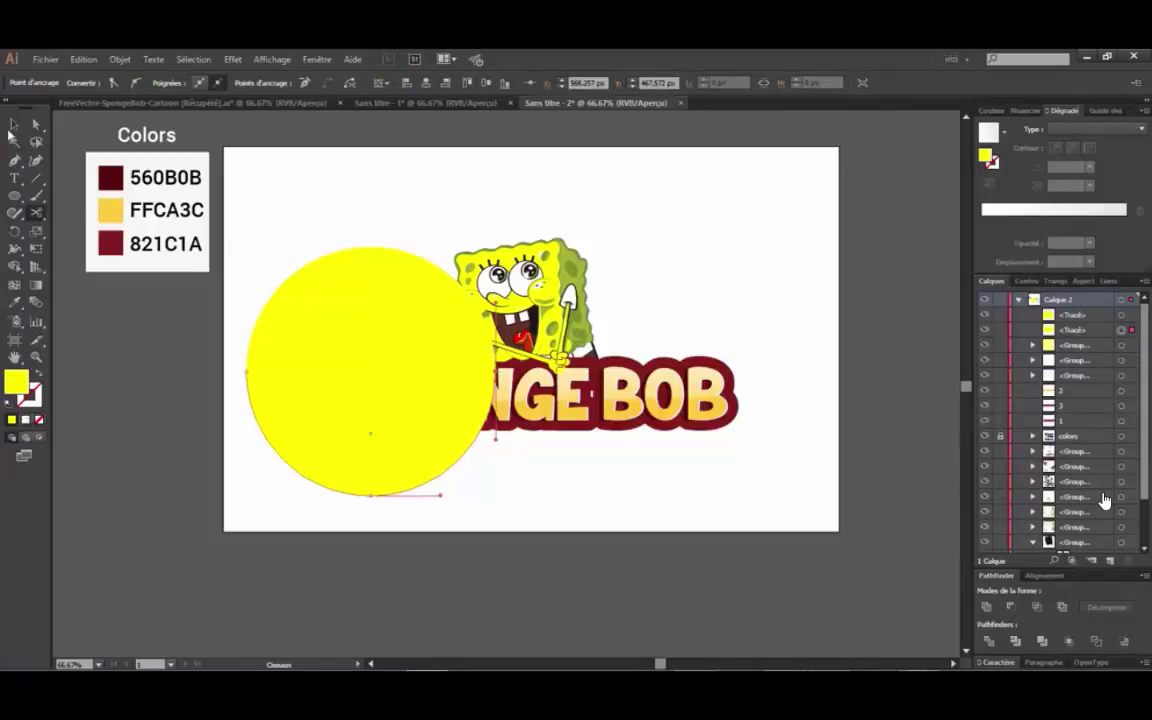
# - Delete the lower half of the cut circle and select the remaining upper semicircle
pyautogui.click(36, 124)
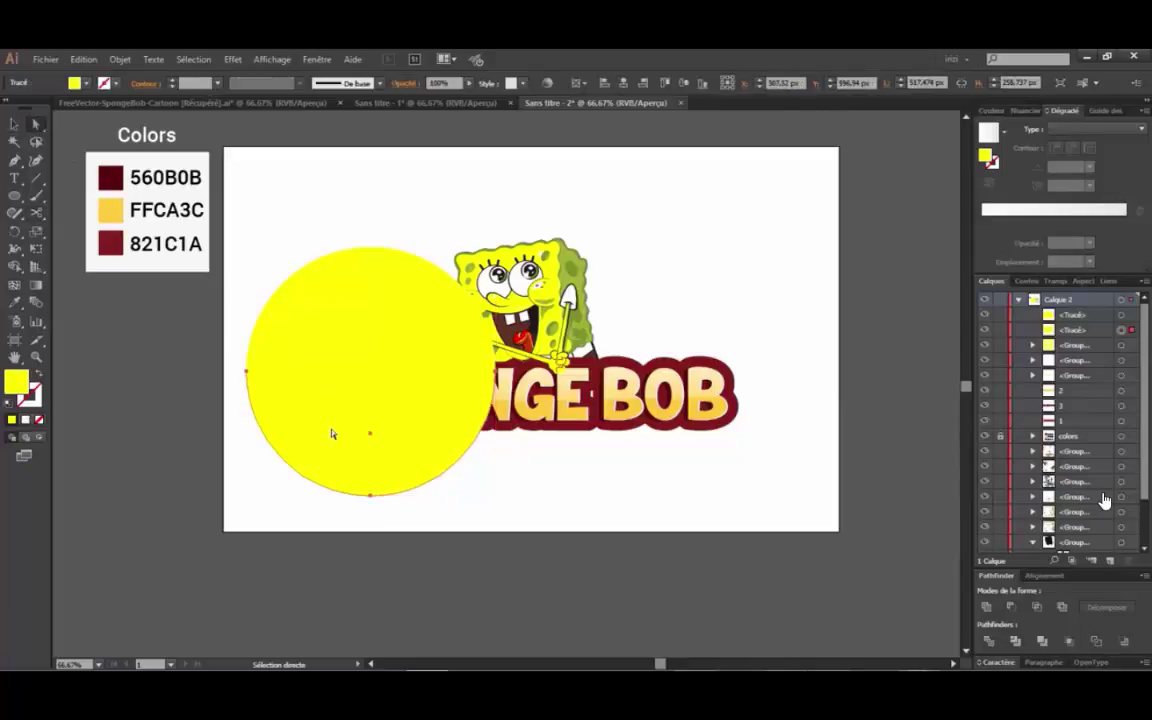
pyautogui.press('Delete')
pyautogui.click(347, 316)
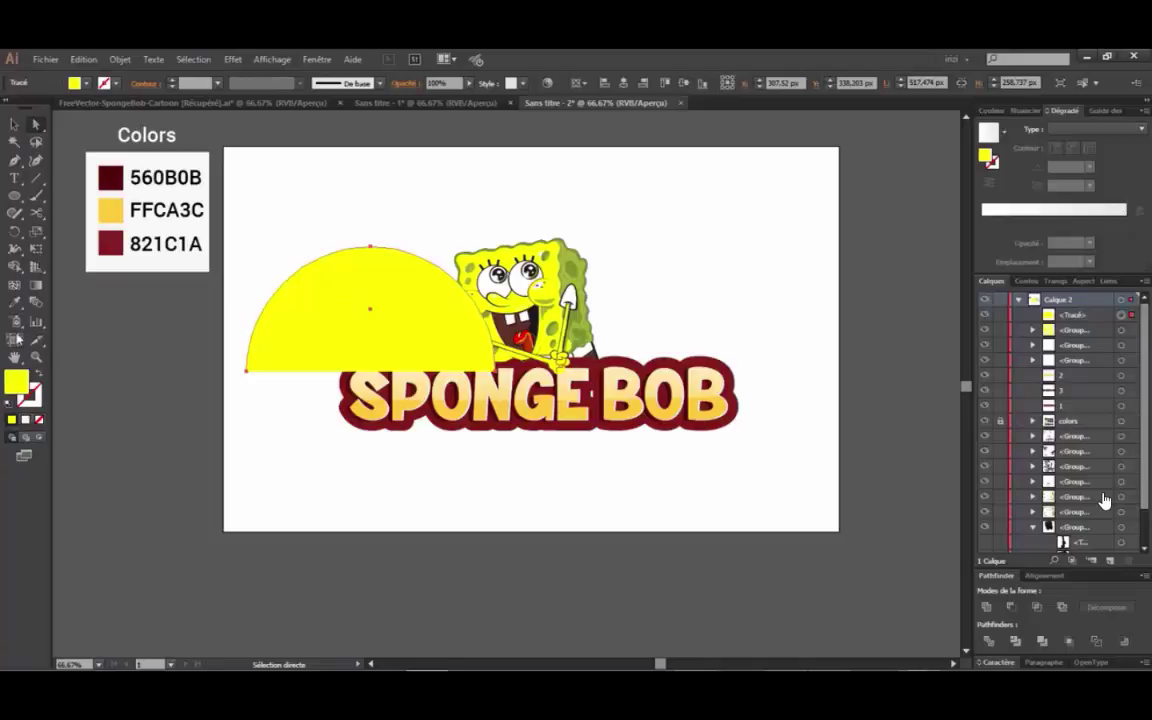
# - Give the semicircle the 821C1A swatch colour and swap it to the stroke, leaving the shape without a fill
pyautogui.click(14, 304)
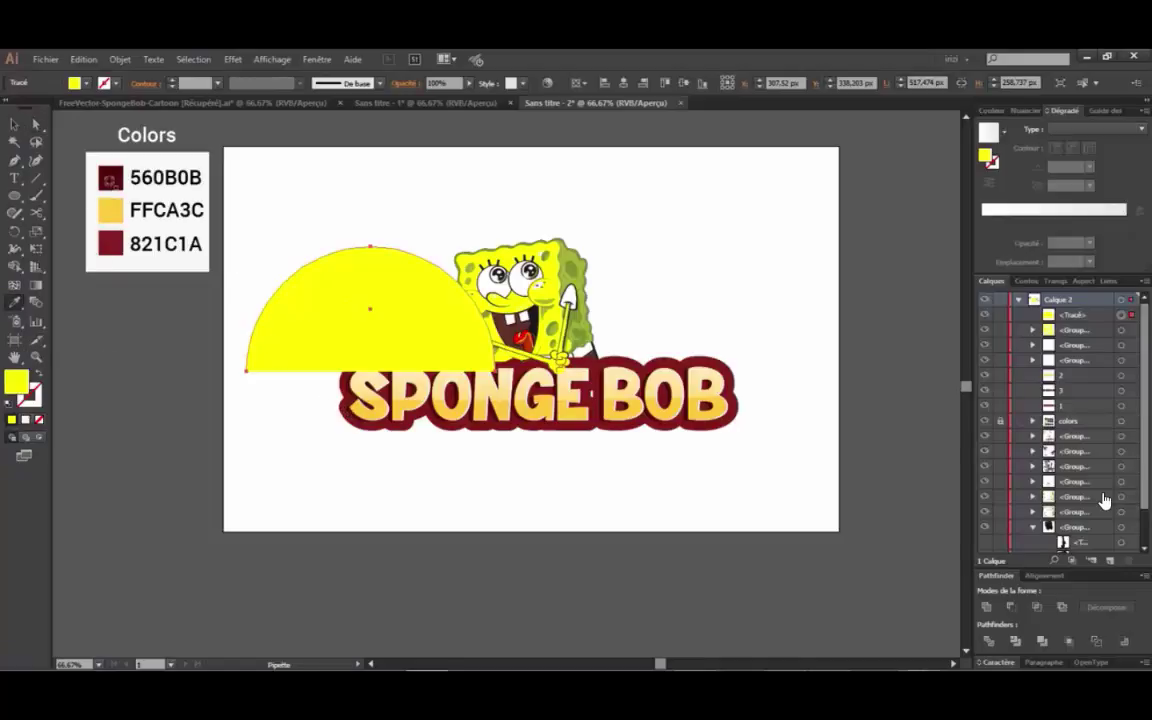
pyautogui.click(115, 246)
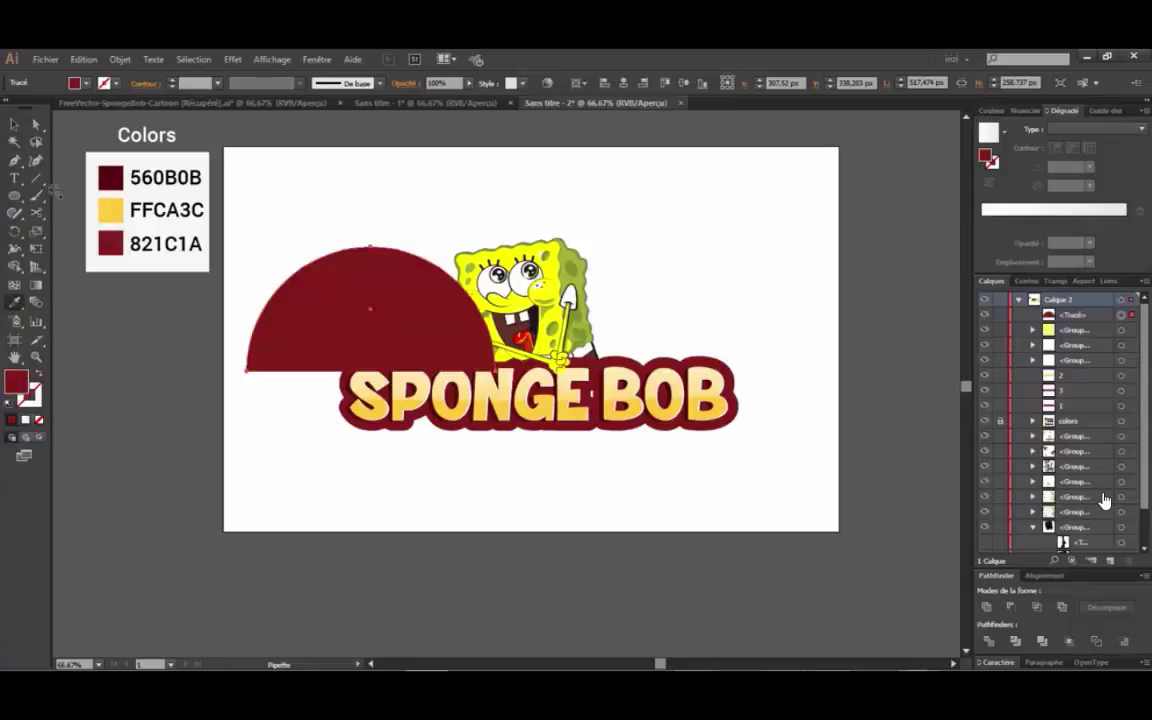
pyautogui.click(45, 375)
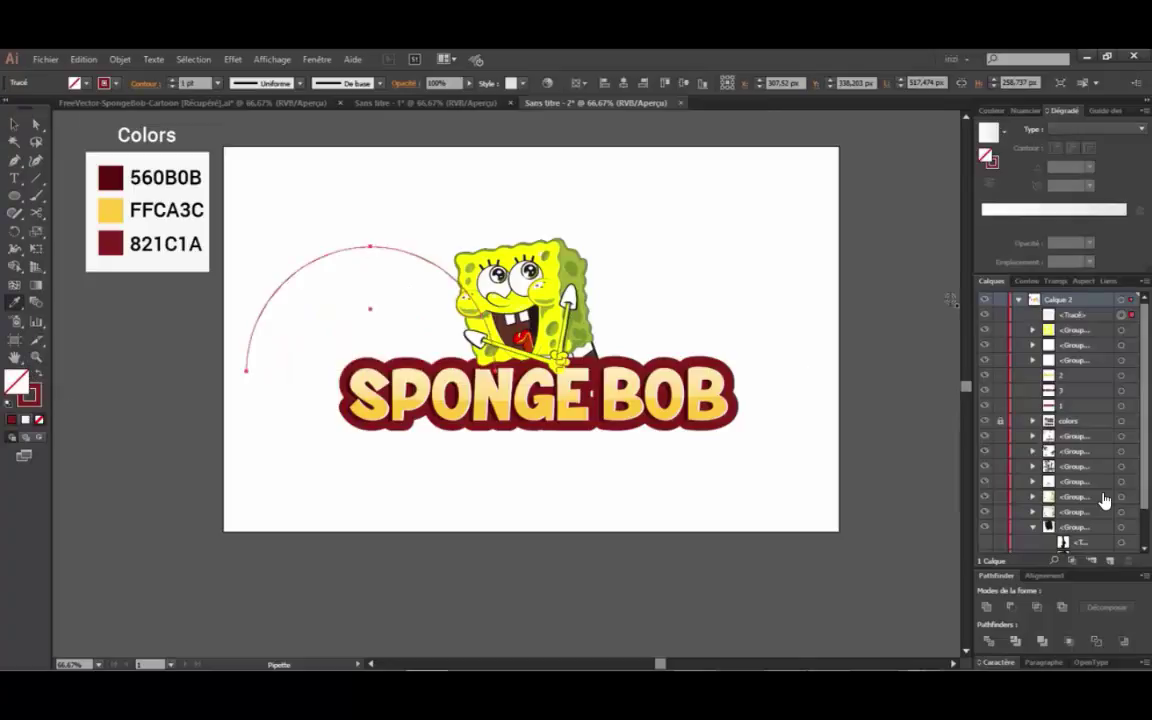
# - Set the semicircle's stroke weight to 60 pt
pyautogui.click(1026, 283)
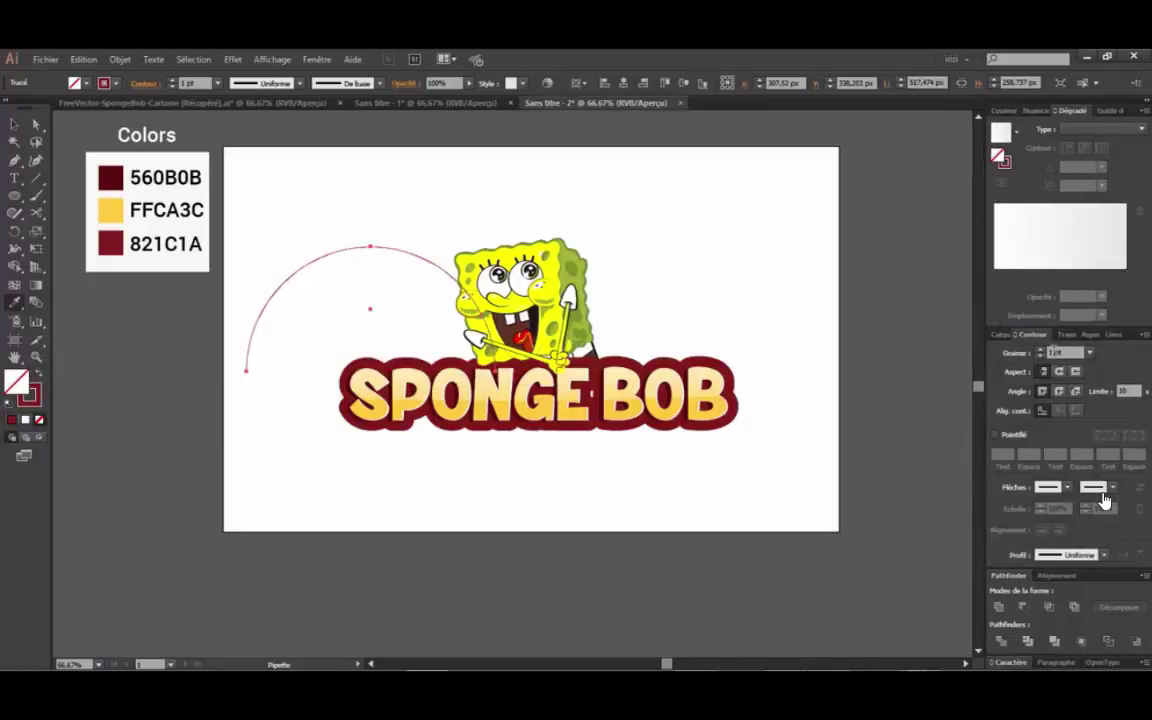
pyautogui.click(1050, 352)
pyautogui.write('60')
pyautogui.press('Return')
# - Select the arc with Direct Selection and set its stroke weight to 70 pt
pyautogui.click(36, 124)
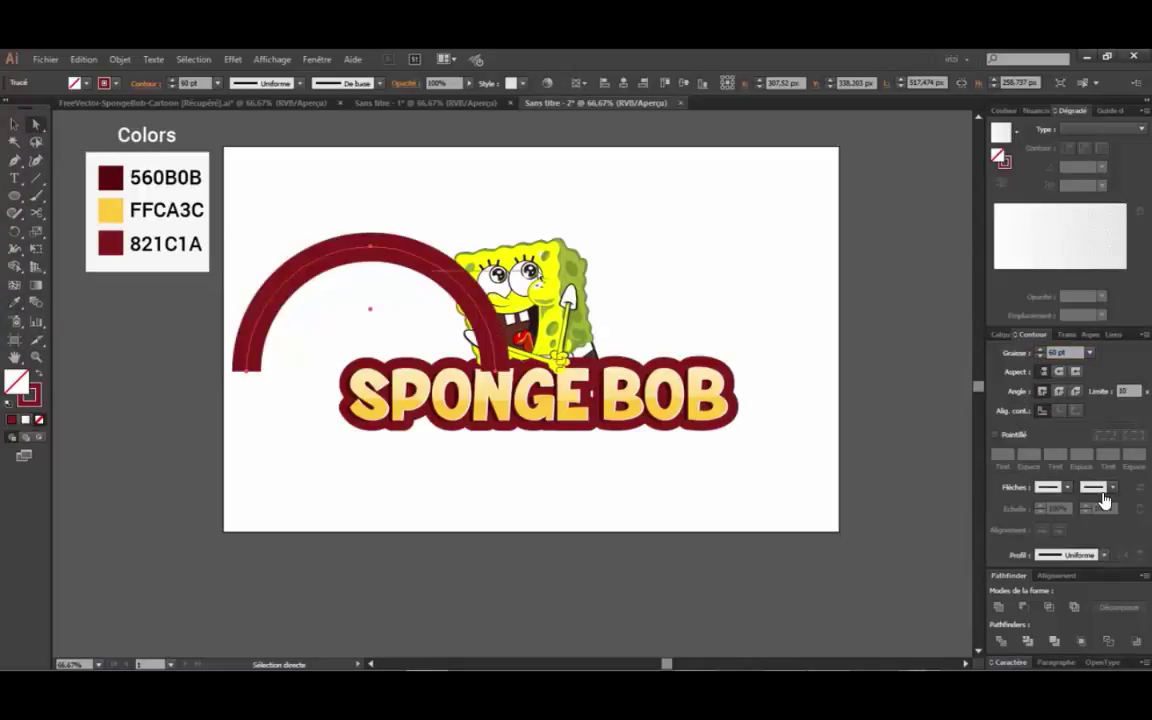
pyautogui.moveTo(432, 206); pyautogui.dragTo(408, 268)
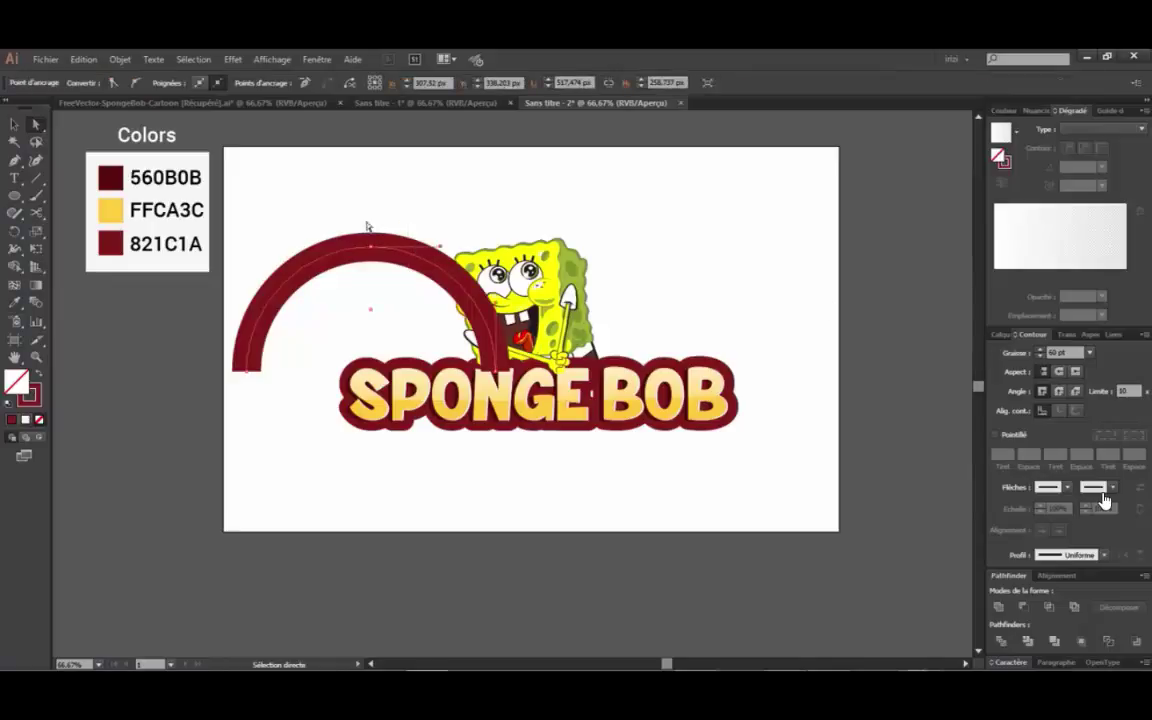
pyautogui.moveTo(339, 188); pyautogui.dragTo(386, 330)
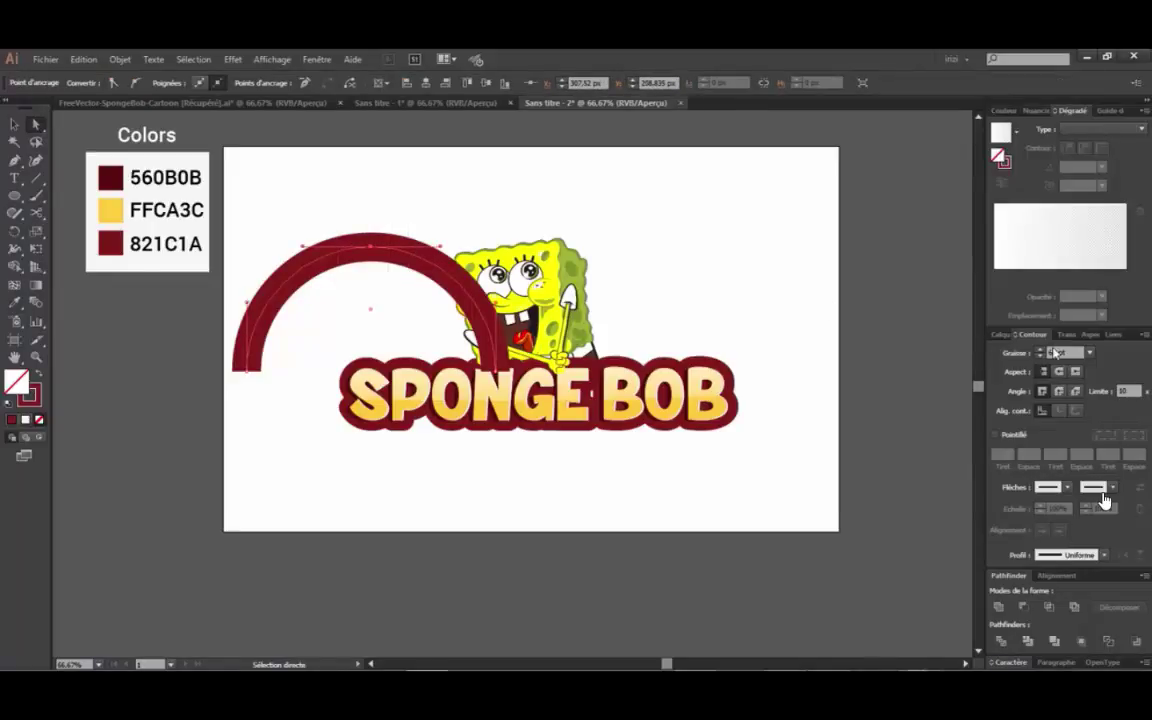
pyautogui.moveTo(1057, 352); pyautogui.dragTo(1041, 352)
pyautogui.write('70')
# - Move the arc over the character and scale it to about 476 by 238 px, centred near X 638 px, Y 363 px
pyautogui.click(14, 123)
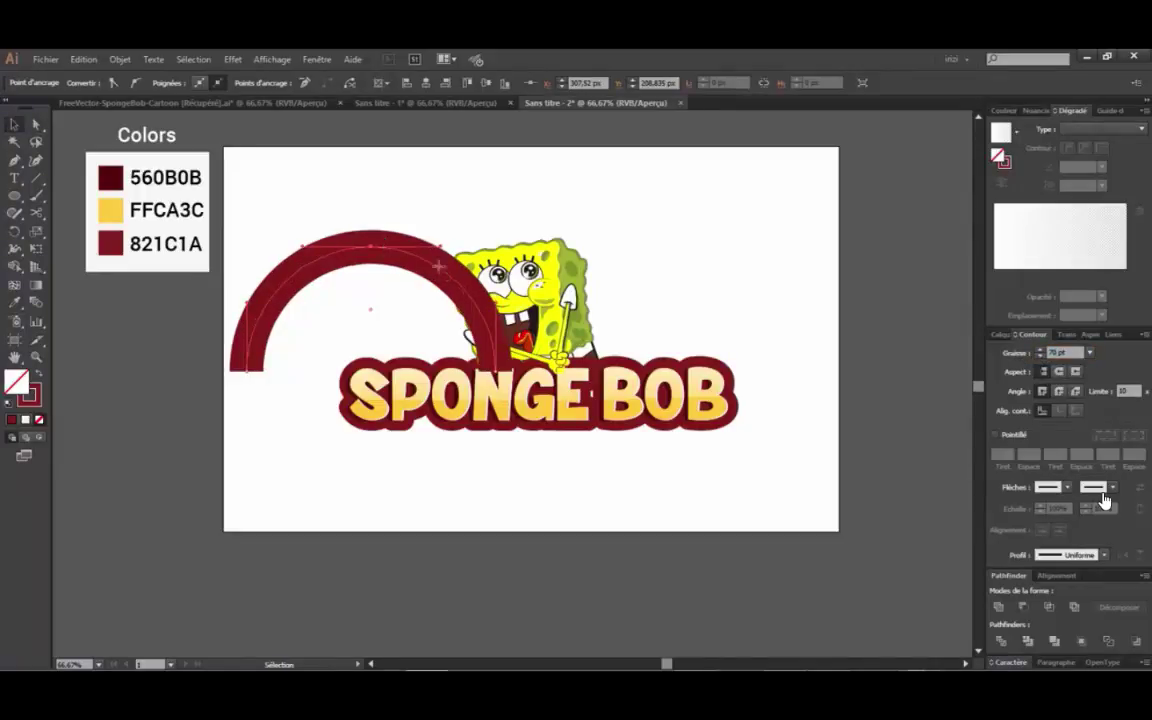
pyautogui.moveTo(438, 265); pyautogui.dragTo(596, 267)
pyautogui.click(36, 248)
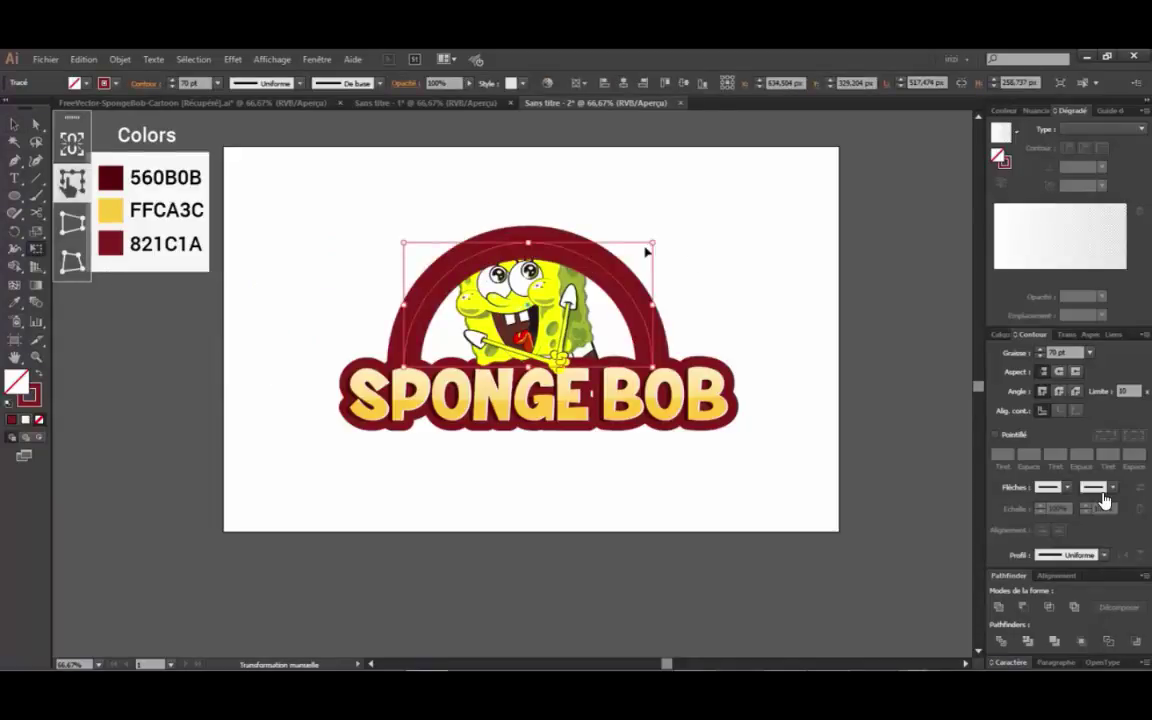
pyautogui.moveTo(655, 244); pyautogui.dragTo(606, 266)
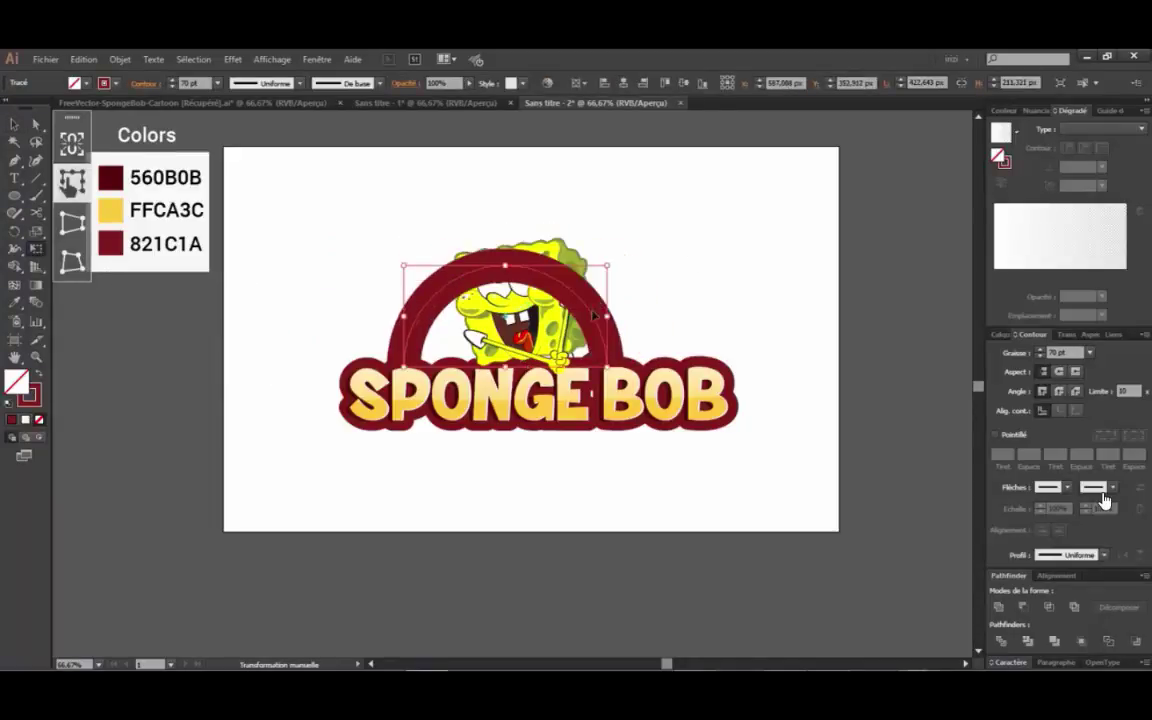
pyautogui.moveTo(598, 320); pyautogui.dragTo(648, 368)
pyautogui.moveTo(651, 375); pyautogui.dragTo(651, 376)
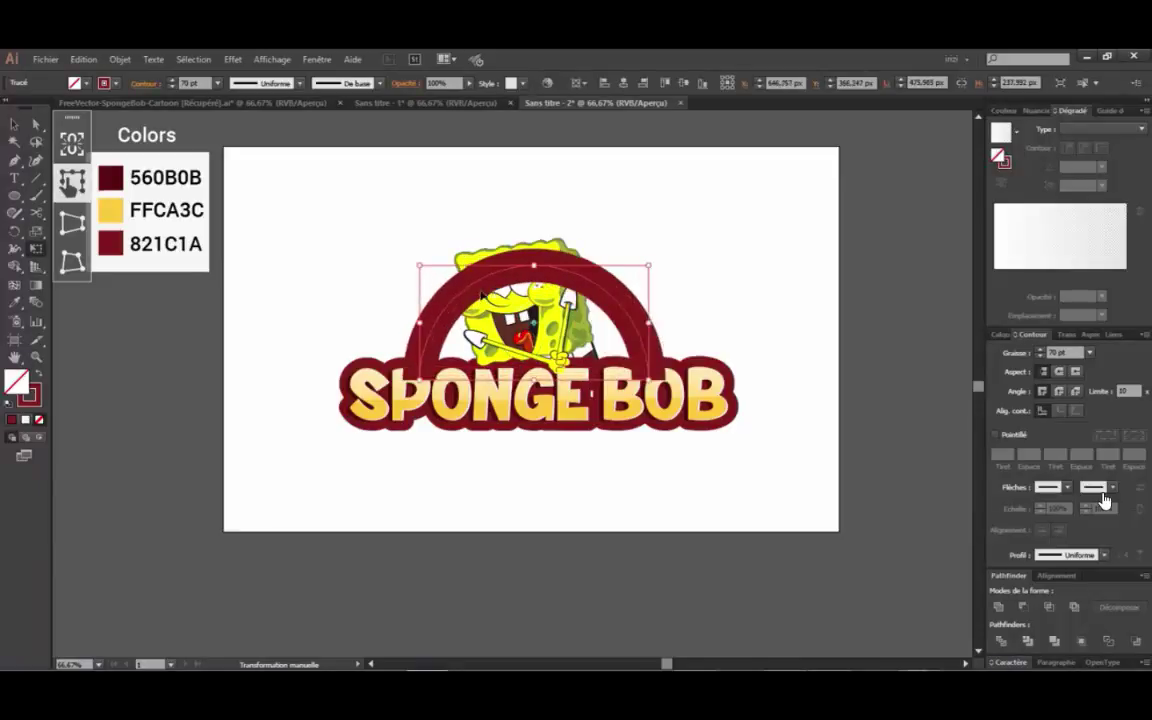
pyautogui.moveTo(441, 313); pyautogui.dragTo(438, 312)
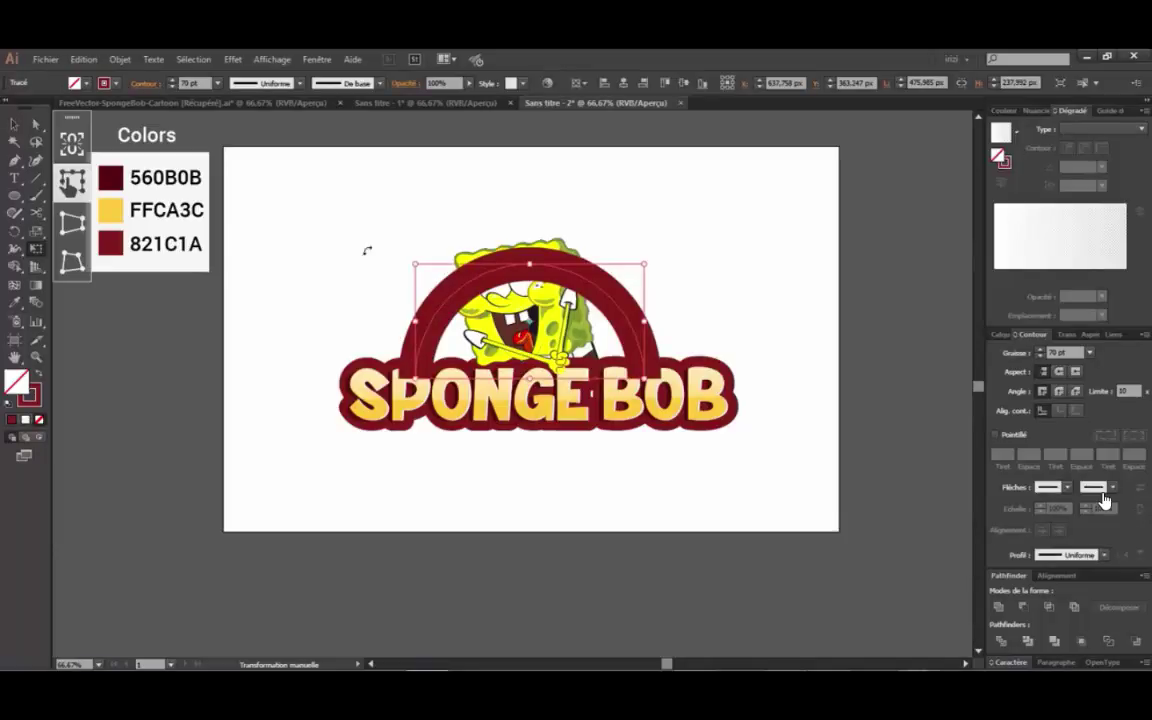
# - Send the arc to the back of the stacking order, behind the character and lettering, and deselect it
pyautogui.rightClick(442, 289)
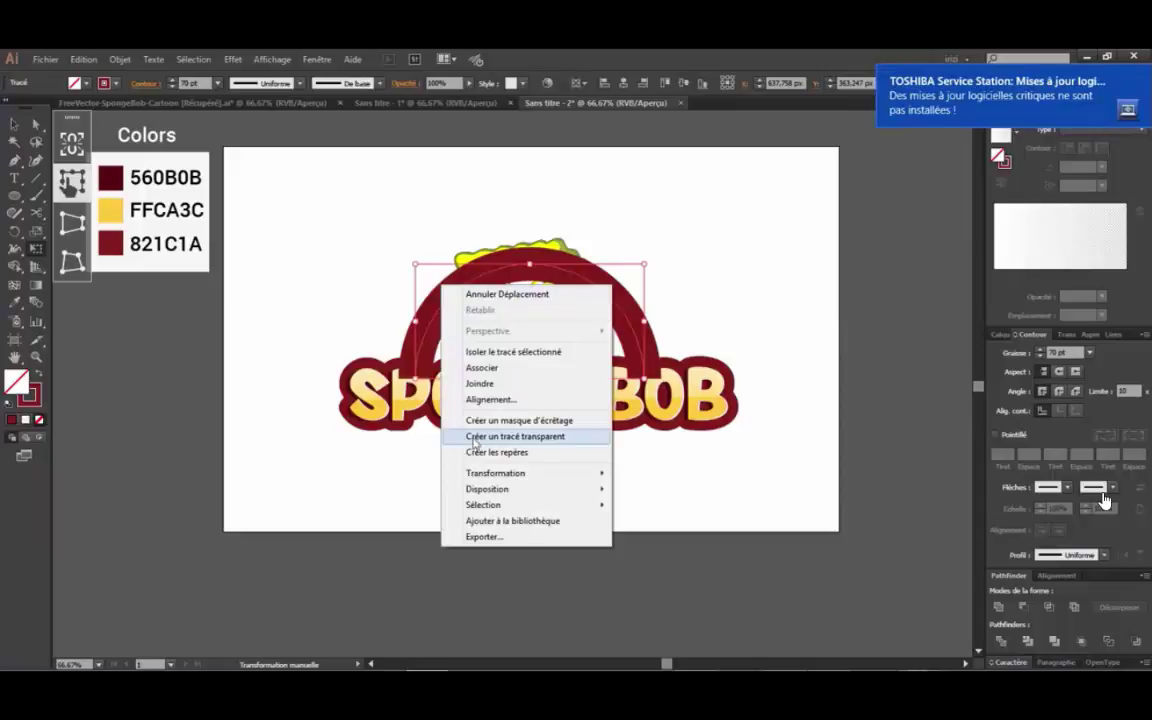
pyautogui.moveTo(507, 491)
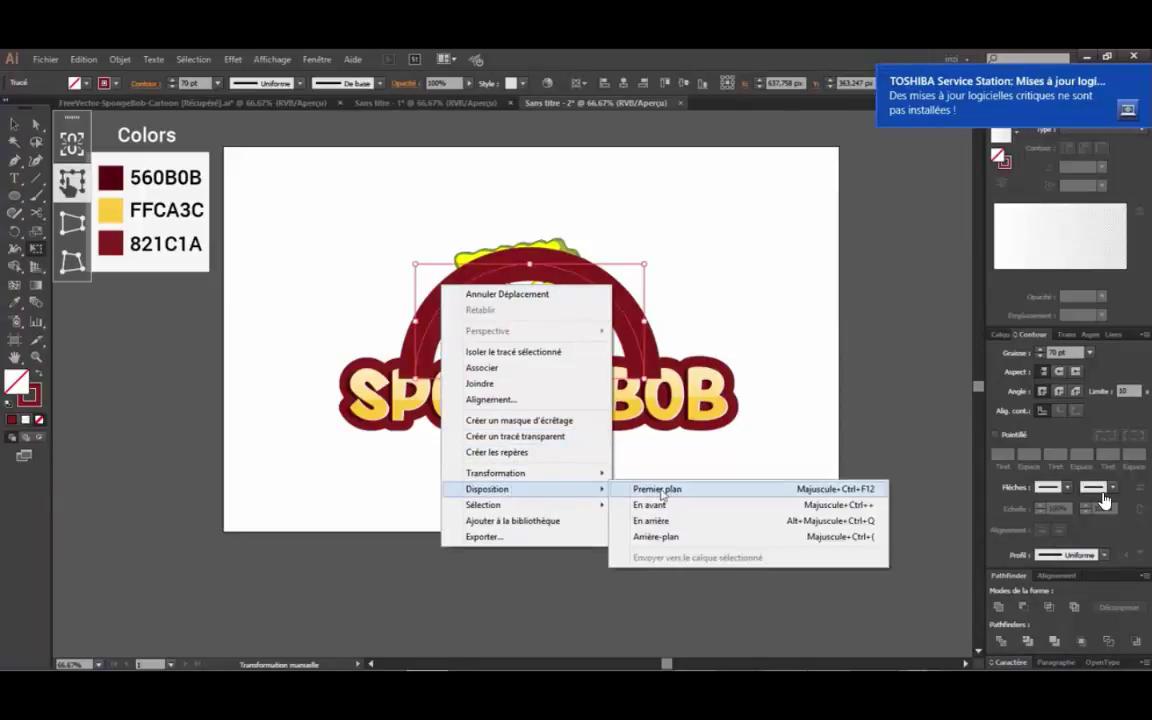
pyautogui.click(652, 538)
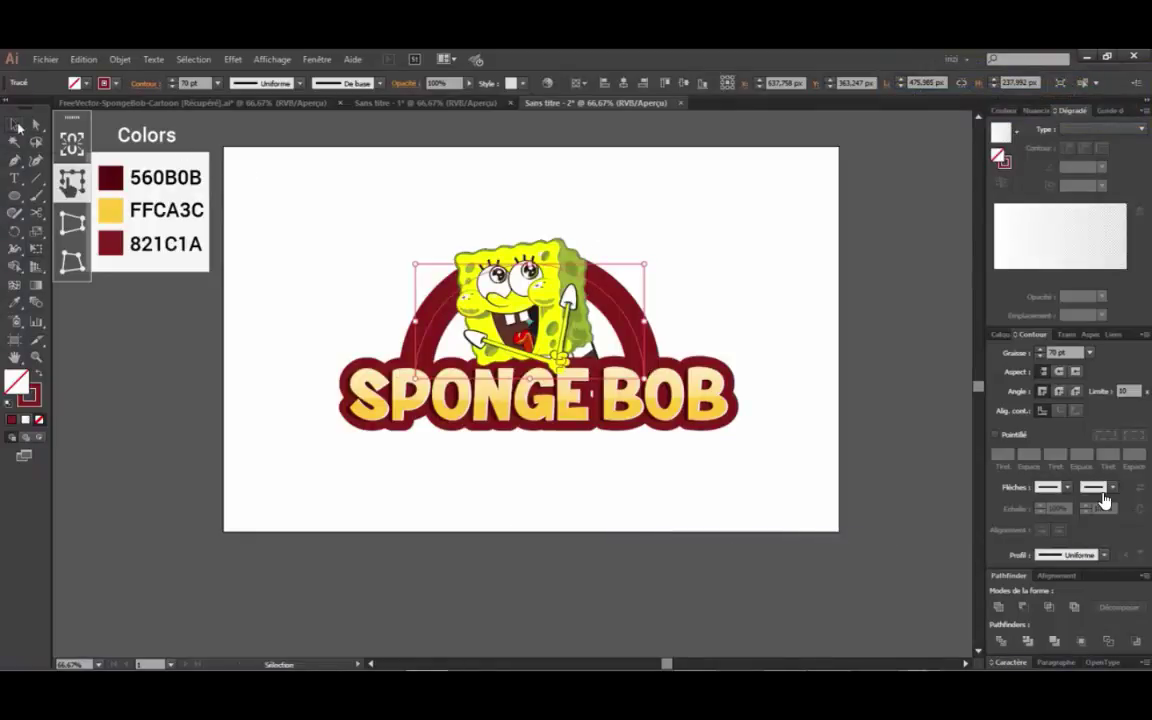
pyautogui.click(17, 127)
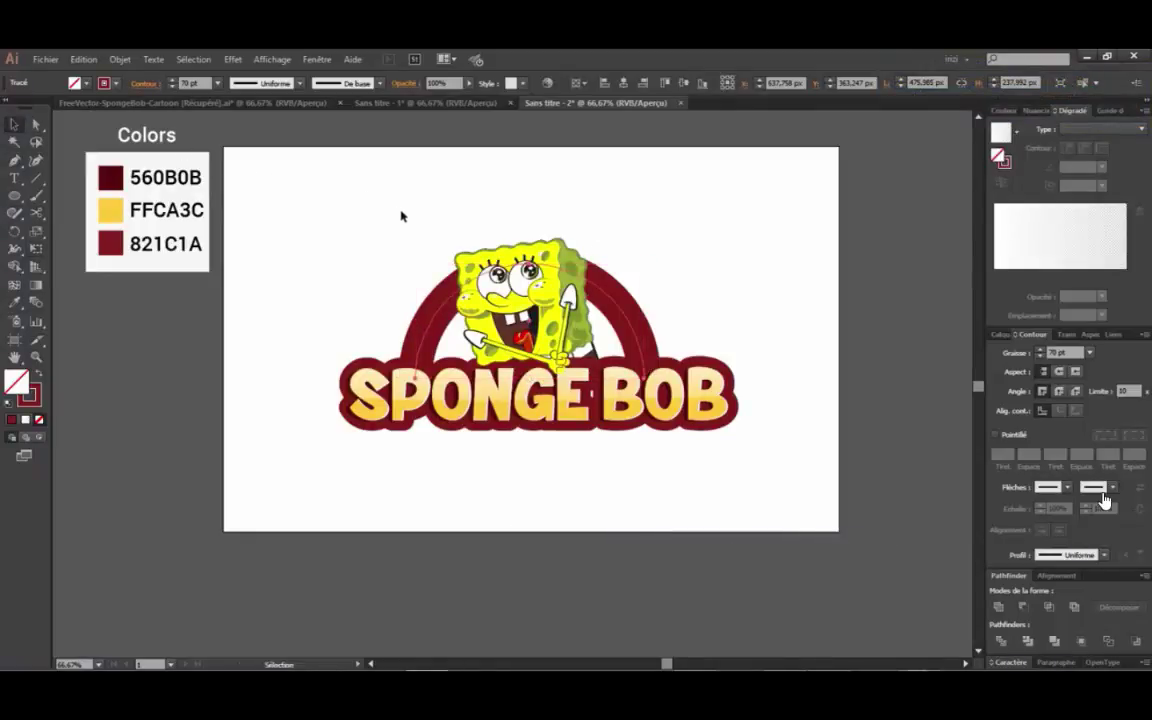
pyautogui.click(676, 262)
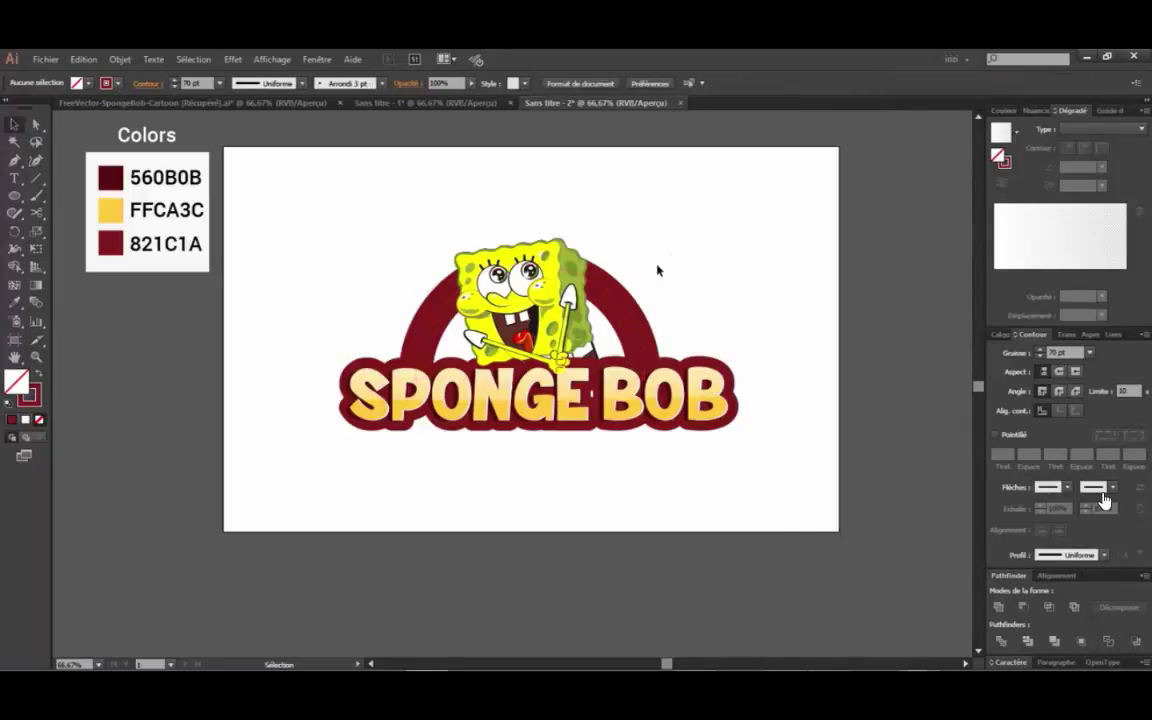
# - Reselect the arc and narrow it with Free Transform to about 468 px wide, keeping its height
pyautogui.scroll(-1, 658, 266)
pyautogui.scroll(1, 620, 271)
pyautogui.scroll(1, 593, 269)
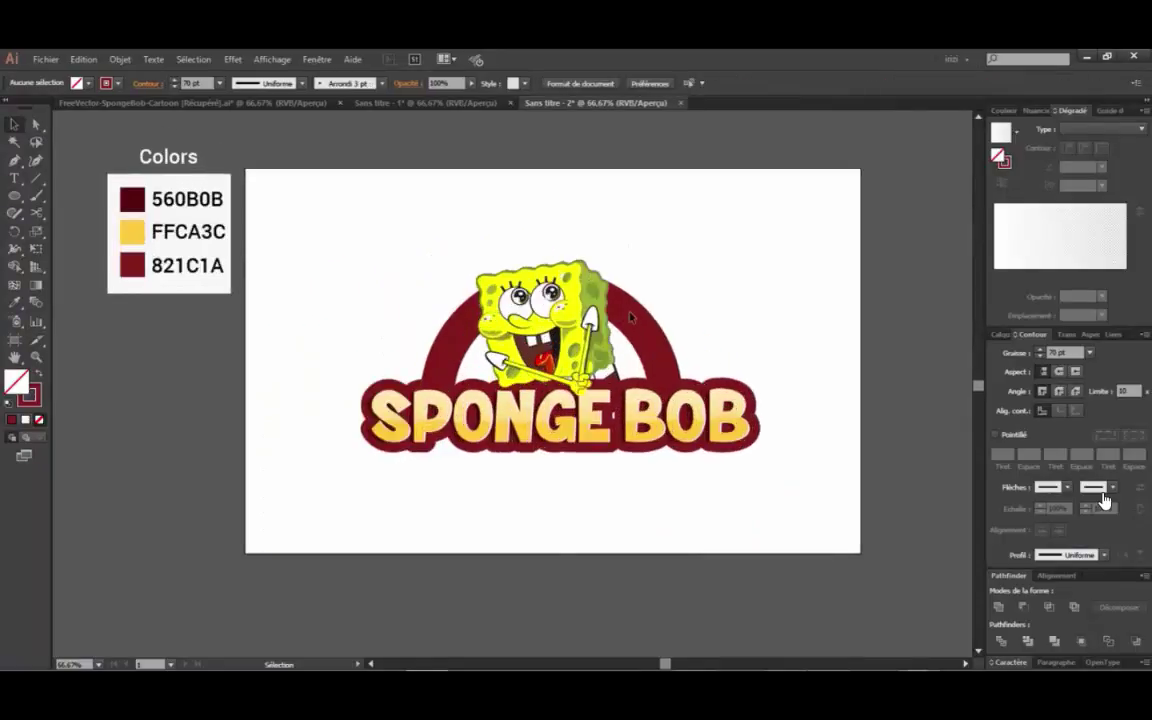
pyautogui.click(636, 350)
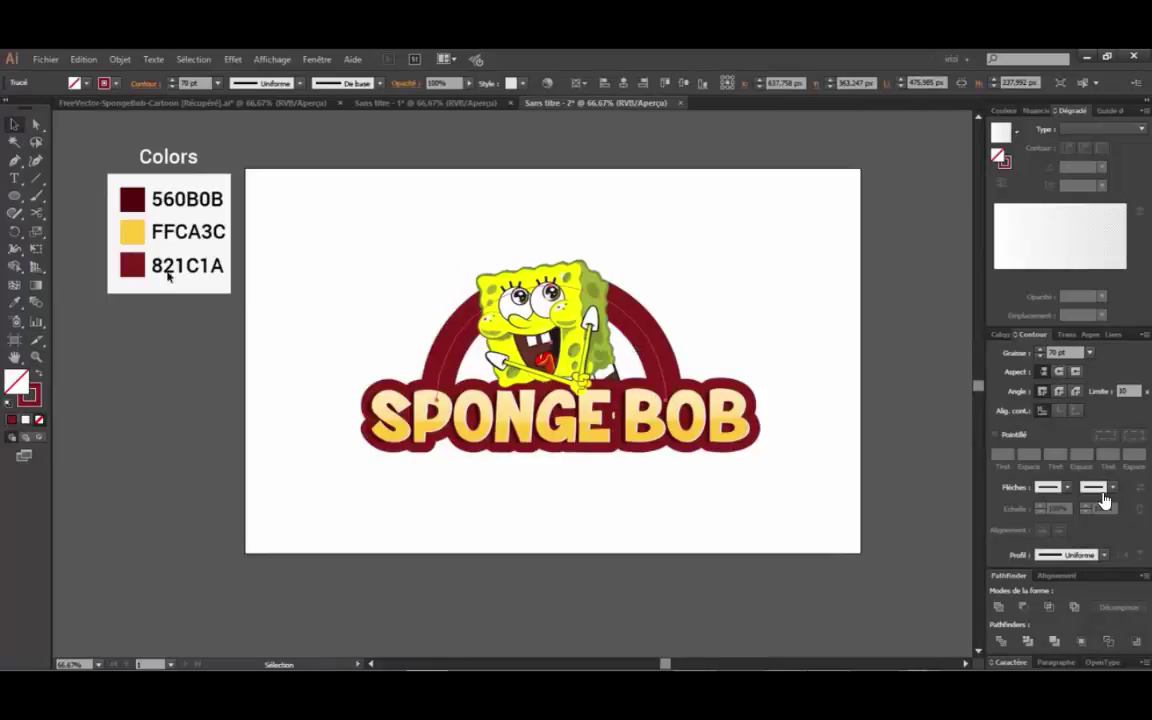
pyautogui.click(37, 250)
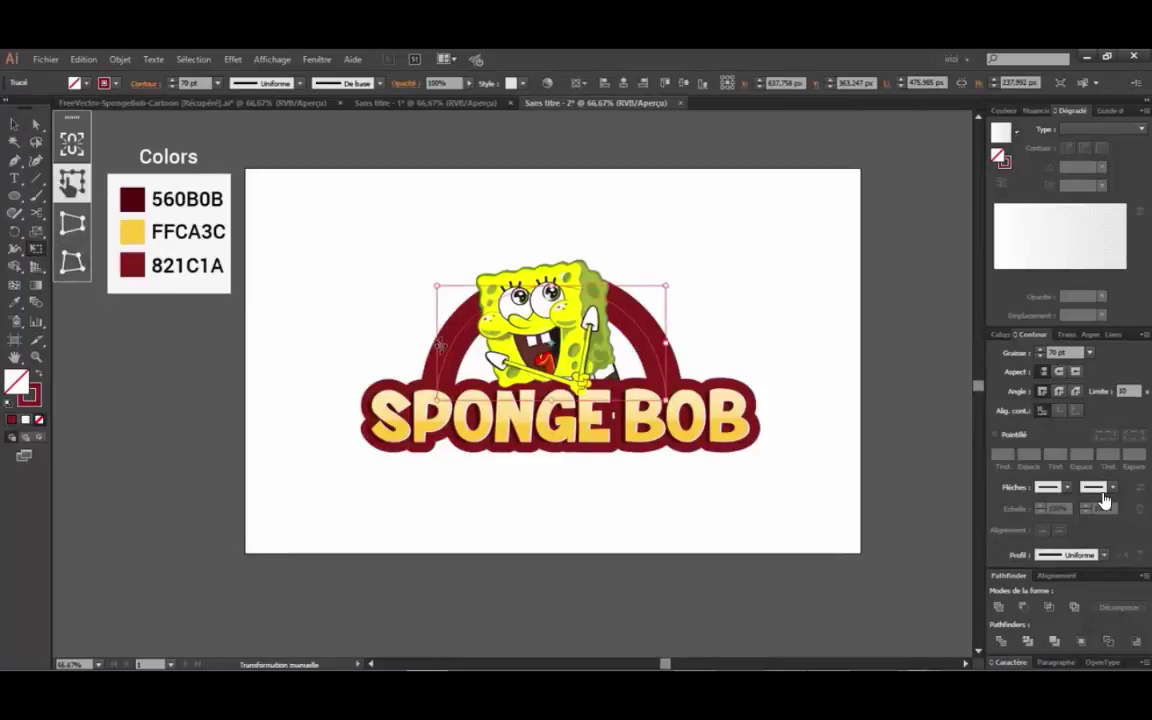
pyautogui.moveTo(440, 345); pyautogui.dragTo(446, 345)
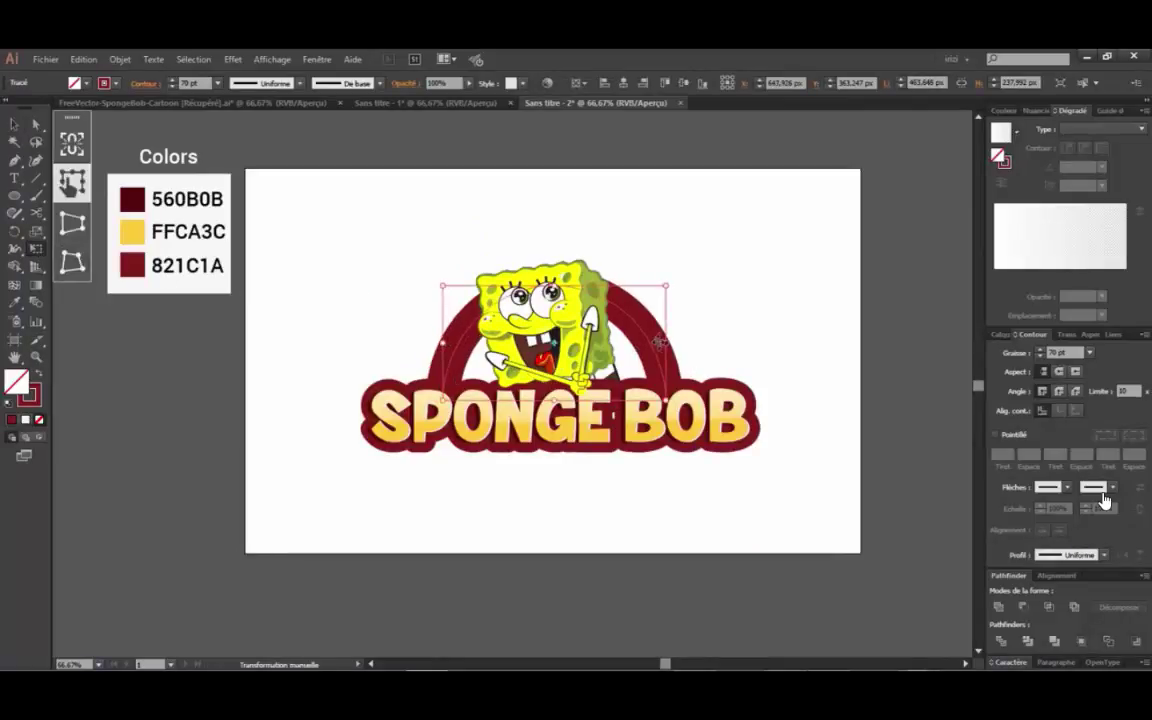
pyautogui.moveTo(661, 343); pyautogui.dragTo(658, 343)
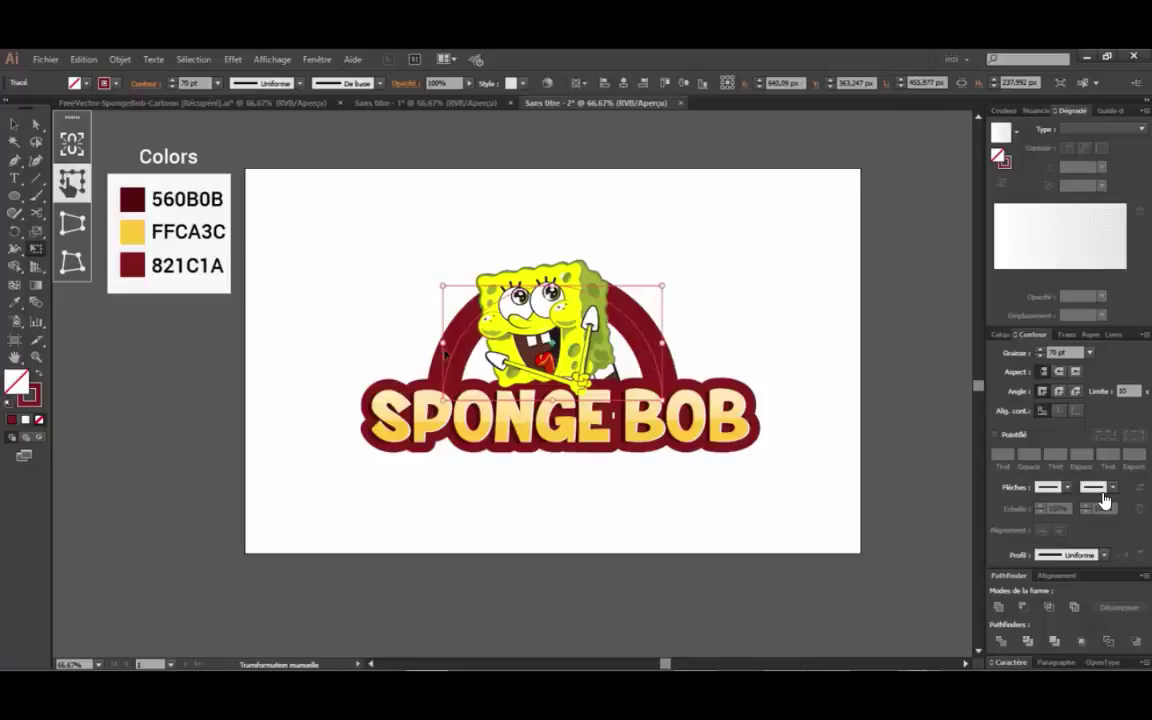
pyautogui.moveTo(443, 343); pyautogui.dragTo(437, 343)
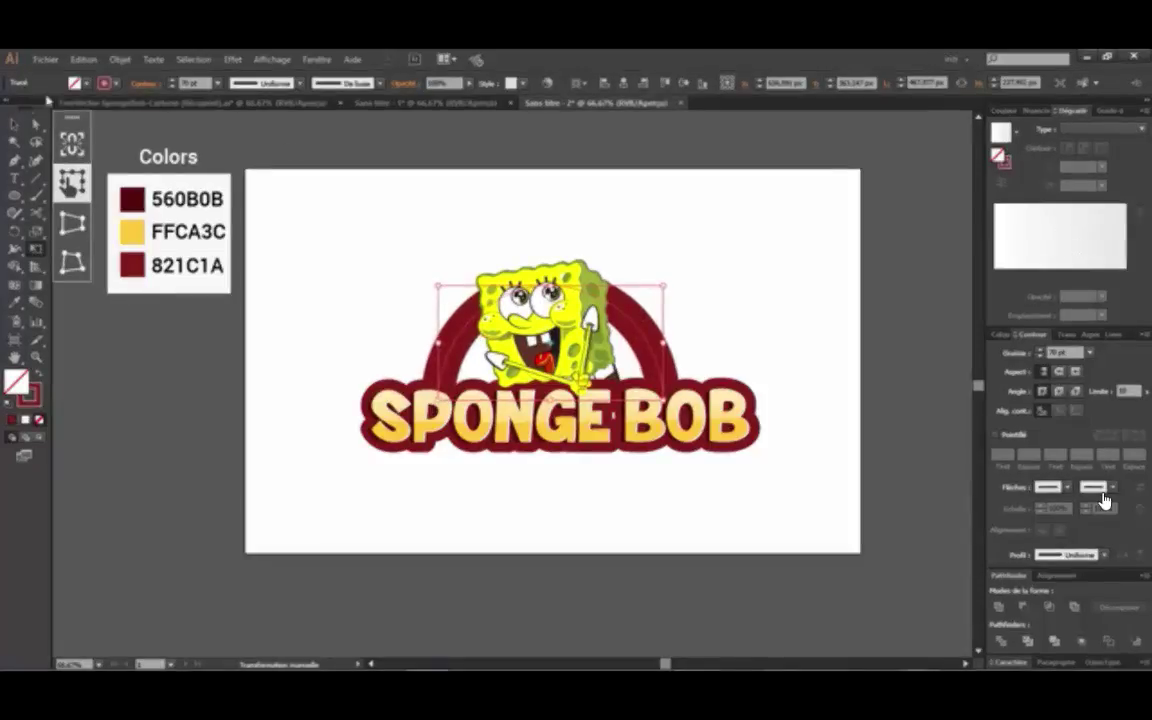
# - Place the star image from the spongebob folder as a small, rotated star on the arc's left leg, just above the lettering
pyautogui.click(15, 126)
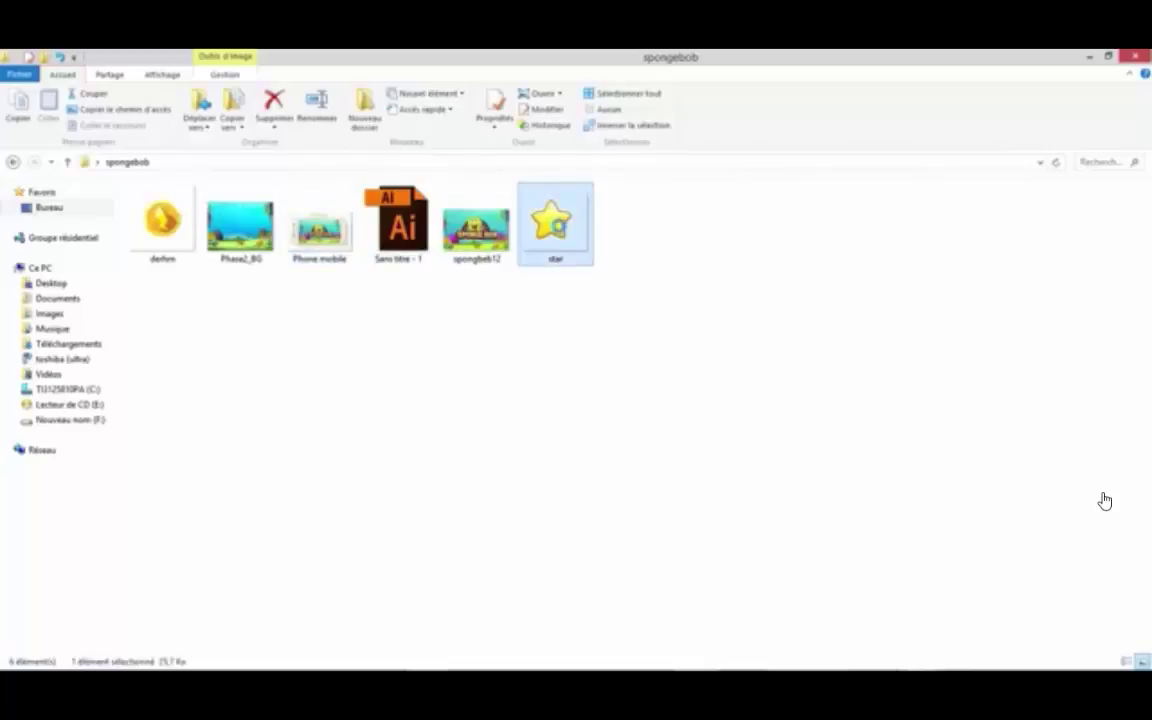
pyautogui.moveTo(540, 222); pyautogui.dragTo(426, 274)
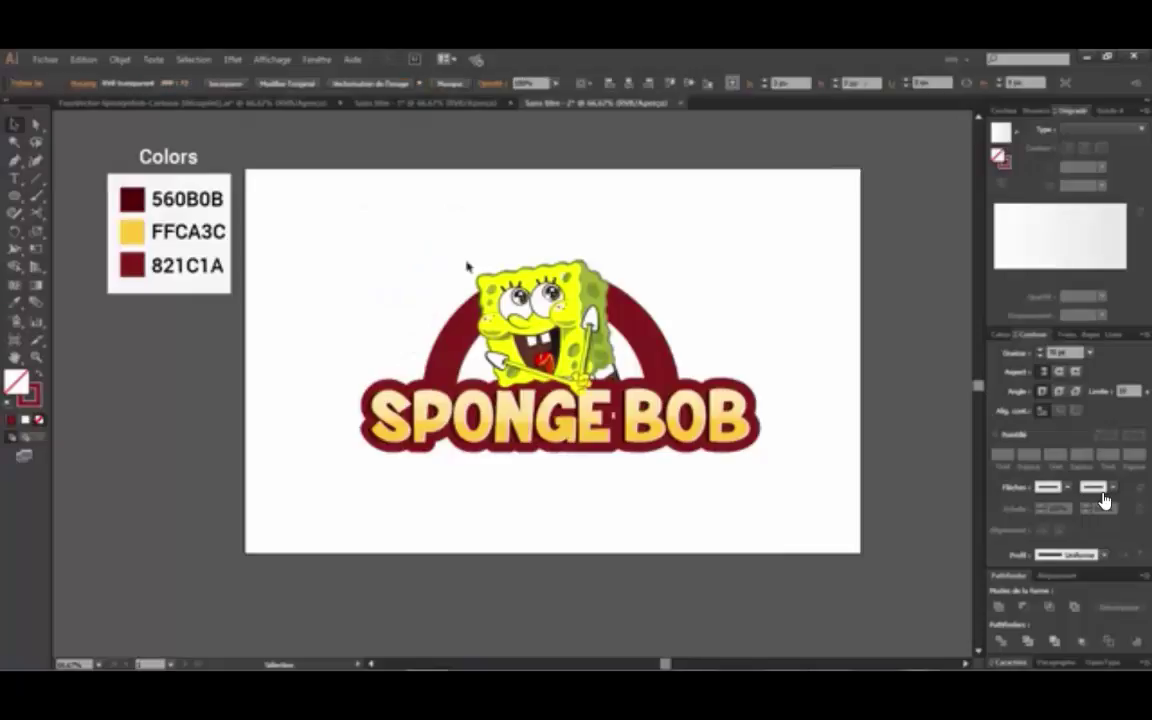
pyautogui.moveTo(428, 283); pyautogui.dragTo(468, 309)
pyautogui.press('e')
pyautogui.hotkey('ctrl', '1')
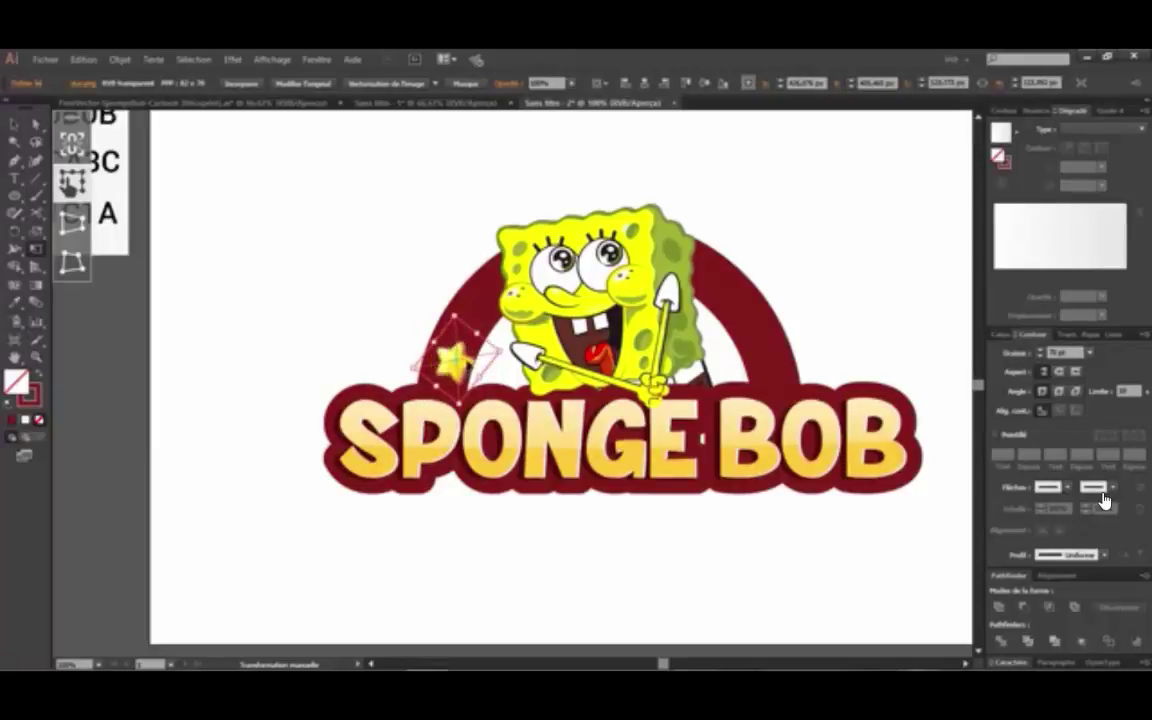
# - Adjust the tilt of the star on the arc's left leg and scatter several copies over the blank area beside the logo
pyautogui.moveTo(504, 350)
pyautogui.mouseDown()
pyautogui.moveTo(499, 341)
pyautogui.moveTo(449, 357)
pyautogui.moveTo(493, 340)
pyautogui.mouseUp()
pyautogui.press('a')
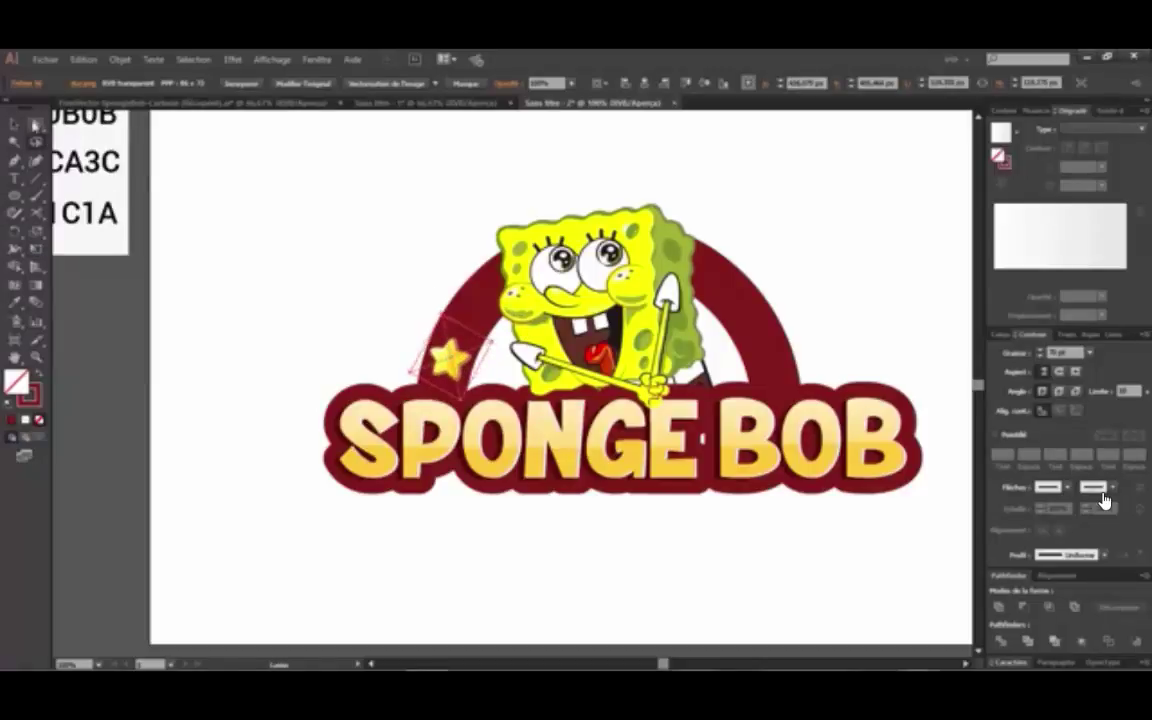
pyautogui.moveTo(462, 332); pyautogui.dragTo(346, 244)
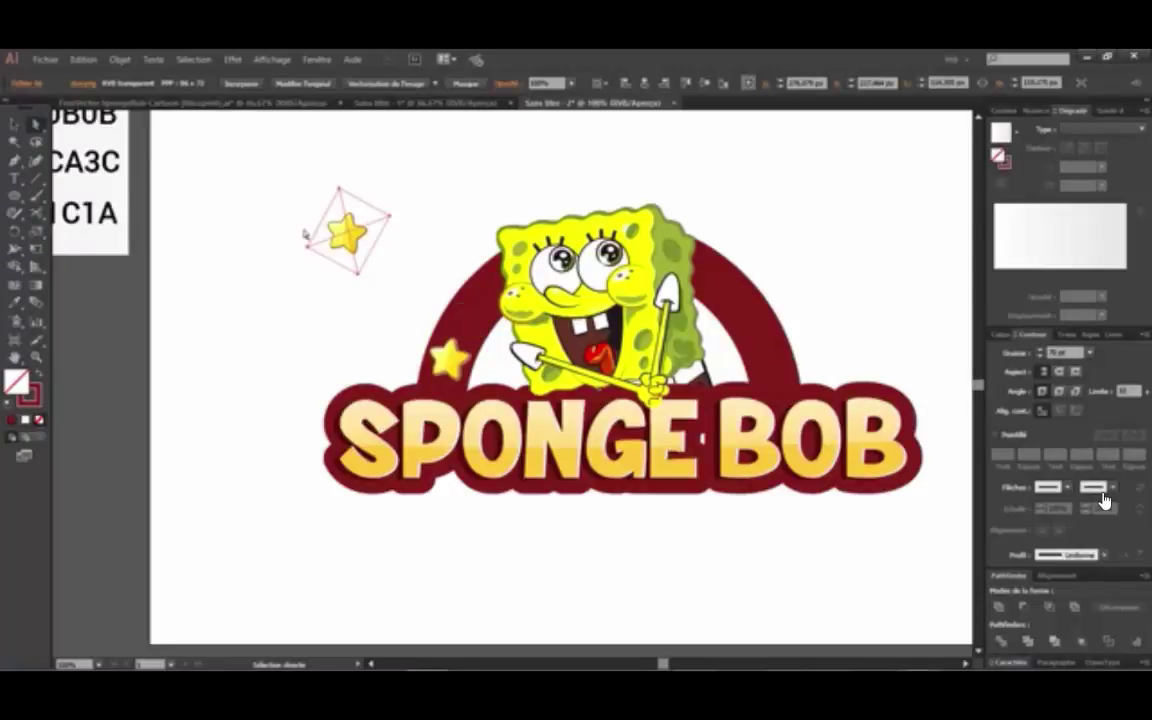
pyautogui.moveTo(277, 211); pyautogui.dragTo(409, 279)
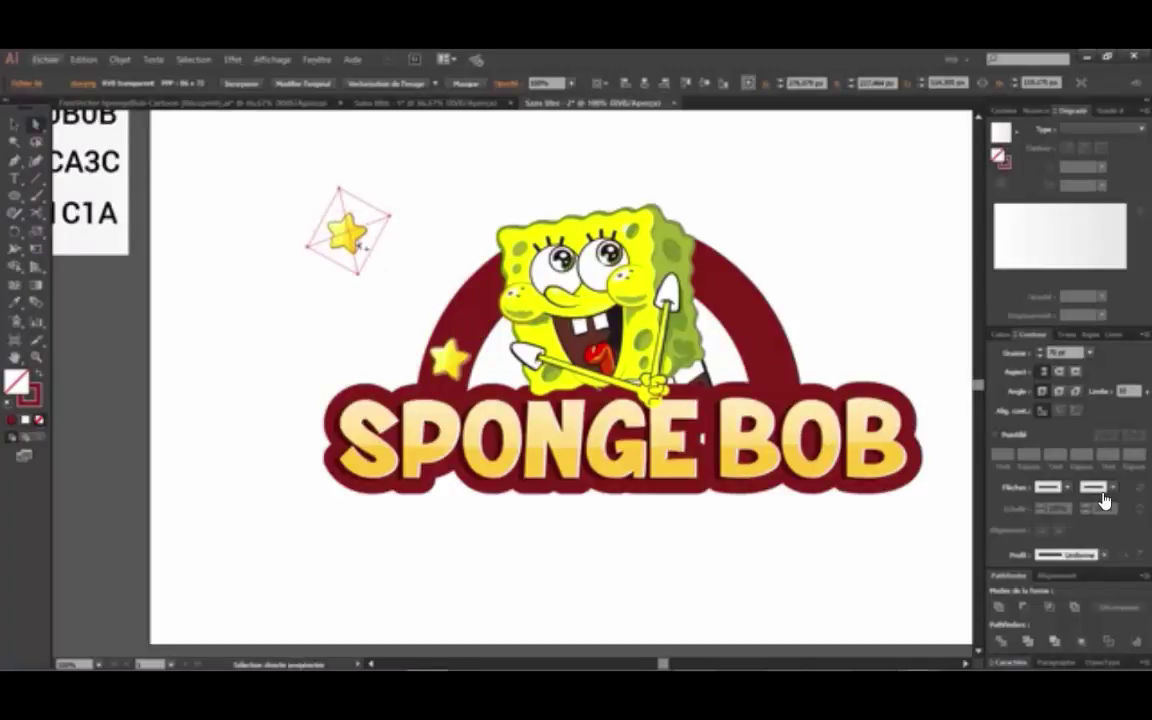
pyautogui.click(38, 127)
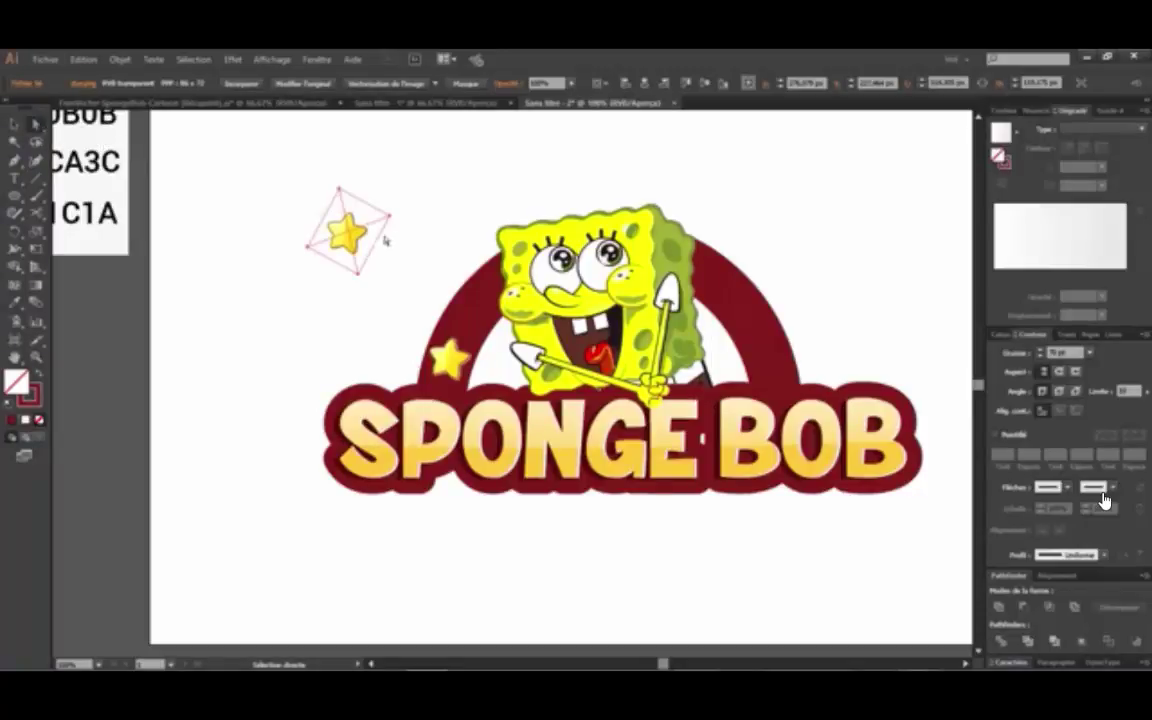
pyautogui.press('alt')
pyautogui.moveTo(346, 234); pyautogui.dragTo(230, 232)
pyautogui.moveTo(230, 232); pyautogui.dragTo(231, 340)
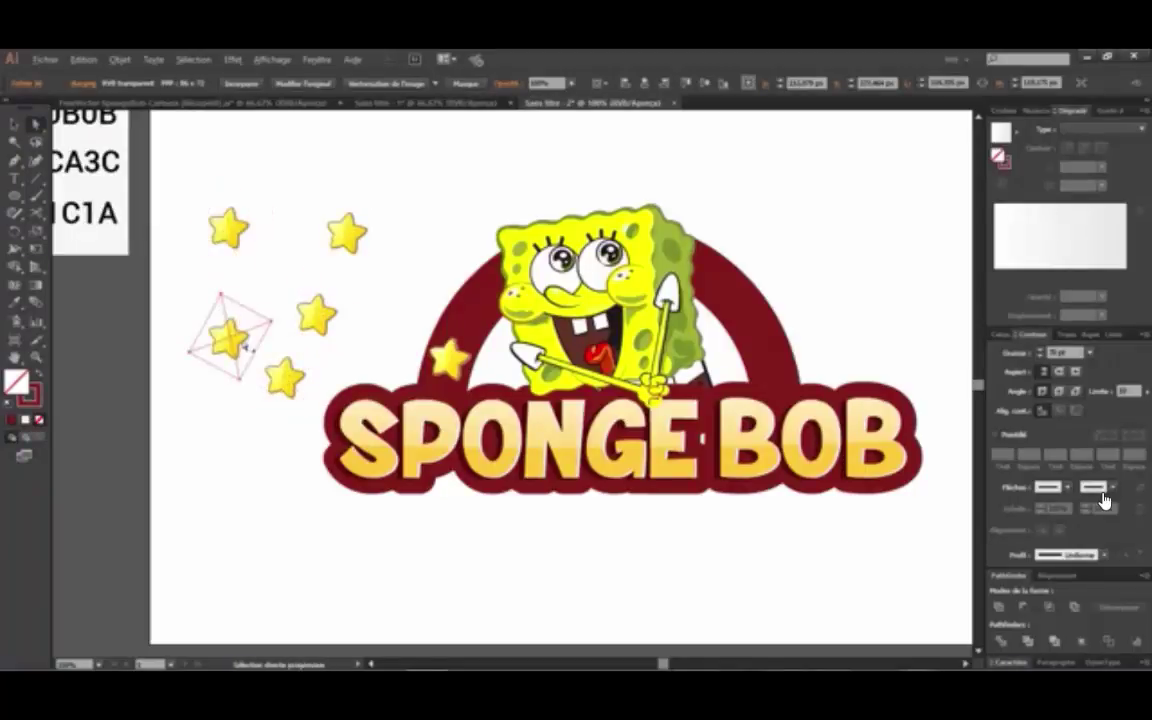
# - Move one spare star onto the arc's left leg above the first star and adjust its size and tilt with Free Transform
pyautogui.moveTo(316, 313); pyautogui.dragTo(487, 322)
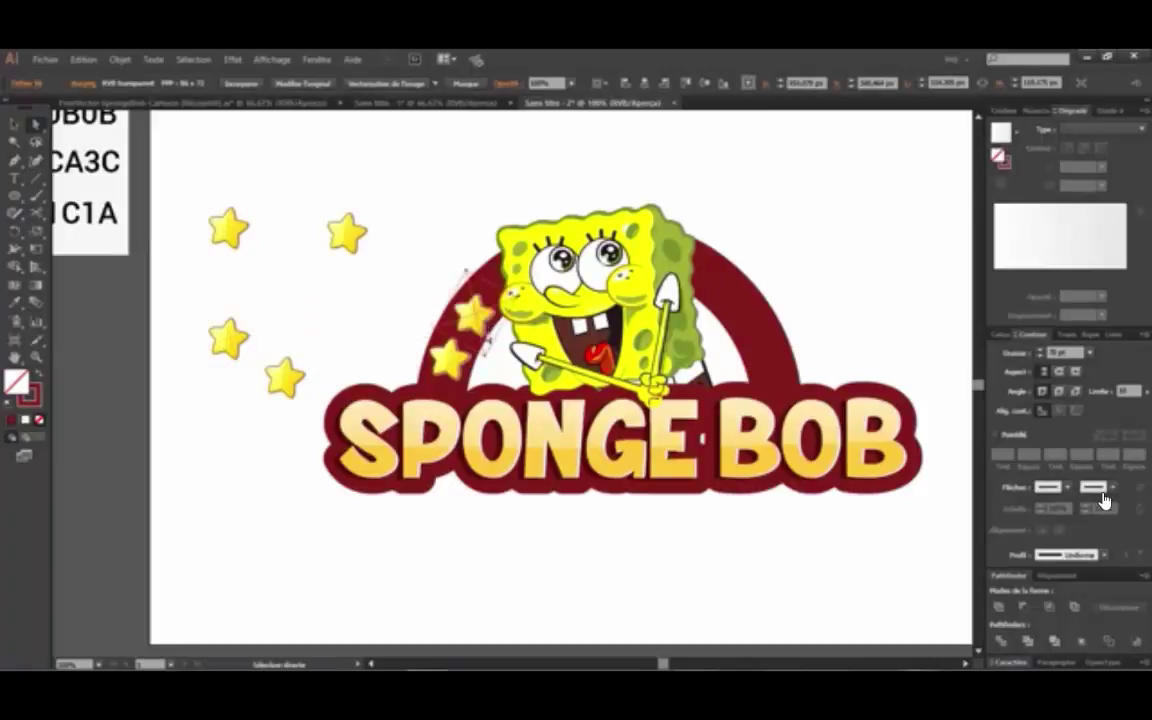
pyautogui.click(35, 248)
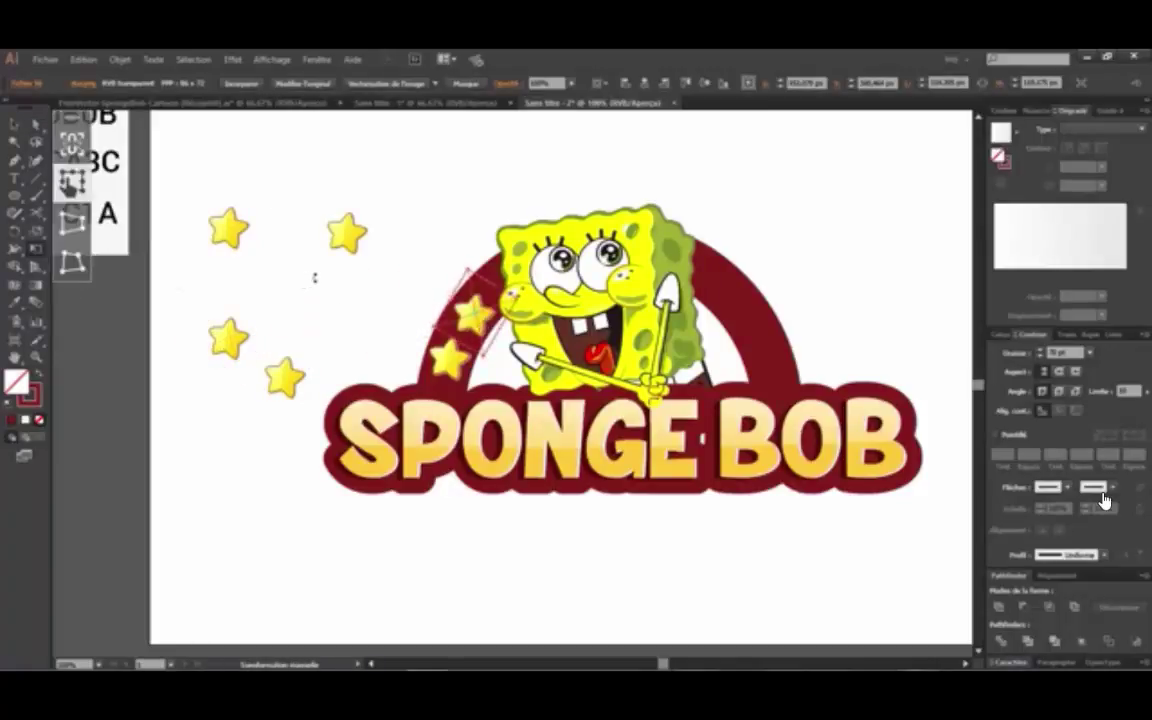
pyautogui.moveTo(514, 298); pyautogui.dragTo(509, 297)
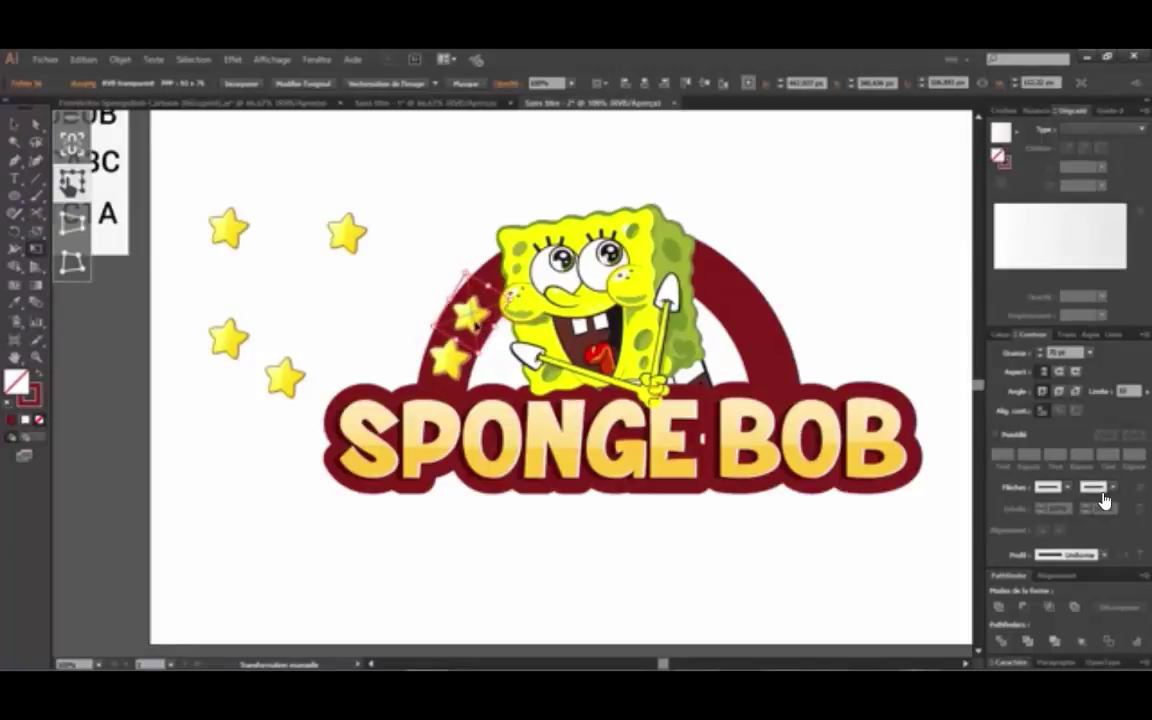
pyautogui.press('a')
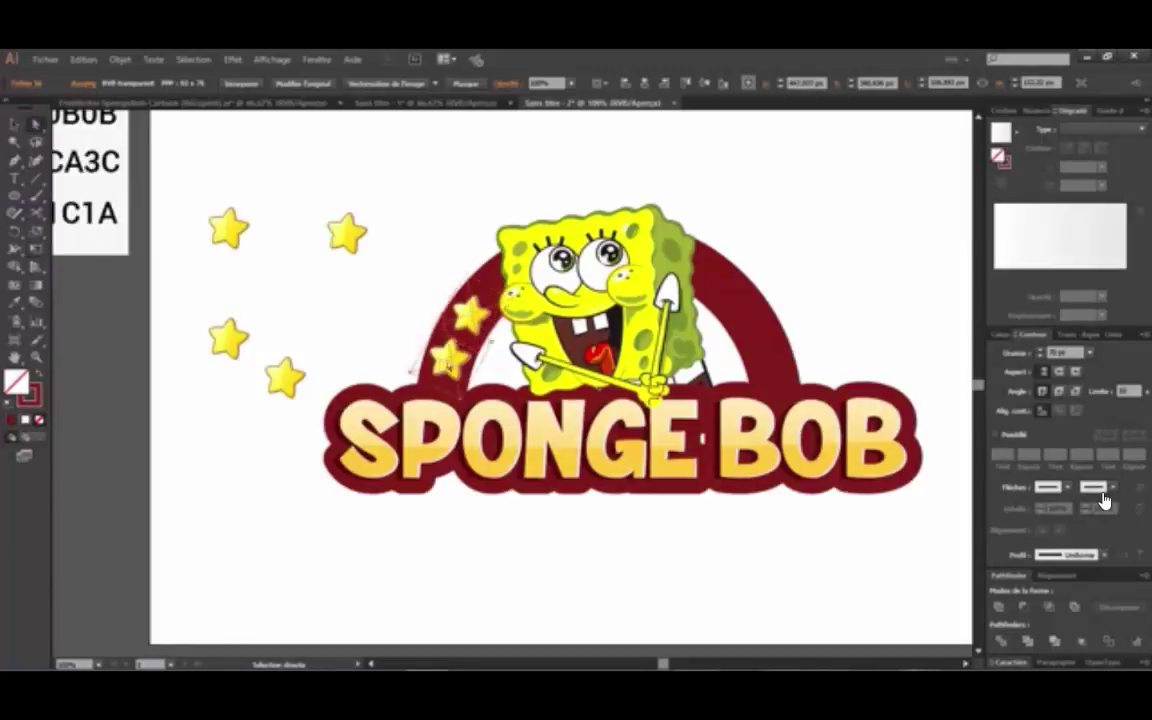
pyautogui.click(483, 312)
pyautogui.keyDown('shift'); pyautogui.click(459, 365); pyautogui.keyUp('shift')
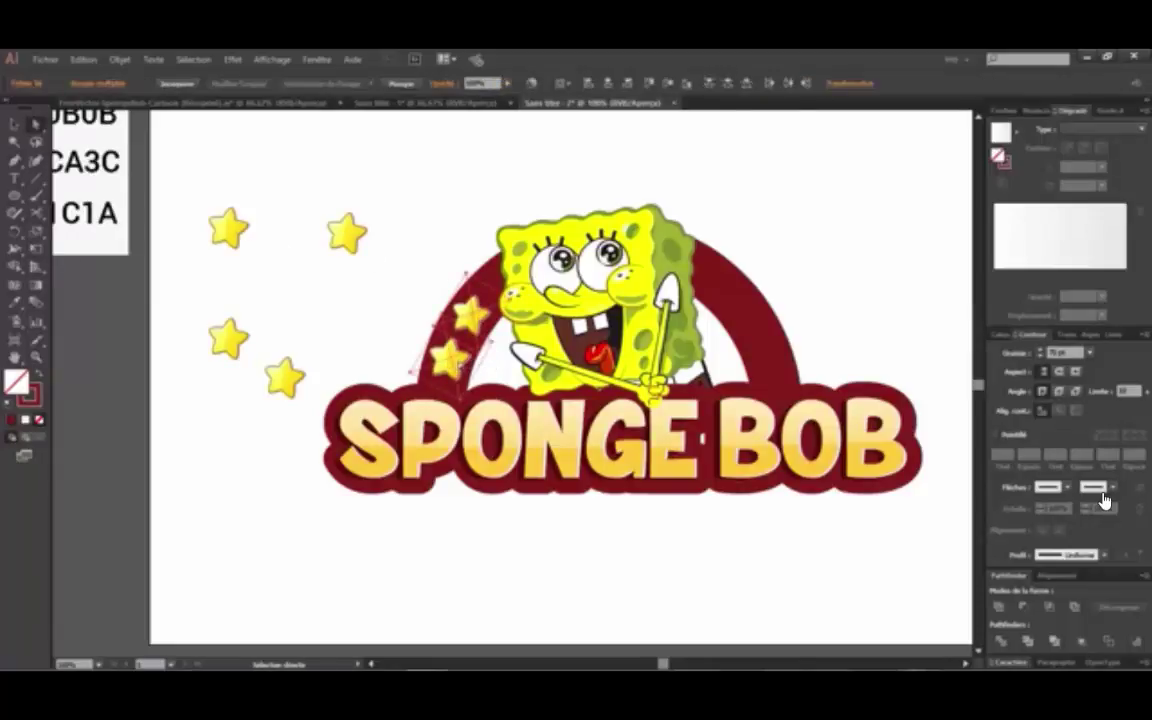
pyautogui.press('v')
pyautogui.press('a')
pyautogui.click(312, 204)
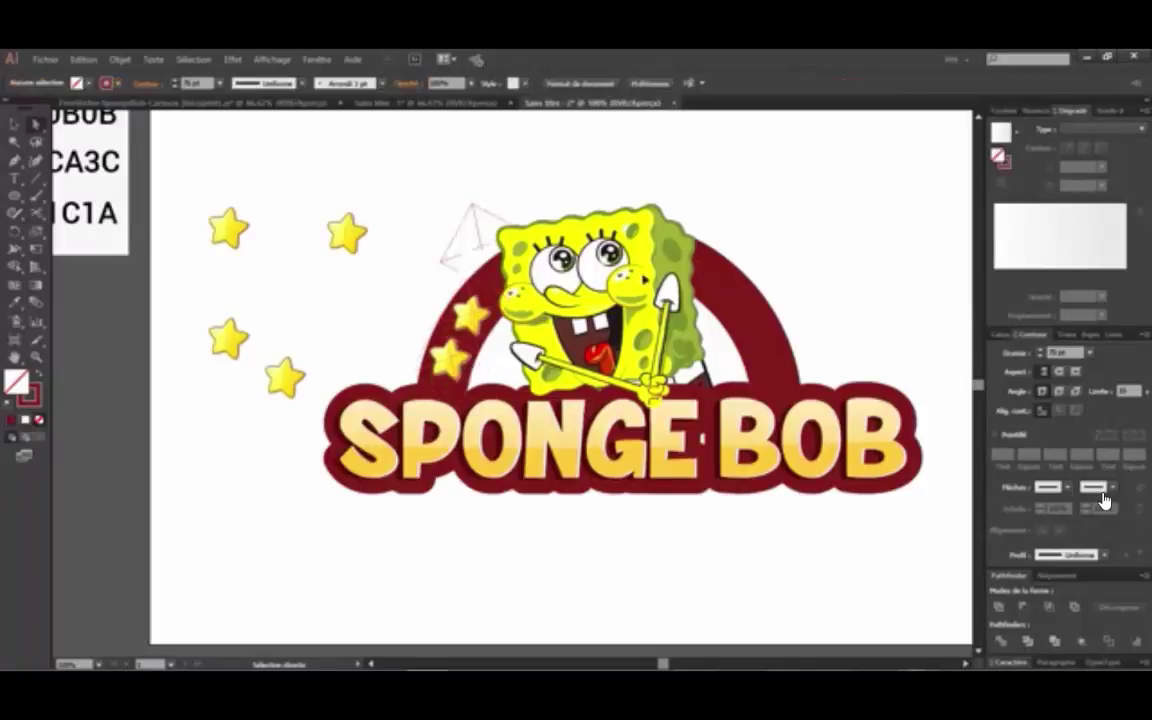
# - Move another spare star onto the arc's right leg just above the lettering and rotate it to follow the curve
pyautogui.moveTo(347, 233); pyautogui.dragTo(766, 365)
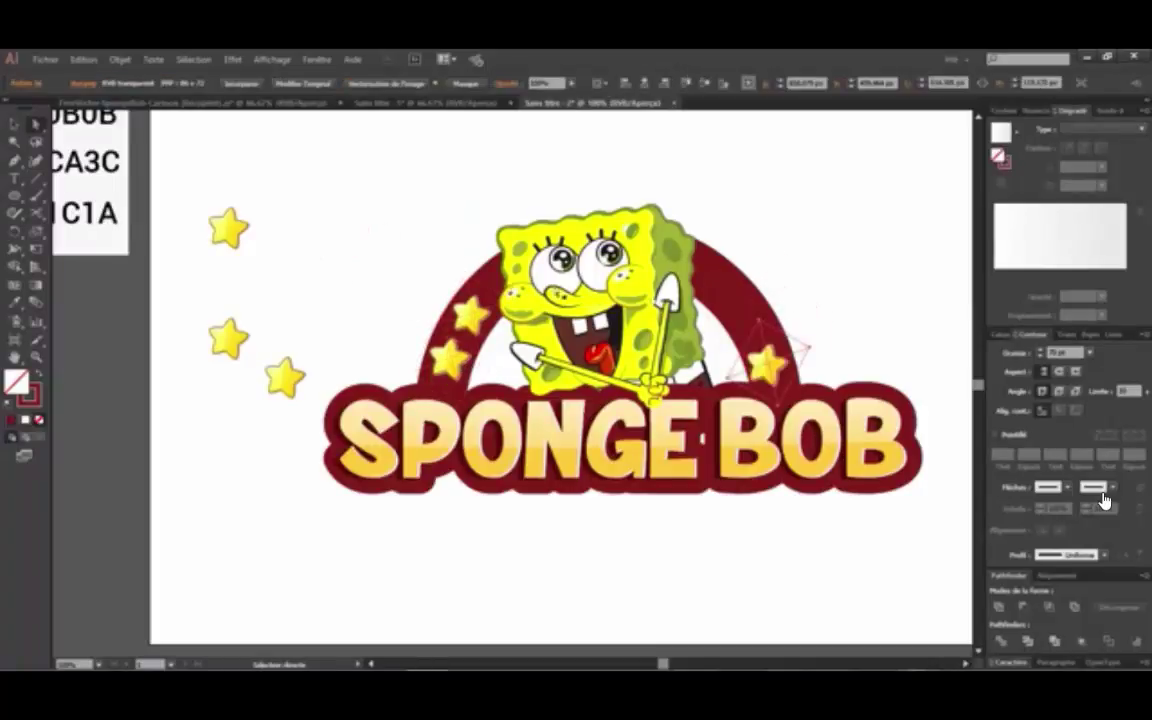
pyautogui.press('e')
pyautogui.moveTo(757, 314); pyautogui.dragTo(712, 340)
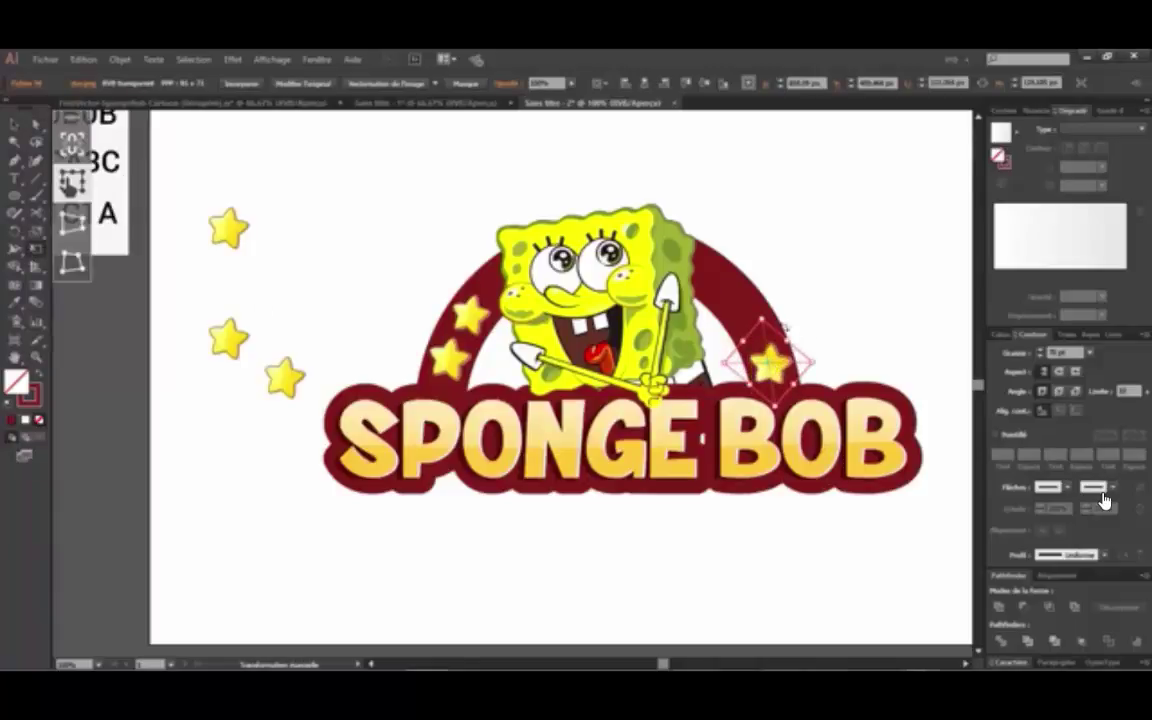
pyautogui.moveTo(785, 328); pyautogui.dragTo(754, 320)
pyautogui.moveTo(778, 376); pyautogui.dragTo(774, 379)
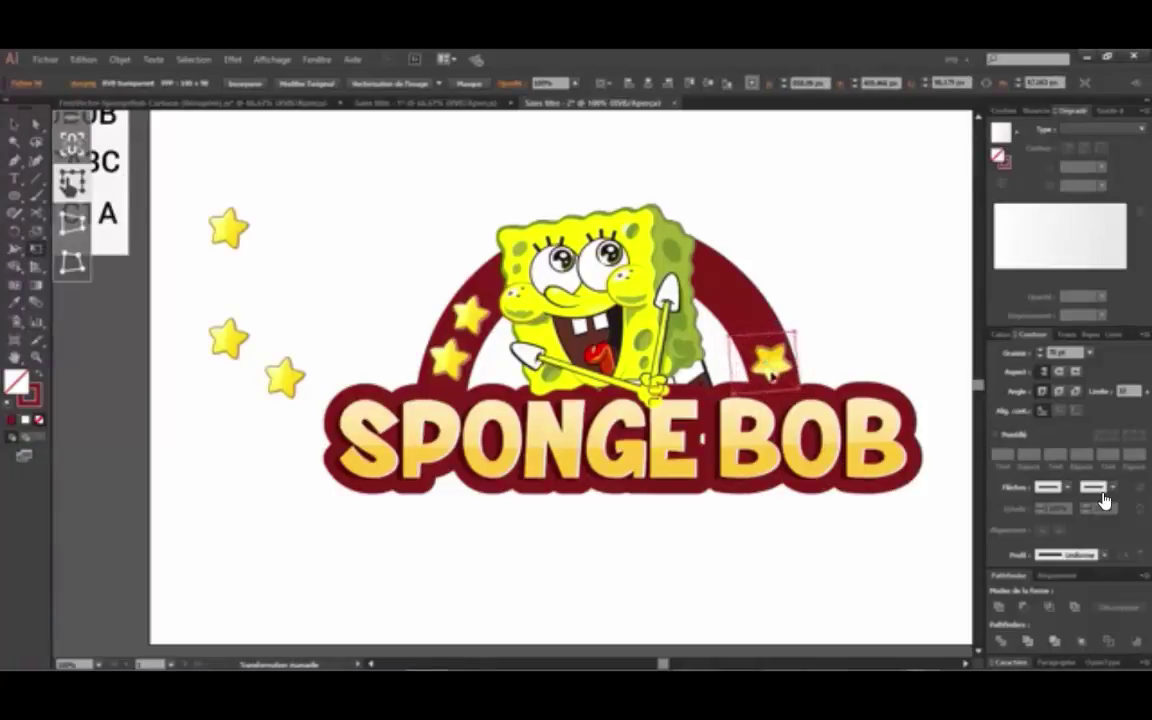
pyautogui.moveTo(705, 338); pyautogui.dragTo(741, 437)
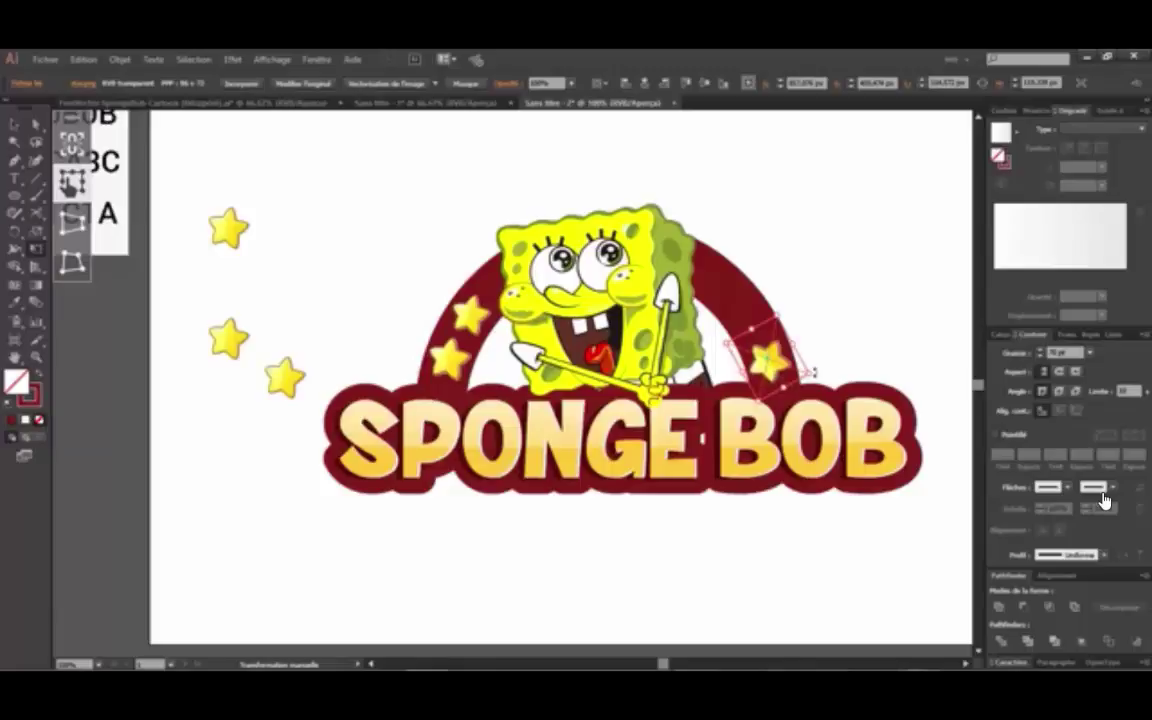
# - Add two more stars up the arc's right leg and stack the uppermost one behind the character, directly above the arc
pyautogui.press('a')
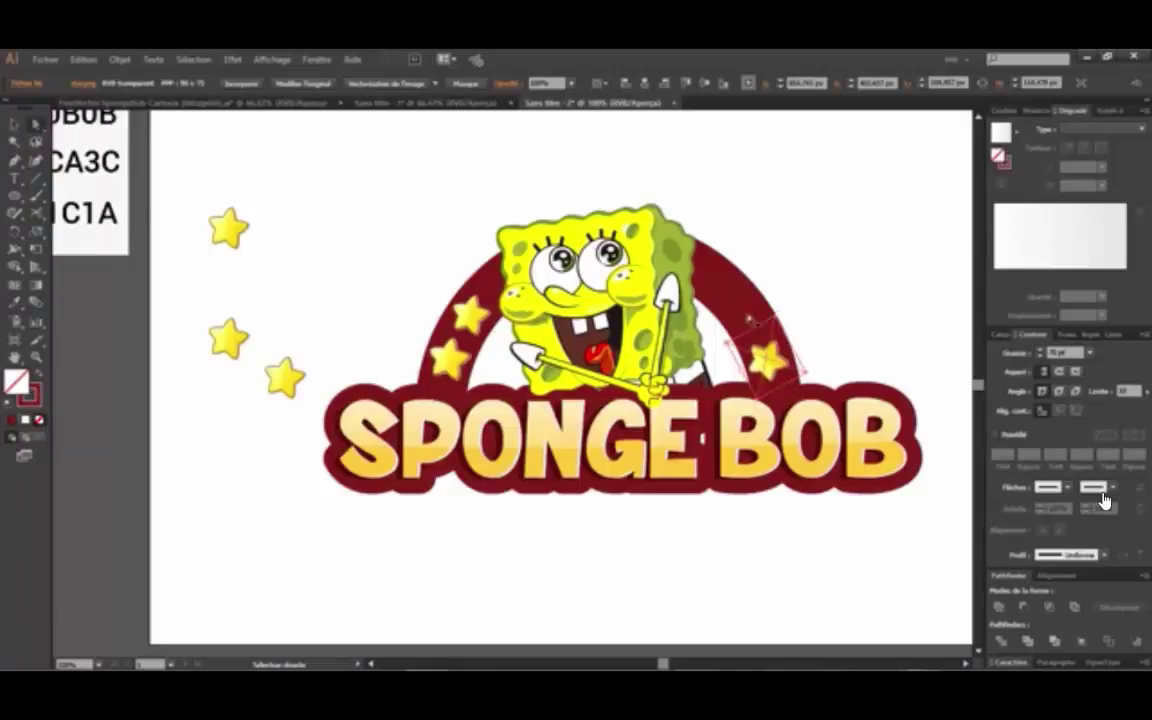
pyautogui.moveTo(782, 366); pyautogui.dragTo(712, 288)
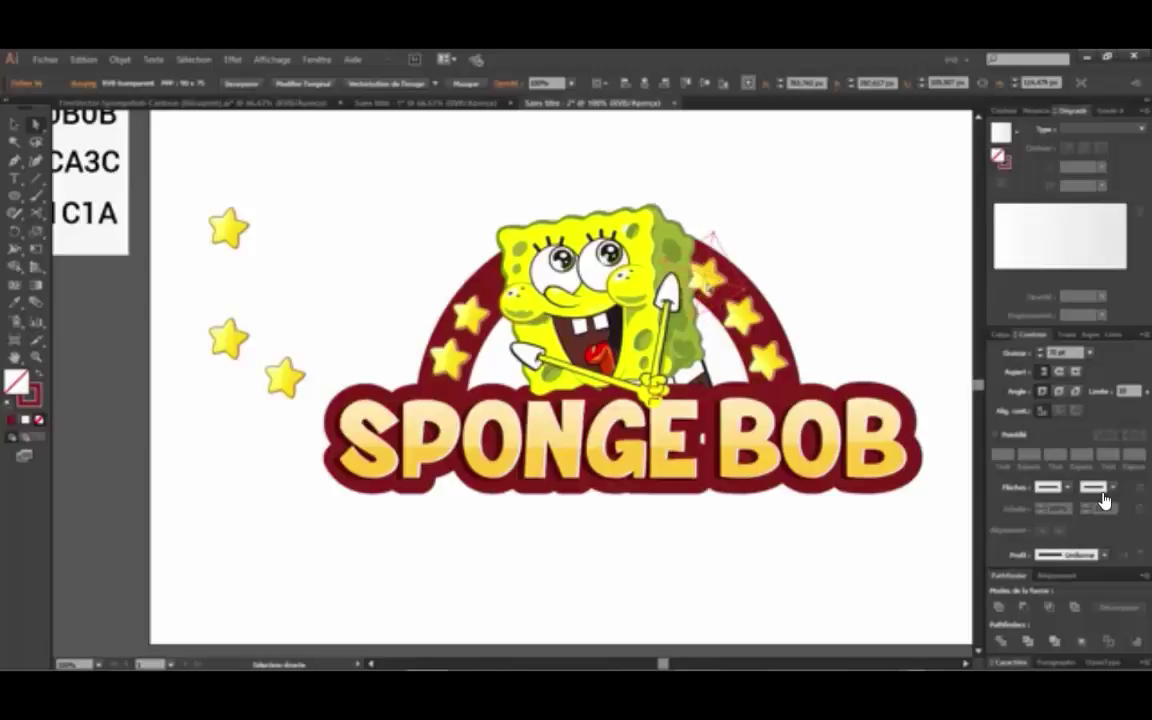
pyautogui.rightClick(708, 285)
pyautogui.moveTo(760, 366)
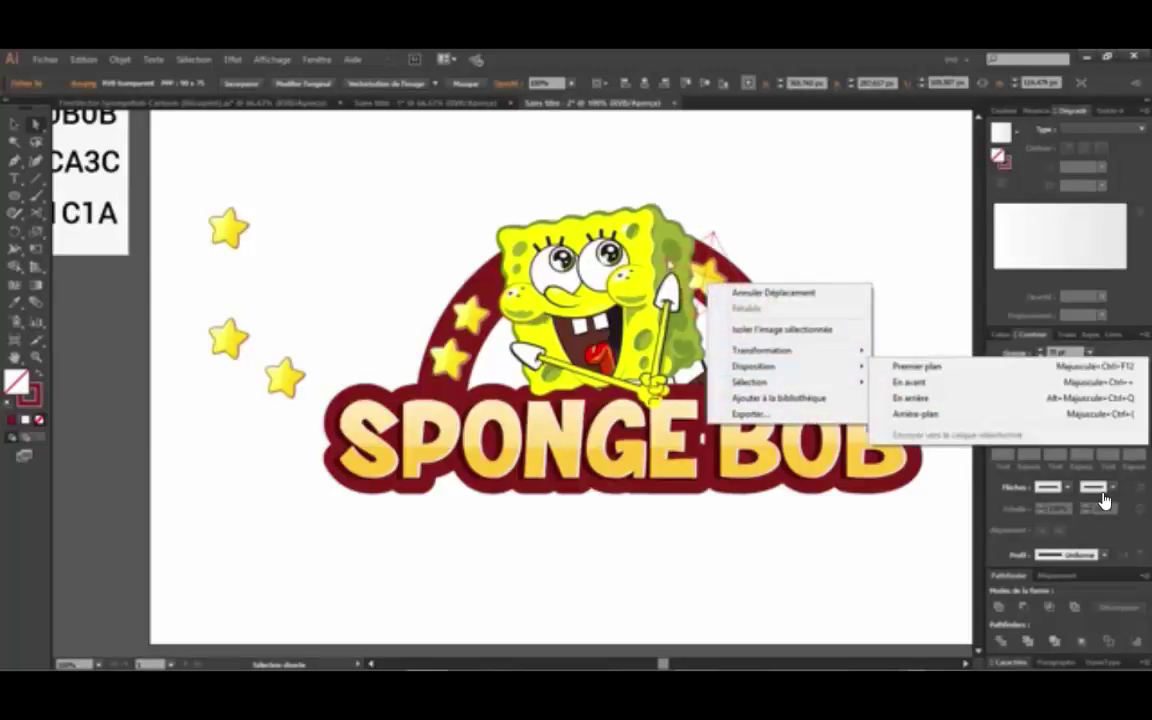
pyautogui.click(925, 414)
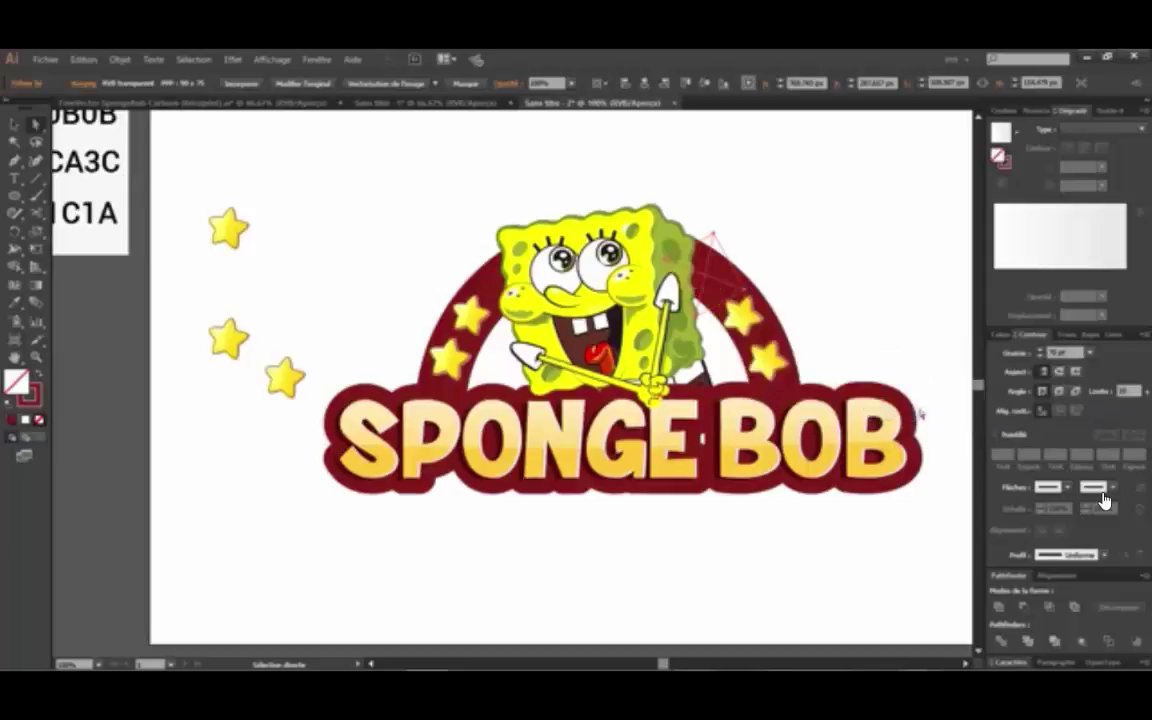
pyautogui.click(1000, 334)
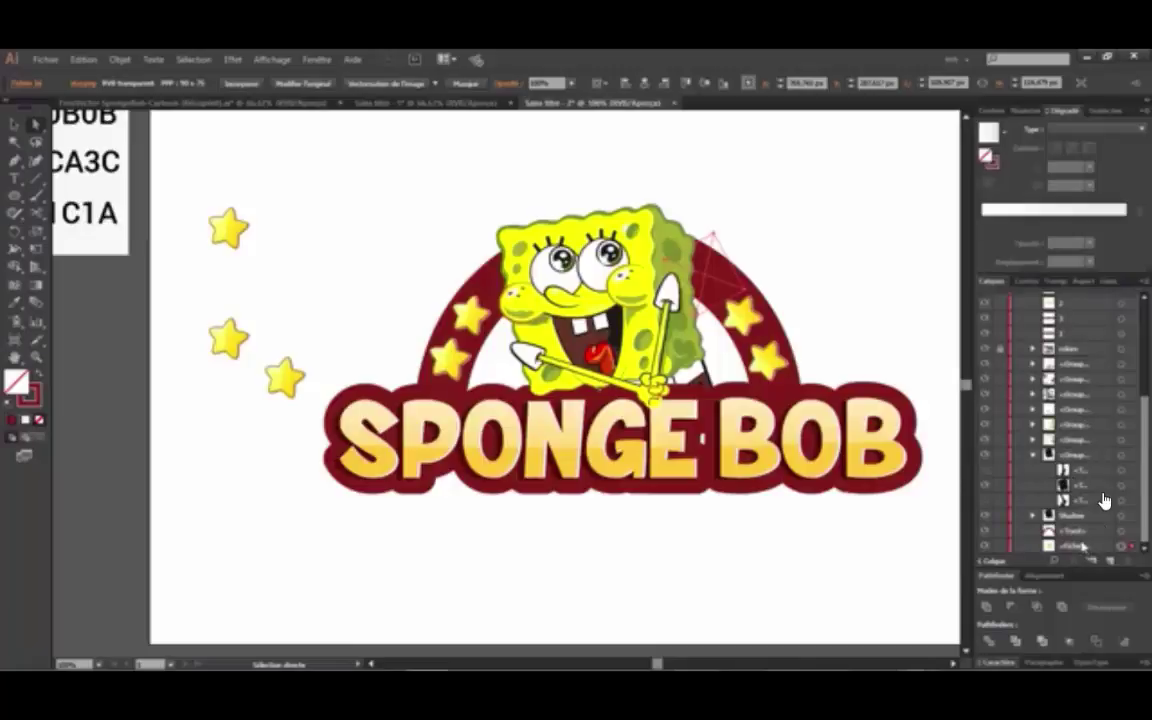
pyautogui.moveTo(1082, 544); pyautogui.dragTo(1078, 527)
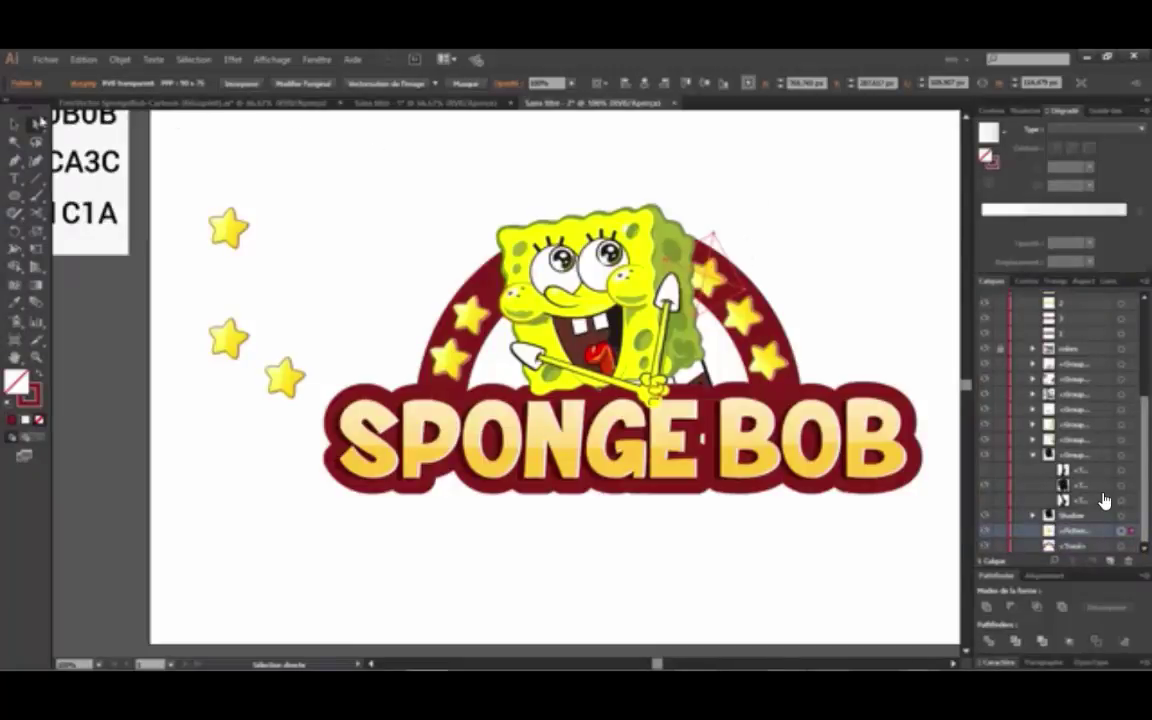
# - Copy the uppermost right star to the arc's left side, partly tucked behind the character's head, and undo stray changes to other objects
pyautogui.moveTo(707, 272); pyautogui.dragTo(500, 271)
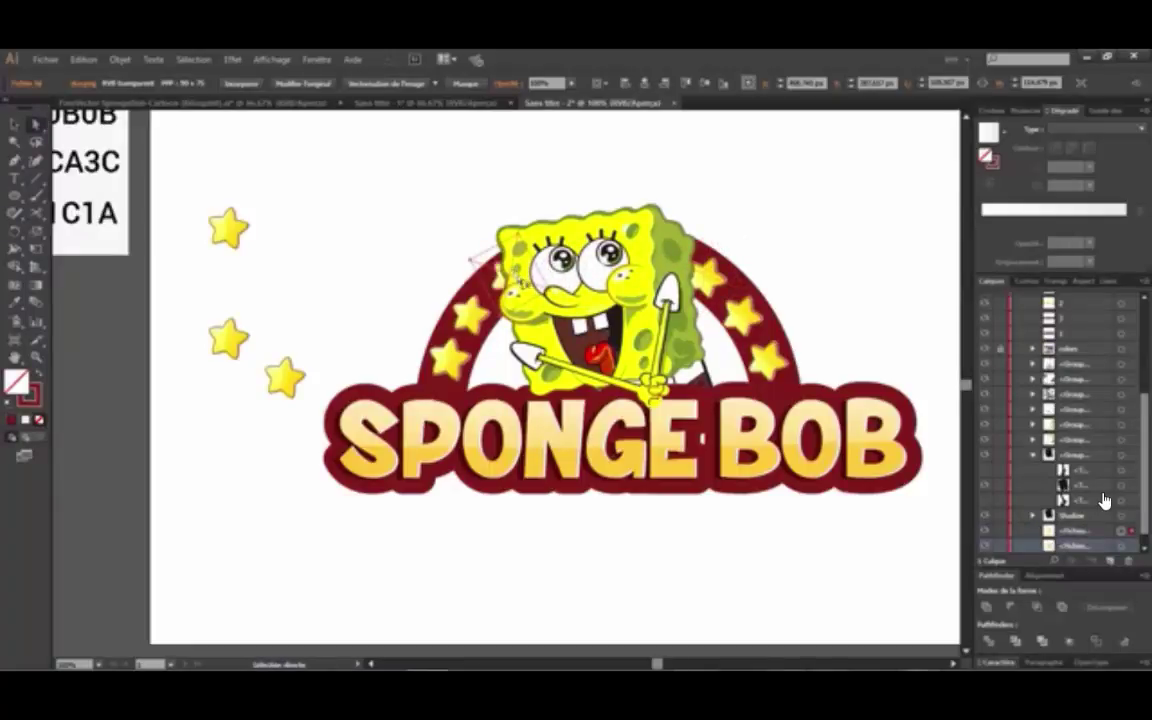
pyautogui.hotkey('ctrl', 'z')
pyautogui.hotkey('ctrl', 'z')
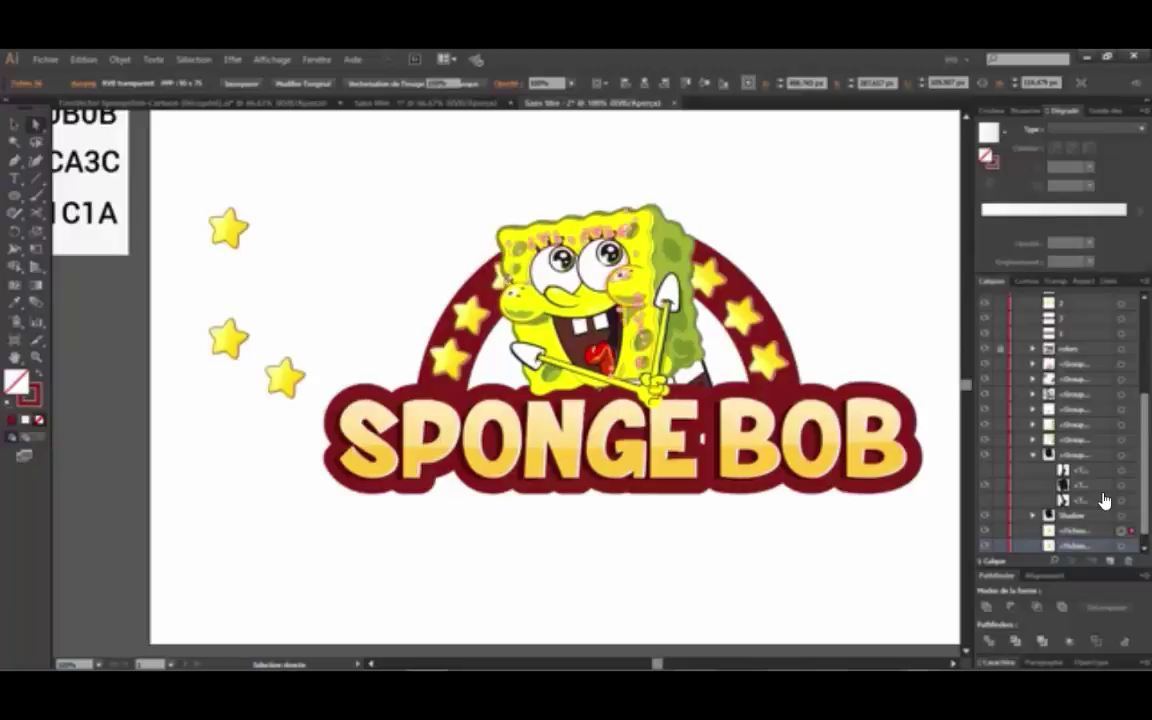
pyautogui.hotkey('ctrl', 'z')
pyautogui.hotkey('ctrl', 'z')
pyautogui.hotkey('ctrl', 'z')
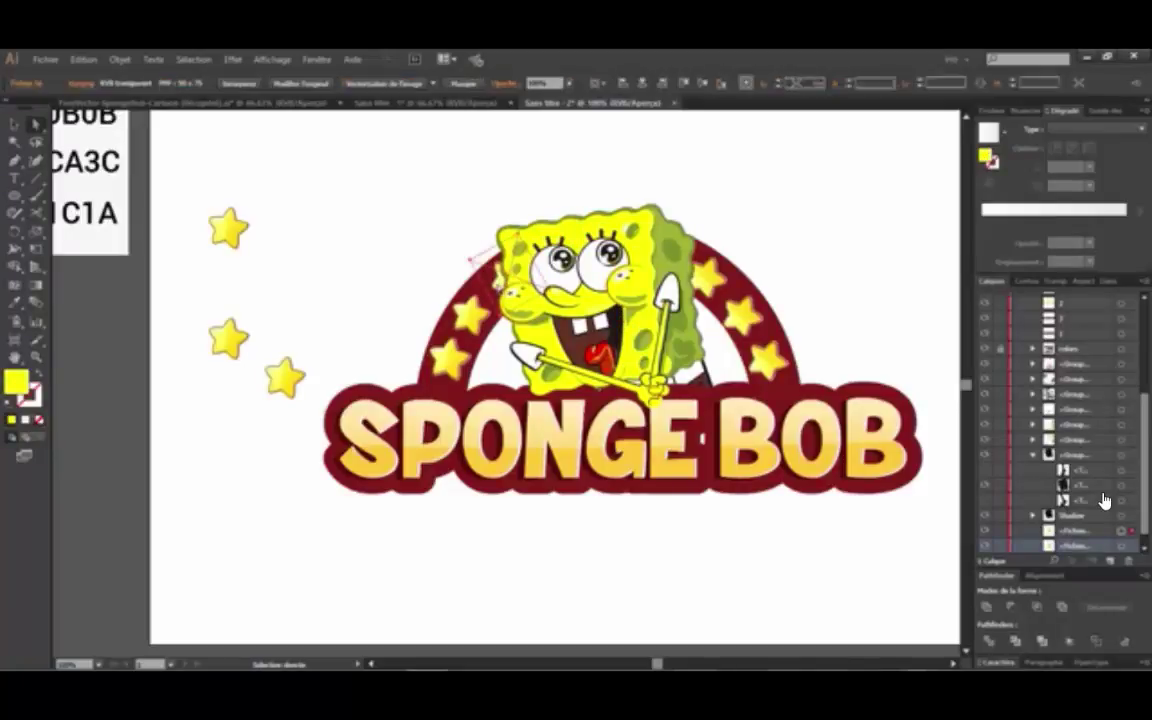
pyautogui.hotkey('ctrl', 'z')
pyautogui.hotkey('ctrl', 'z')
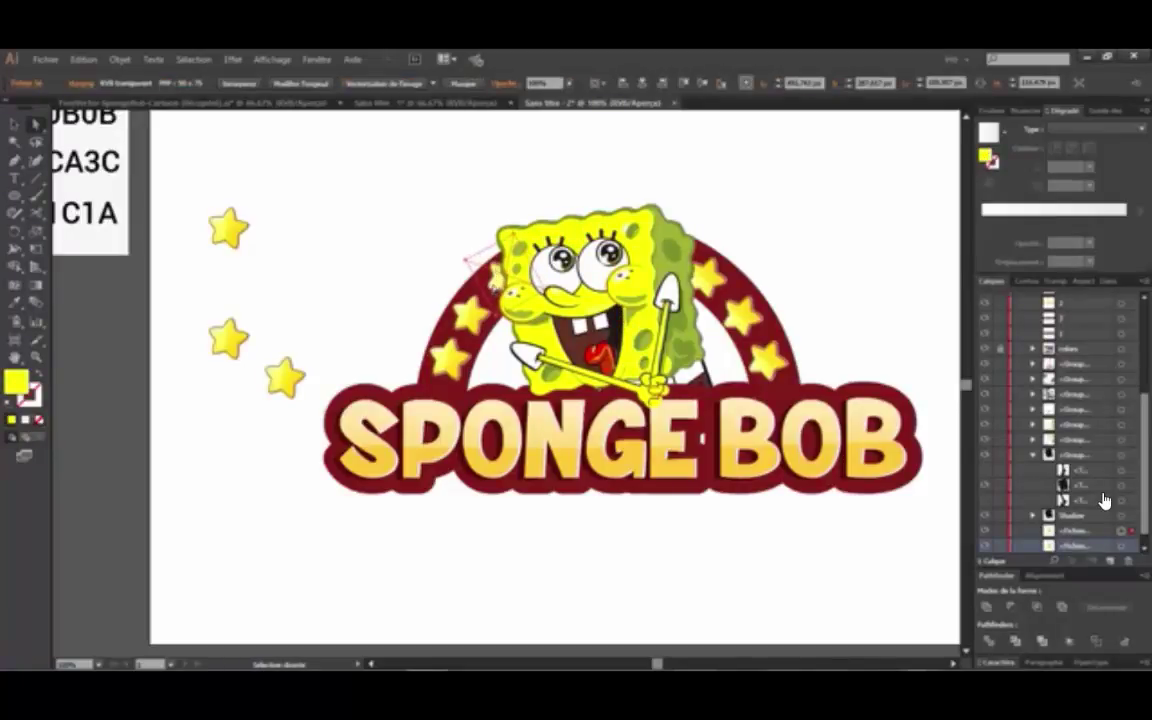
pyautogui.click(512, 252)
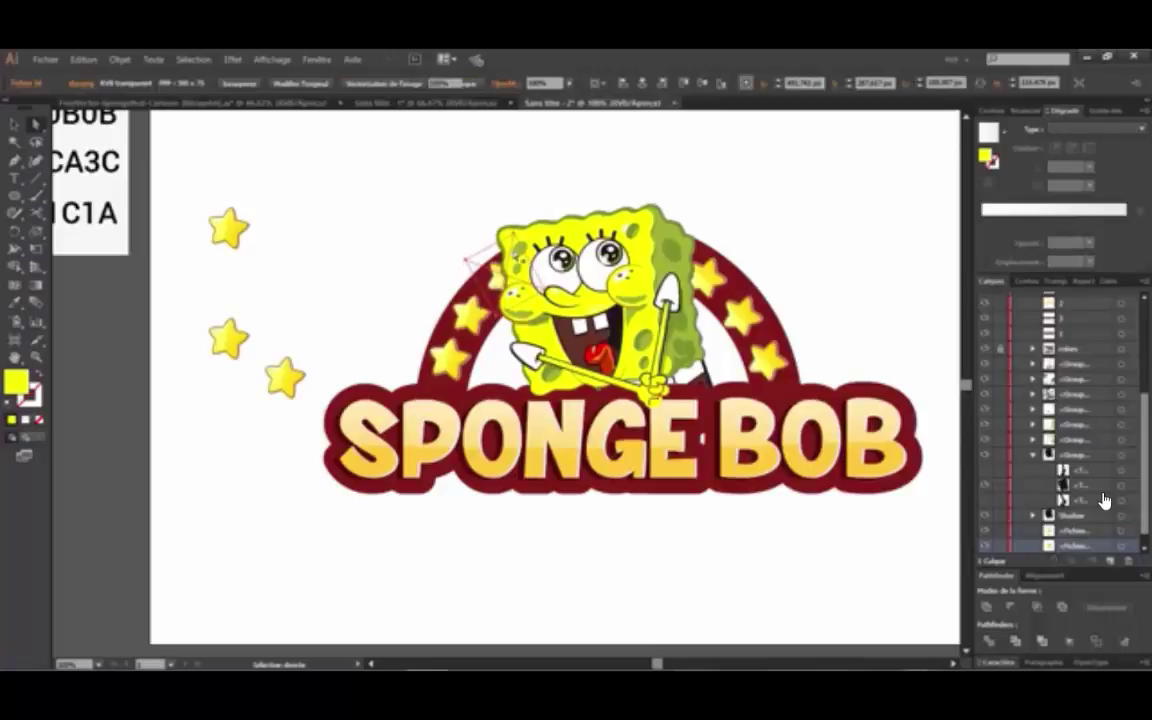
pyautogui.scroll(-2, 514, 250)
pyautogui.scroll(1, 634, 316)
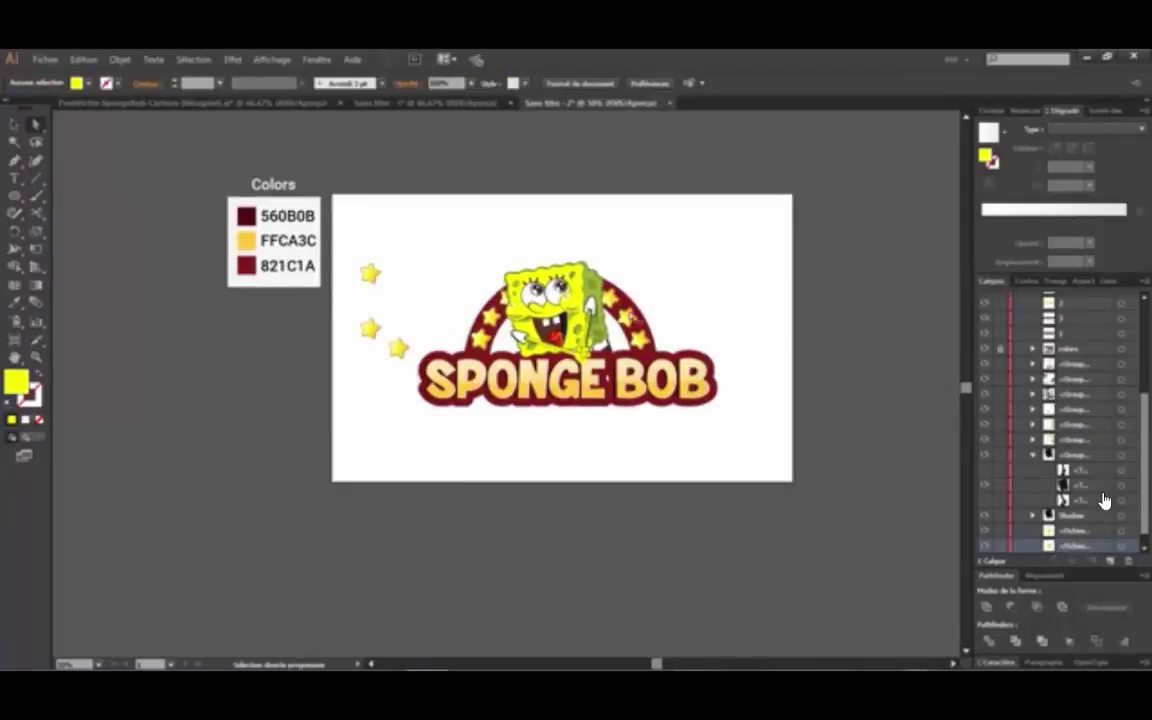
pyautogui.scroll(2, 629, 312)
pyautogui.click(631, 318)
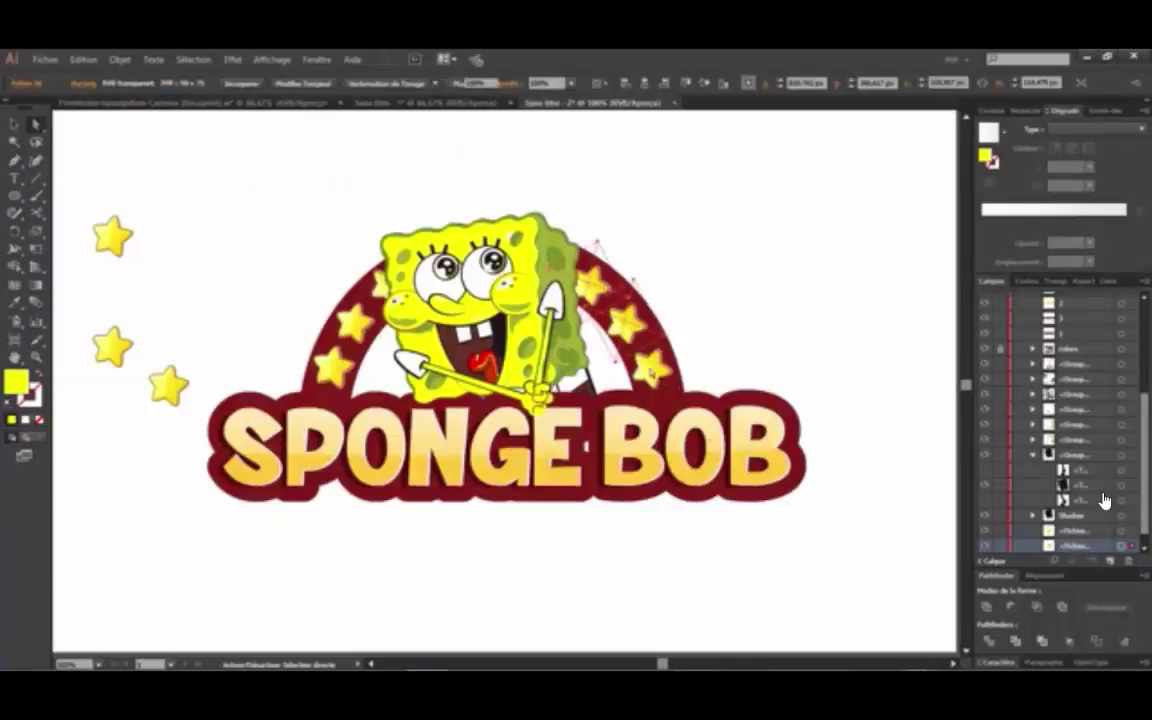
pyautogui.hotkey('ctrl', 'z')
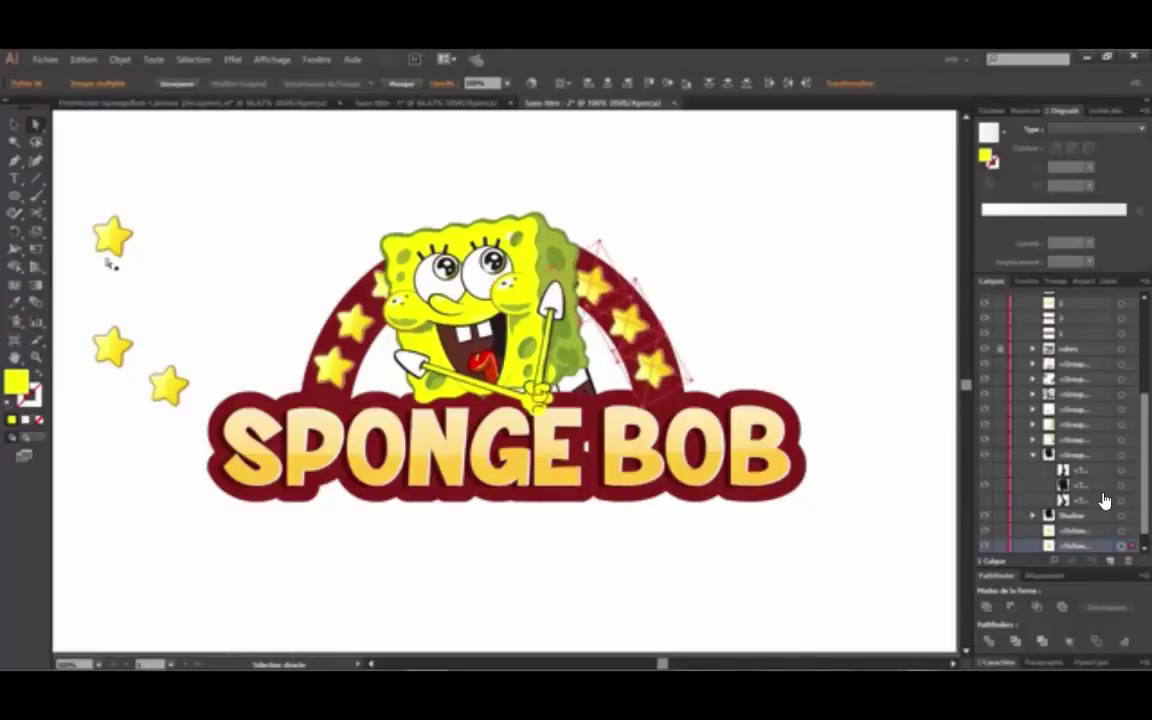
pyautogui.press('e')
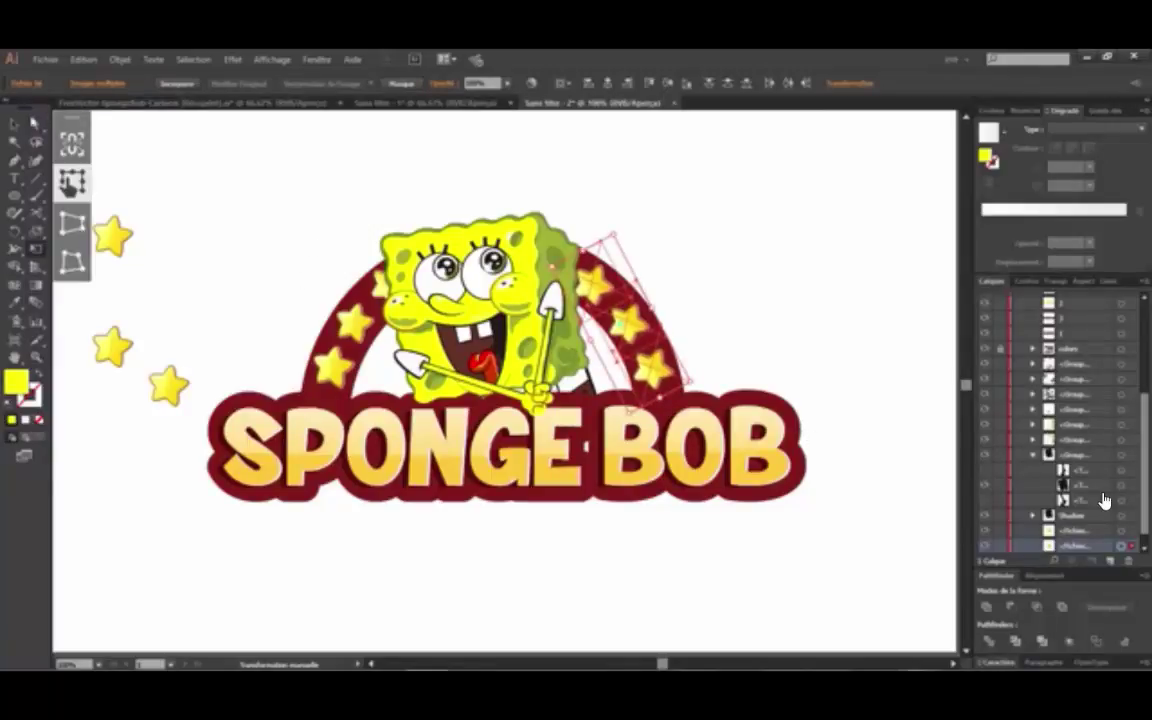
pyautogui.press('v')
pyautogui.click(342, 258)
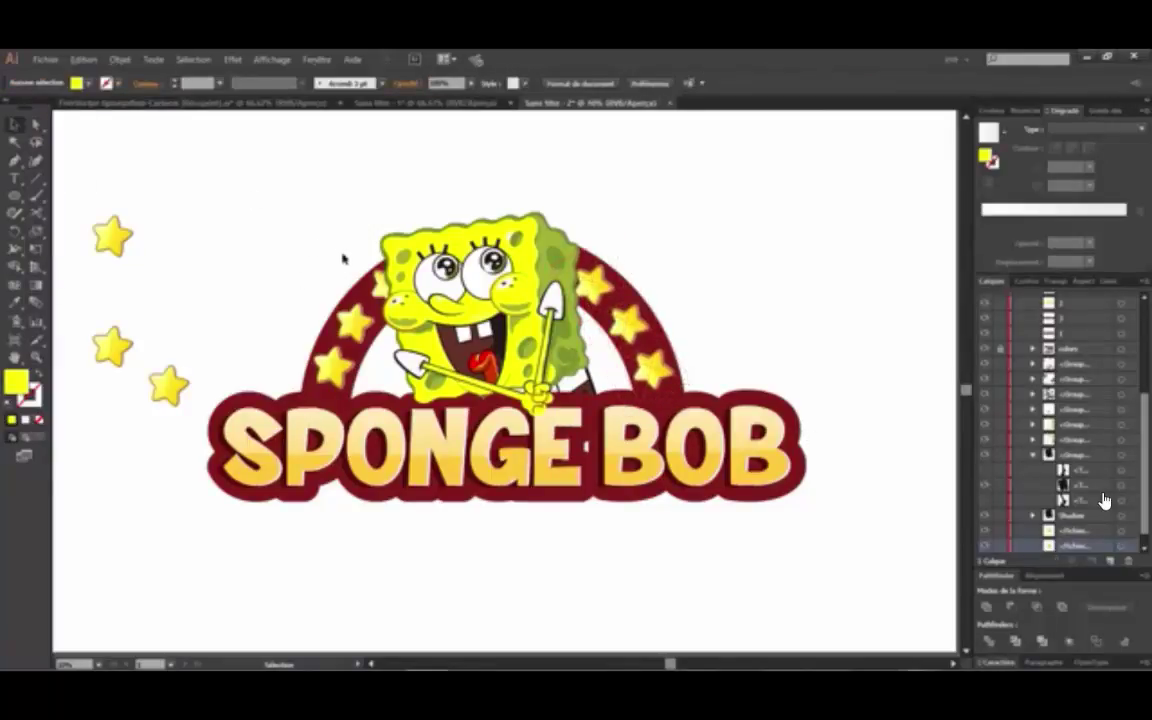
# - Delete the three spare stars left on the blank area of the artboard beside the logo
pyautogui.hotkey('ctrl', '-')
pyautogui.moveTo(236, 226); pyautogui.dragTo(263, 352)
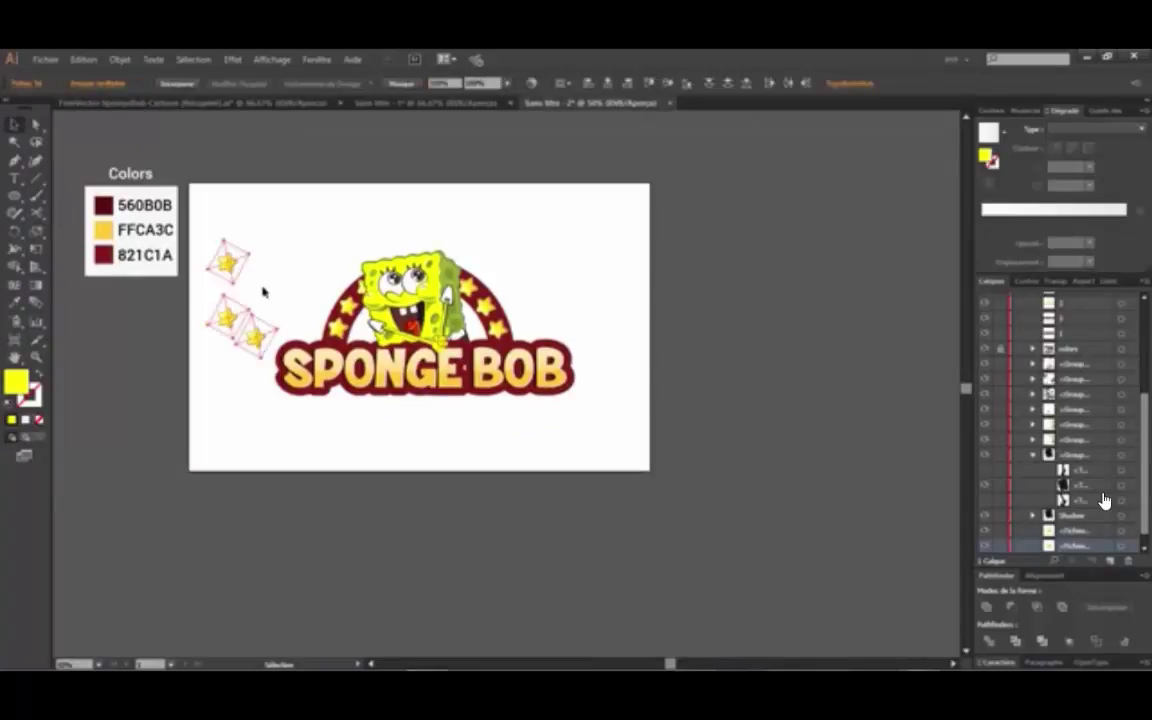
pyautogui.press('Delete')
# - Place the Phase2_BG image from the spongebob folder at full artboard width, with an artboard-sized rectangle drawn over it
pyautogui.scroll(-1, 430, 291)
pyautogui.scroll(1, 331, 278)
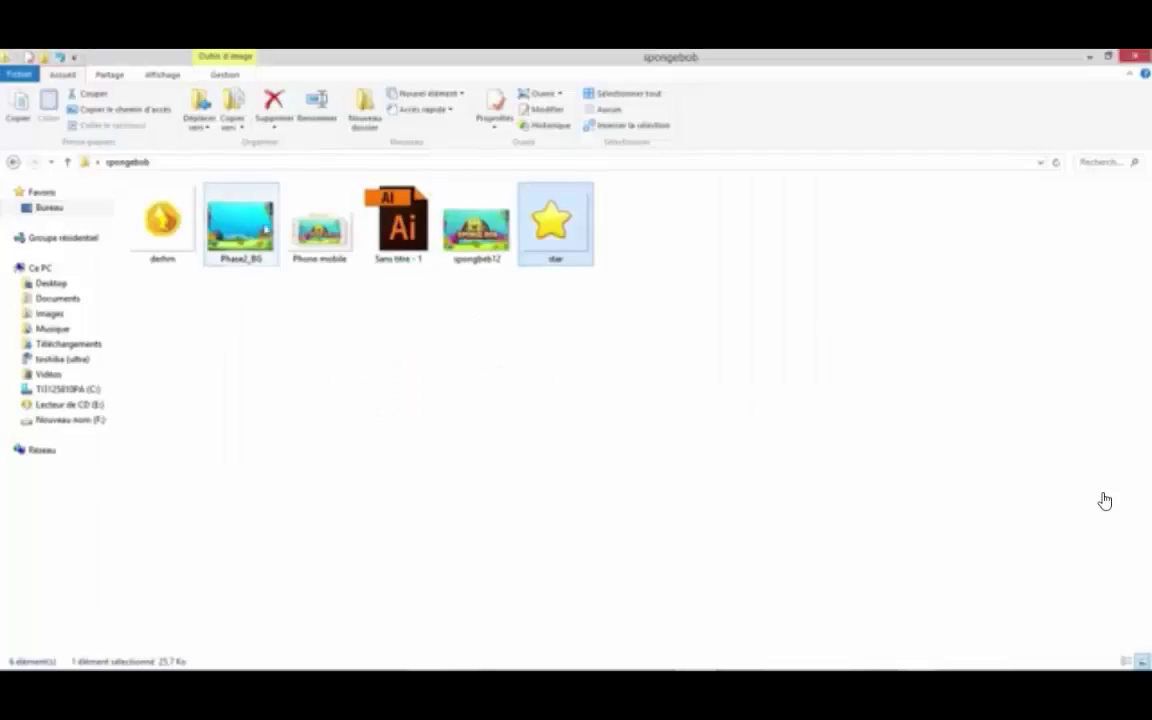
pyautogui.moveTo(241, 225); pyautogui.dragTo(329, 321)
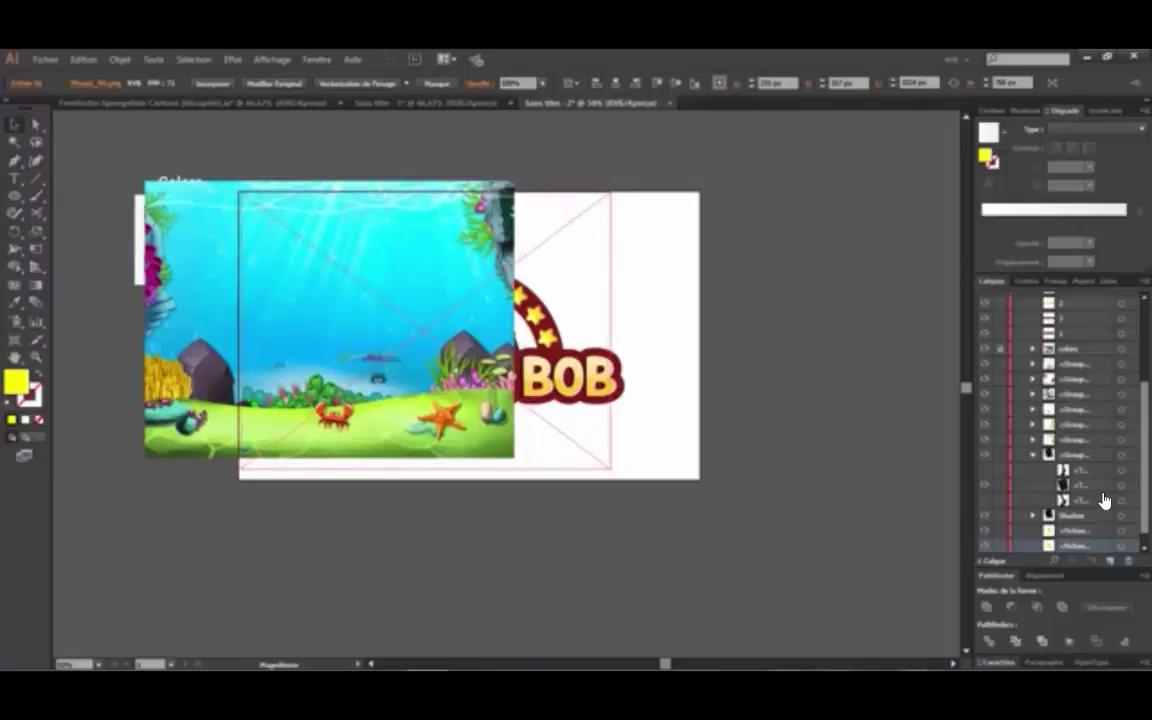
pyautogui.moveTo(457, 347); pyautogui.dragTo(446, 340)
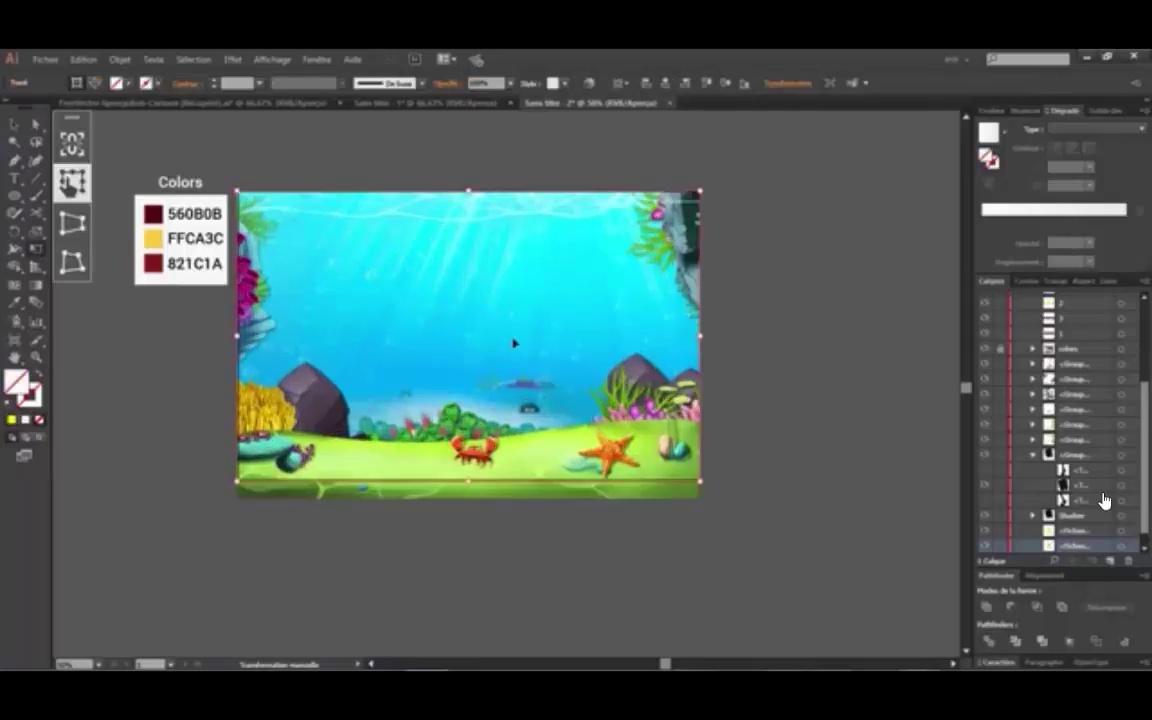
# - Try to send the background's clipping rectangle behind all the other artwork and inspect its stacking order
pyautogui.rightClick(526, 311)
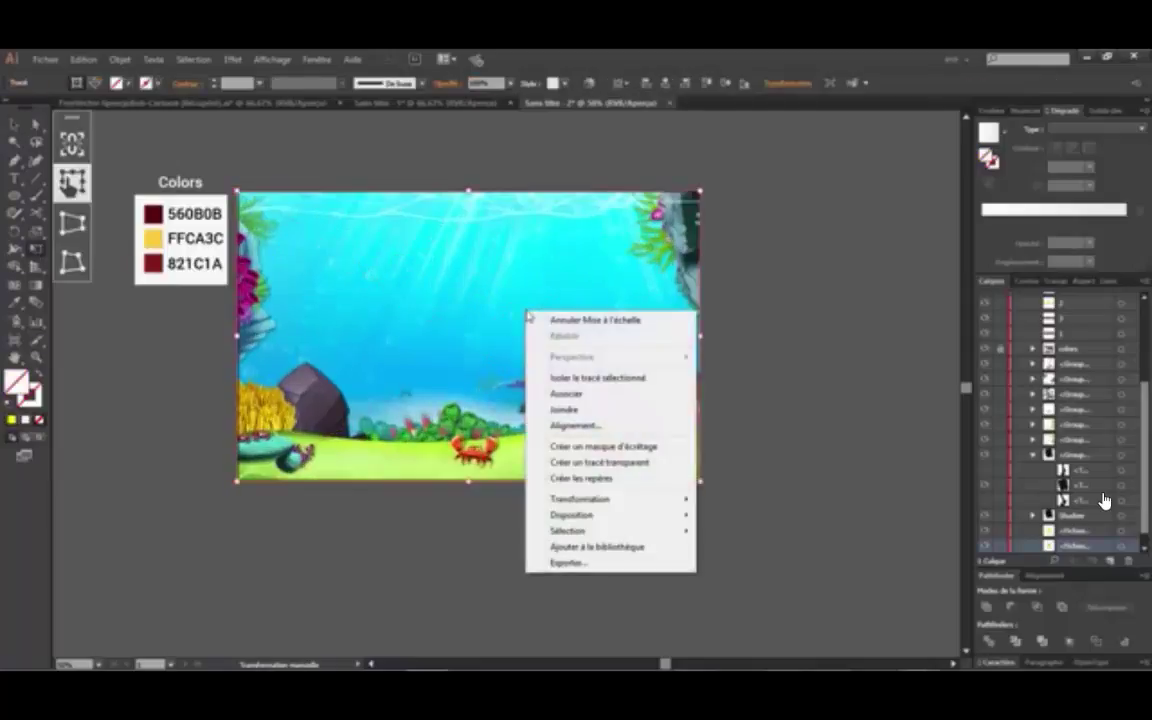
pyautogui.moveTo(607, 518)
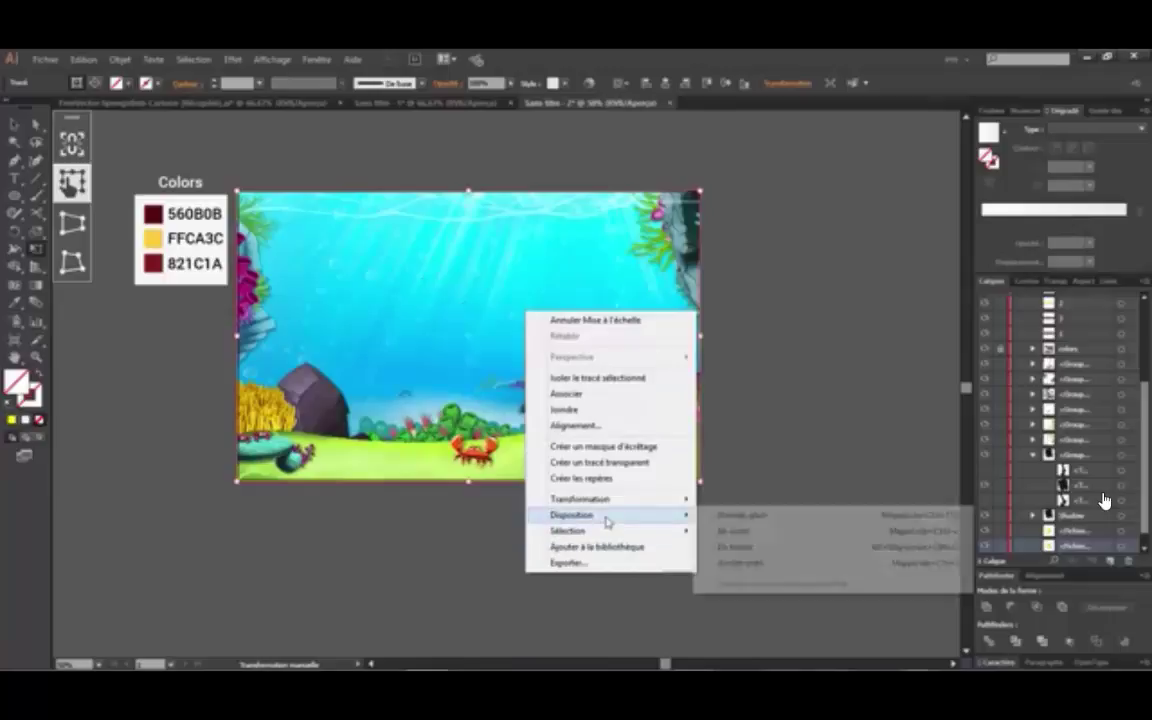
pyautogui.click(740, 563)
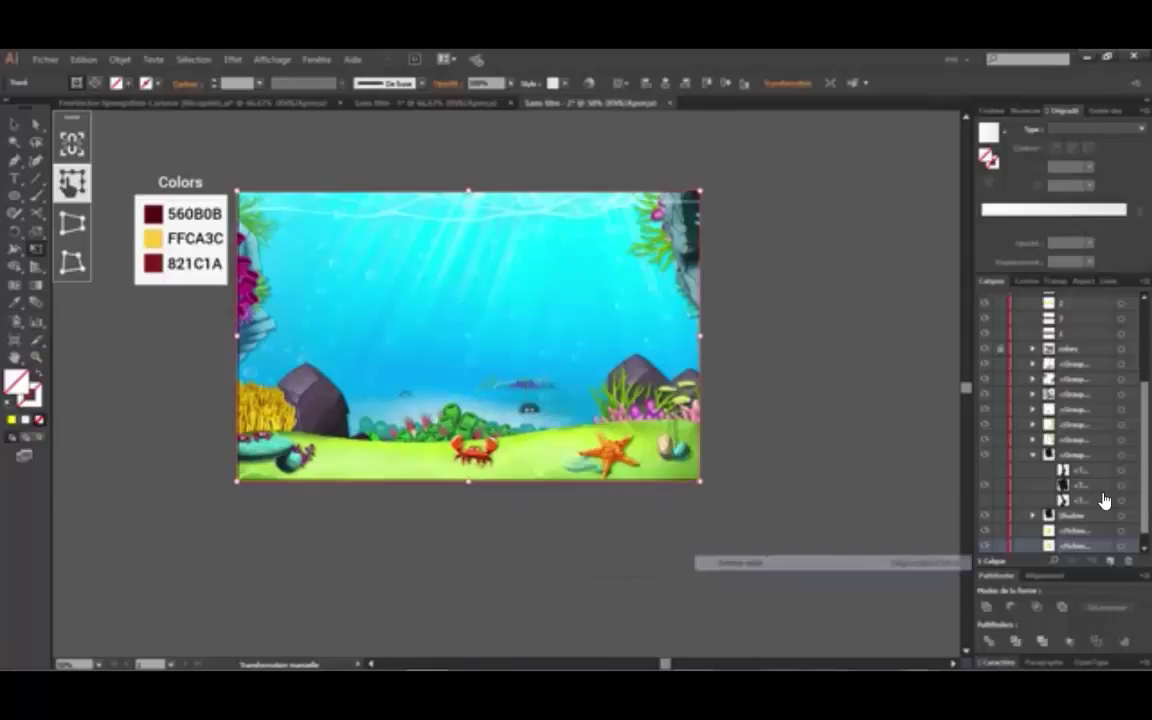
pyautogui.scroll(-1, 1085, 528)
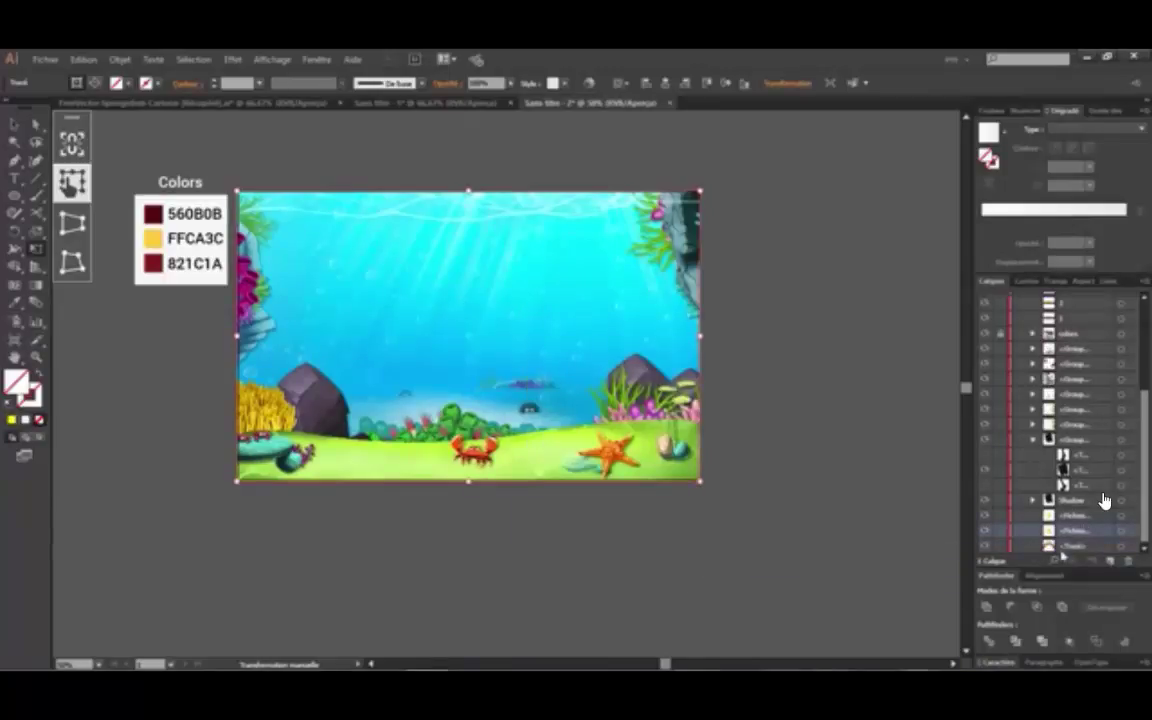
pyautogui.scroll(5, 1104, 500)
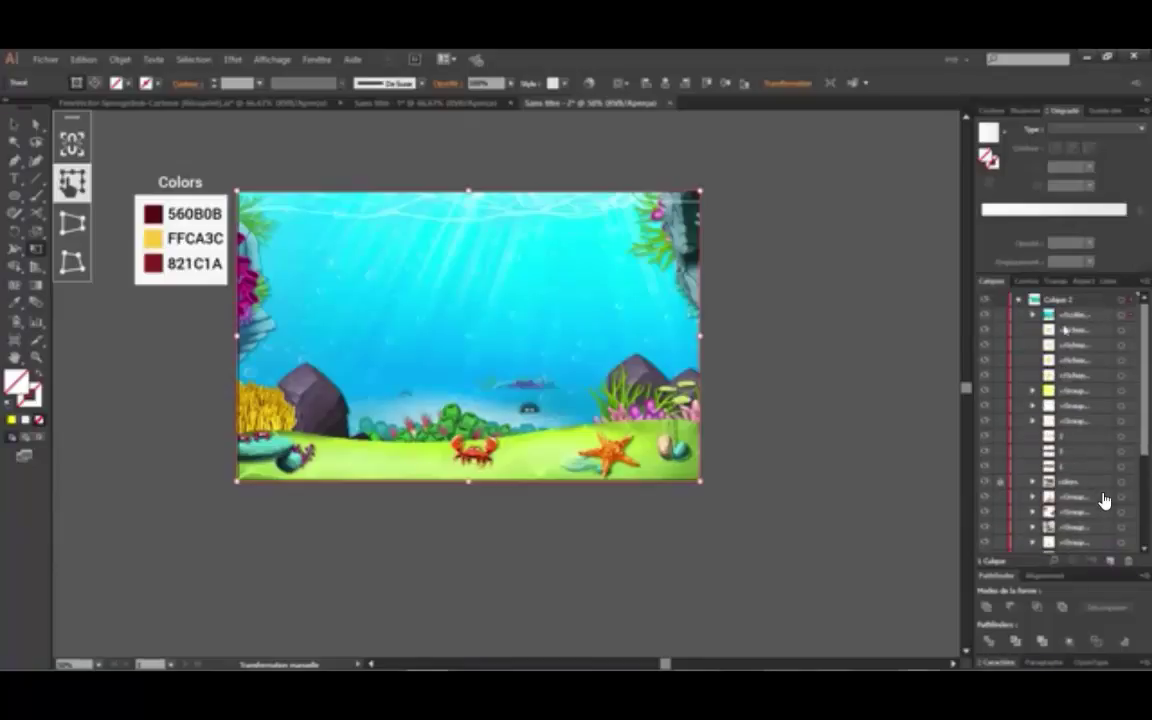
pyautogui.rightClick(476, 291)
pyautogui.moveTo(620, 492)
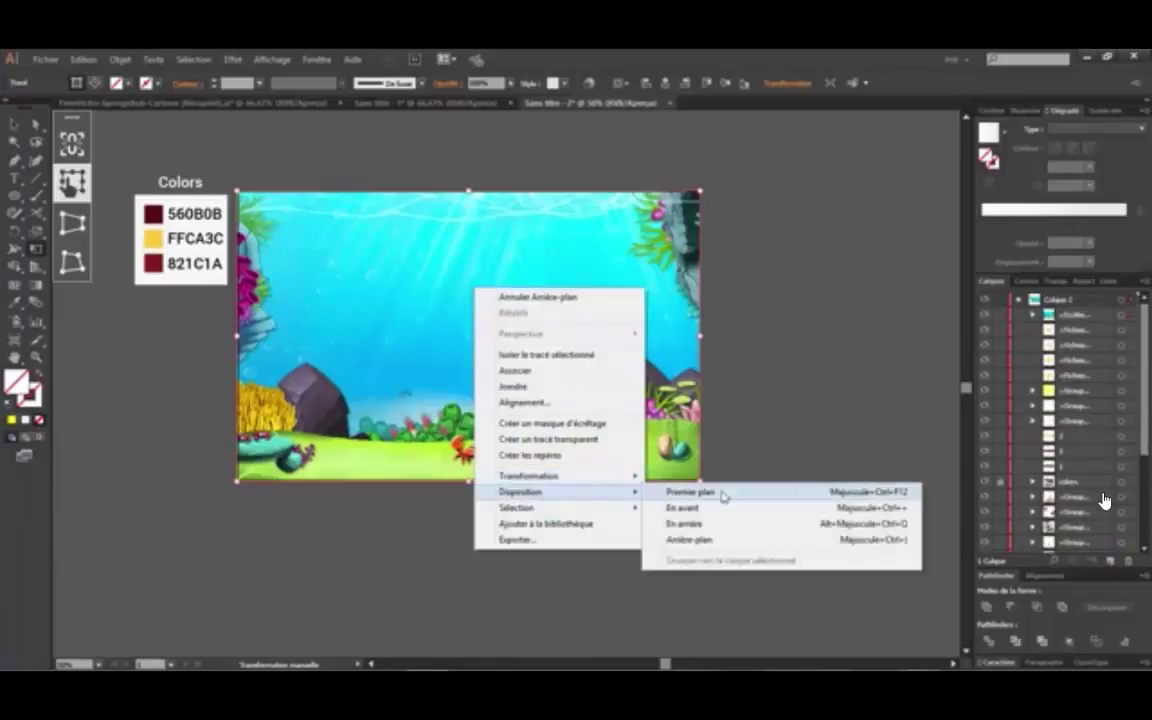
pyautogui.click(724, 540)
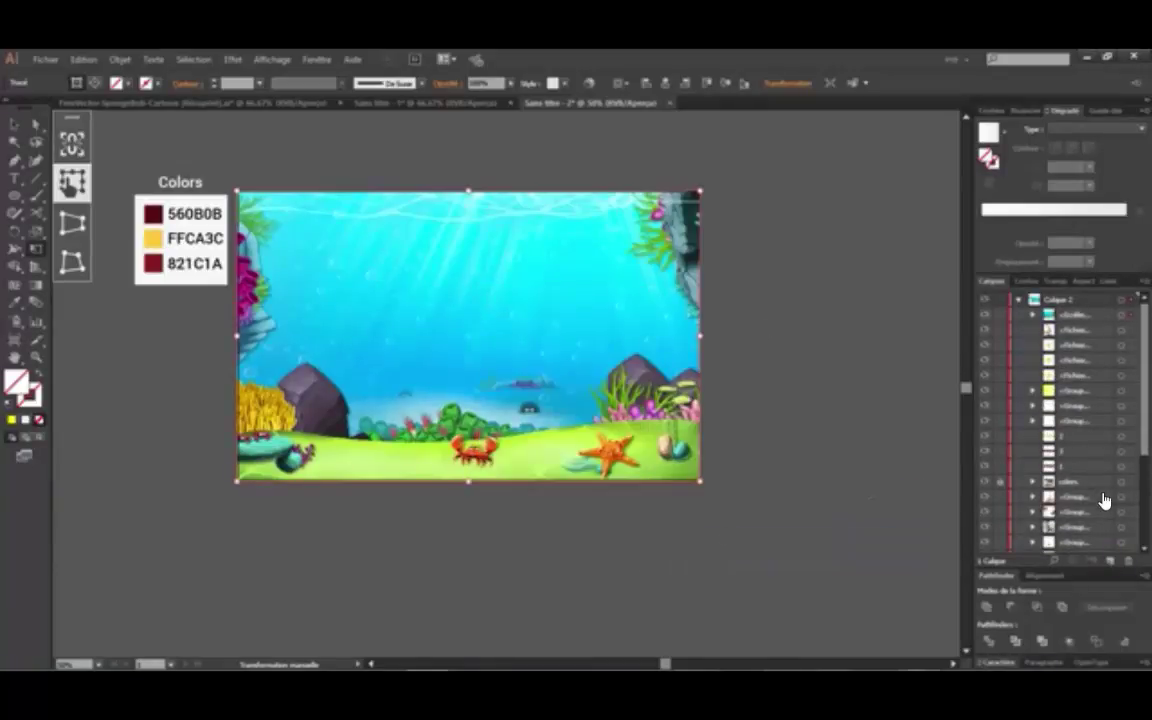
# - Directly select the underwater image inside its clipping mask and try to send it to the back
pyautogui.click(34, 124)
pyautogui.click(547, 336)
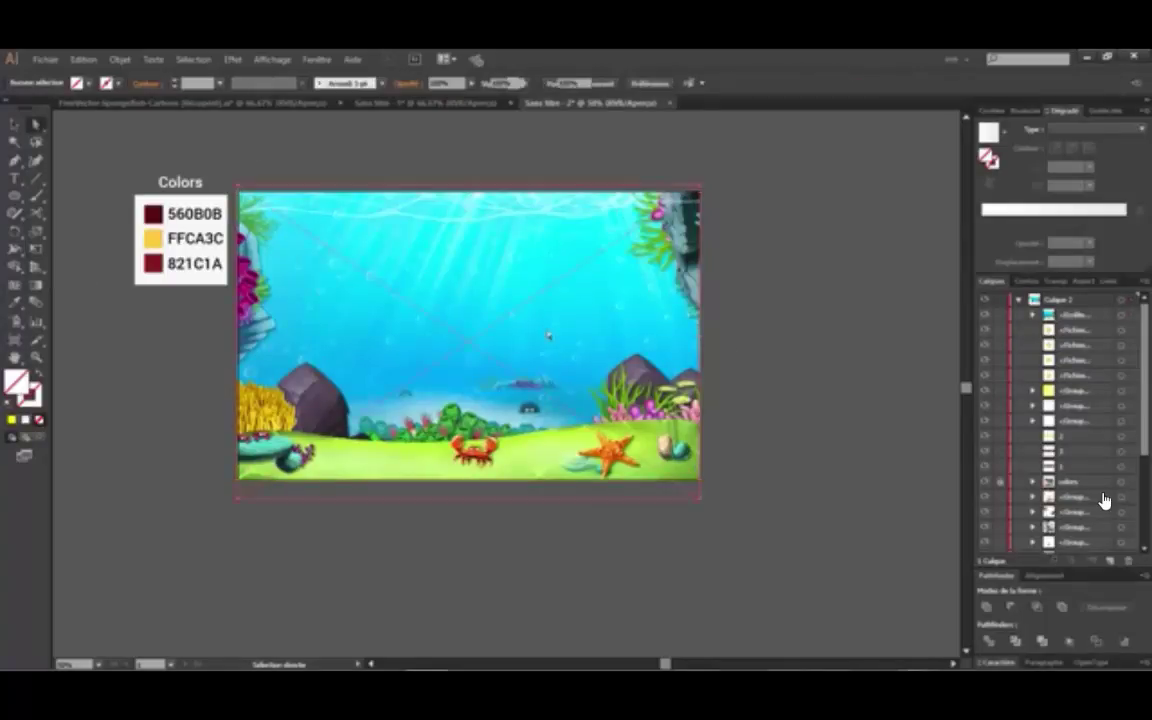
pyautogui.moveTo(505, 157); pyautogui.dragTo(534, 400)
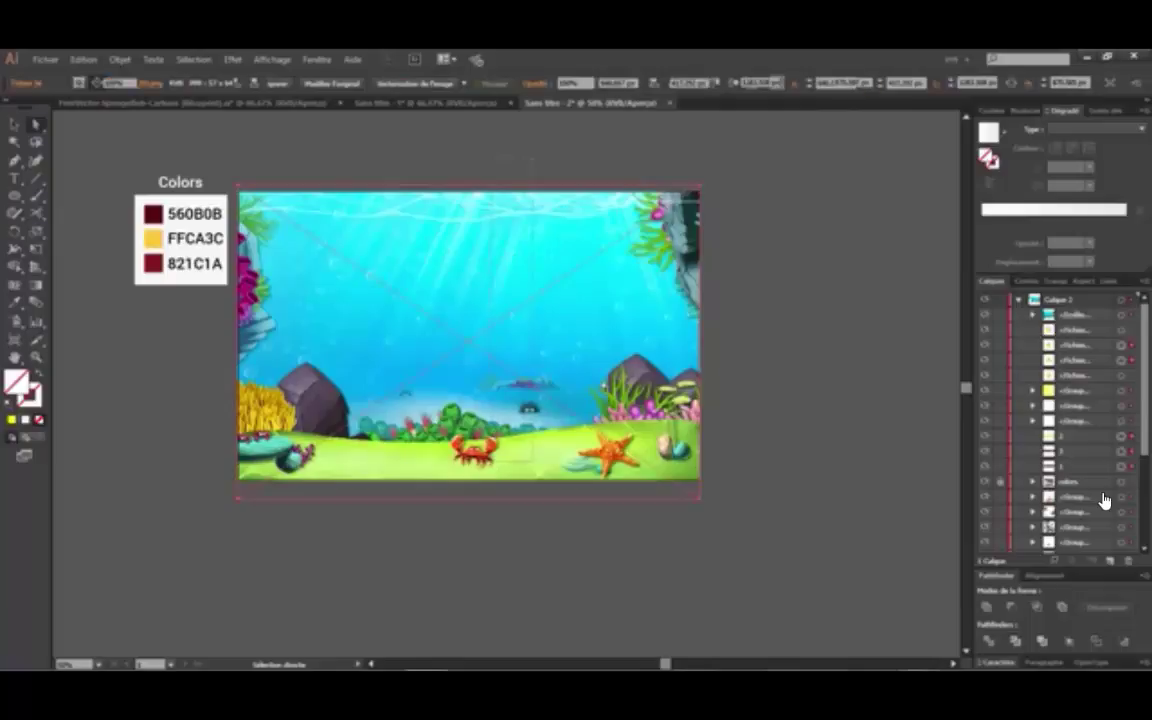
pyautogui.press('Delete')
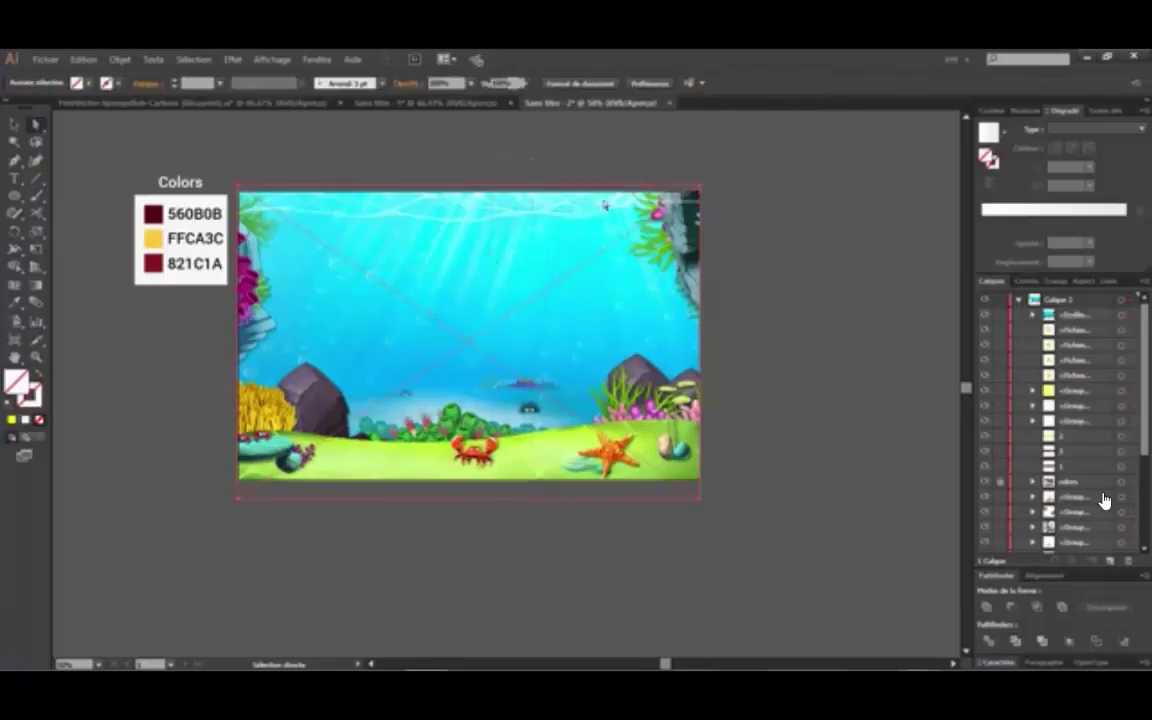
pyautogui.rightClick(605, 202)
pyautogui.moveTo(680, 283)
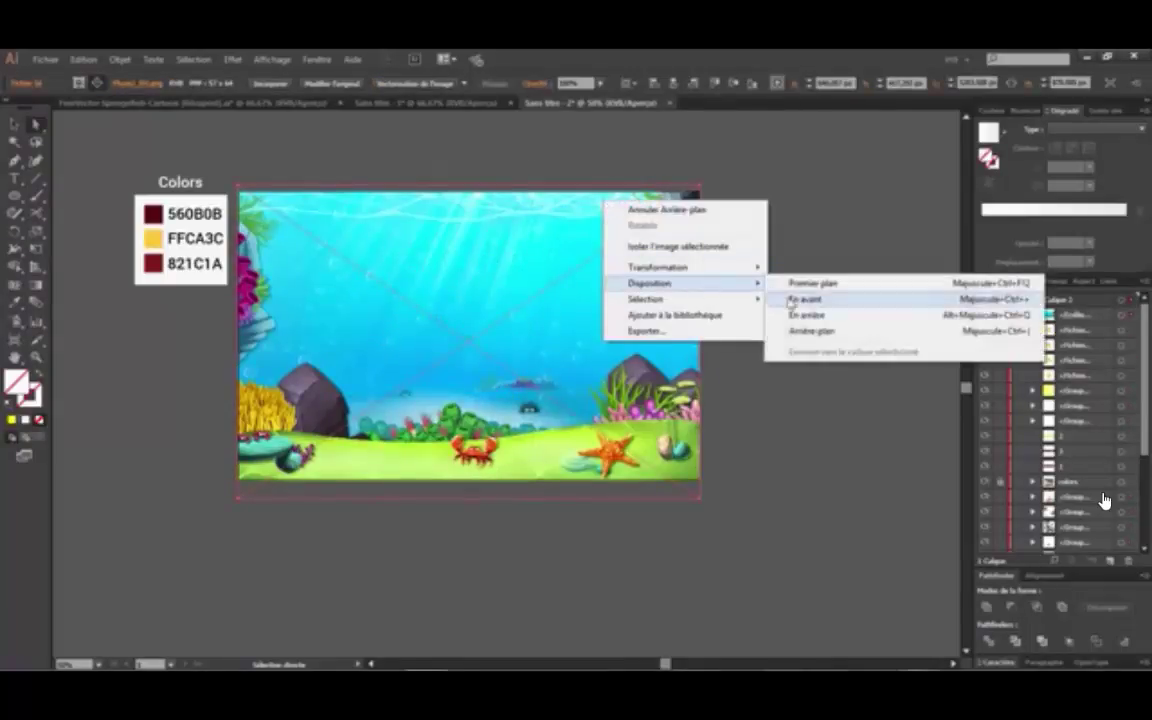
pyautogui.click(818, 329)
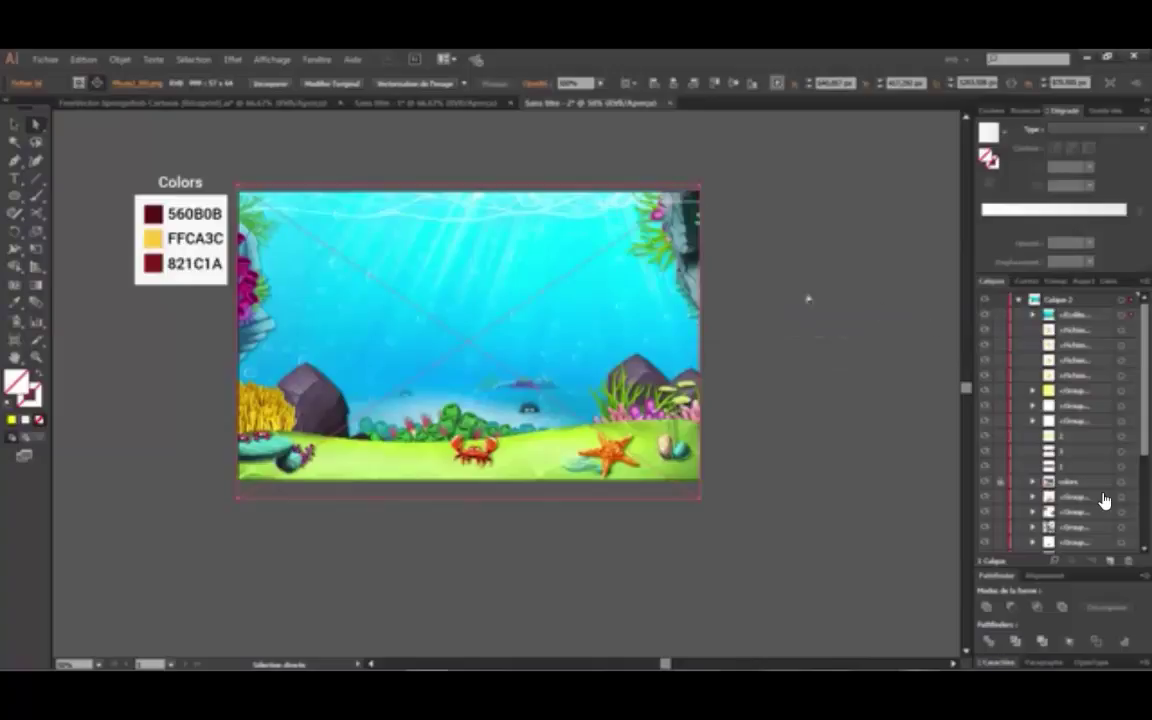
pyautogui.scroll(-1, 708, 292)
pyautogui.scroll(-5, 1024, 400)
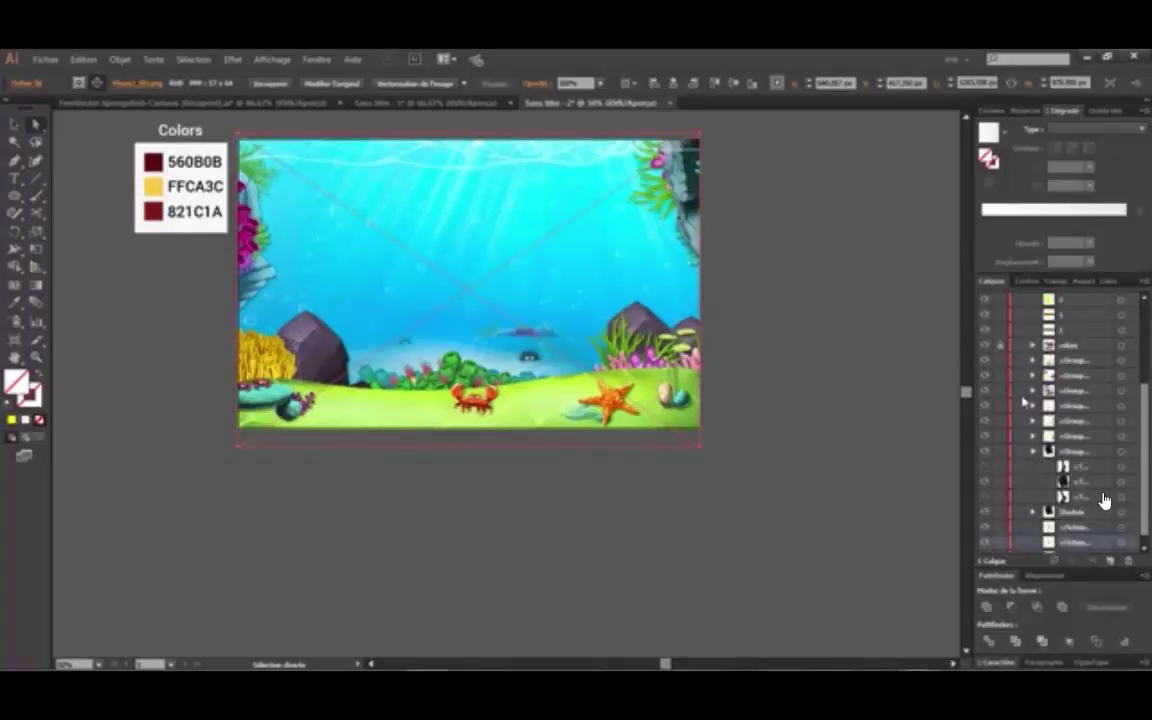
pyautogui.scroll(6, 1104, 500)
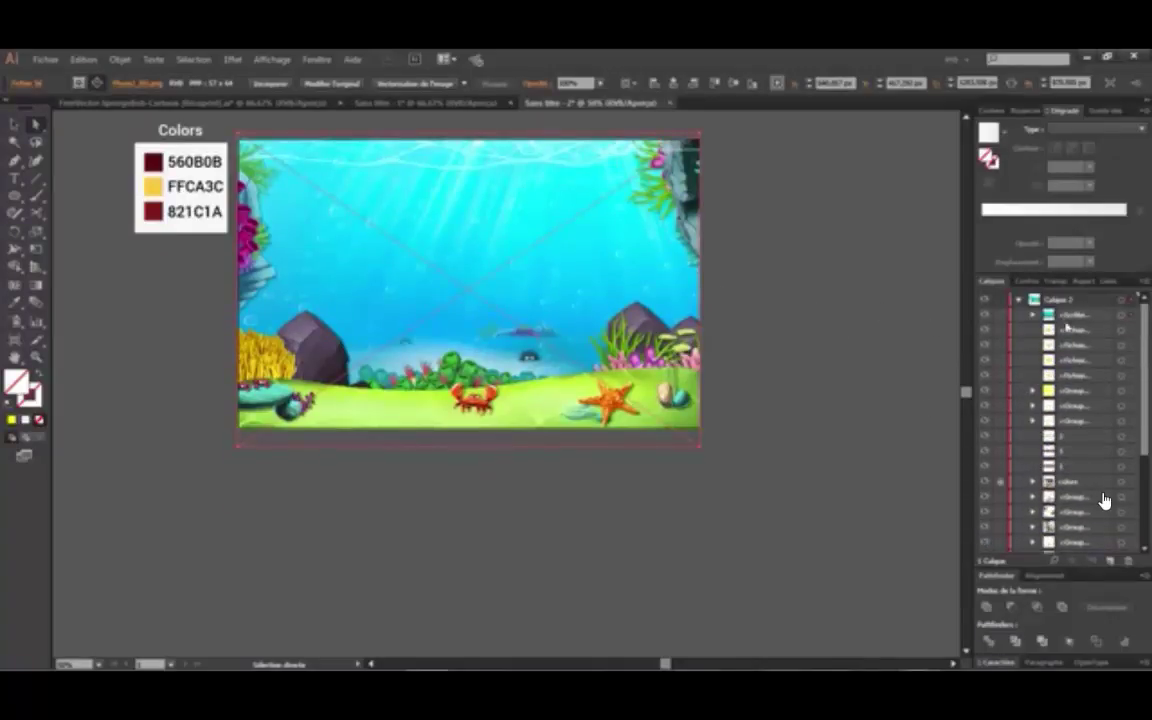
# - Select the entire clipped background group and send it to the back, behind the SPONGE BOB logo
pyautogui.click(1122, 316)
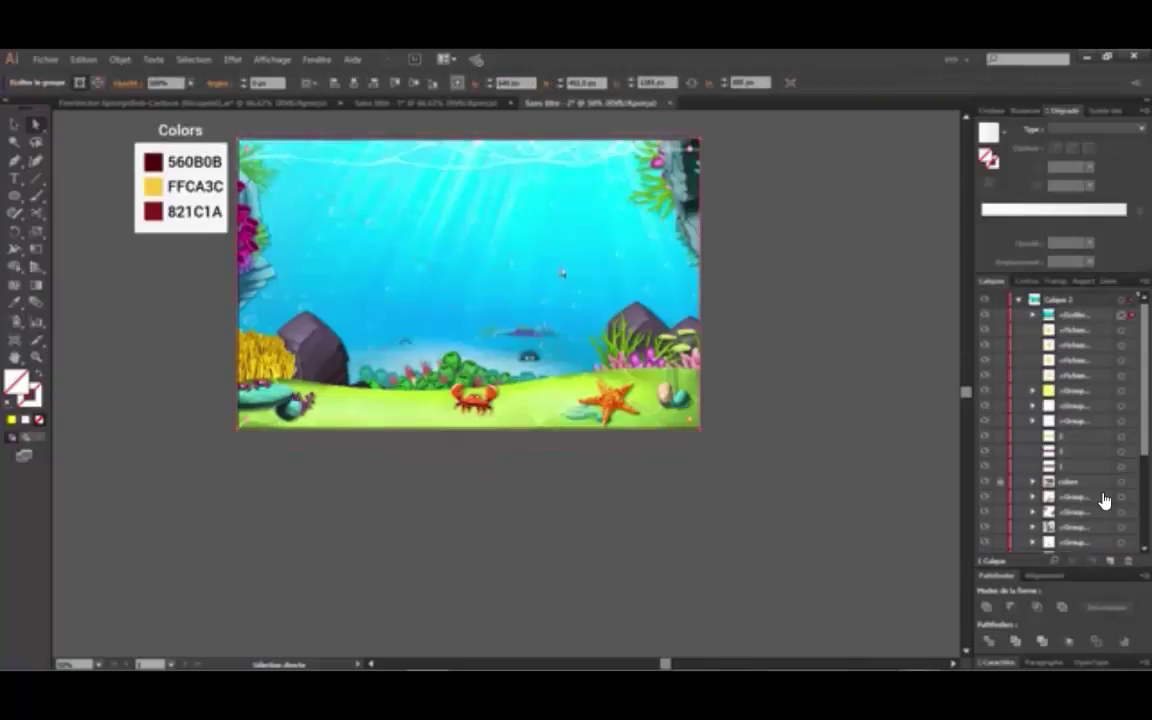
pyautogui.rightClick(555, 265)
pyautogui.moveTo(620, 380)
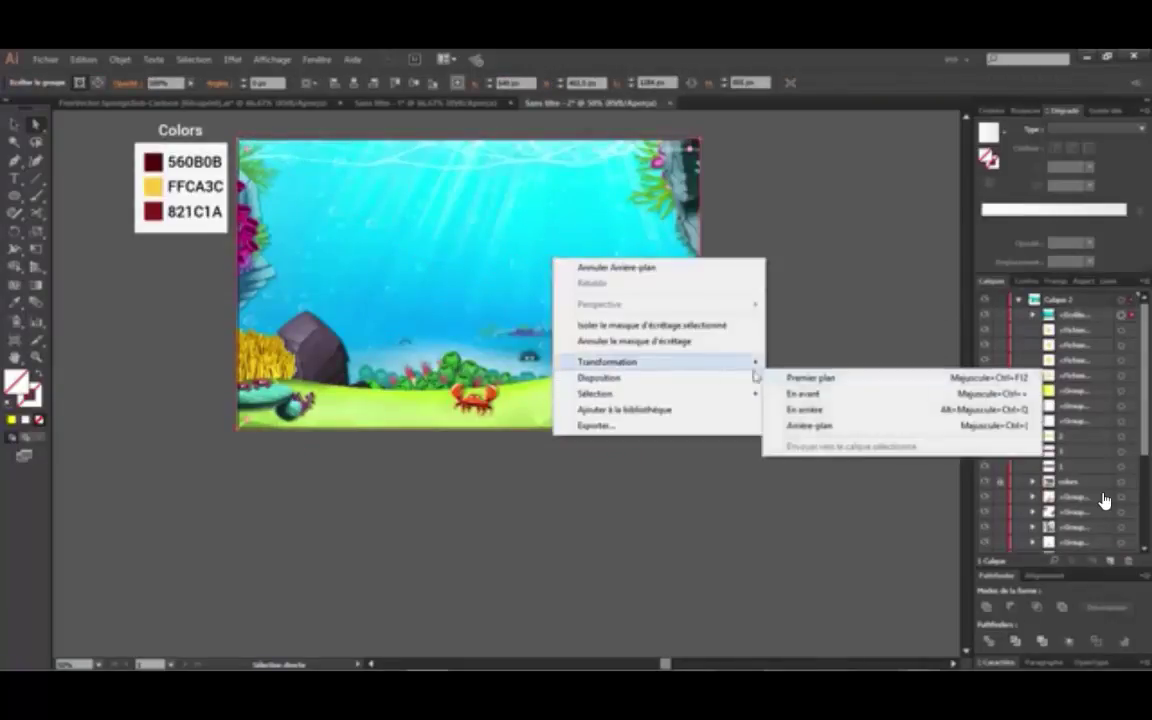
pyautogui.click(810, 424)
pyautogui.scroll(-4, 1104, 500)
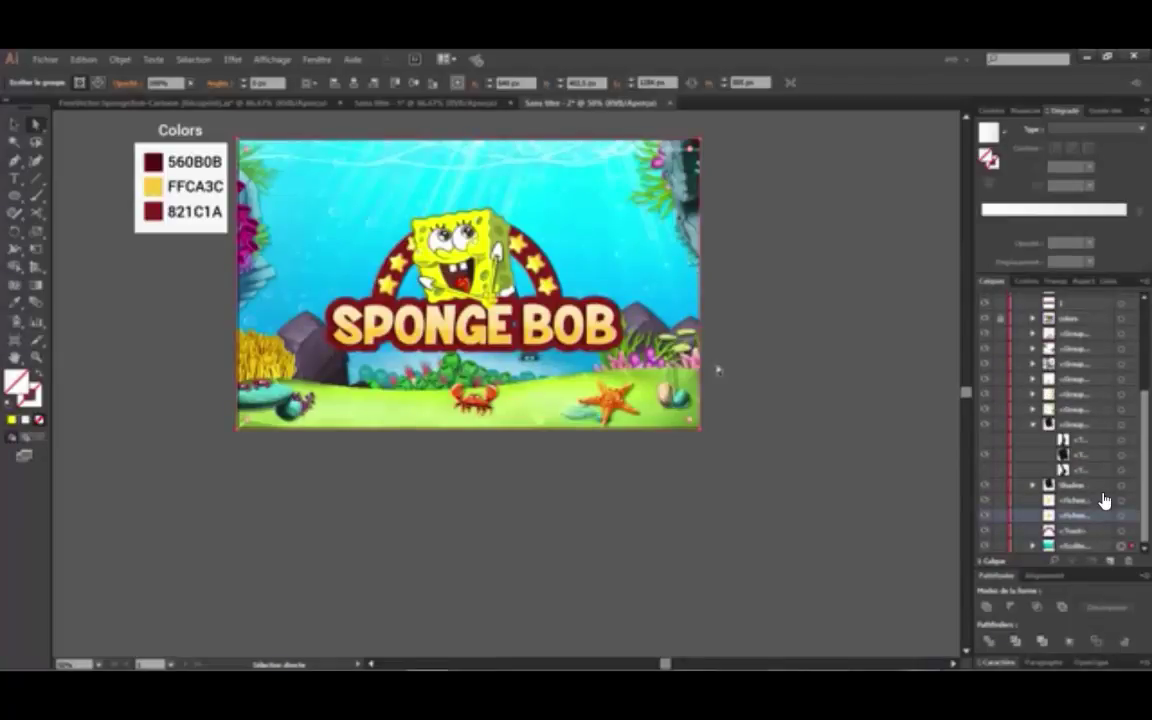
pyautogui.click(438, 131)
# - Lock the clipped underwater background group at the bottom of the layer's stacking order
pyautogui.scroll(1, 420, 262)
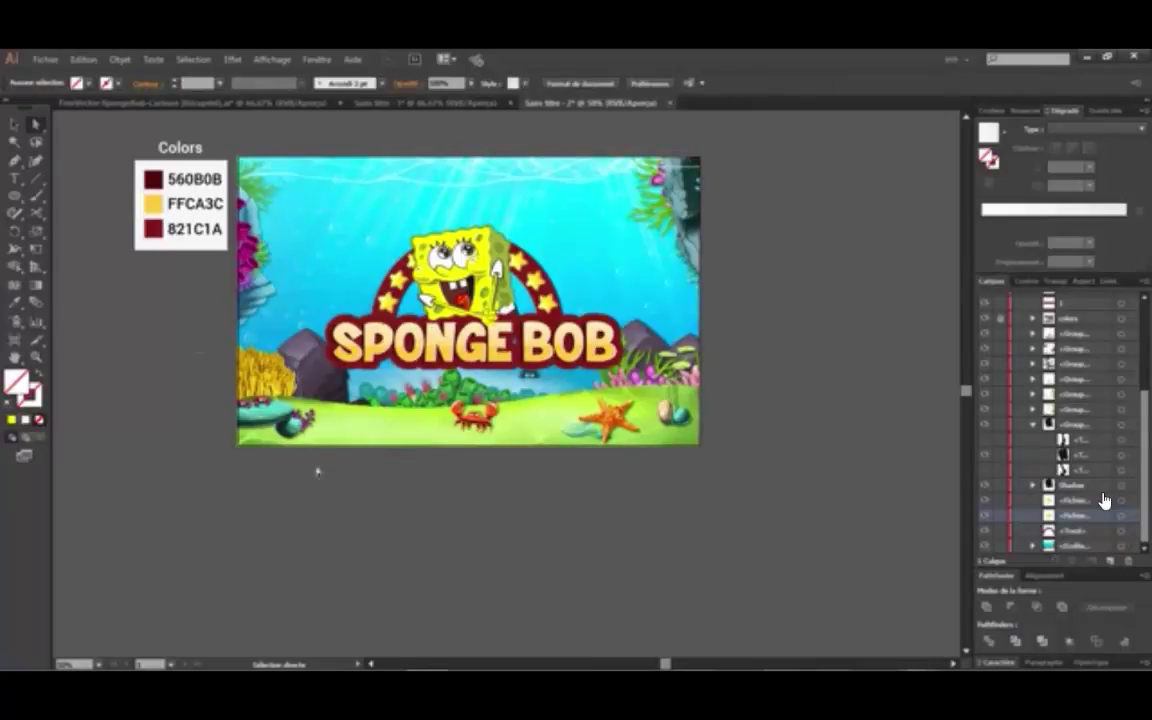
pyautogui.scroll(3, 1104, 501)
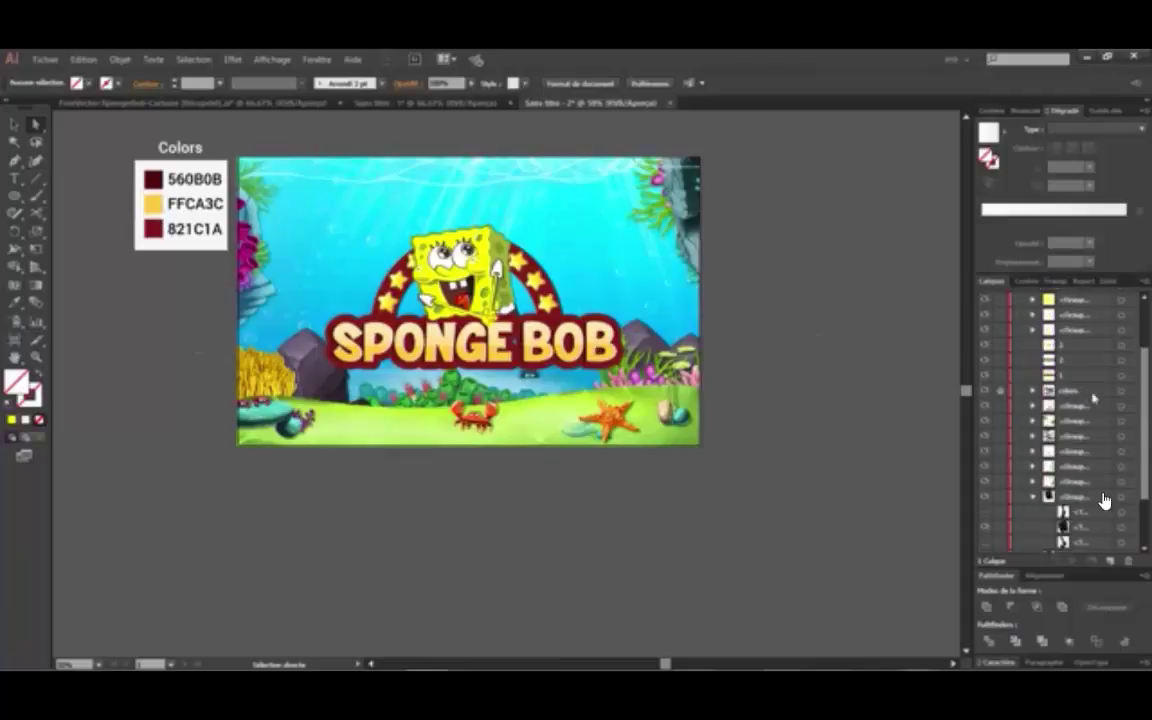
pyautogui.scroll(5, 1104, 501)
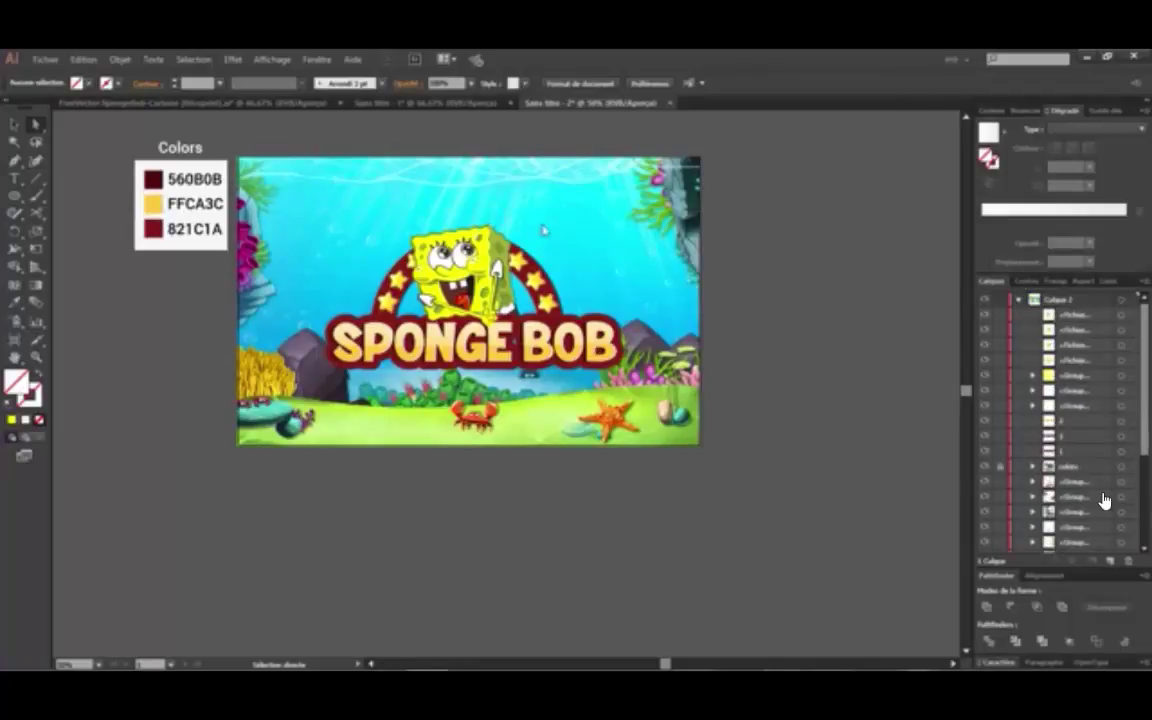
pyautogui.click(368, 214)
pyautogui.scroll(-4, 1110, 470)
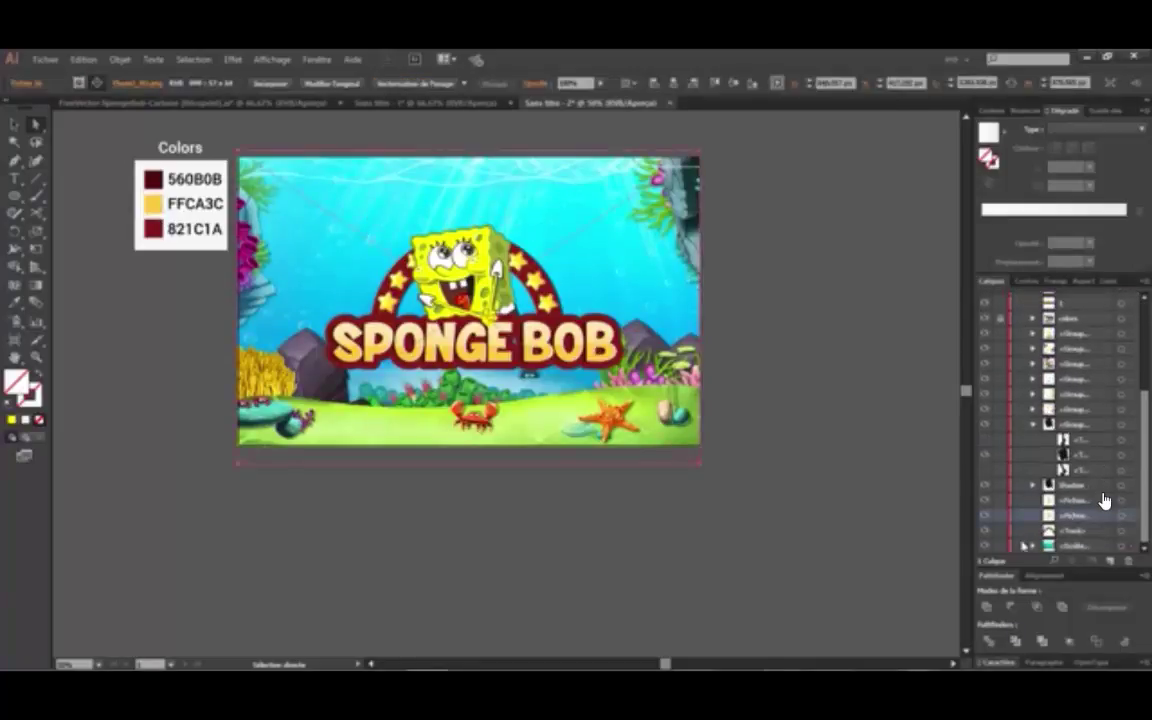
# - Group the character, lettering, arc and stars into a single logo group, leaving nothing selected
pyautogui.hotkey('ctrl', 'shift', 'a')
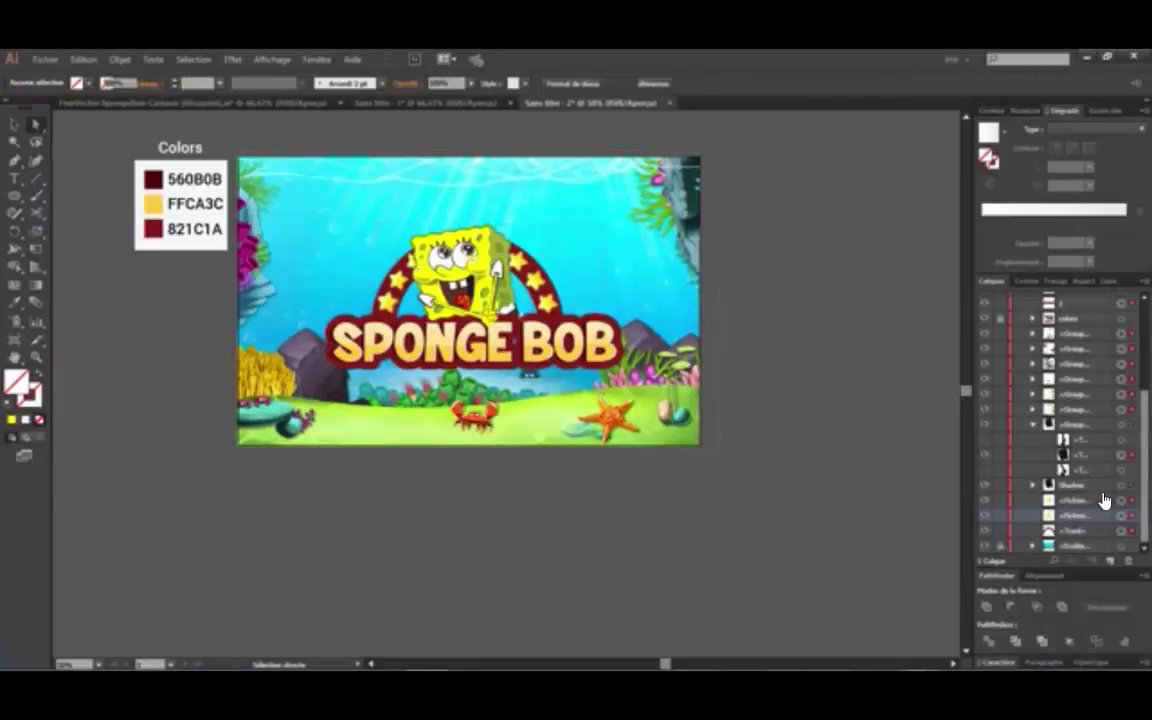
pyautogui.click(484, 285)
pyautogui.rightClick(484, 285)
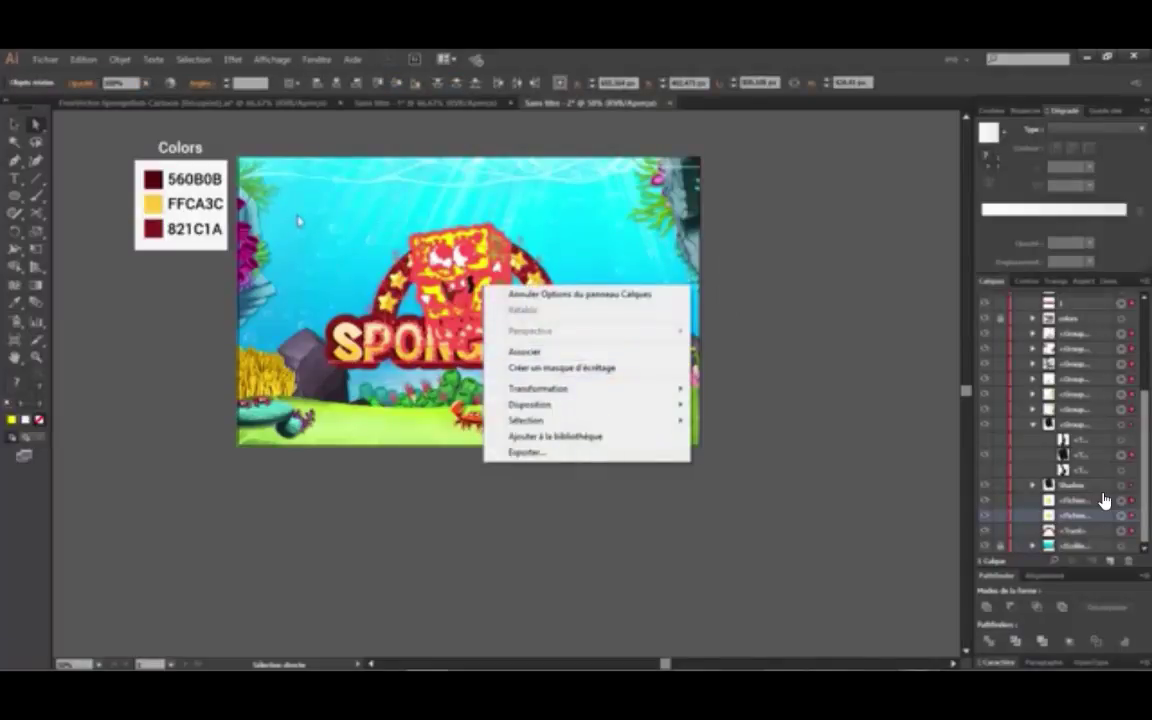
pyautogui.click(514, 352)
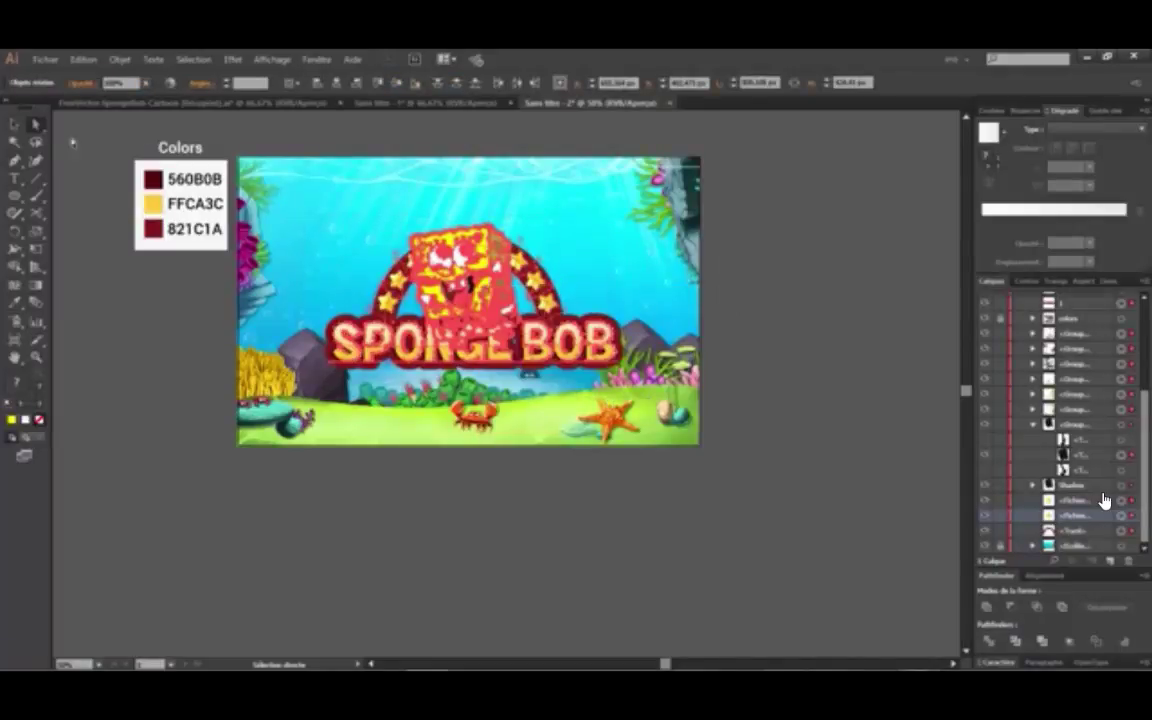
pyautogui.press('v')
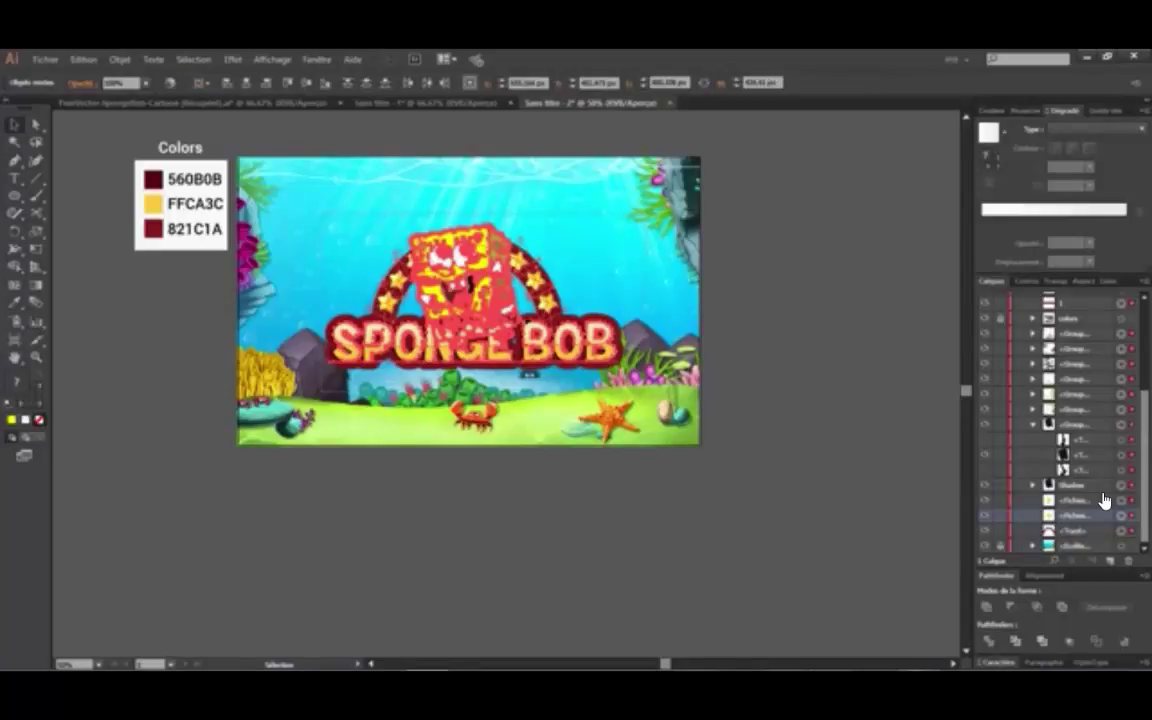
pyautogui.rightClick(470, 282)
pyautogui.click(577, 386)
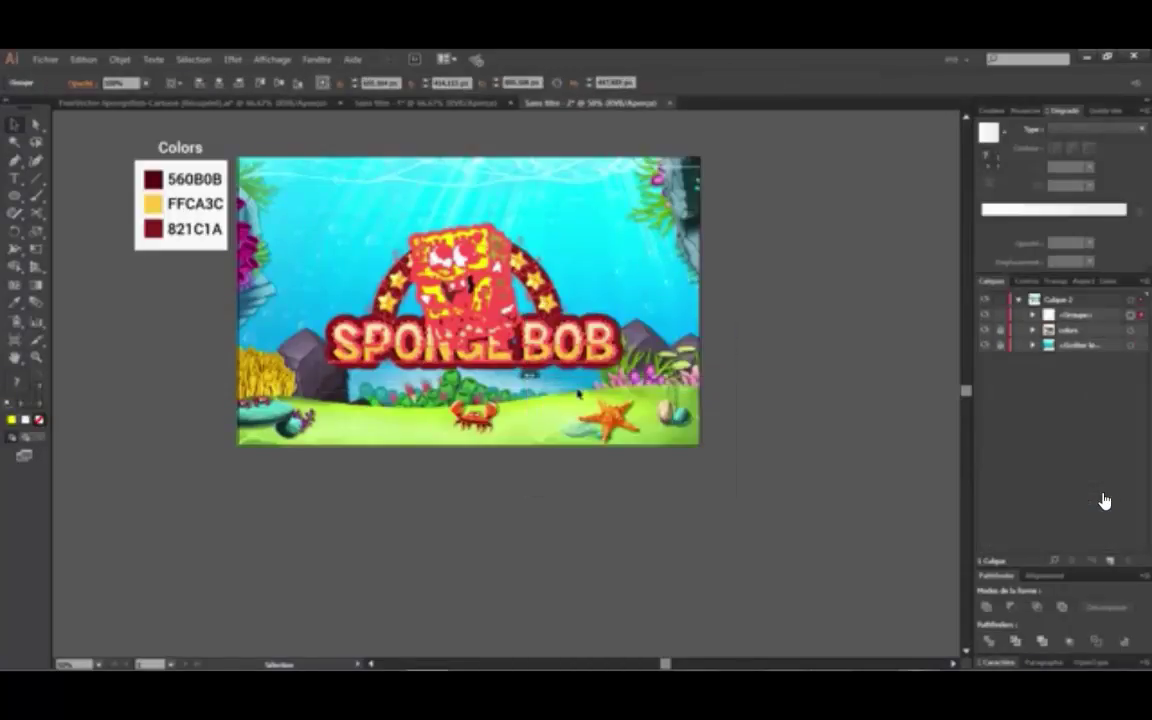
pyautogui.click(645, 293)
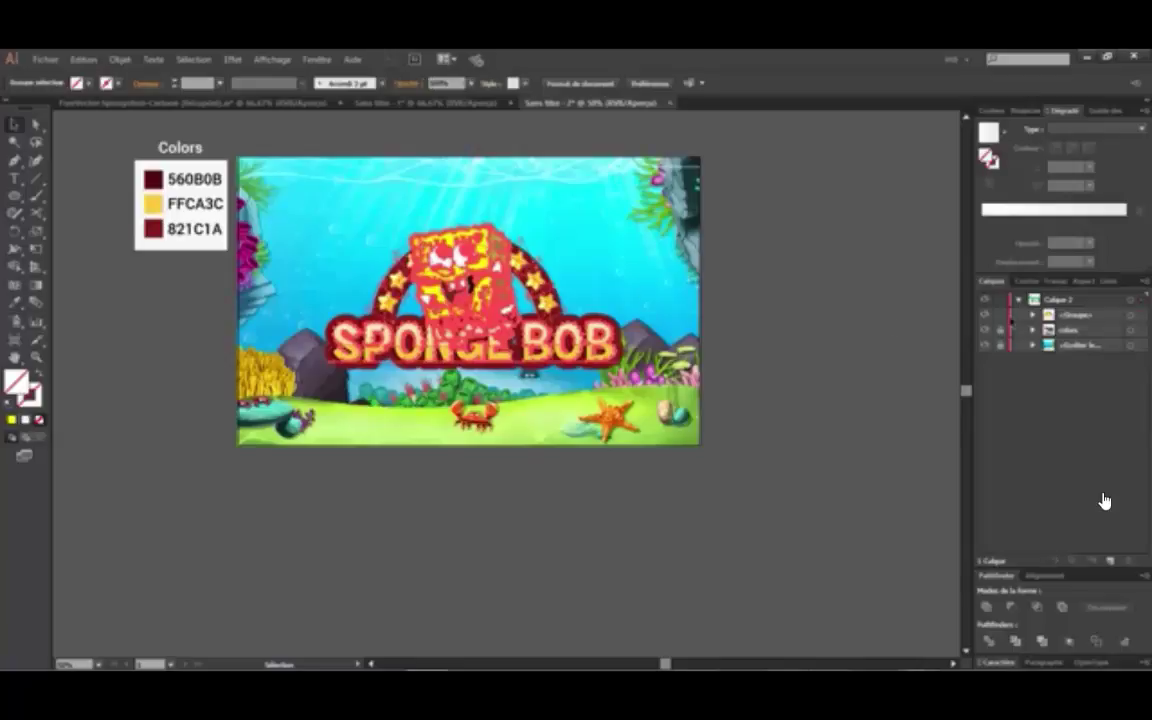
# - On a new layer above the artwork, draw a 1280 x 800 px rectangle covering the artboard and fill it with swatch 560B0B
pyautogui.click(1076, 316)
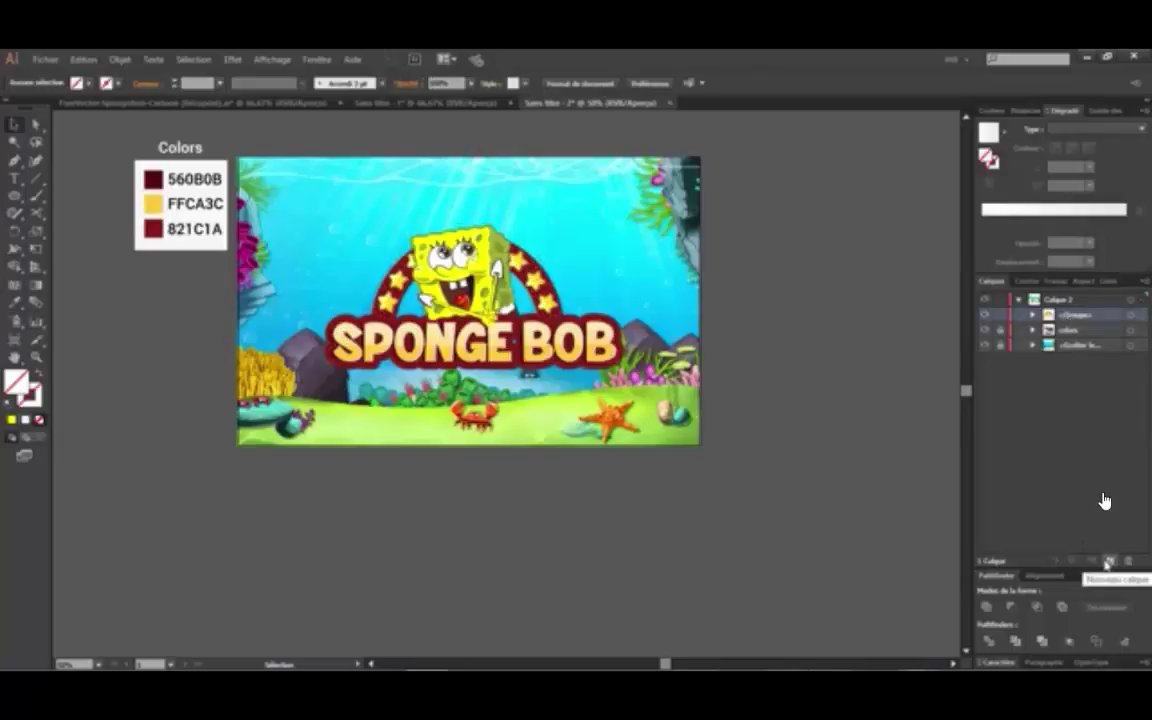
pyautogui.click(1110, 562)
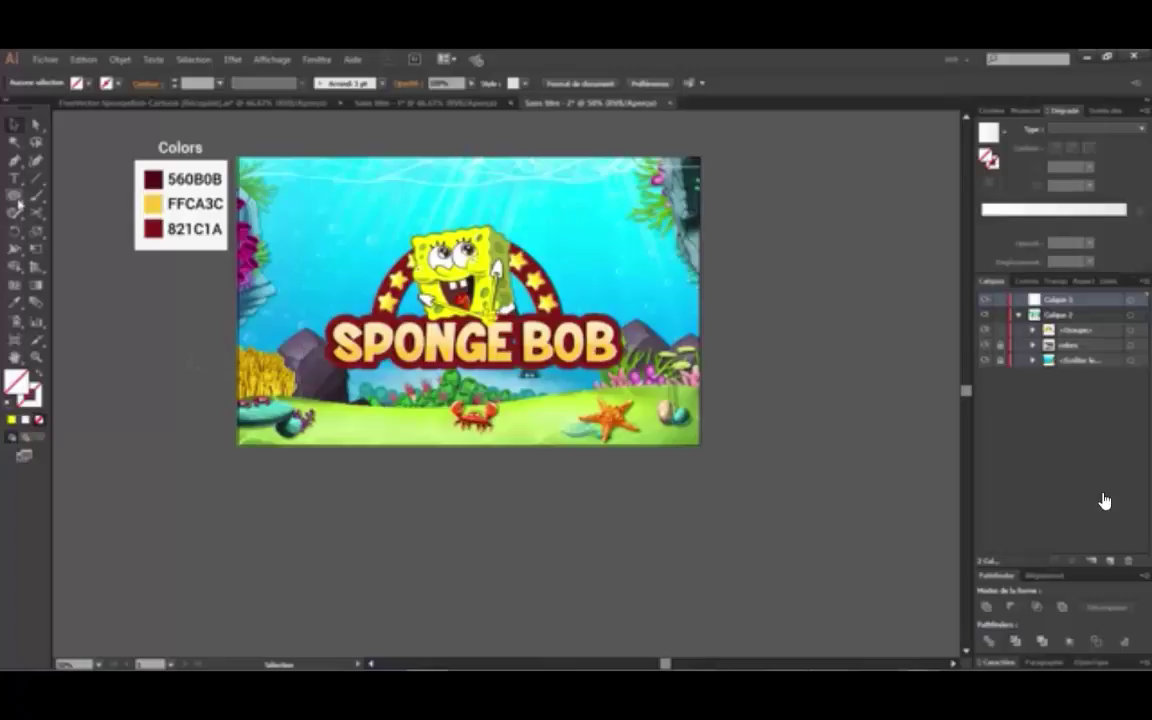
pyautogui.moveTo(14, 195); pyautogui.dragTo(60, 196)
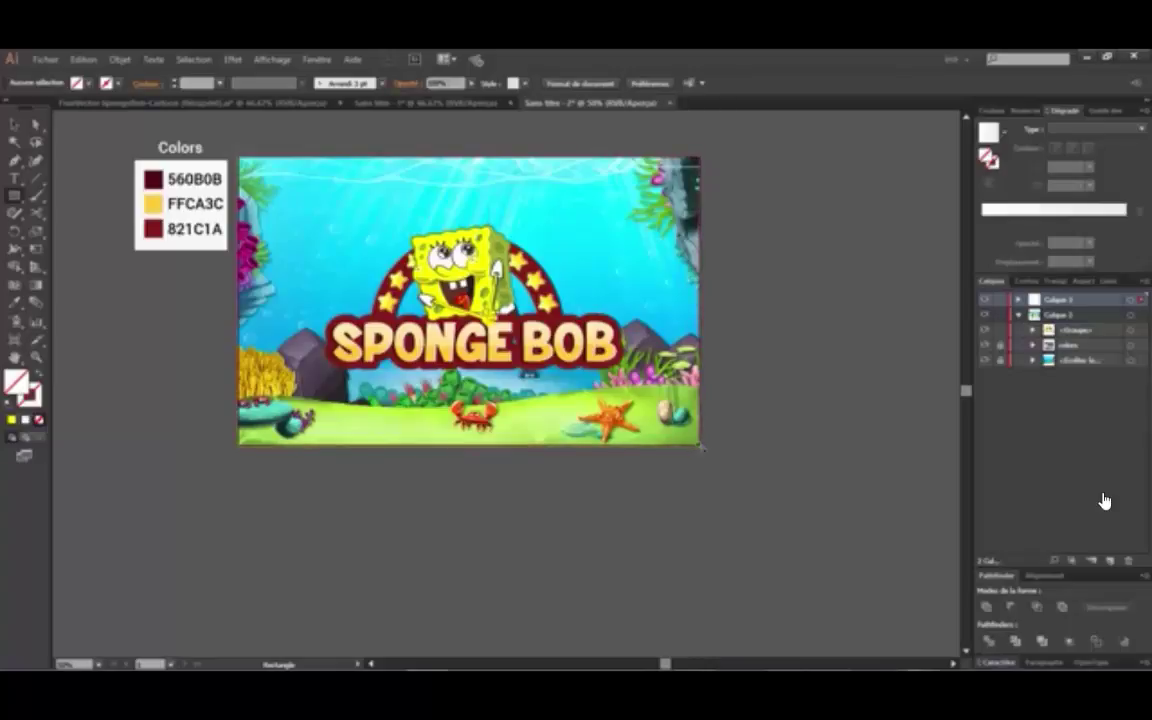
pyautogui.moveTo(238, 157); pyautogui.dragTo(700, 446)
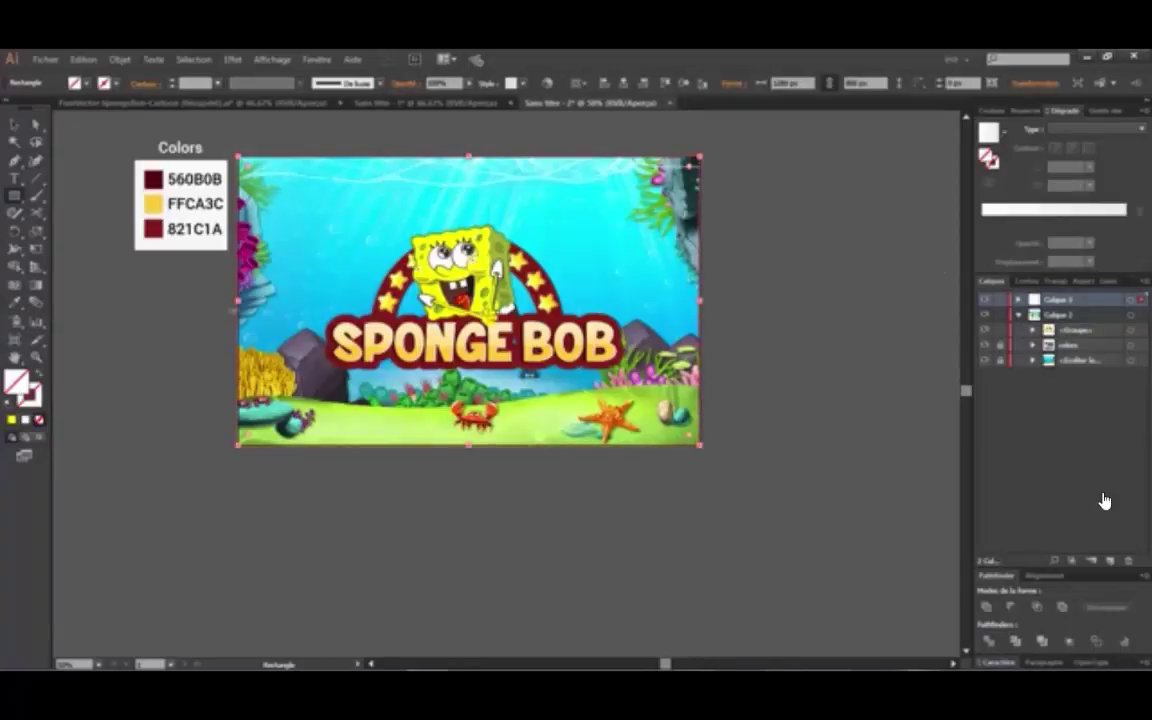
pyautogui.click(16, 302)
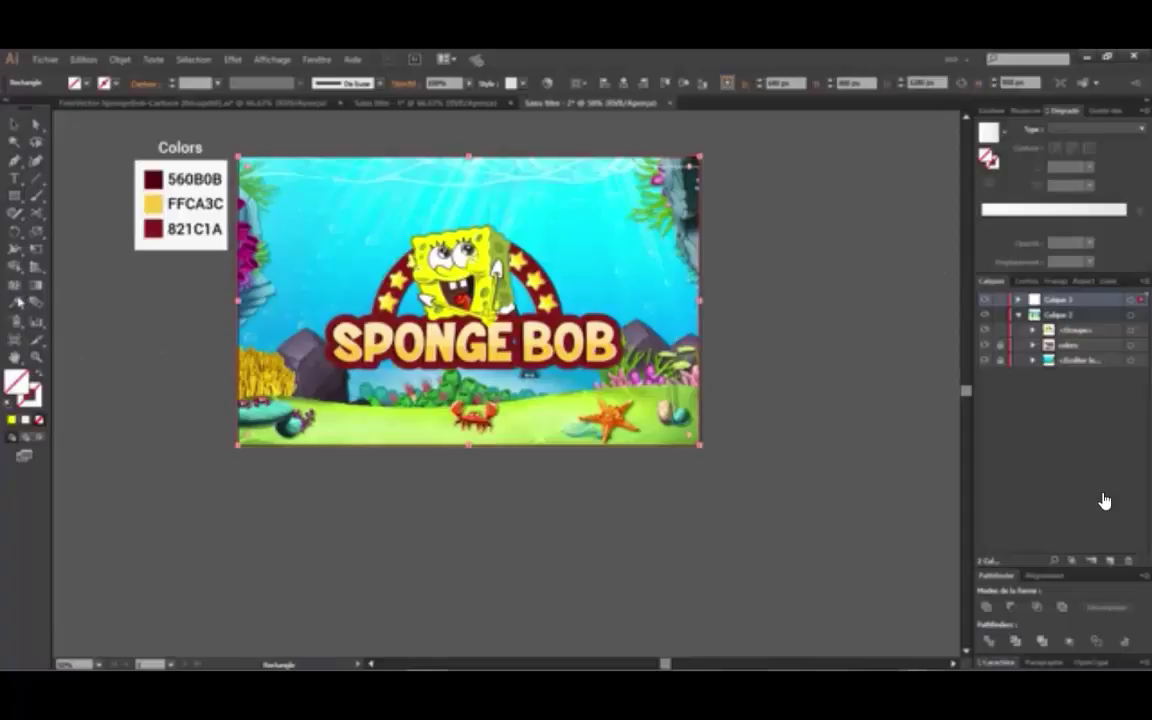
pyautogui.click(158, 182)
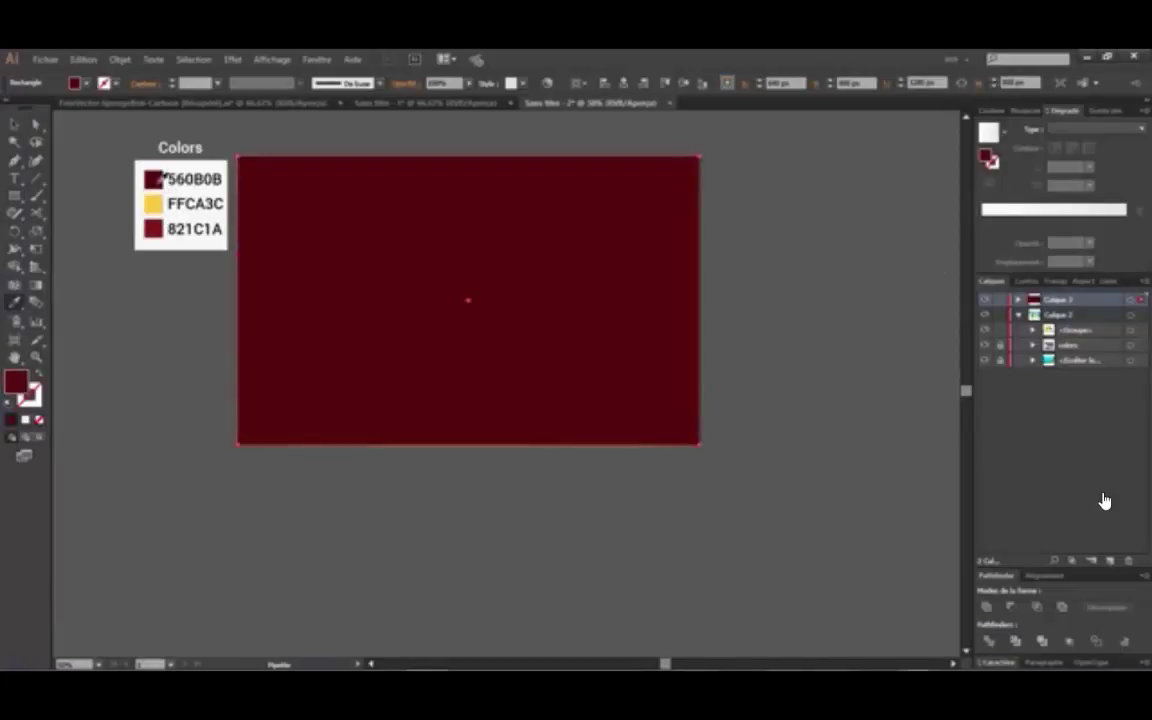
# - Display the Transparency settings and give the dark red rectangle the Lumière tamisée (Soft Light) blending mode
pyautogui.click(1058, 281)
pyautogui.click(310, 59)
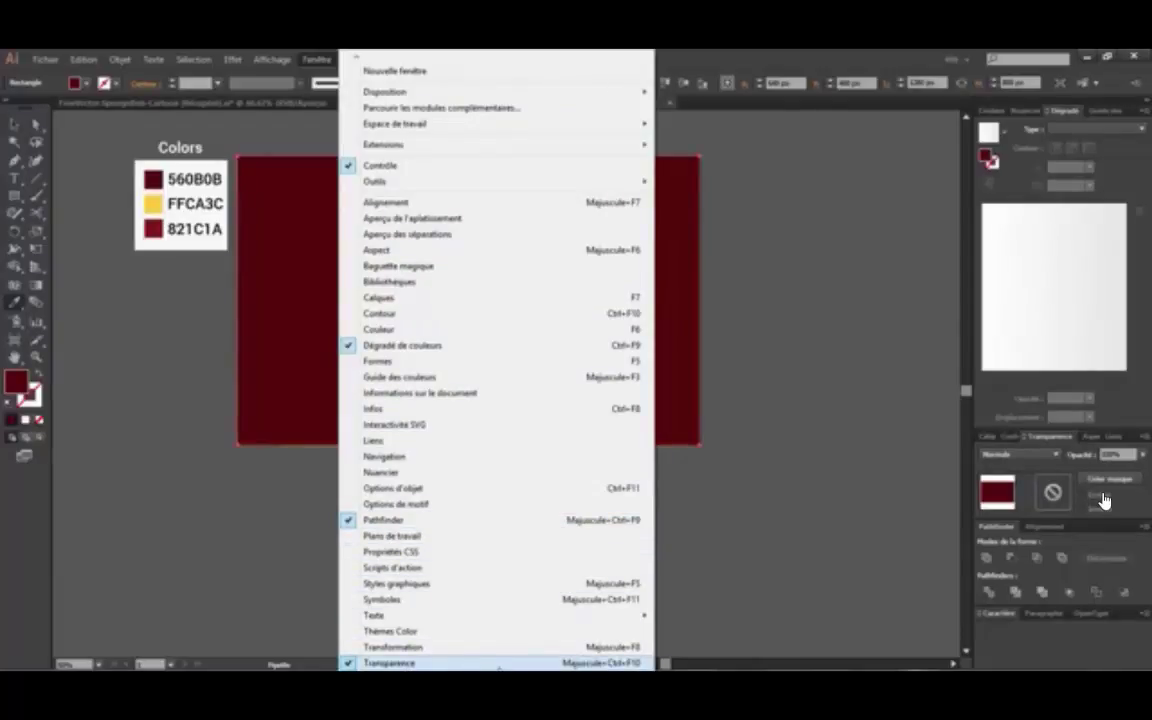
pyautogui.click(498, 663)
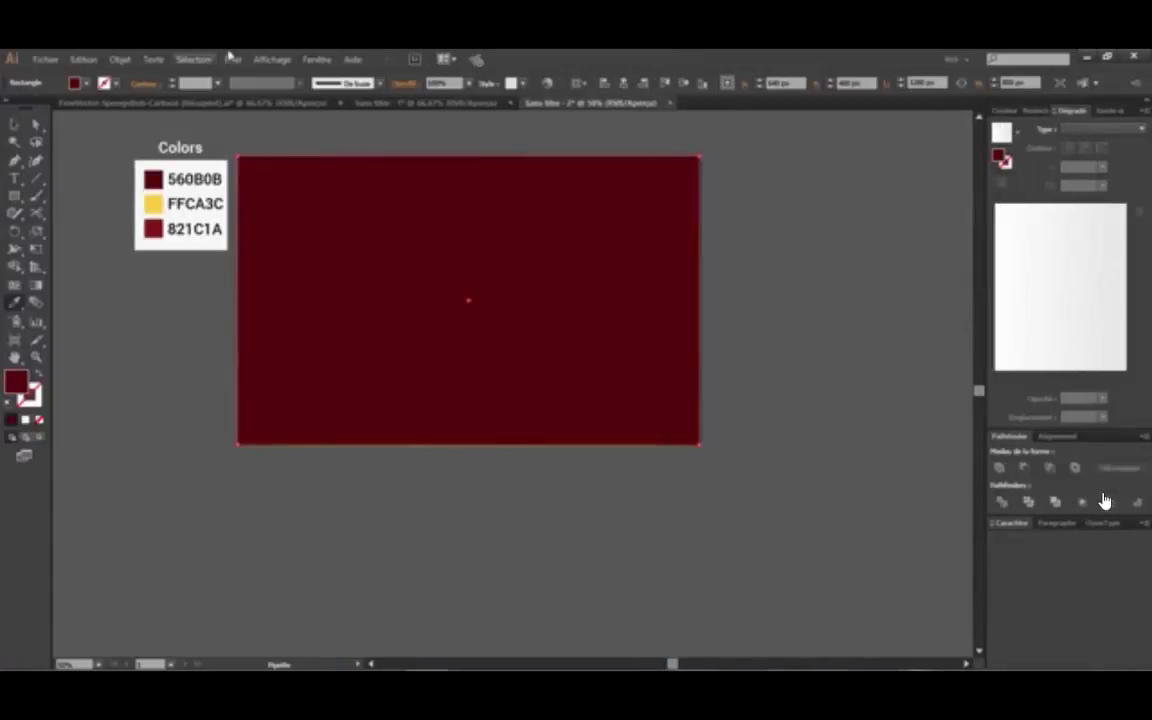
pyautogui.click(316, 59)
pyautogui.click(392, 647)
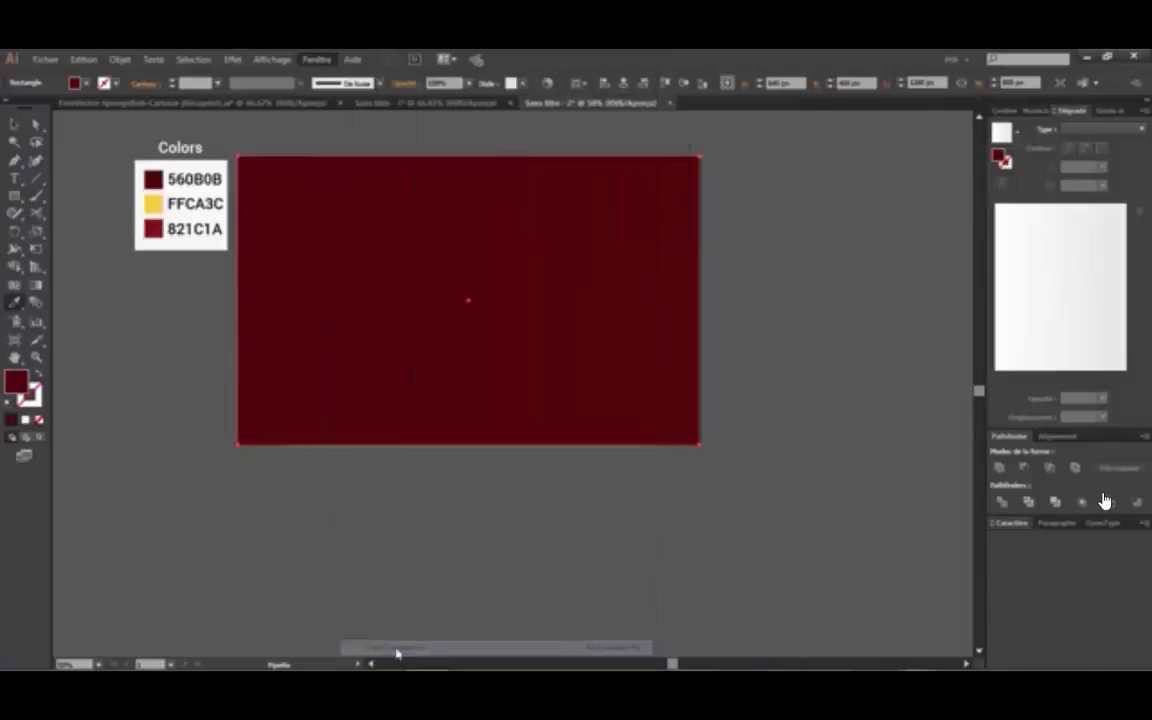
pyautogui.click(684, 132)
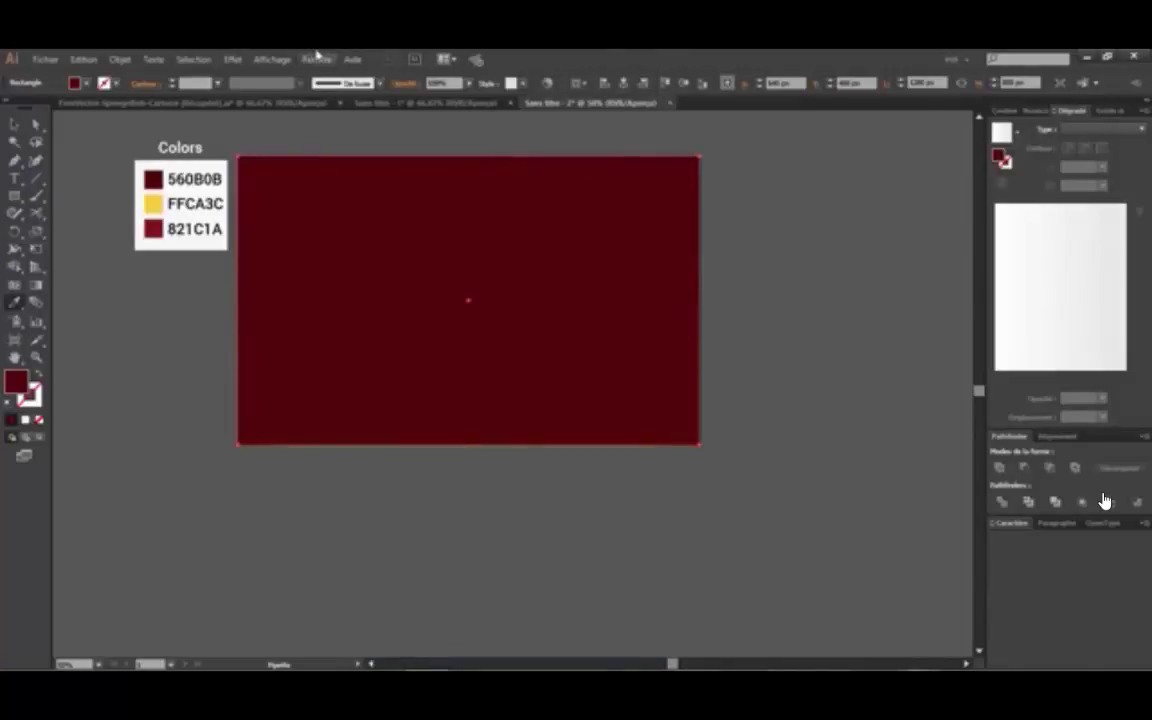
pyautogui.click(316, 59)
pyautogui.click(390, 663)
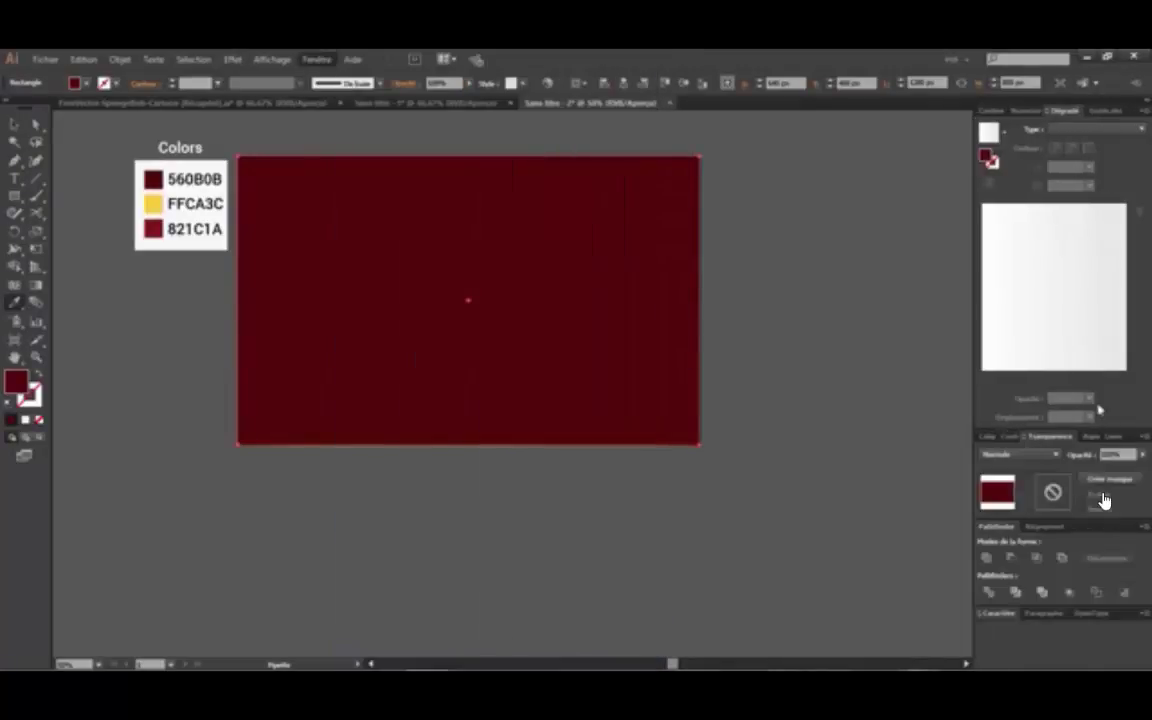
pyautogui.click(1034, 458)
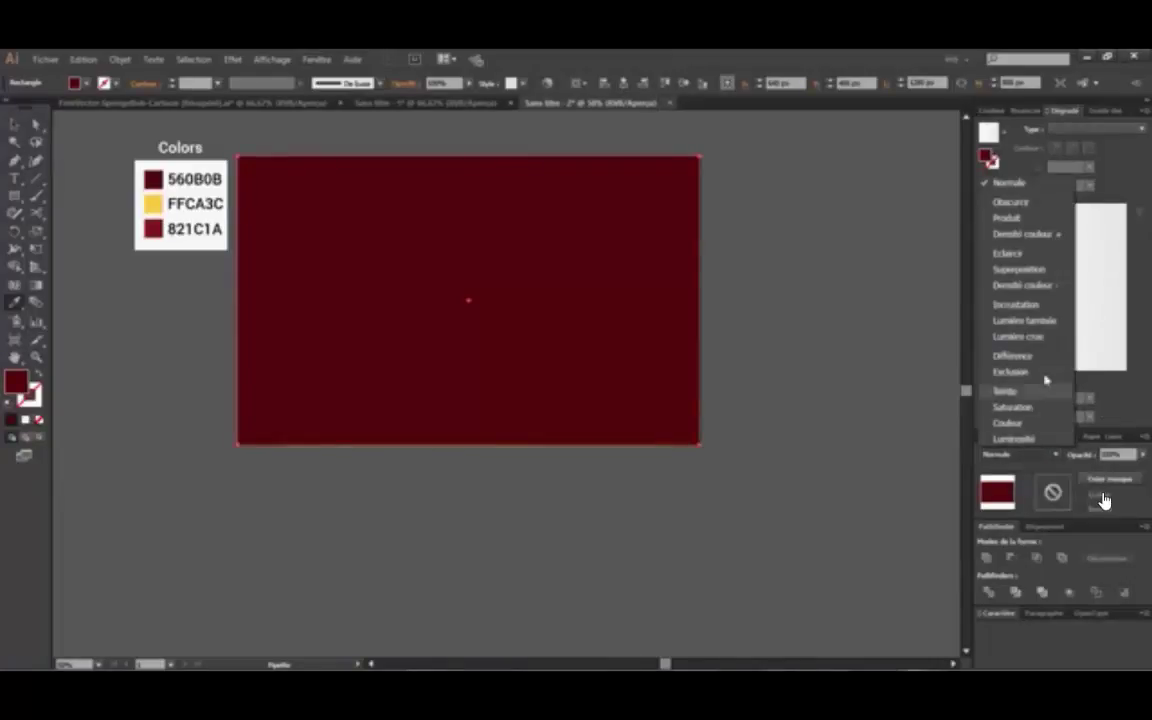
pyautogui.click(1040, 329)
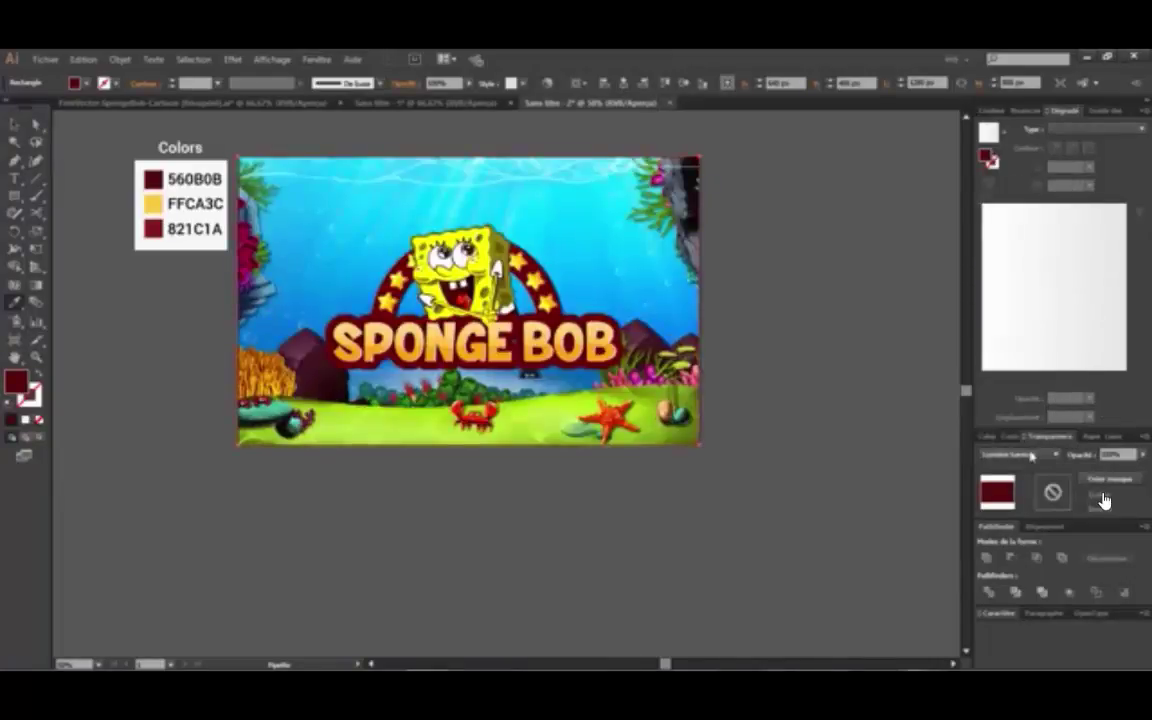
# - Try the Incrustation, Lumière tamisée, Différence, Superposition and Densité couleur + blending modes on the dark red rectangle
pyautogui.click(1040, 458)
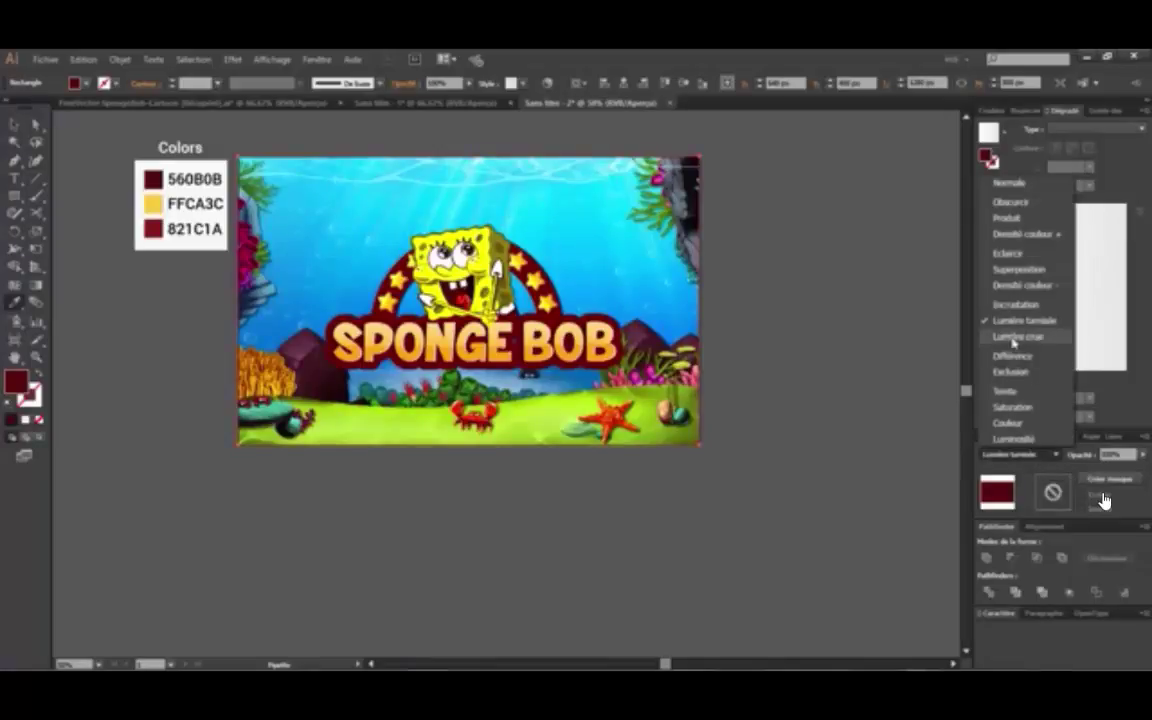
pyautogui.click(1026, 305)
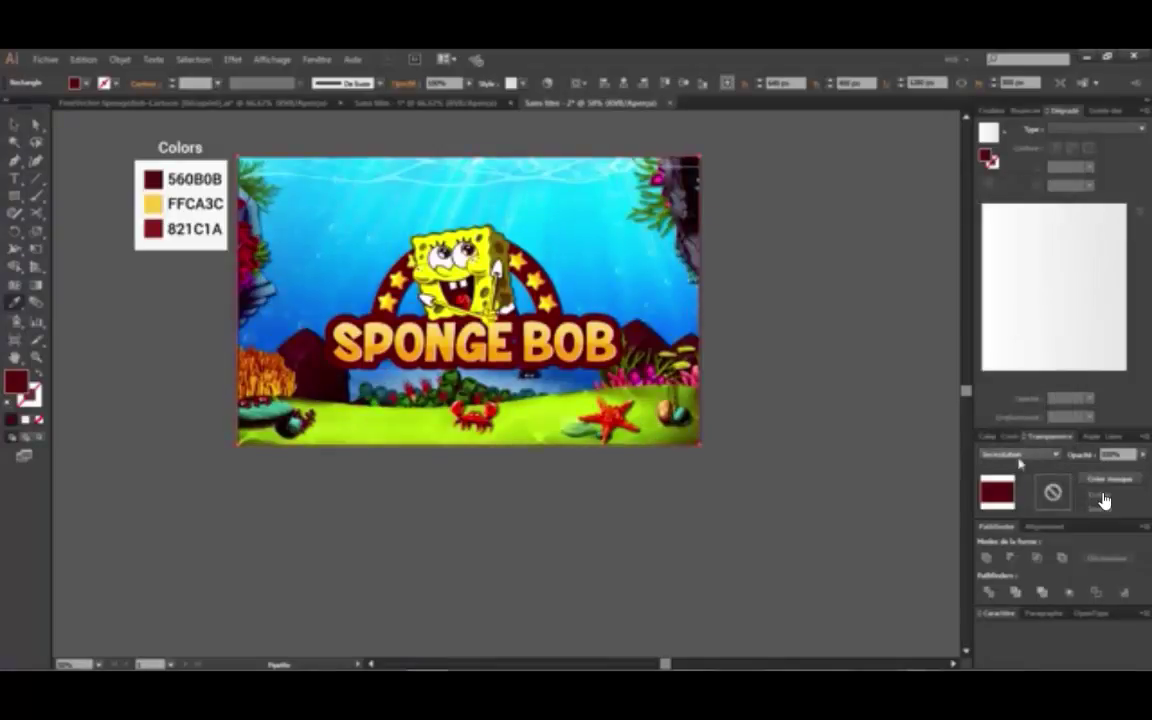
pyautogui.click(1026, 454)
pyautogui.click(1000, 316)
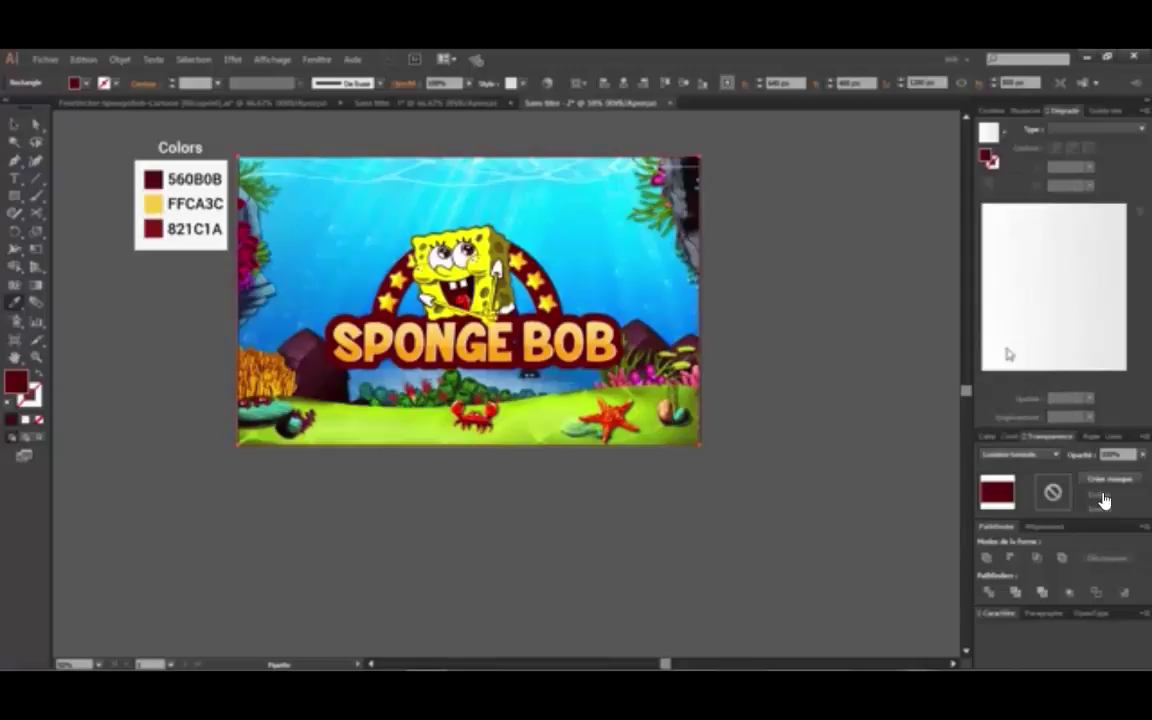
pyautogui.click(1026, 454)
pyautogui.click(1015, 366)
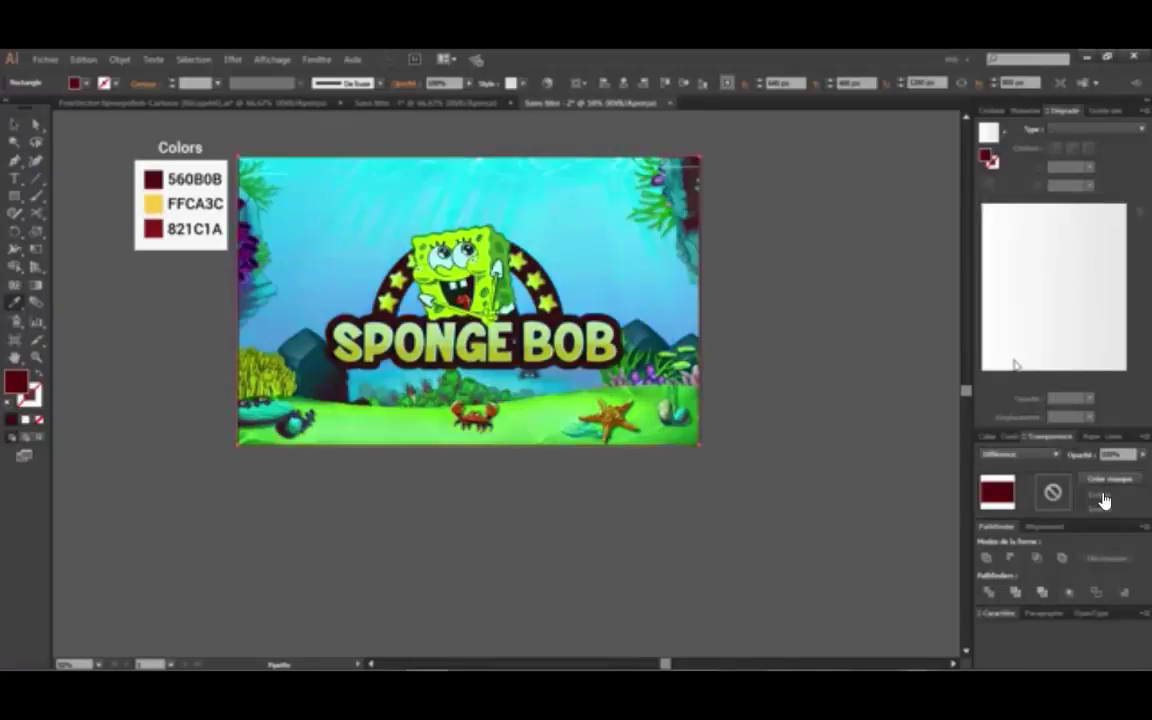
pyautogui.click(1026, 454)
pyautogui.click(1012, 349)
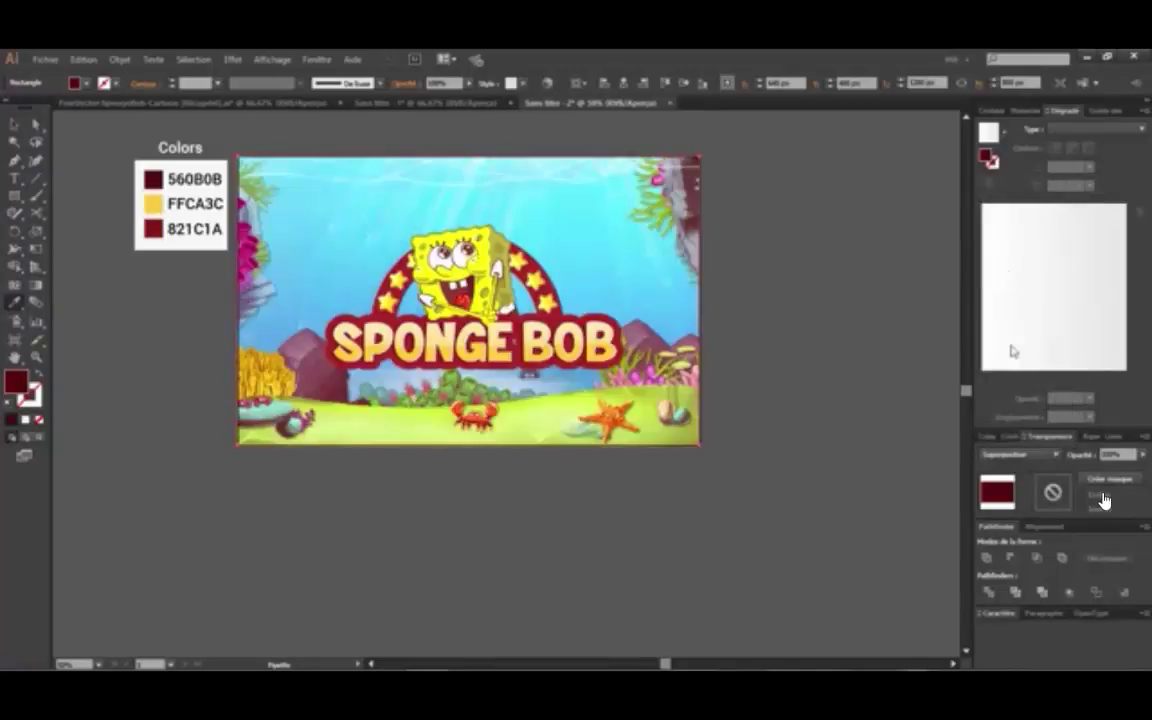
pyautogui.click(1026, 454)
pyautogui.click(1016, 233)
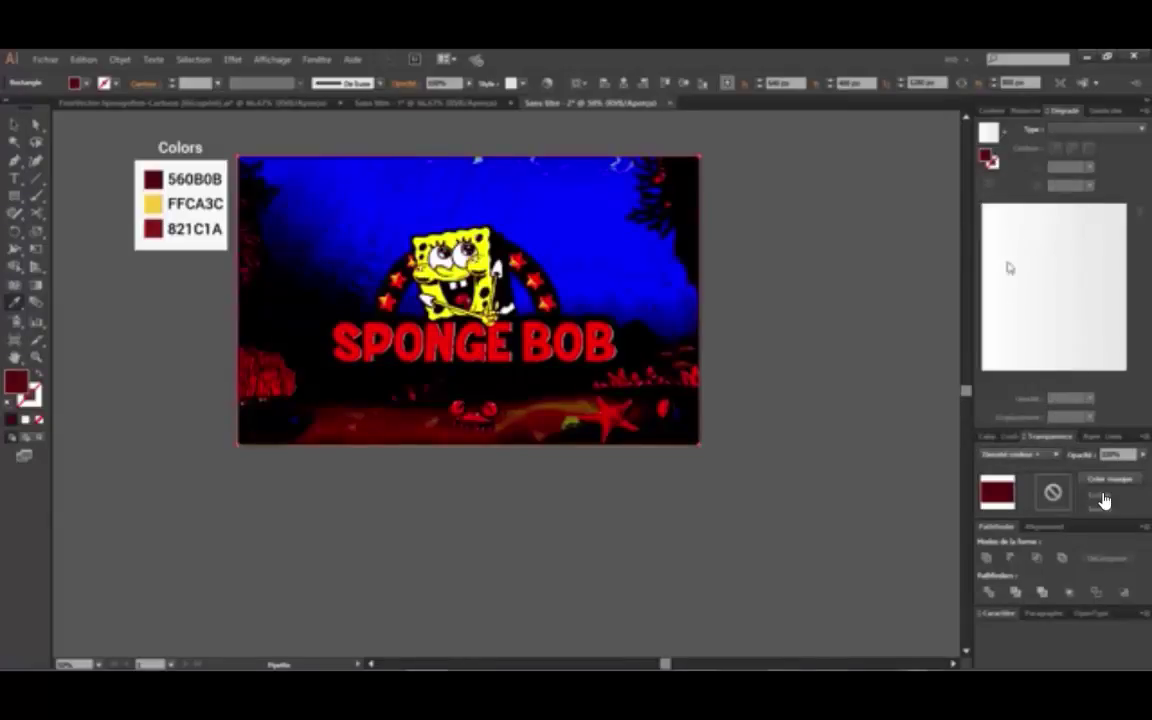
# - Set the dark red overlay's blending mode to Lumière tamisée (Soft Light) and deselect it
pyautogui.click(1026, 454)
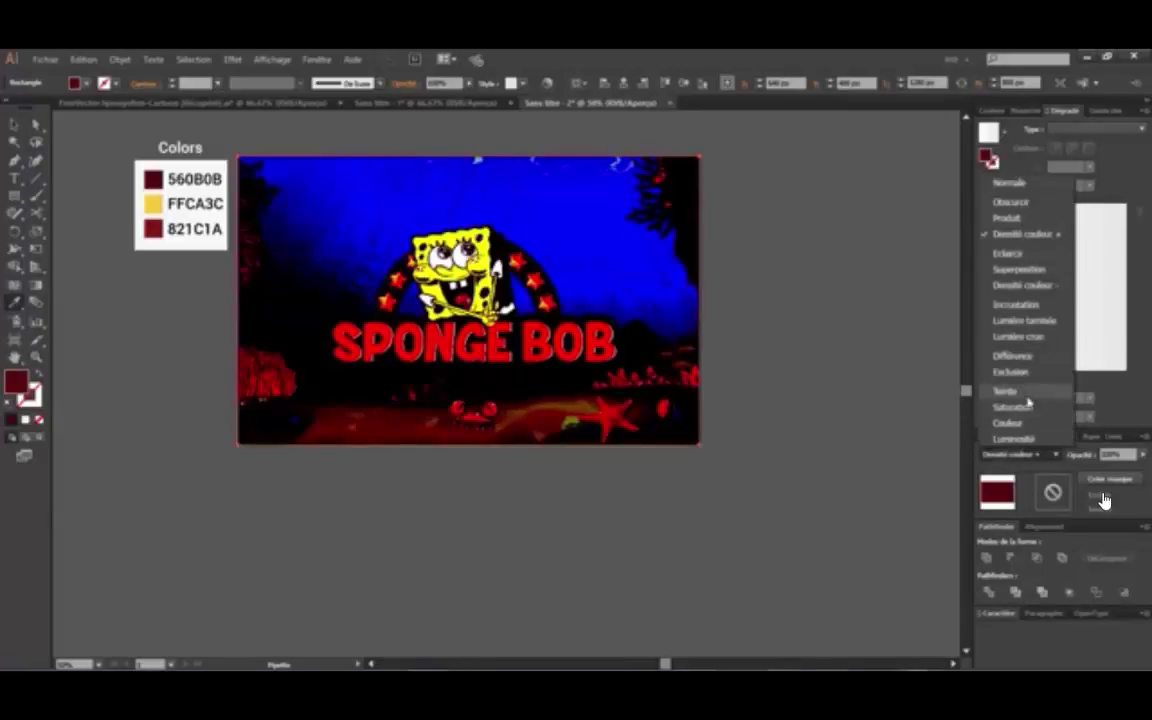
pyautogui.click(1034, 328)
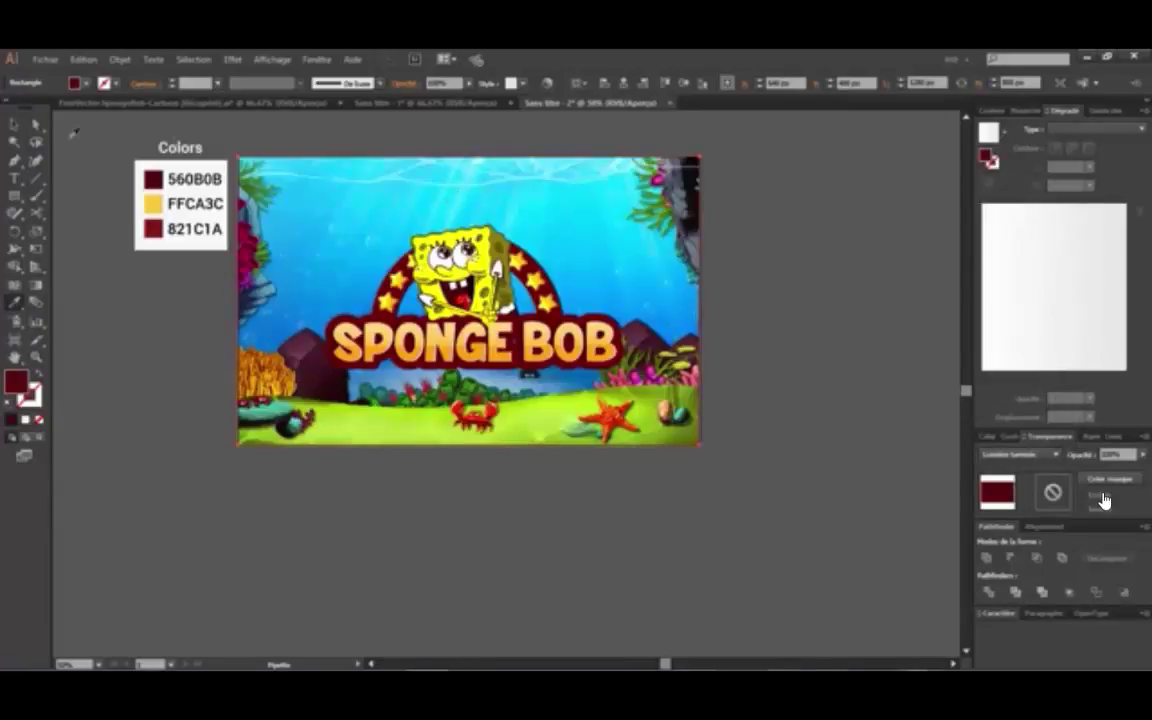
pyautogui.click(14, 125)
pyautogui.click(270, 134)
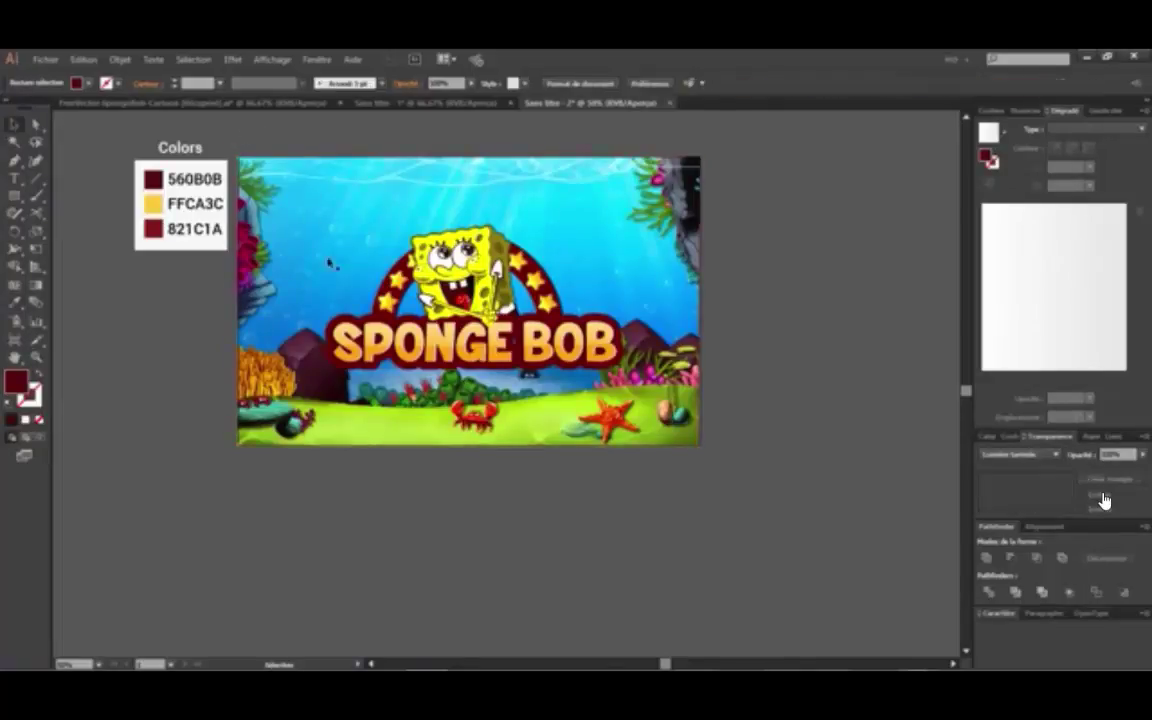